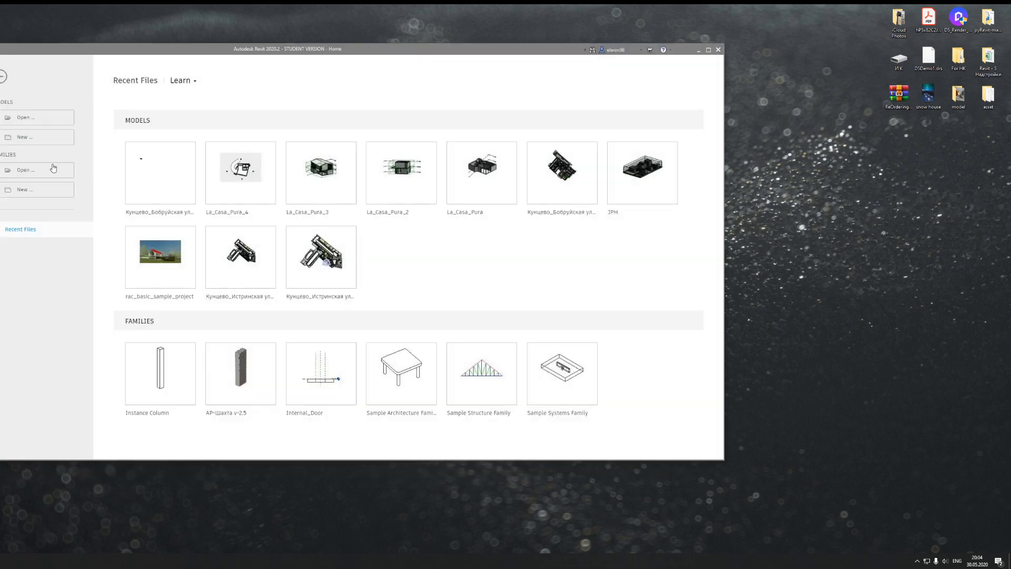
# Step: Align the home window with the screen corner and enlarge it to fill the desktop
pyautogui.moveTo(78, 33); pyautogui.dragTo(75, 14)
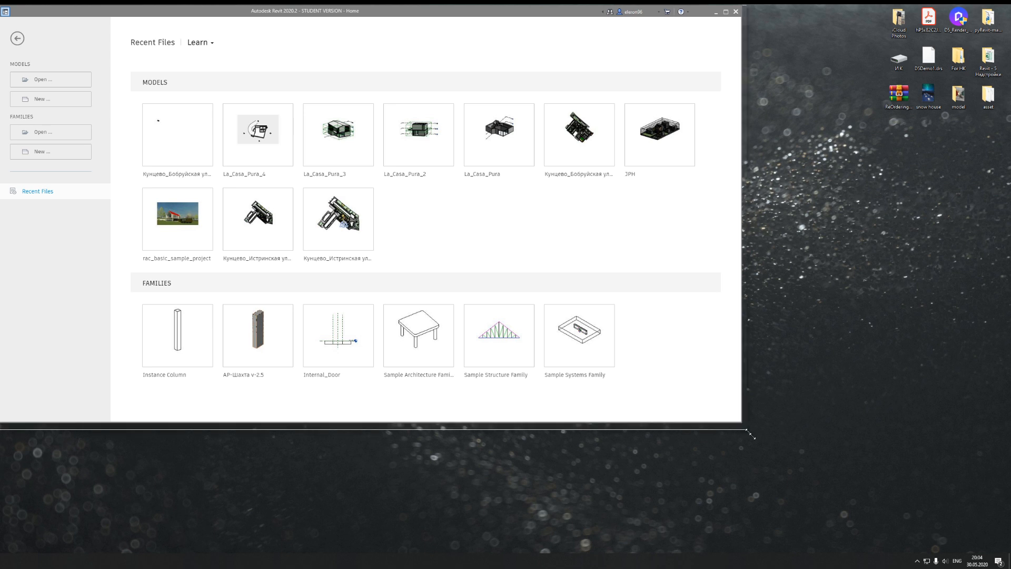
pyautogui.moveTo(740, 420); pyautogui.dragTo(1009, 550)
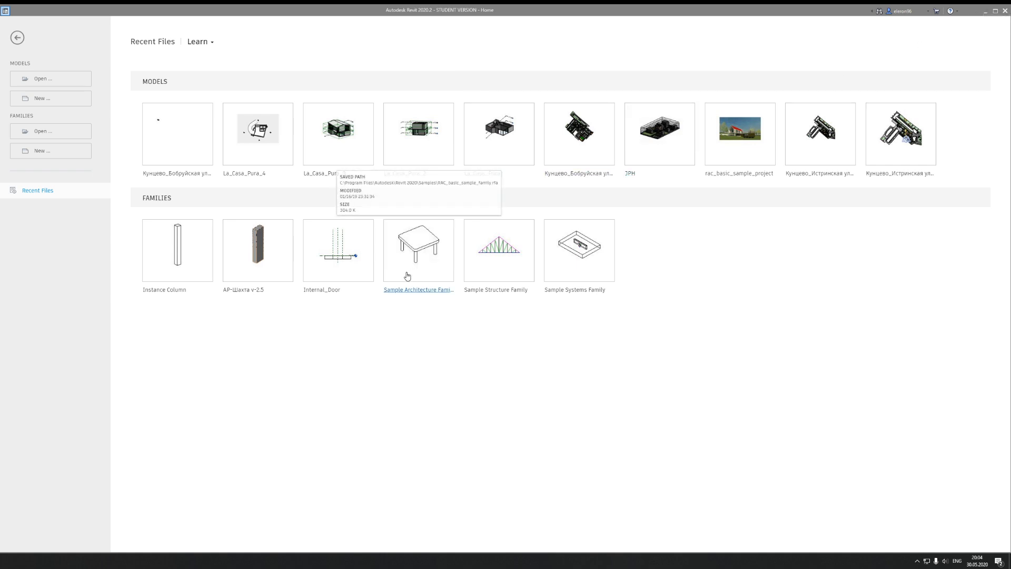
# Step: Move the home window aside and open the Telegram screenshot on the desktop to examine the requested curved surface and its points
pyautogui.moveTo(62, 12); pyautogui.dragTo(267, 260)
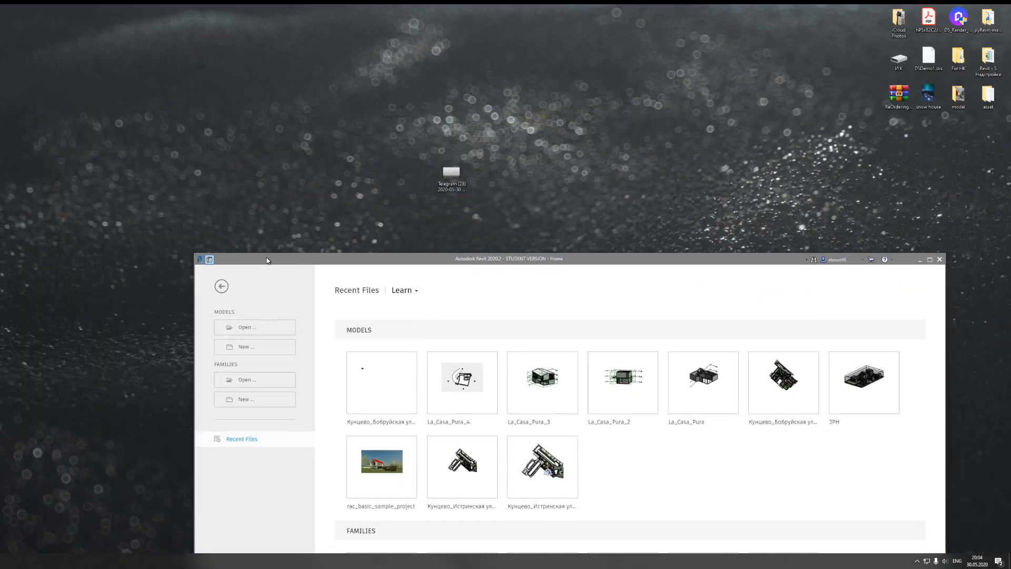
pyautogui.doubleClick(466, 188)
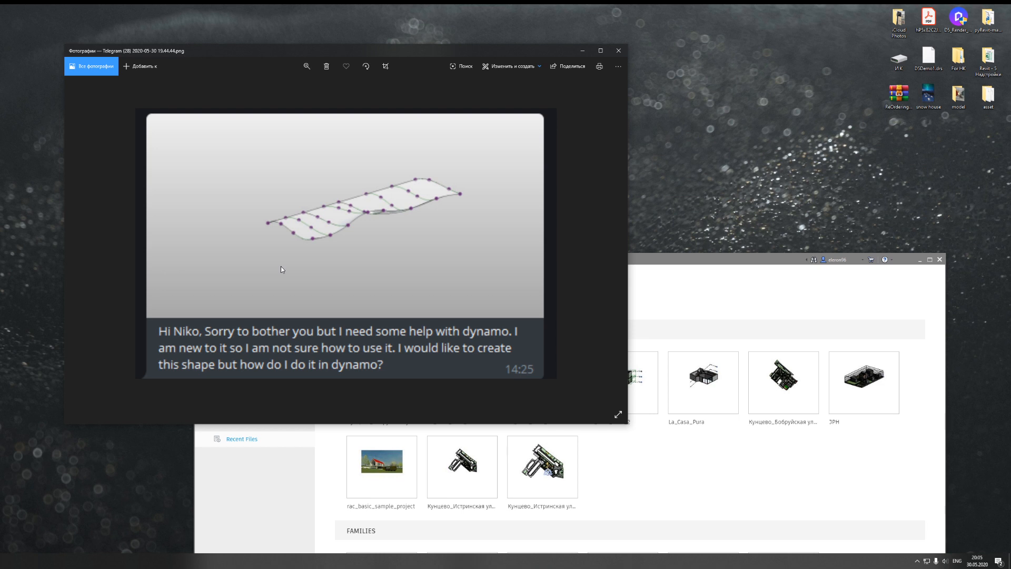
pyautogui.scroll(-1, 280, 267)
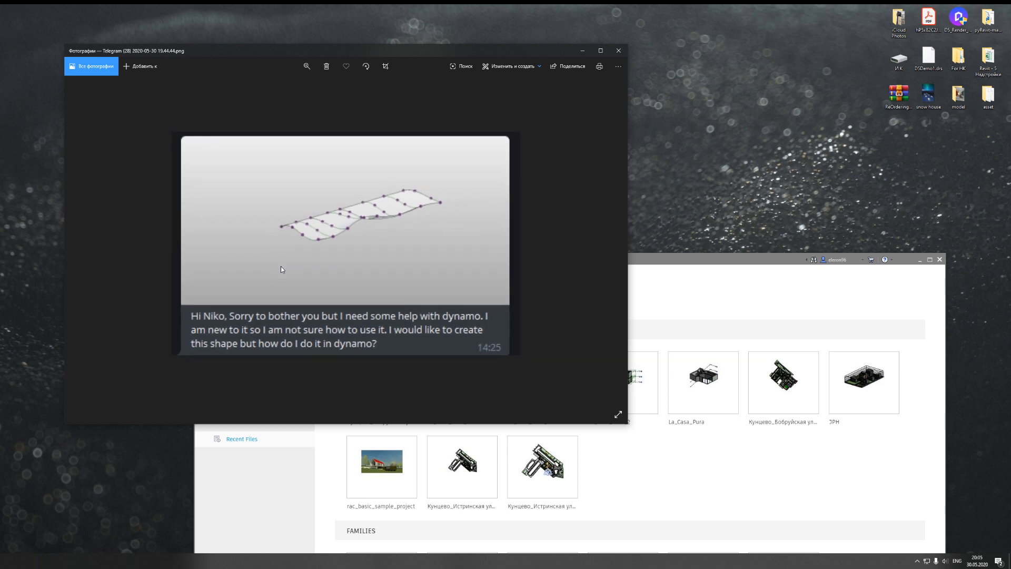
pyautogui.scroll(1, 280, 266)
pyautogui.scroll(-1, 280, 266)
pyautogui.moveTo(67, 46); pyautogui.dragTo(101, 39)
# Step: Enlarge the Revit window to fill the screen and create a new project from the Architectural Template
pyautogui.moveTo(409, 260); pyautogui.dragTo(204, 11)
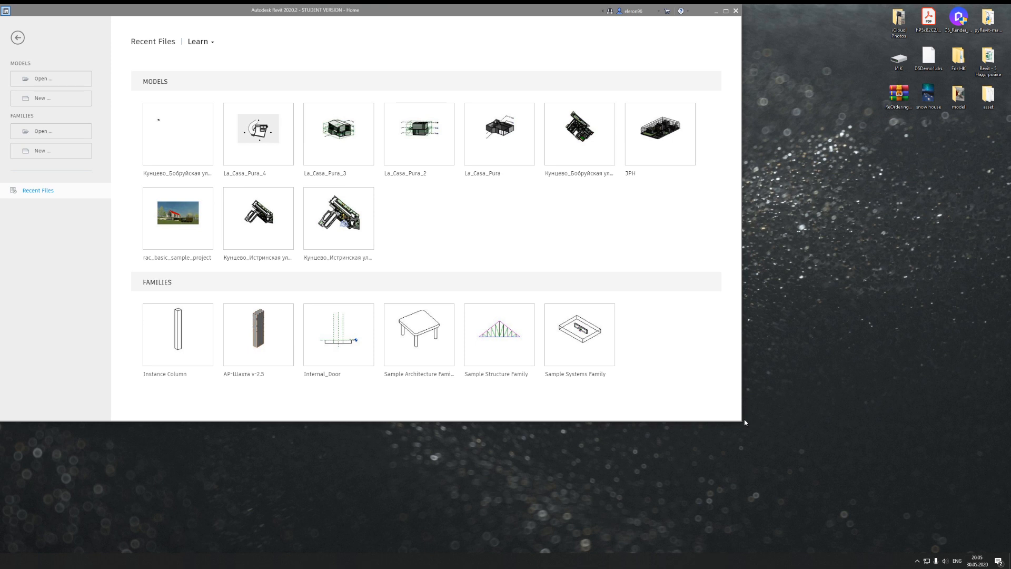
pyautogui.moveTo(745, 422); pyautogui.dragTo(1008, 554)
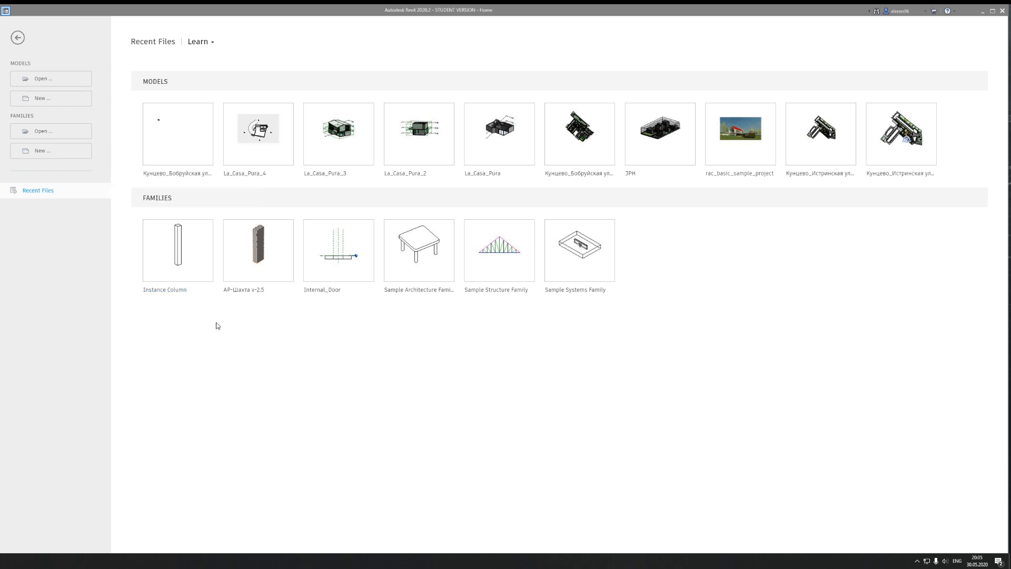
pyautogui.click(43, 102)
pyautogui.click(369, 232)
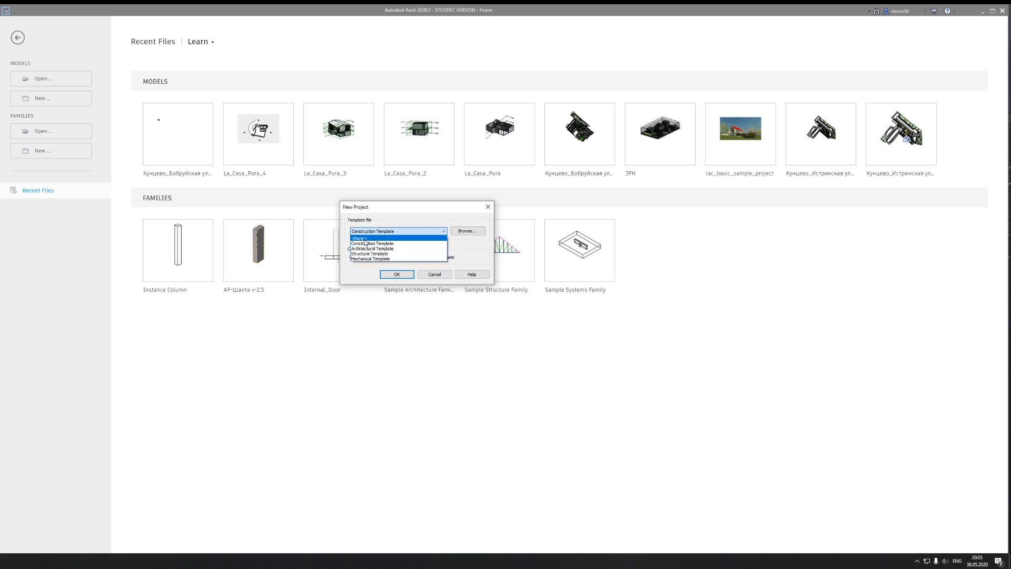
pyautogui.click(366, 249)
pyautogui.click(394, 274)
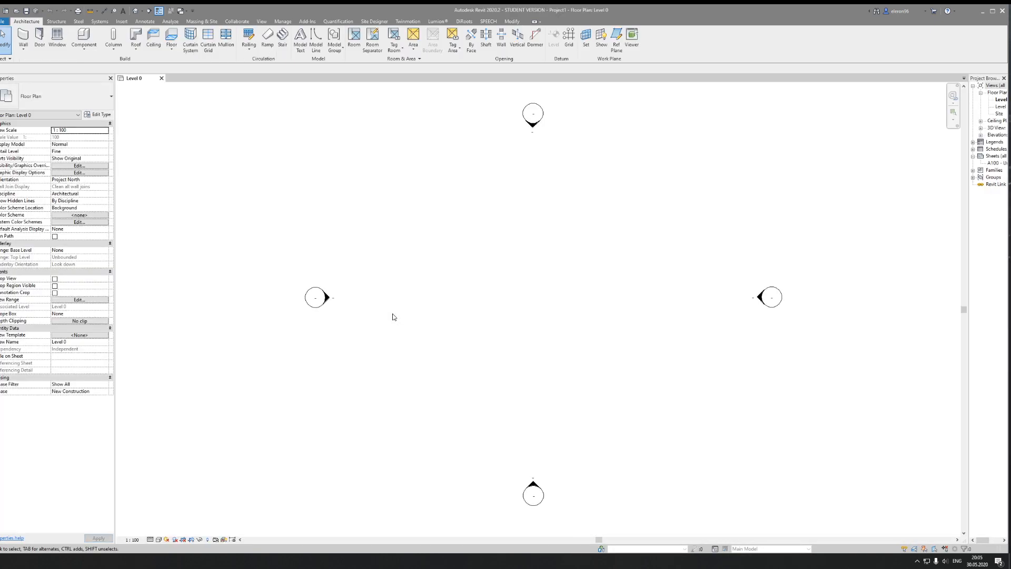
# Step: Launch Dynamo from the project, enlarge its window to fill the screen, and start a new empty graph
pyautogui.scroll(-2, 430, 326)
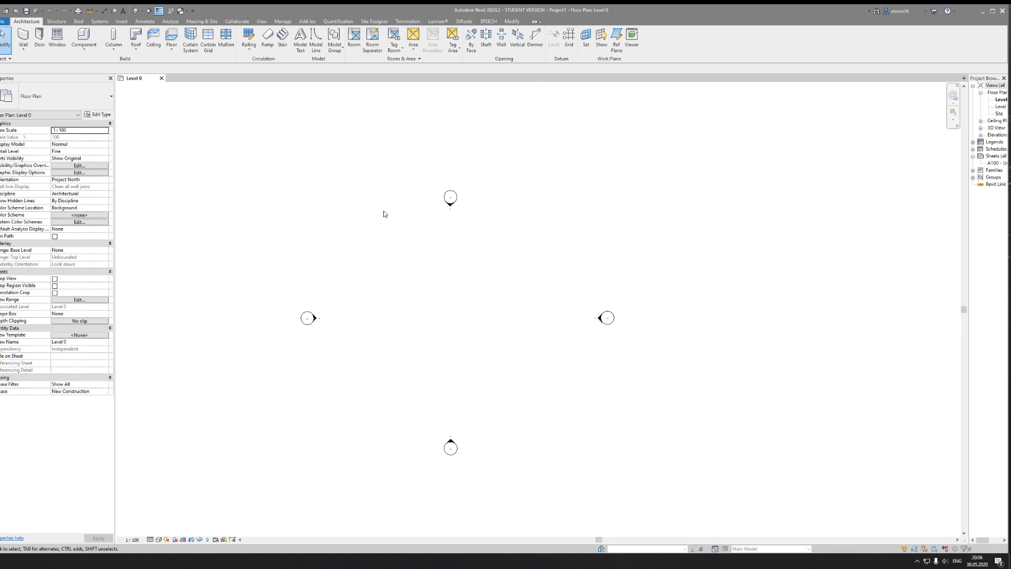
pyautogui.click(283, 21)
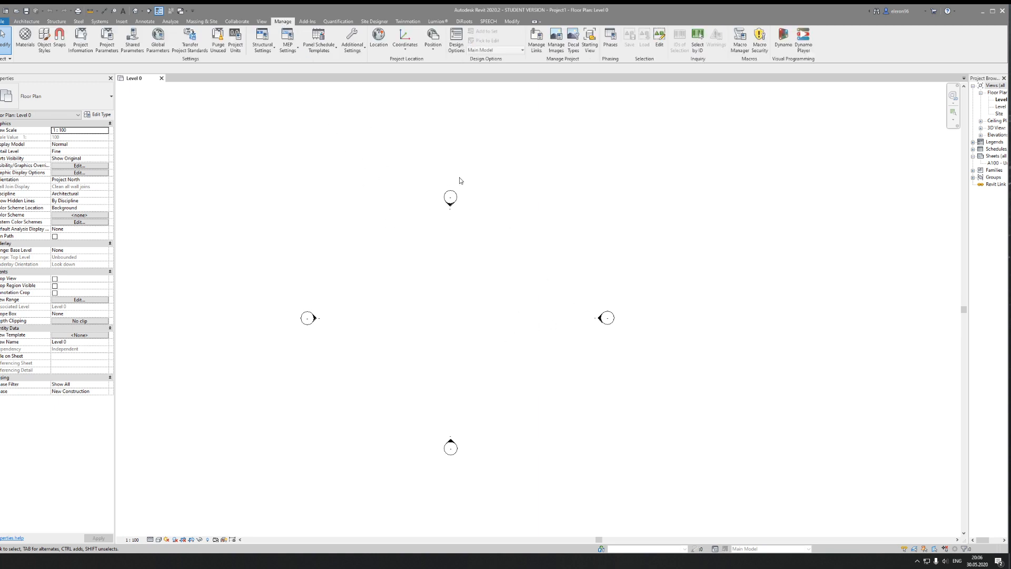
pyautogui.click(783, 45)
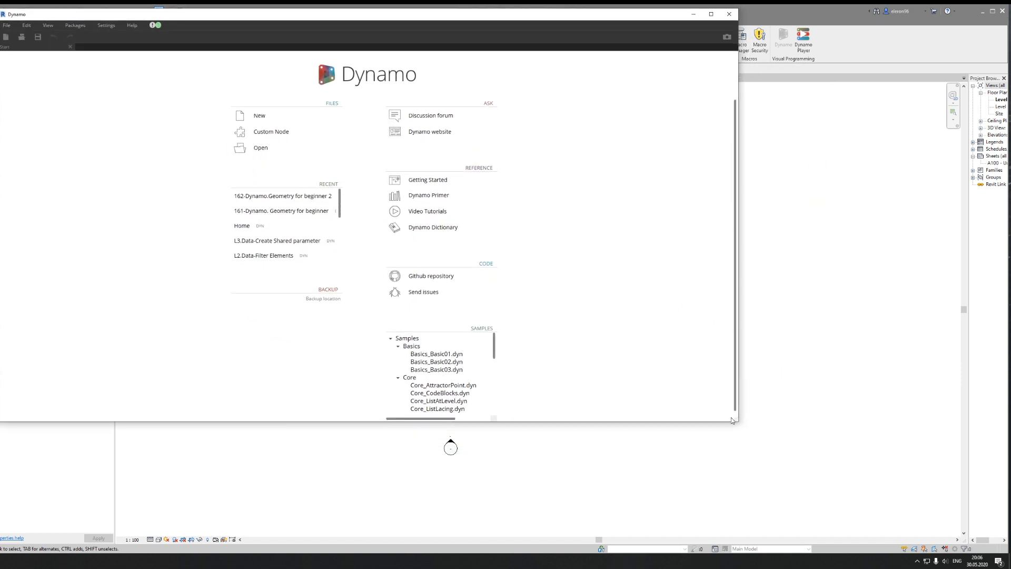
pyautogui.moveTo(737, 419); pyautogui.dragTo(1006, 551)
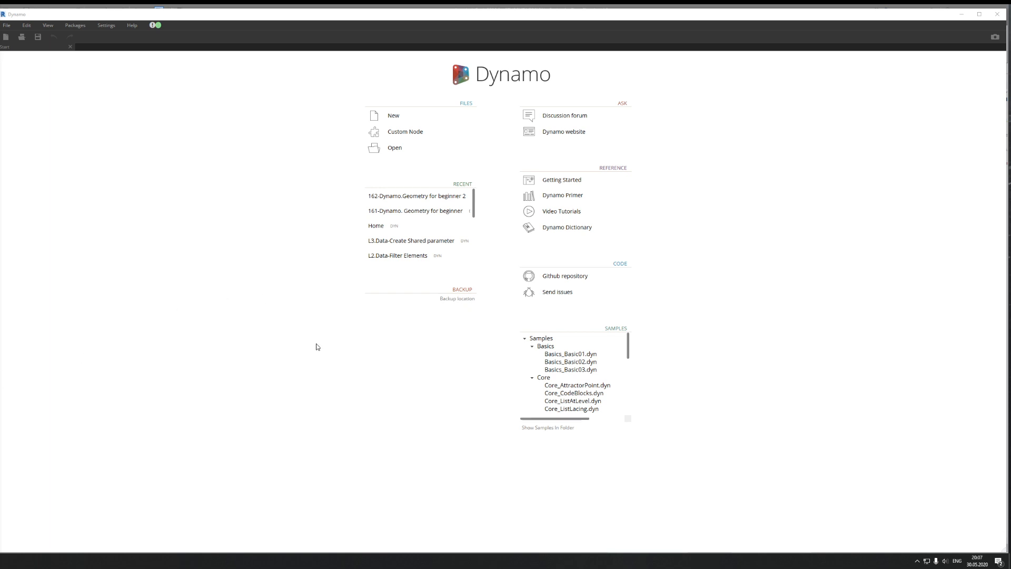
pyautogui.click(393, 118)
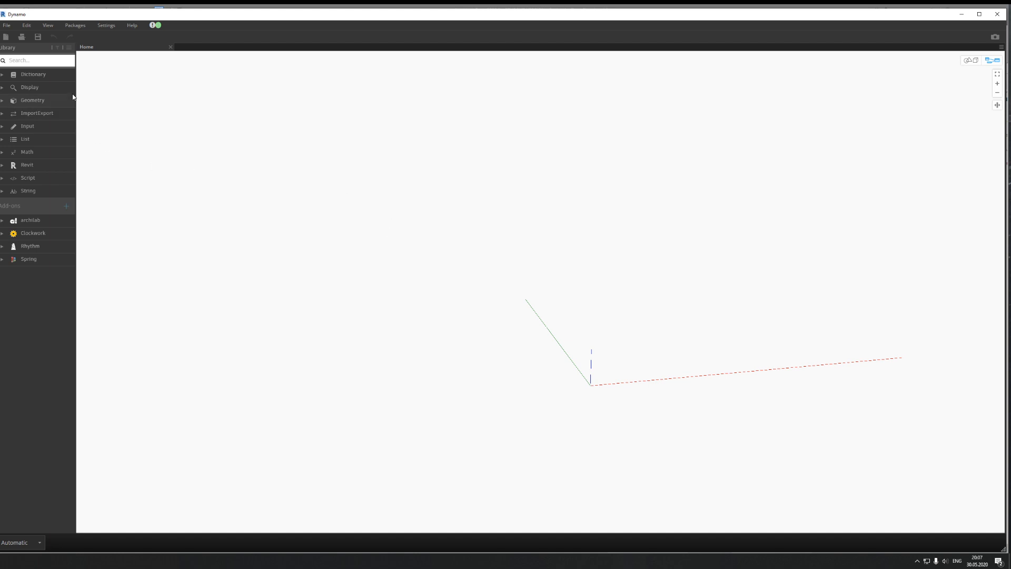
# Step: Expand the library down to the Point nodes under Geometry > Points and widen it to read the full node names
pyautogui.click(35, 60)
pyautogui.click(201, 199)
pyautogui.click(35, 101)
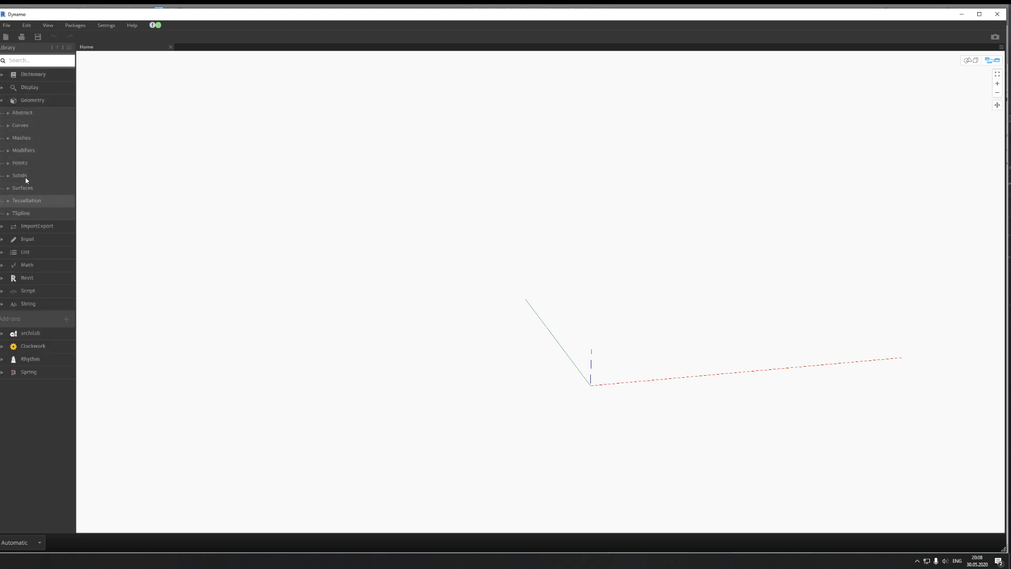
pyautogui.click(23, 163)
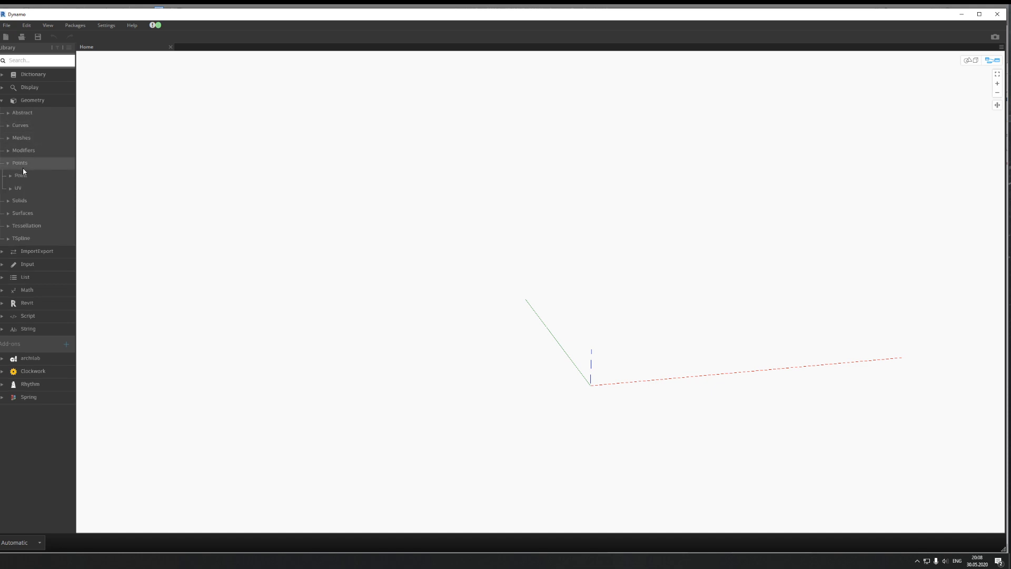
pyautogui.click(25, 176)
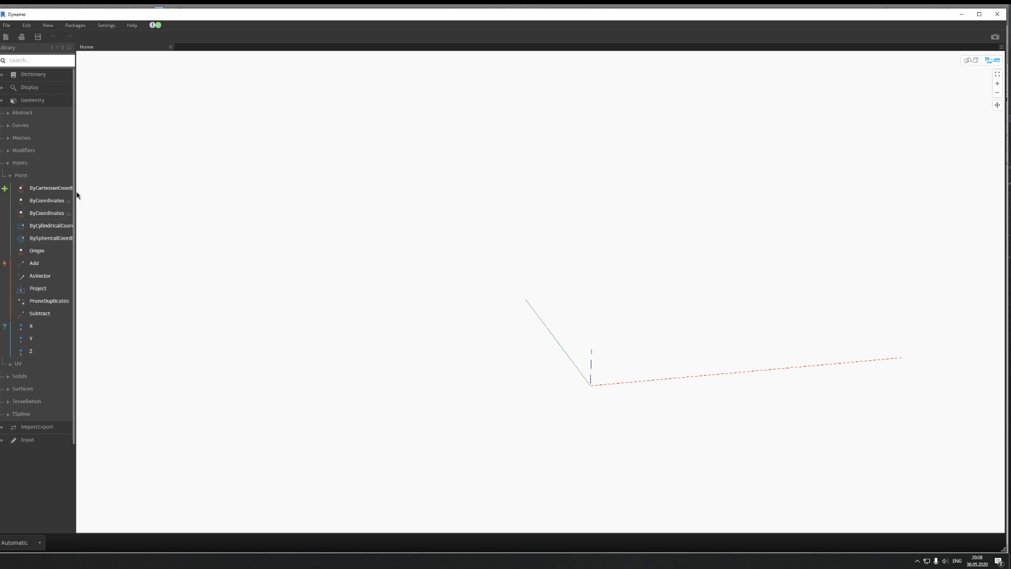
pyautogui.moveTo(77, 192); pyautogui.dragTo(97, 198)
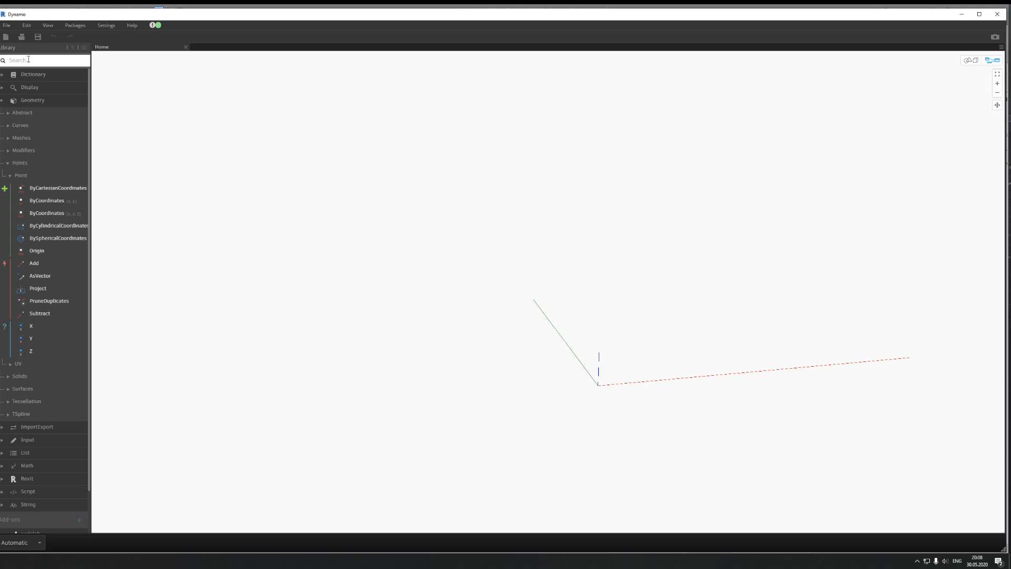
# Step: Add a Point.ByCoordinates node with x, y and z inputs to the canvas and place it clear of the axes
pyautogui.rightClick(390, 222)
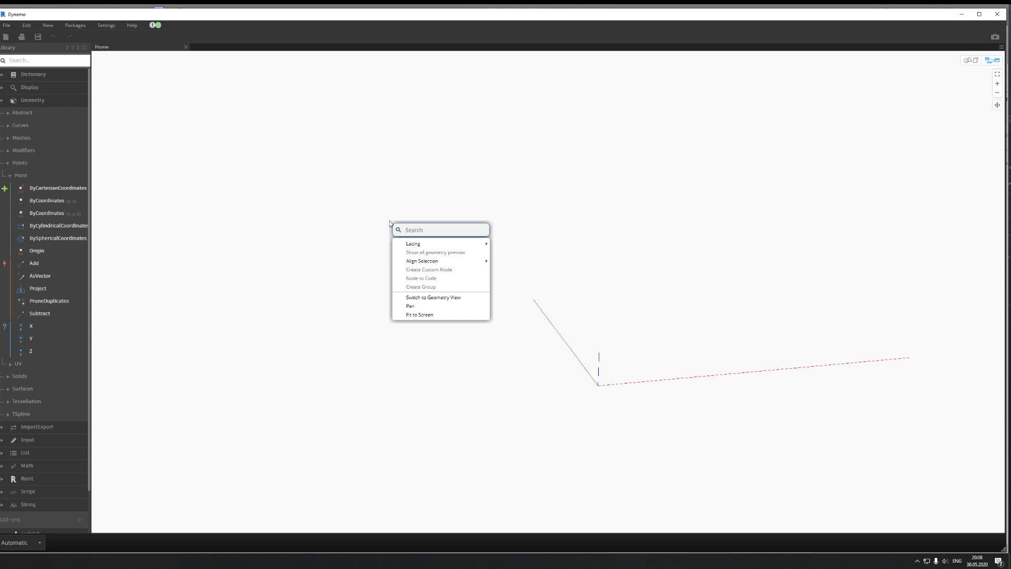
pyautogui.write('poin')
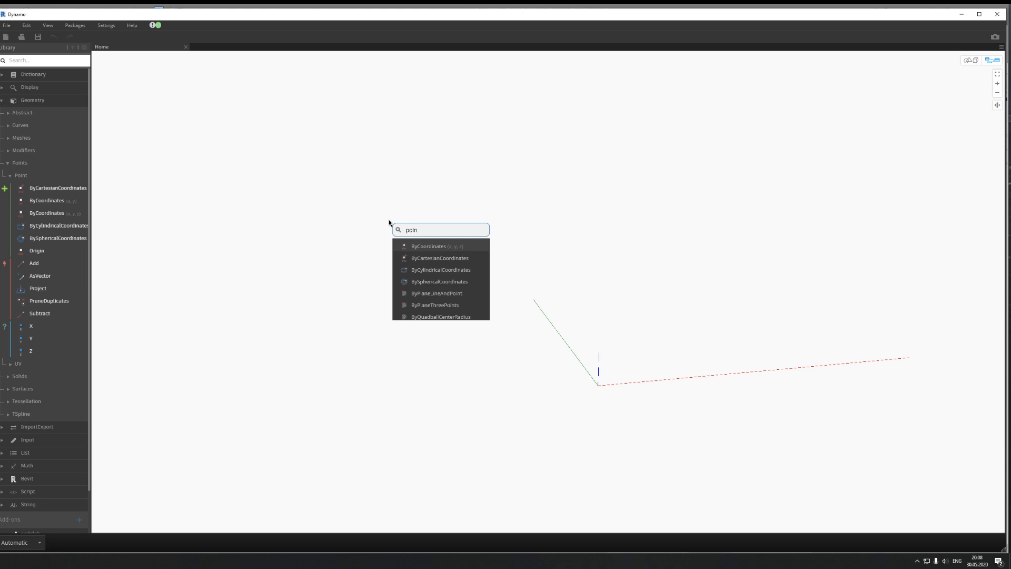
pyautogui.click(464, 250)
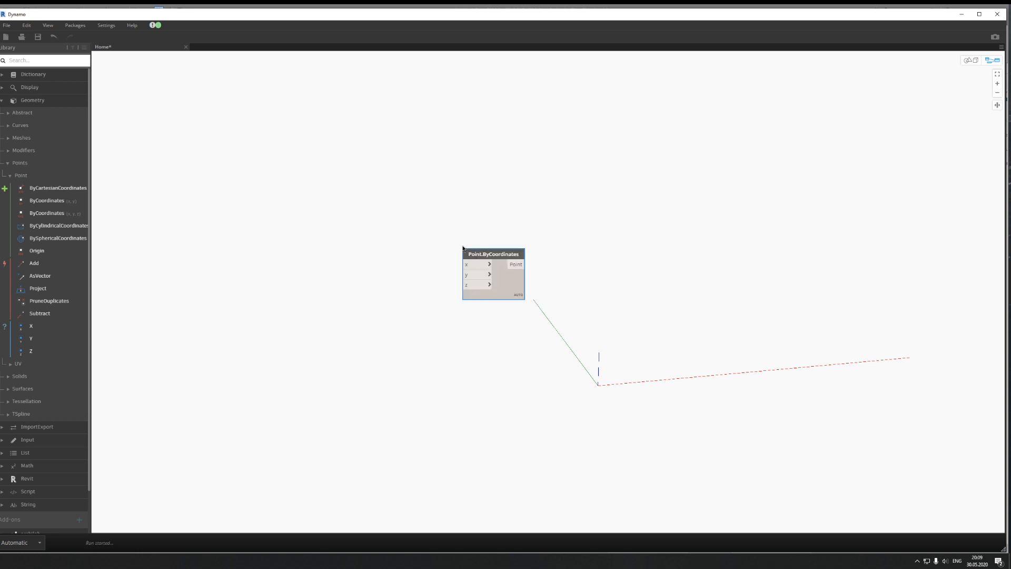
pyautogui.moveTo(496, 256); pyautogui.dragTo(372, 267)
pyautogui.click(435, 395)
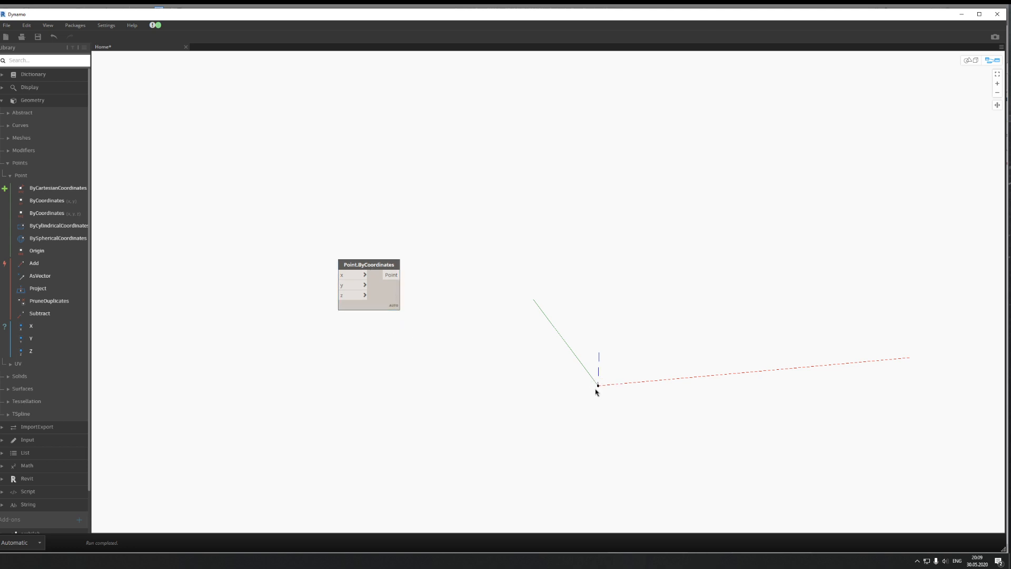
pyautogui.click(391, 290)
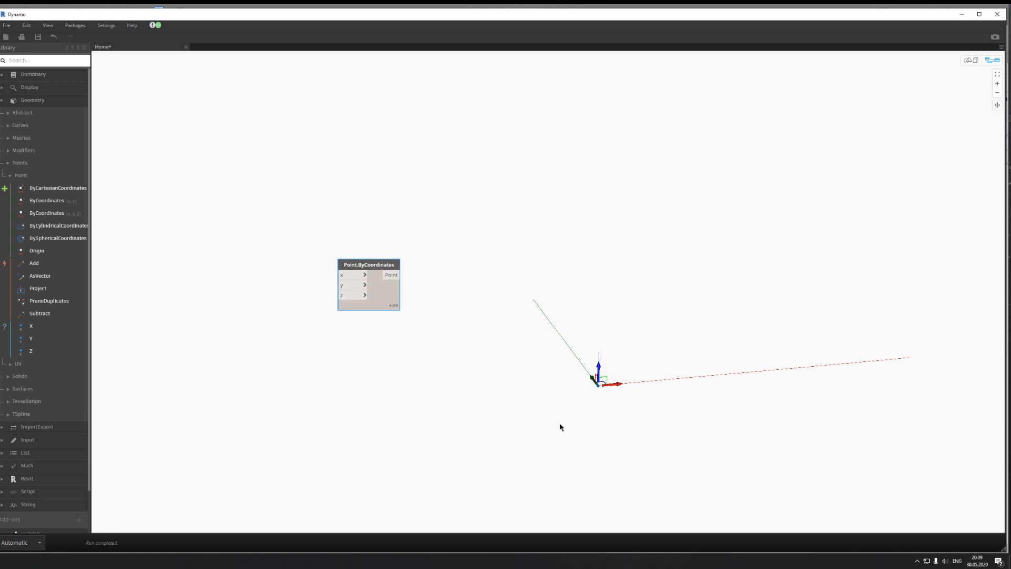
pyautogui.moveTo(385, 293); pyautogui.dragTo(382, 288)
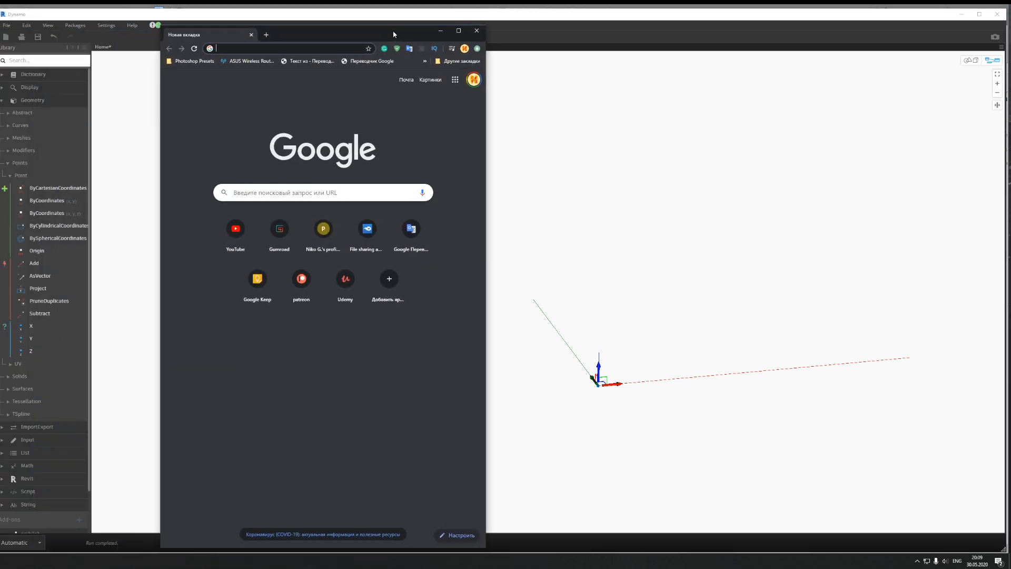
# Step: Widen the Chrome window and search Google for "double number"
pyautogui.moveTo(485, 163); pyautogui.dragTo(881, 163)
pyautogui.click(542, 196)
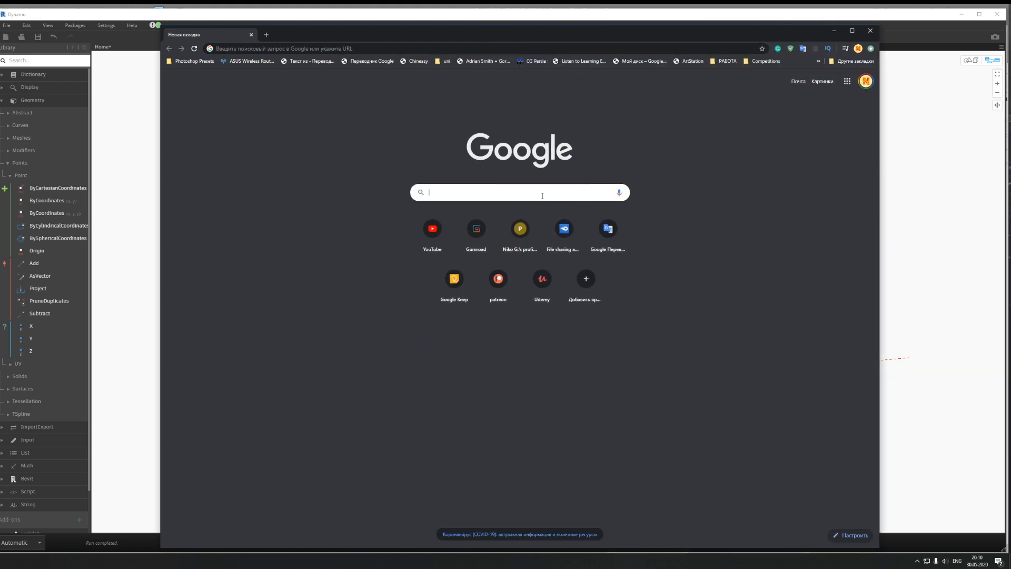
pyautogui.write('big')
pyautogui.press('BackSpace')
pyautogui.press('BackSpace')
pyautogui.press('BackSpace')
pyautogui.write('doule')
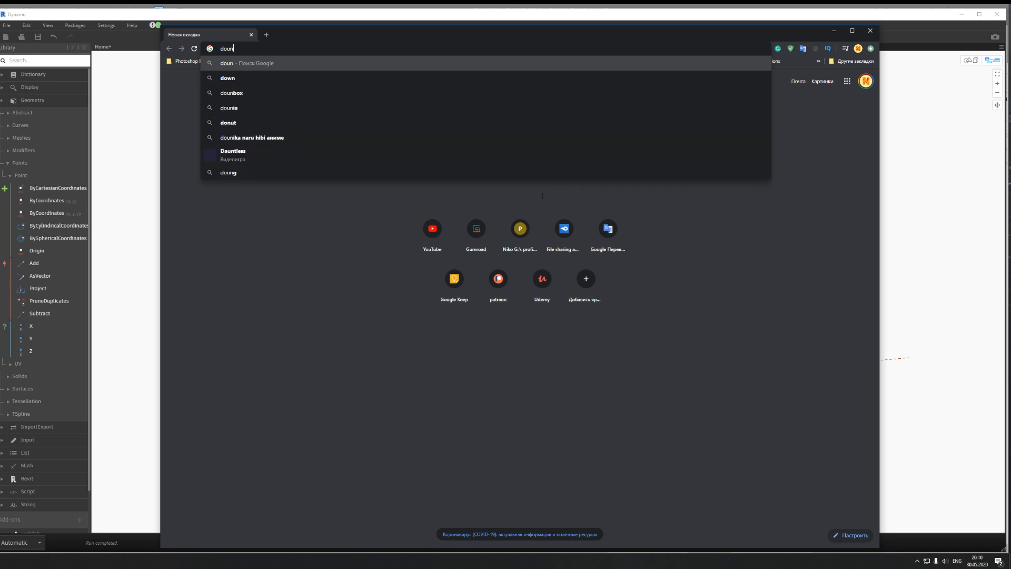
pyautogui.press('BackSpace')
pyautogui.press('BackSpace')
pyautogui.press('BackSpace')
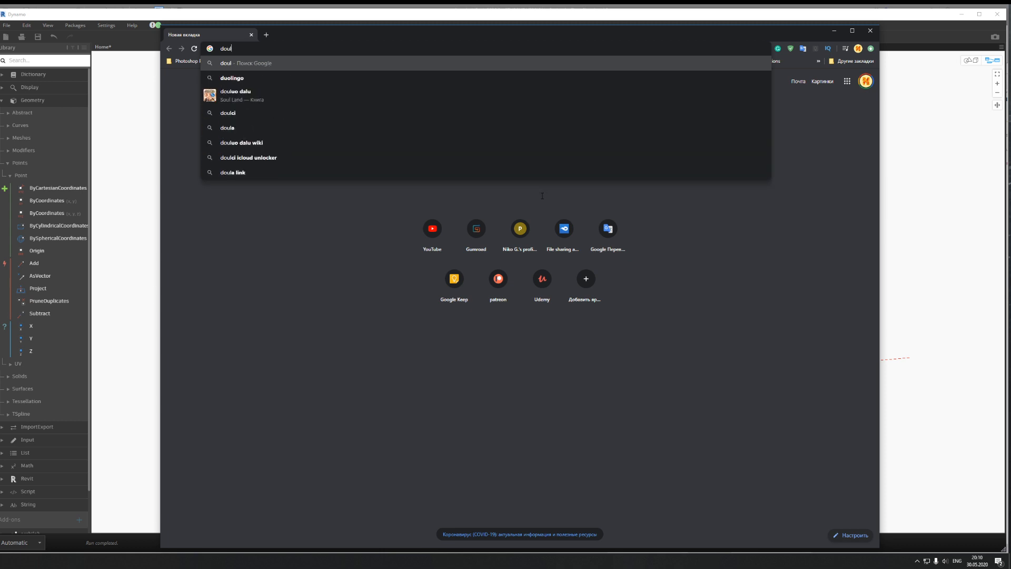
pyautogui.write('uble n')
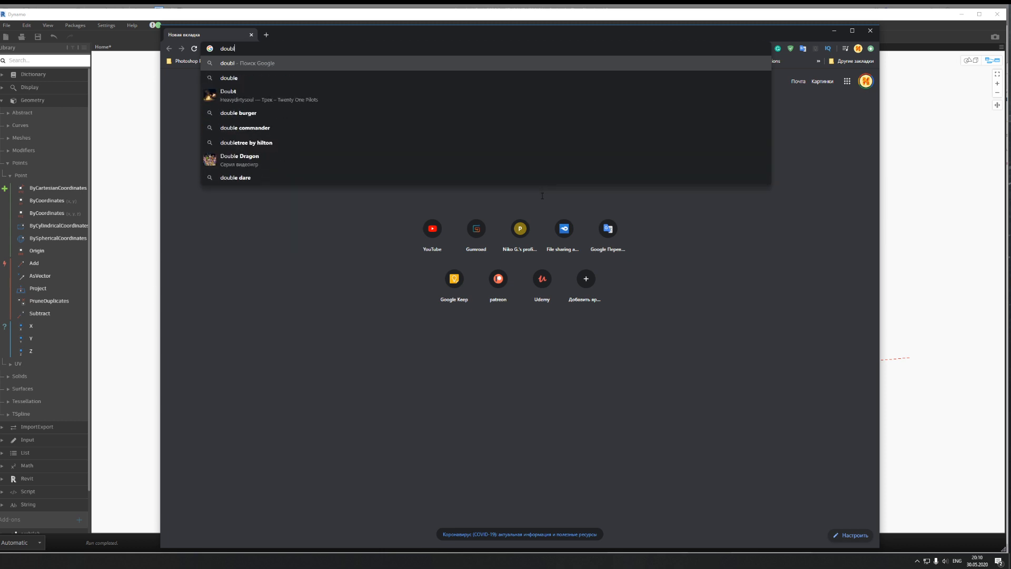
pyautogui.write('i')
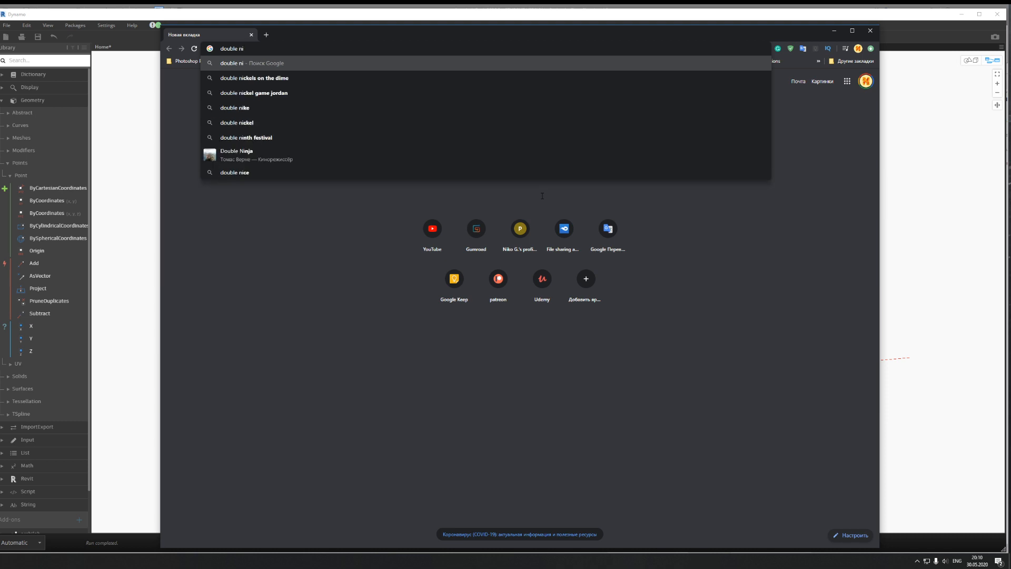
pyautogui.press('BackSpace')
pyautogui.write('um')
pyautogui.press('Return')
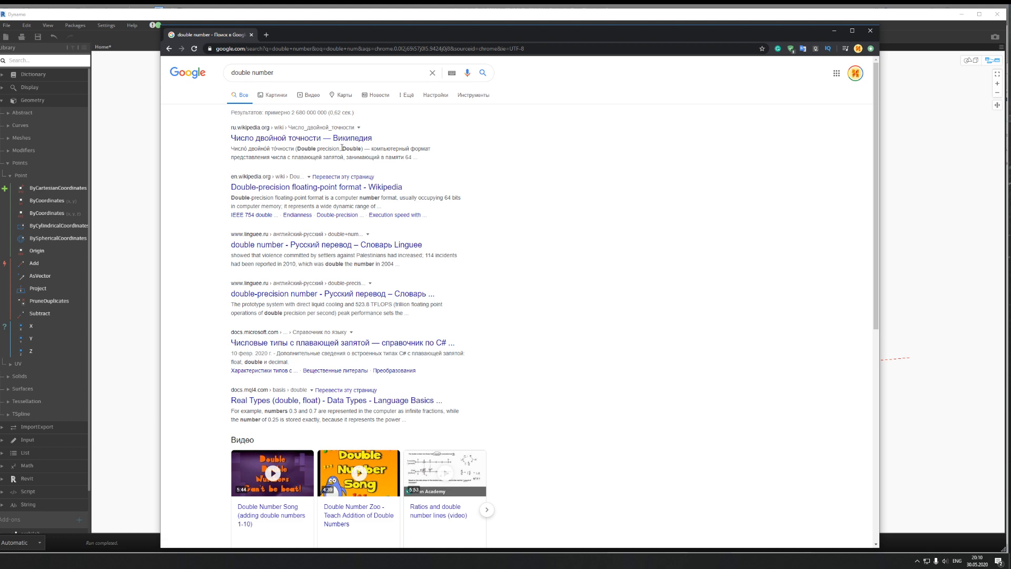
# Step: Open the Wikipedia article on double-precision numbers, switch it to English, and examine the format description and the double-precision examples
pyautogui.click(350, 138)
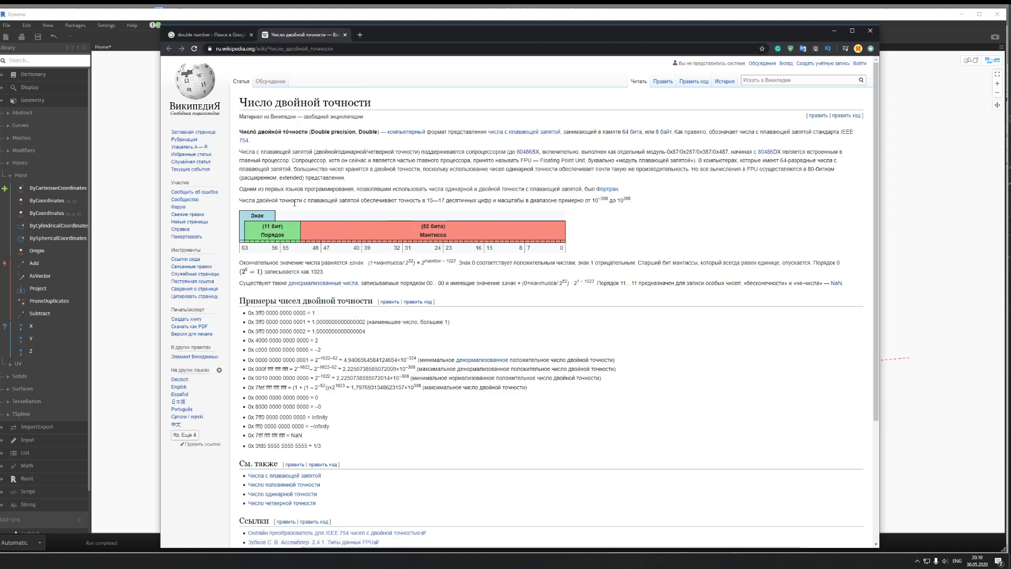
pyautogui.click(179, 387)
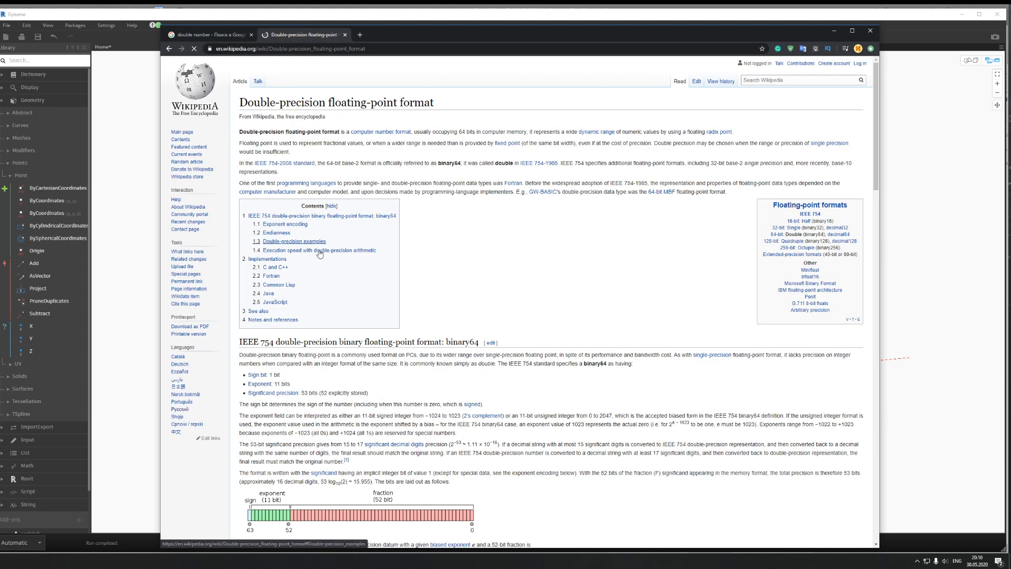
pyautogui.scroll(-2, 472, 236)
pyautogui.scroll(-15, 472, 236)
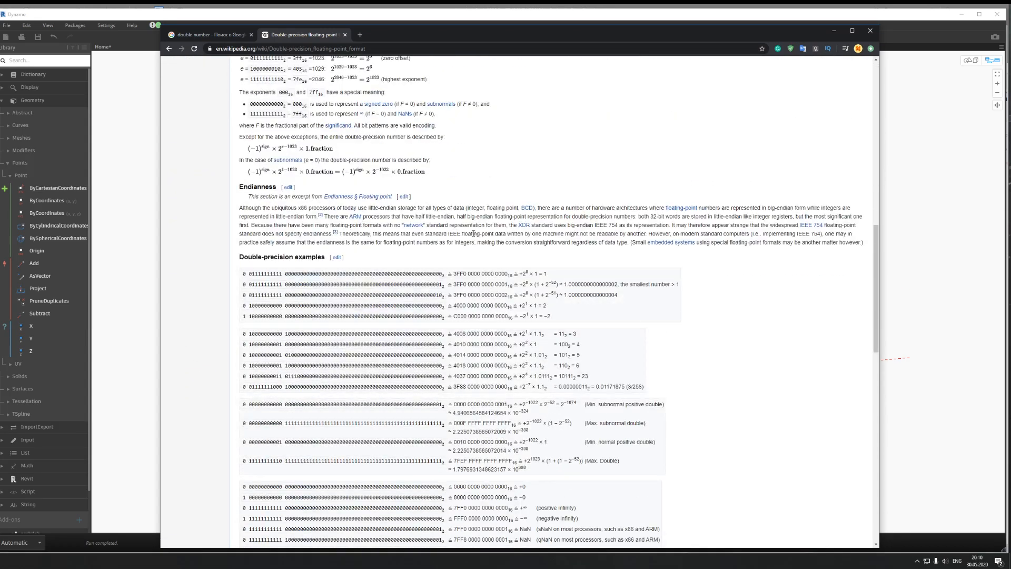
pyautogui.scroll(-15, 474, 236)
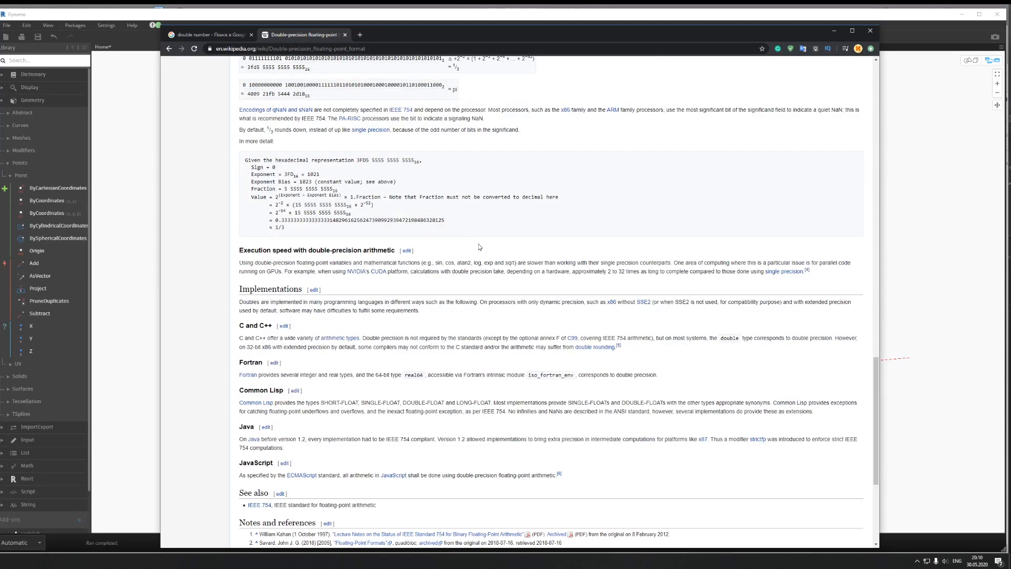
pyautogui.scroll(20, 479, 247)
pyautogui.scroll(4, 480, 247)
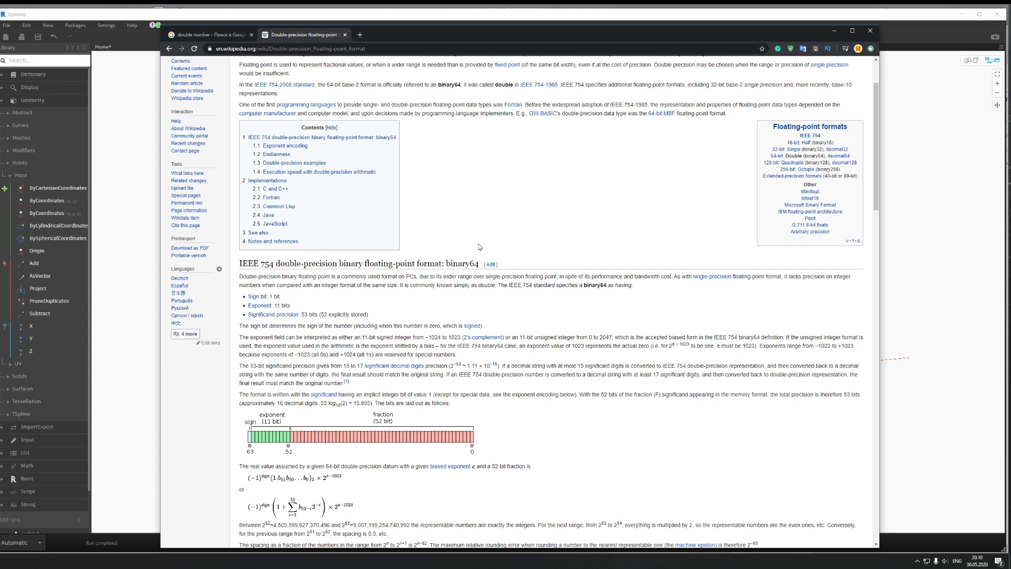
# Step: Close the browser to return to Dynamo and place a Number node ahead of the Point.ByCoordinates node
pyautogui.click(870, 31)
pyautogui.moveTo(351, 273)
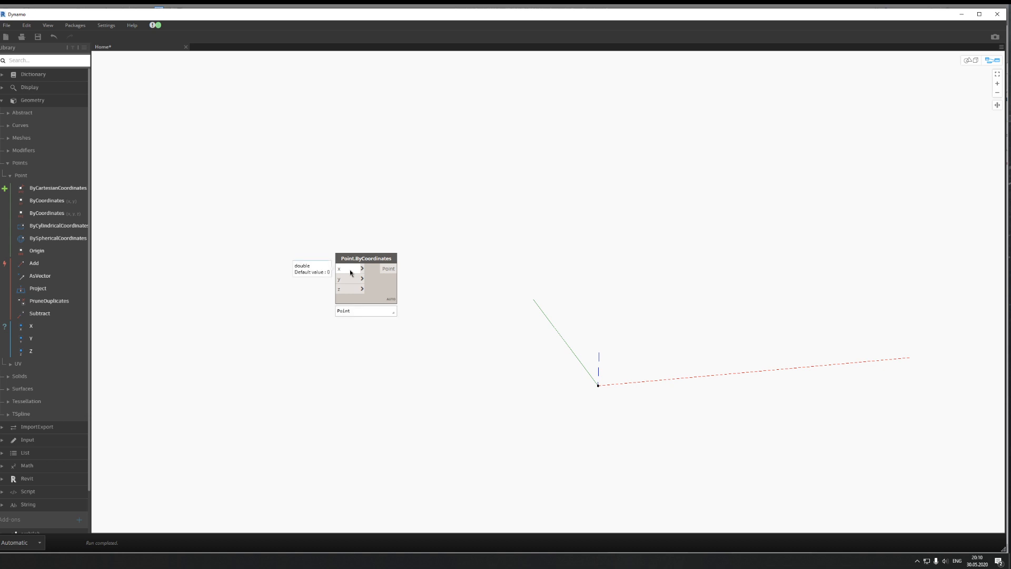
pyautogui.moveTo(349, 272); pyautogui.dragTo(352, 270)
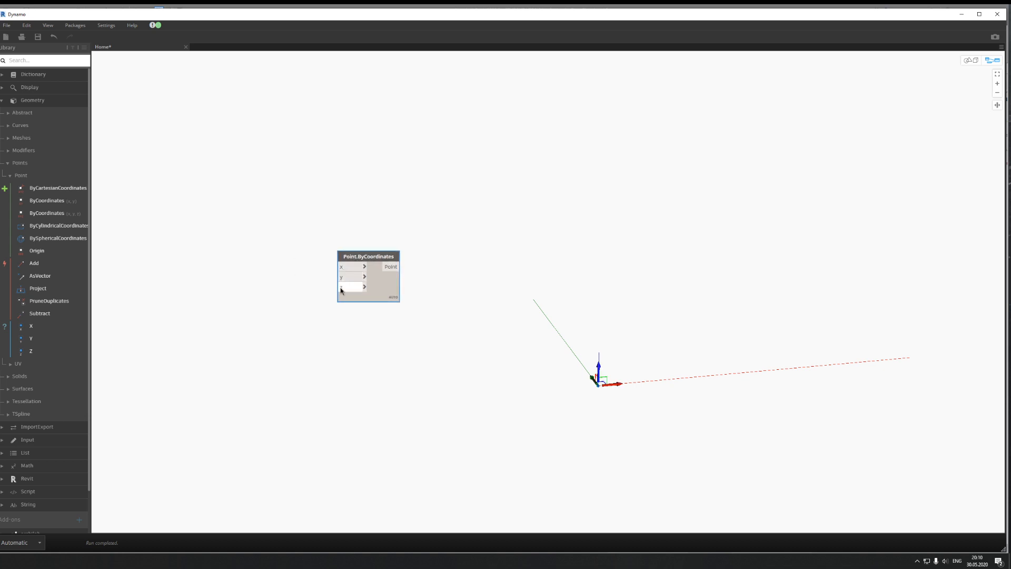
pyautogui.rightClick(245, 265)
pyautogui.write('num')
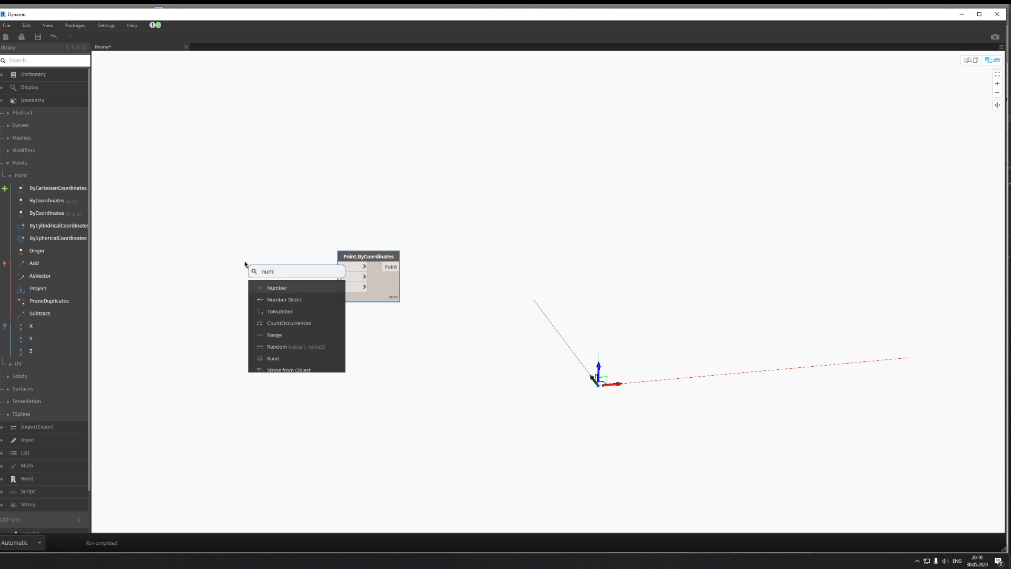
pyautogui.press('Down')
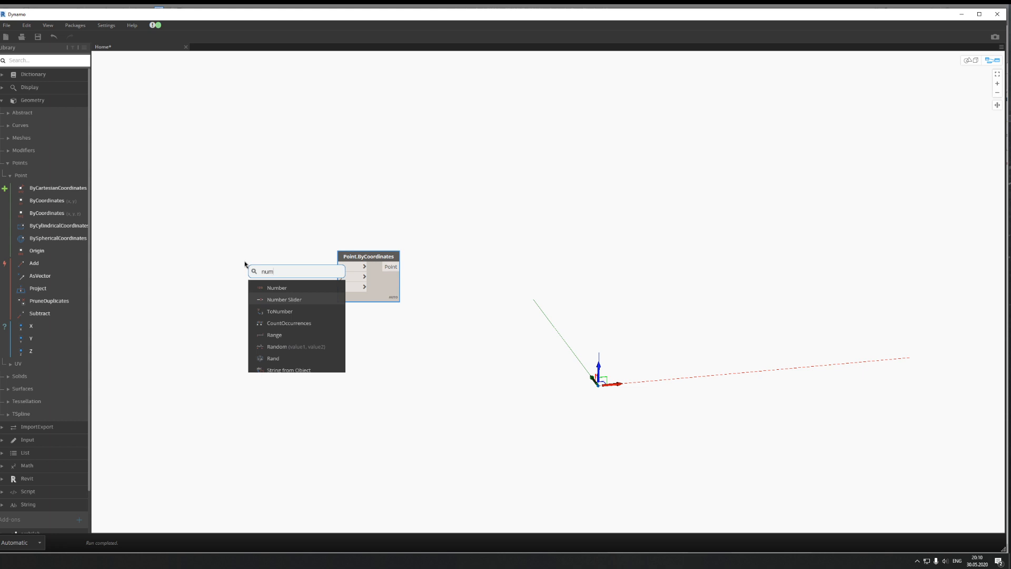
pyautogui.press('Up')
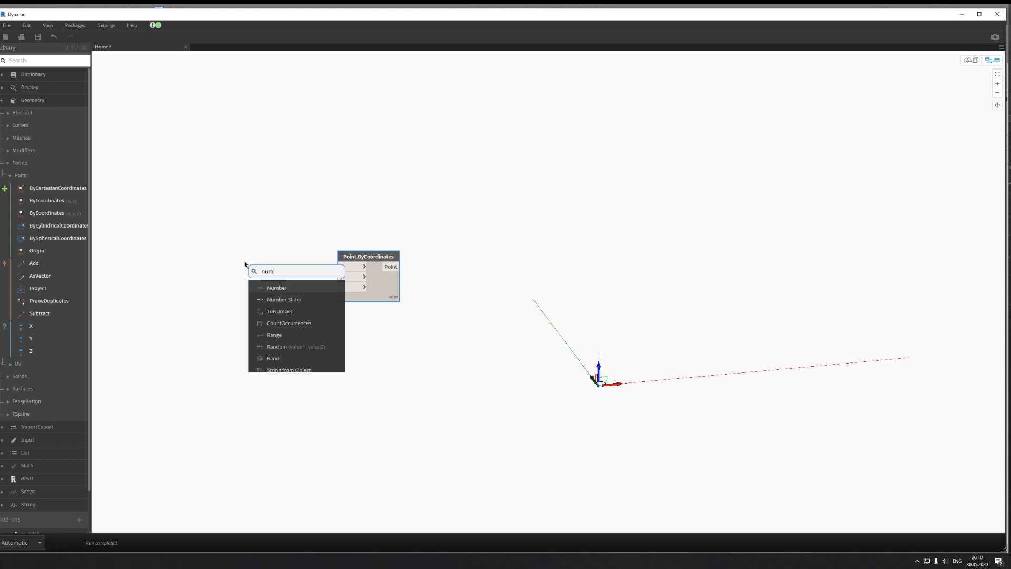
pyautogui.press('Return')
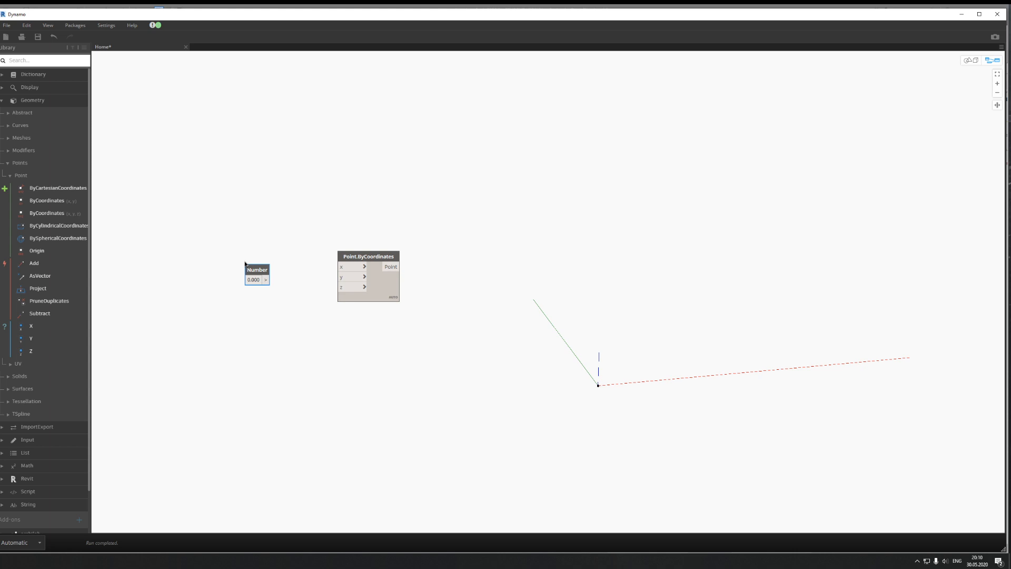
pyautogui.moveTo(260, 277); pyautogui.dragTo(260, 248)
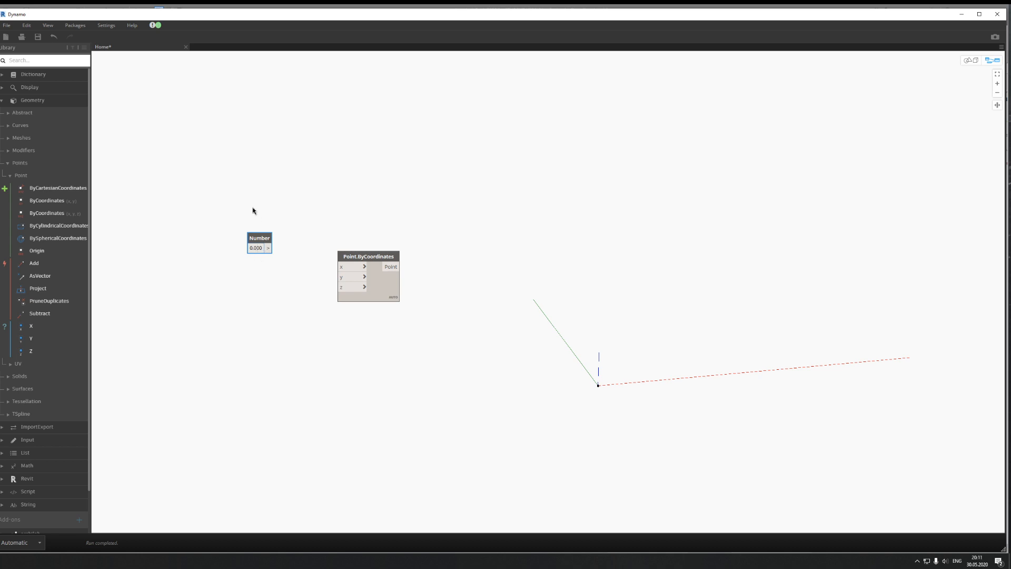
pyautogui.moveTo(268, 239); pyautogui.dragTo(273, 238)
# Step: Connect the Number node to the x input of Point.ByCoordinates and set it to 1
pyautogui.moveTo(274, 248); pyautogui.dragTo(341, 266)
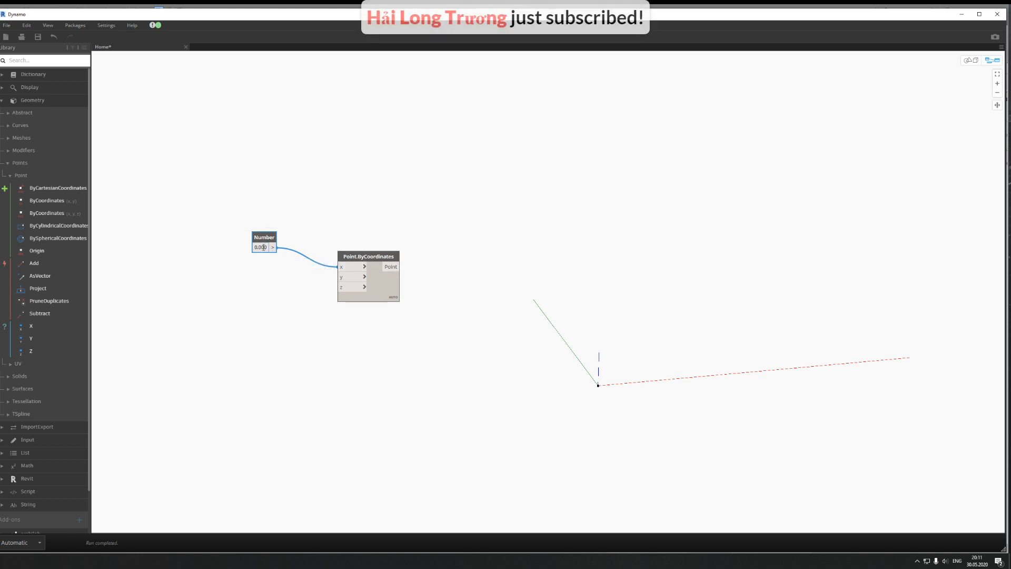
pyautogui.write('1')
pyautogui.click(308, 313)
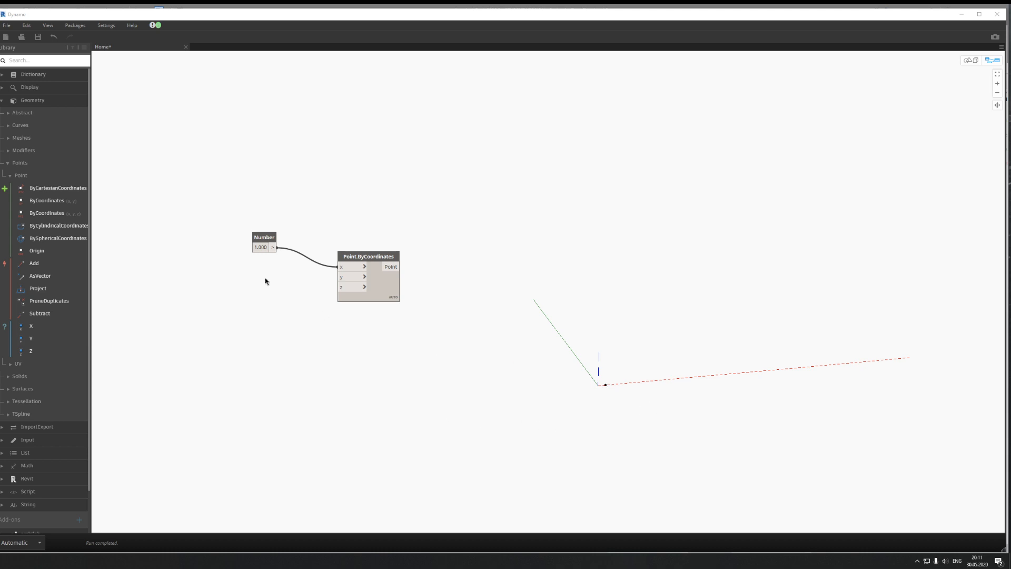
# Step: Try x values of 2 and 3 in the Number node to shift the point along the x axis
pyautogui.click(261, 247)
pyautogui.write('2')
pyautogui.press('Return')
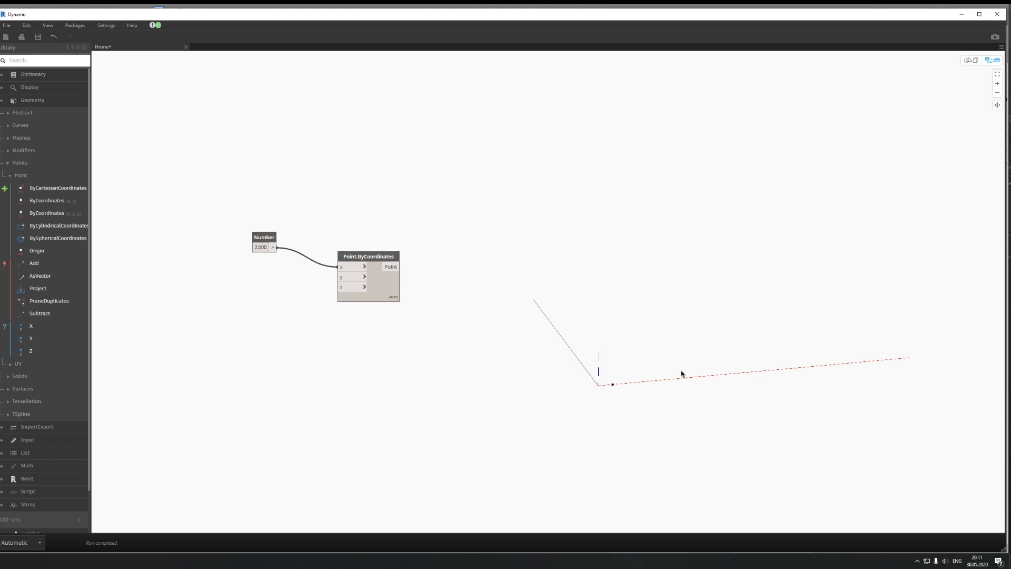
pyautogui.click(260, 247)
pyautogui.write('3')
pyautogui.press('Return')
# Step: Set the x Number node to -3
pyautogui.click(260, 247)
pyautogui.press('BackSpace')
pyautogui.write('-3')
pyautogui.press('Return')
# Step: Duplicate the Number node, set the copy to 0 and connect it to the y input of Point.ByCoordinates
pyautogui.moveTo(260, 240); pyautogui.dragTo(276, 268)
pyautogui.hotkey('ctrl', 'v')
pyautogui.click(269, 271)
pyautogui.write('0')
pyautogui.click(262, 340)
pyautogui.moveTo(274, 272); pyautogui.dragTo(348, 278)
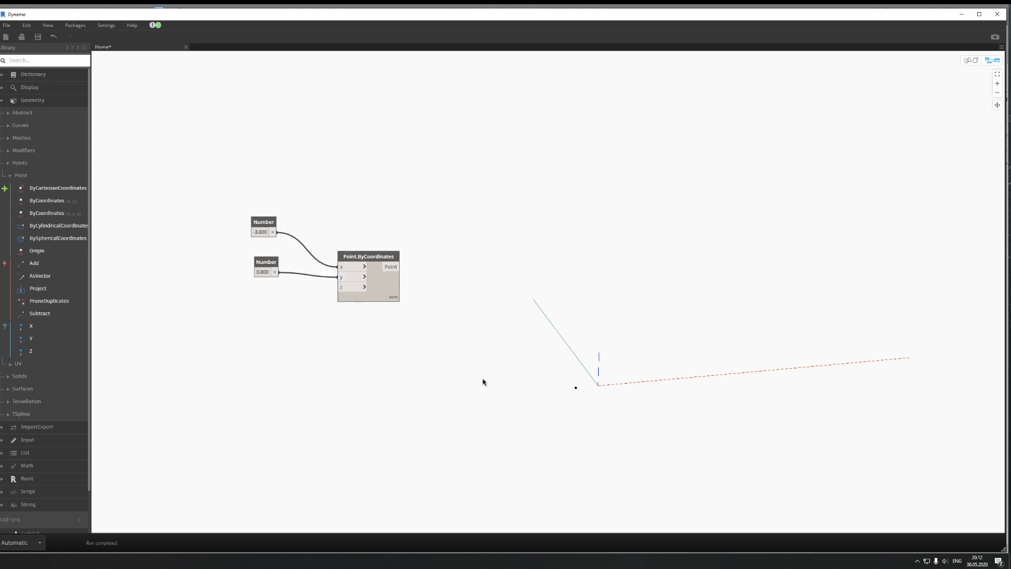
# Step: Set the y Number node to 10 and then to -10
pyautogui.click(263, 273)
pyautogui.write('10')
pyautogui.press('Return')
pyautogui.click(261, 273)
pyautogui.write('-10')
pyautogui.press('Return')
# Step: Move the x and y Number nodes farther from Point.ByCoordinates and stack them one above the other
pyautogui.moveTo(275, 263); pyautogui.dragTo(228, 274)
pyautogui.moveTo(264, 222); pyautogui.dragTo(214, 232)
pyautogui.moveTo(225, 279); pyautogui.dragTo(213, 271)
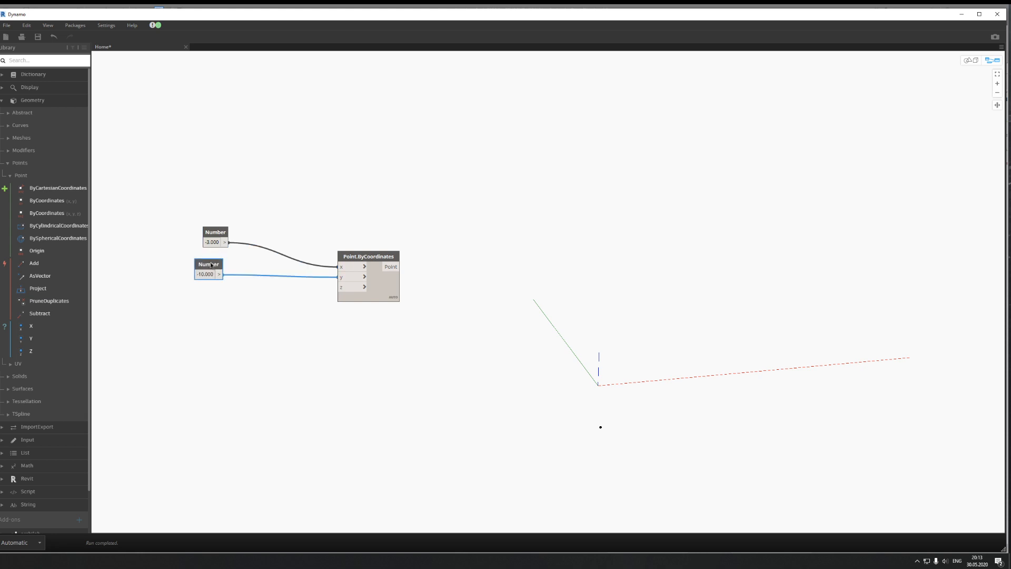
pyautogui.moveTo(214, 232); pyautogui.dragTo(205, 243)
pyautogui.click(280, 322)
# Step: Duplicate the y Number node, place the copy beneath it and connect it to the z input of Point.ByCoordinates
pyautogui.click(214, 269)
pyautogui.hotkey('ctrl', 'v')
pyautogui.moveTo(257, 277); pyautogui.dragTo(221, 295)
pyautogui.click(223, 305)
pyautogui.click(337, 288)
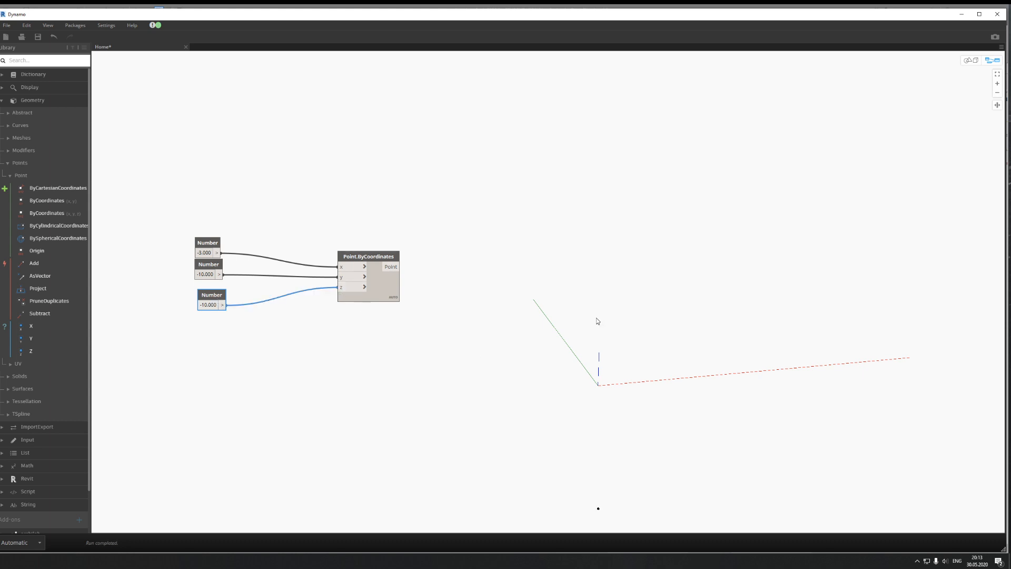
# Step: Set the z Number node to 10
pyautogui.click(207, 306)
pyautogui.write('10')
pyautogui.click(260, 372)
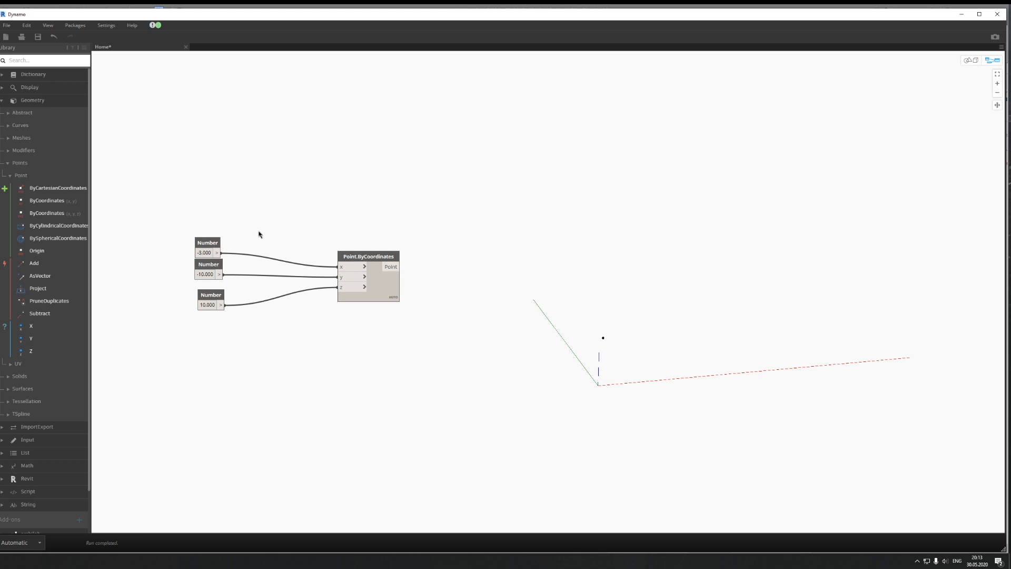
# Step: Orbit the 3D preview to examine the point against the axes from another angle, then return to the graph
pyautogui.click(968, 62)
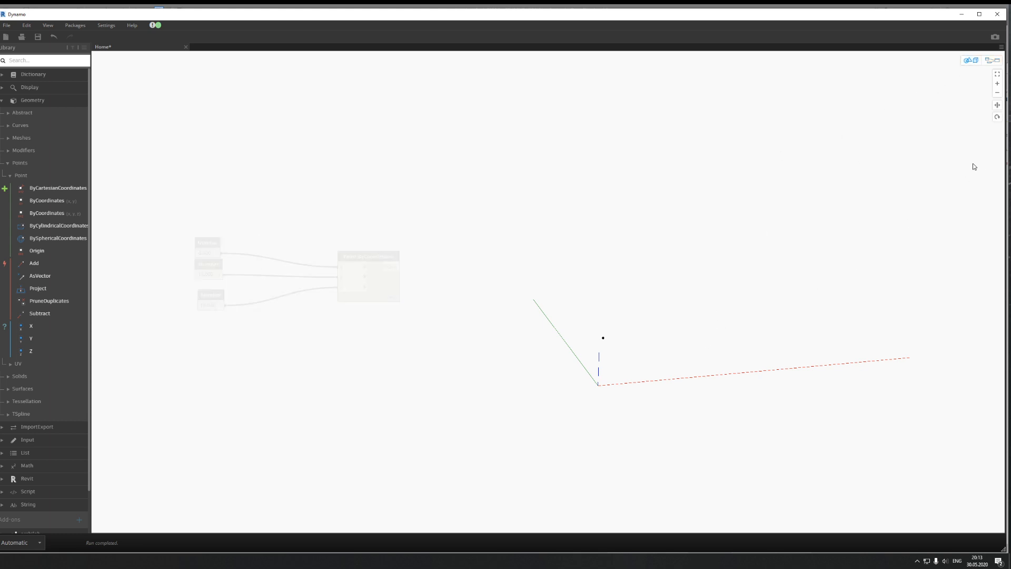
pyautogui.click(997, 117)
pyautogui.moveTo(744, 323); pyautogui.dragTo(676, 332)
pyautogui.moveTo(705, 345); pyautogui.dragTo(737, 296)
pyautogui.moveTo(639, 248)
pyautogui.mouseDown()
pyautogui.moveTo(691, 300)
pyautogui.moveTo(691, 285)
pyautogui.moveTo(668, 283)
pyautogui.moveTo(669, 309)
pyautogui.moveTo(637, 284)
pyautogui.moveTo(594, 305)
pyautogui.mouseUp()
pyautogui.click(990, 62)
# Step: Turn on the grid in the background 3D preview
pyautogui.click(68, 25)
pyautogui.moveTo(47, 26)
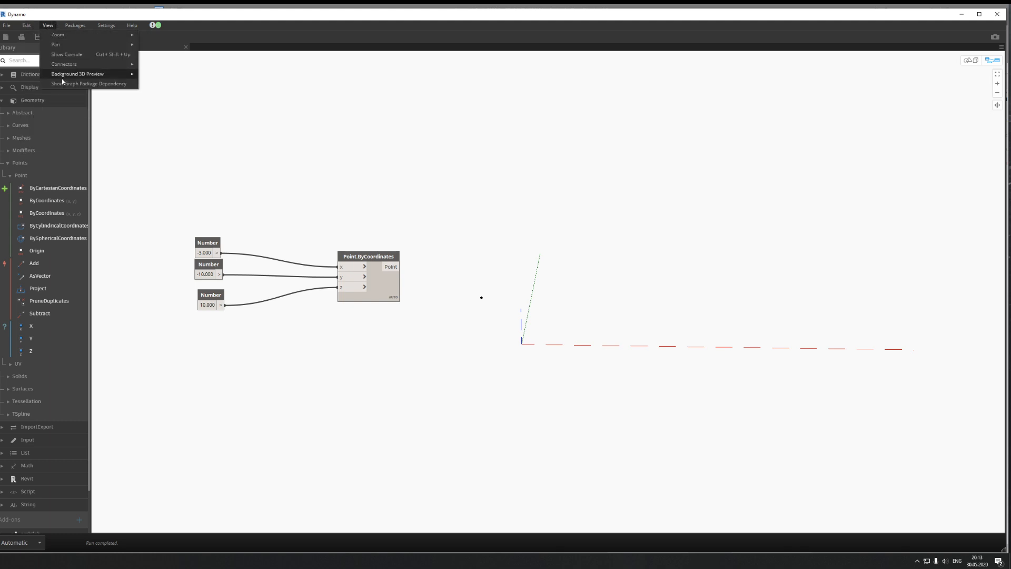
pyautogui.moveTo(62, 76)
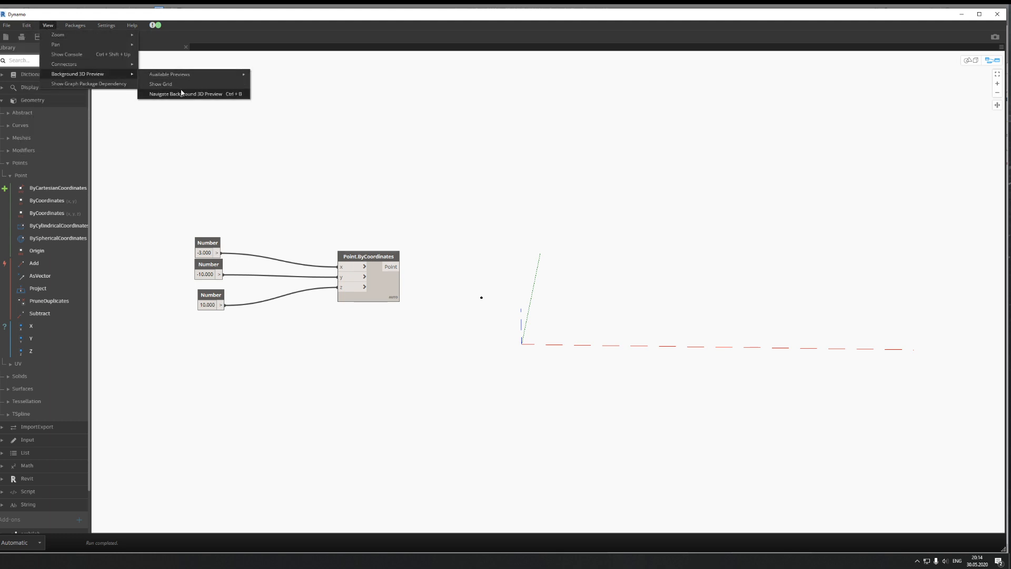
pyautogui.click(160, 84)
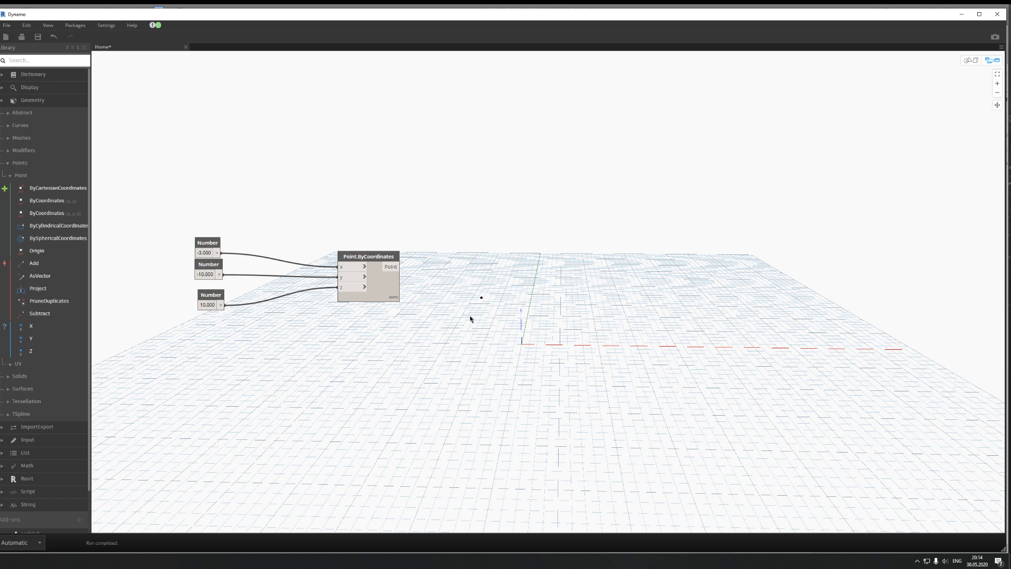
# Step: Set the z Number node to 0 so the point lies on the grid plane
pyautogui.click(208, 306)
pyautogui.write('0')
pyautogui.press('Return')
# Step: Duplicate the Point.ByCoordinates node and place the copy below the original
pyautogui.moveTo(359, 258)
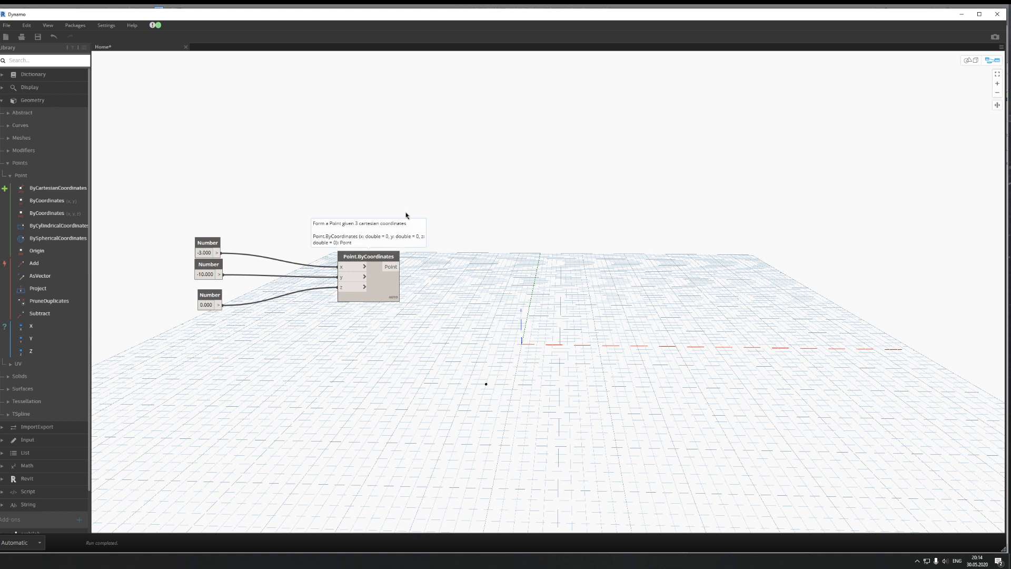
pyautogui.click(377, 298)
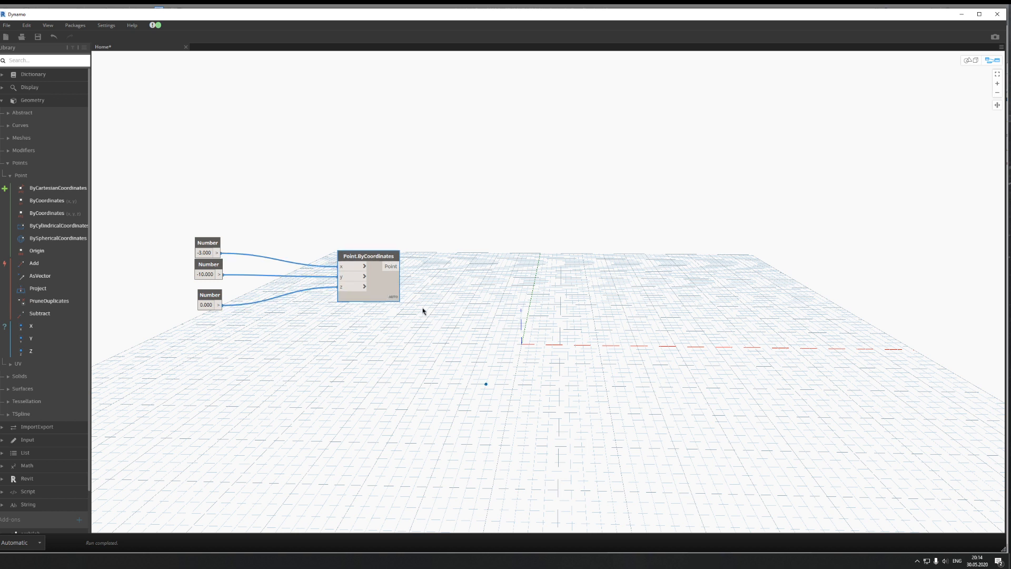
pyautogui.hotkey('ctrl', 'v')
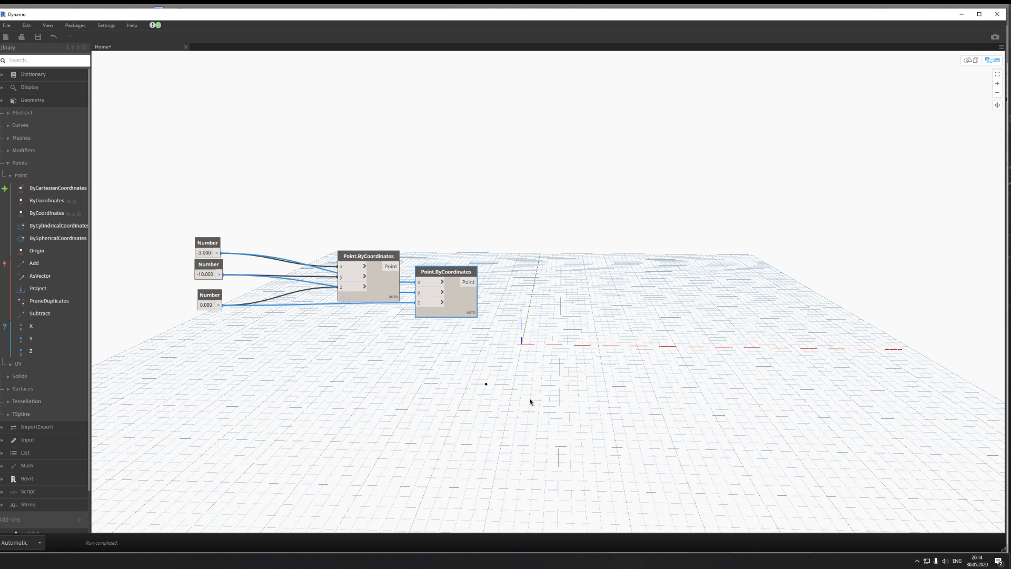
pyautogui.moveTo(445, 313); pyautogui.dragTo(409, 413)
# Step: Disconnect the x, y and z inputs of the copied Point.ByCoordinates node and align it beneath the original
pyautogui.click(388, 382)
pyautogui.click(338, 380)
pyautogui.click(392, 392)
pyautogui.click(337, 397)
pyautogui.click(385, 403)
pyautogui.click(316, 397)
pyautogui.click(410, 407)
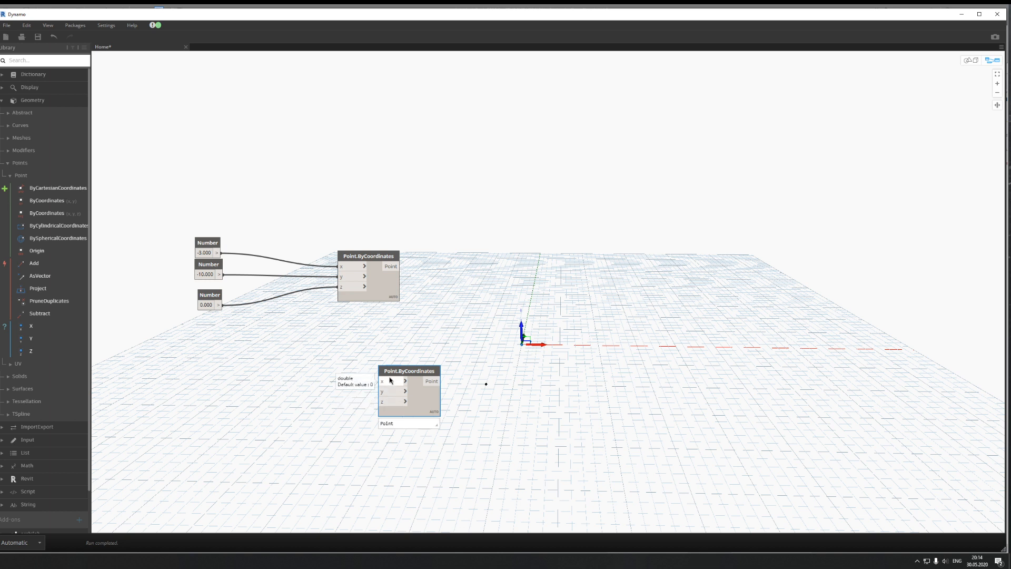
pyautogui.moveTo(424, 398); pyautogui.dragTo(385, 409)
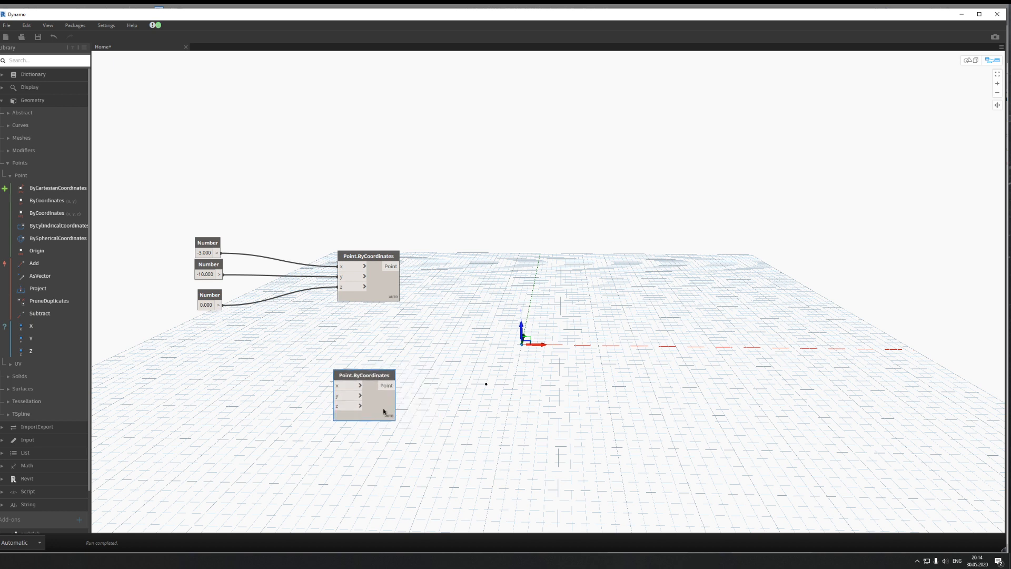
# Step: Duplicate the three Number nodes, place the copies ahead of the second Point.ByCoordinates node and space them evenly
pyautogui.moveTo(249, 201); pyautogui.dragTo(149, 324)
pyautogui.hotkey('ctrl', 'c')
pyautogui.hotkey('ctrl', 'v')
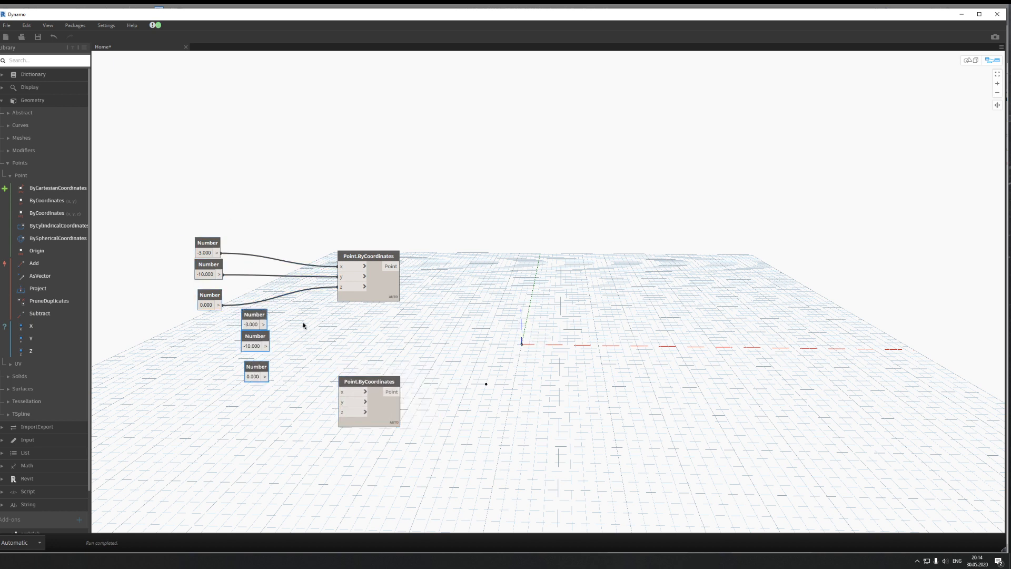
pyautogui.moveTo(258, 313); pyautogui.dragTo(220, 372)
pyautogui.click(239, 400)
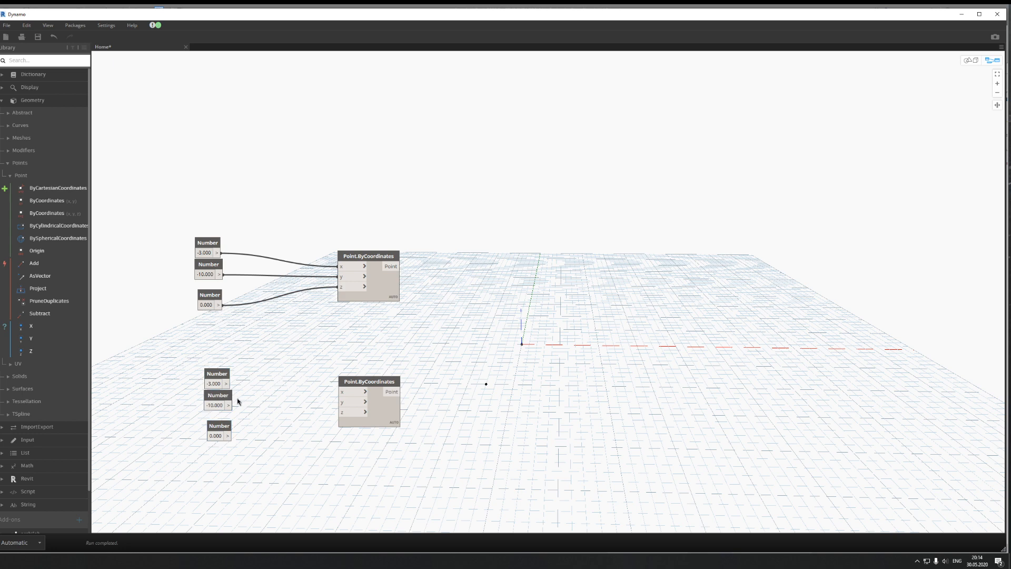
pyautogui.click(218, 398)
pyautogui.scroll(3, 321, 369)
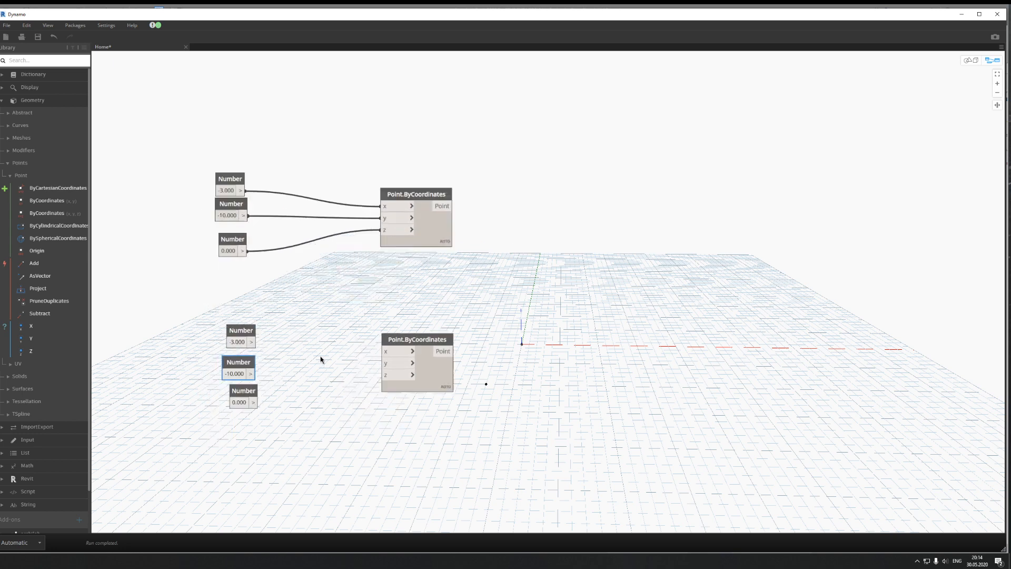
# Step: Set the first two copied Number nodes to 0
pyautogui.doubleClick(225, 339)
pyautogui.write('0')
pyautogui.press('Return')
pyautogui.doubleClick(227, 376)
pyautogui.write('0')
pyautogui.press('Return')
# Step: Connect the three copied Number nodes to the x, y and z inputs of the second Point.ByCoordinates node
pyautogui.moveTo(245, 340); pyautogui.dragTo(414, 359)
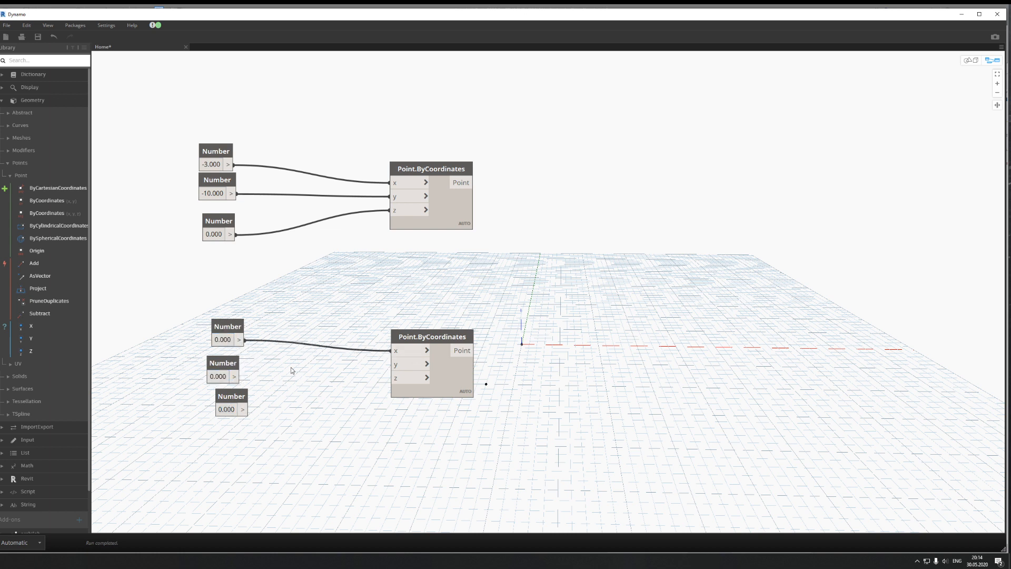
pyautogui.moveTo(235, 376); pyautogui.dragTo(395, 365)
pyautogui.moveTo(237, 416); pyautogui.dragTo(393, 378)
pyautogui.click(455, 380)
pyautogui.moveTo(621, 351); pyautogui.dragTo(530, 349, button='middle')
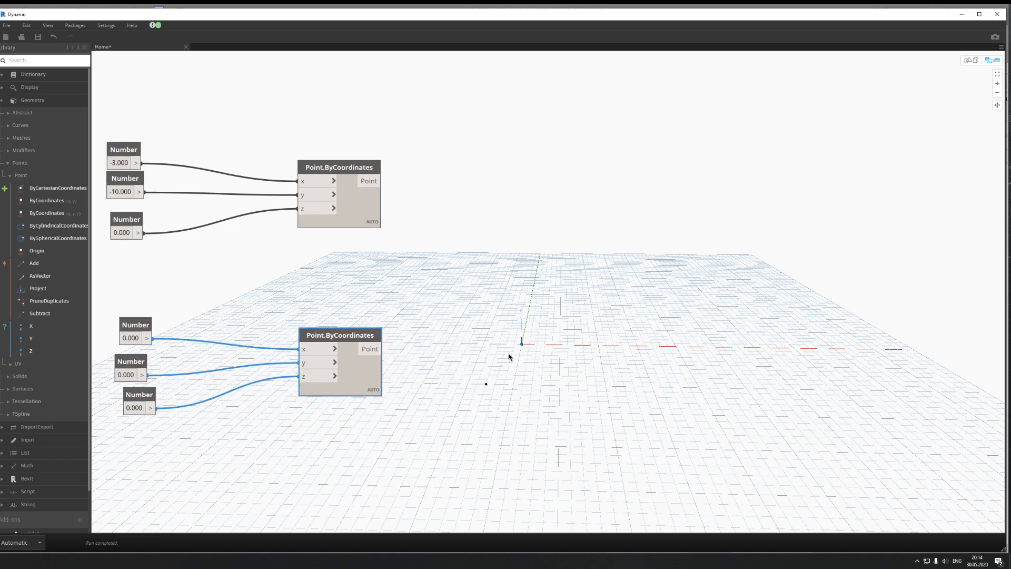
pyautogui.click(500, 413)
# Step: Set the second point's x Number node to 1
pyautogui.doubleClick(131, 337)
pyautogui.write('1')
pyautogui.press('Return')
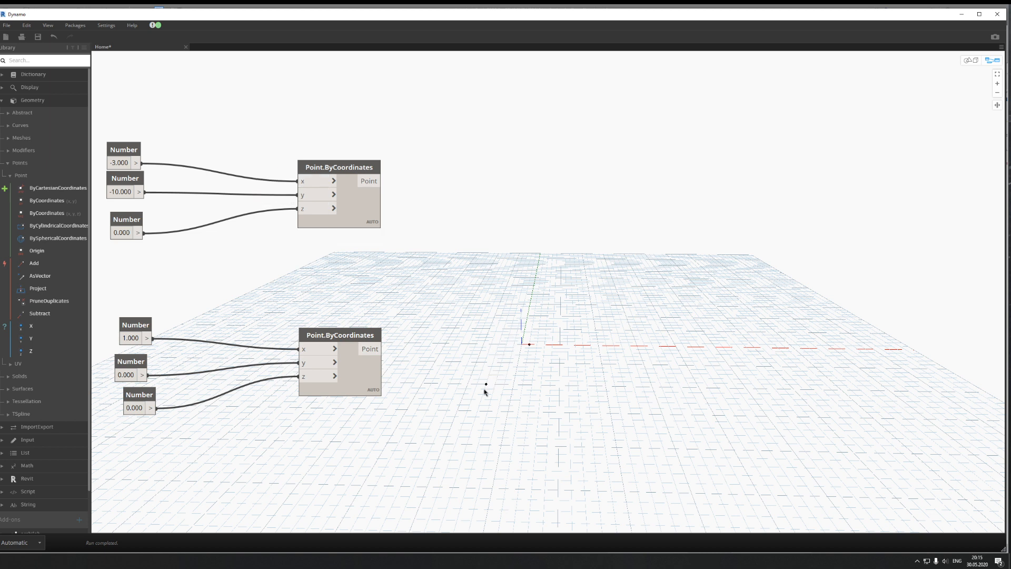
# Step: Set the second point's x Number node to -3, matching the first point's x coordinate
pyautogui.doubleClick(132, 337)
pyautogui.press('BackSpace')
pyautogui.click(525, 349)
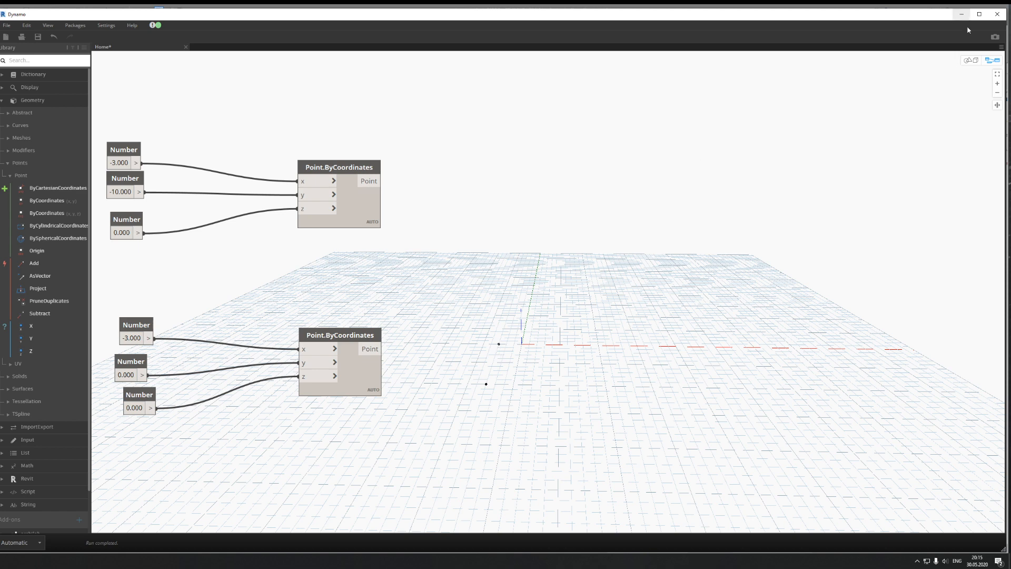
# Step: Orbit and zoom the 3D preview to examine both points on the grid, then return to the graph
pyautogui.click(970, 60)
pyautogui.moveTo(697, 292)
pyautogui.mouseDown(button='middle')
pyautogui.moveTo(655, 298)
pyautogui.moveTo(696, 287)
pyautogui.mouseUp(button='middle')
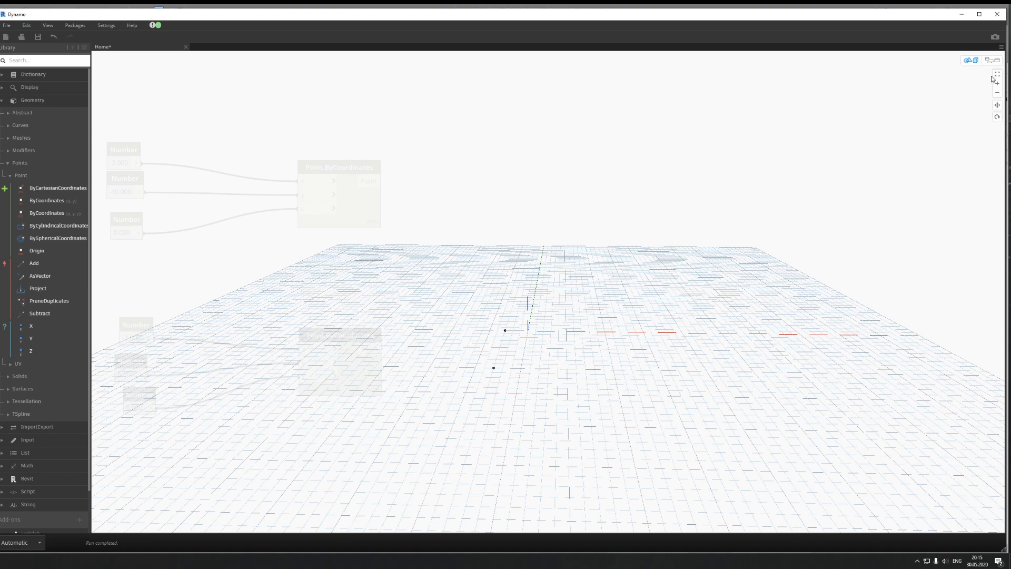
pyautogui.click(998, 118)
pyautogui.moveTo(768, 296); pyautogui.dragTo(562, 310)
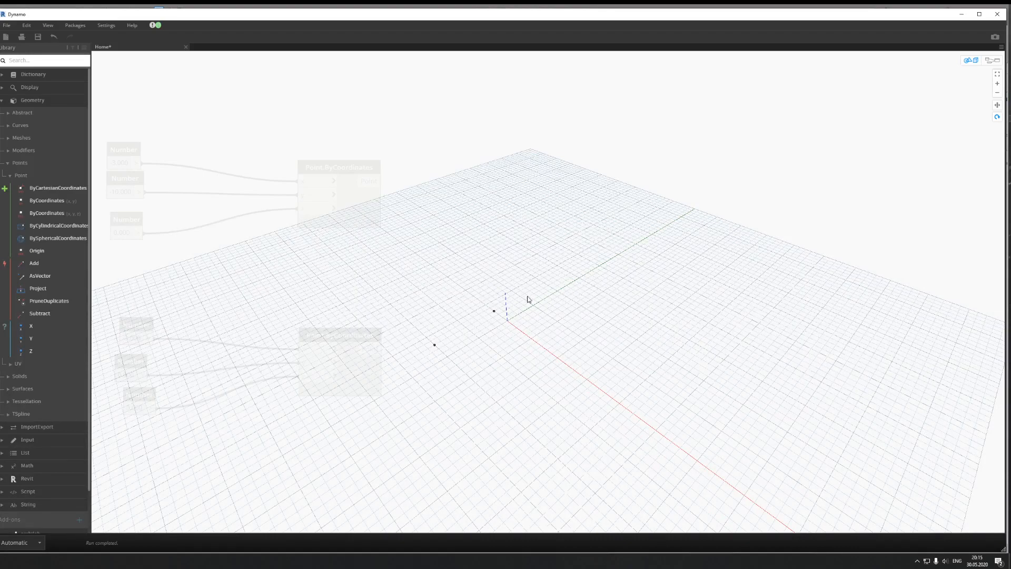
pyautogui.moveTo(669, 285); pyautogui.dragTo(694, 280)
pyautogui.scroll(1, 512, 334)
pyautogui.moveTo(511, 335); pyautogui.dragTo(554, 315, button='middle')
pyautogui.scroll(2, 542, 317)
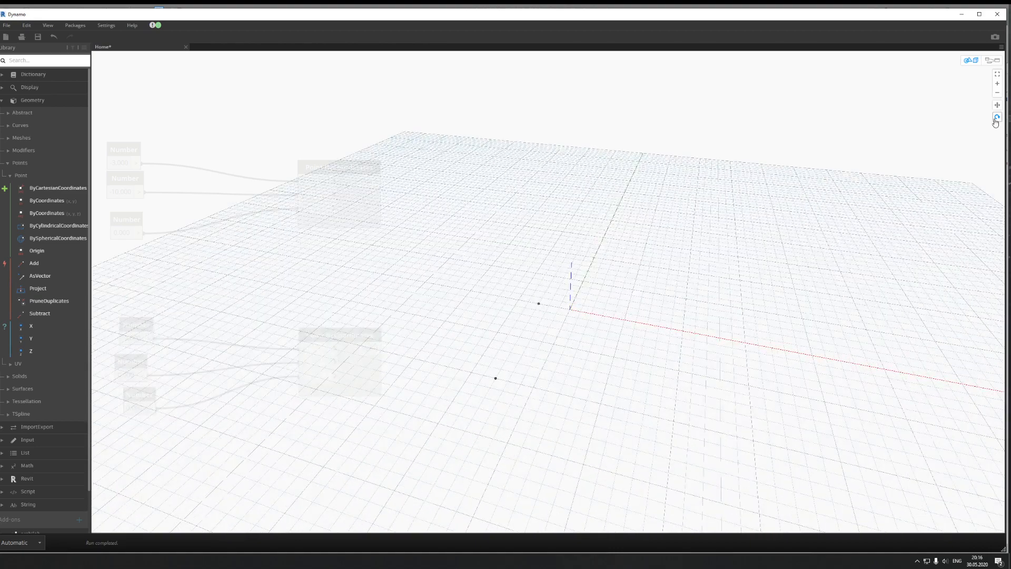
pyautogui.click(990, 62)
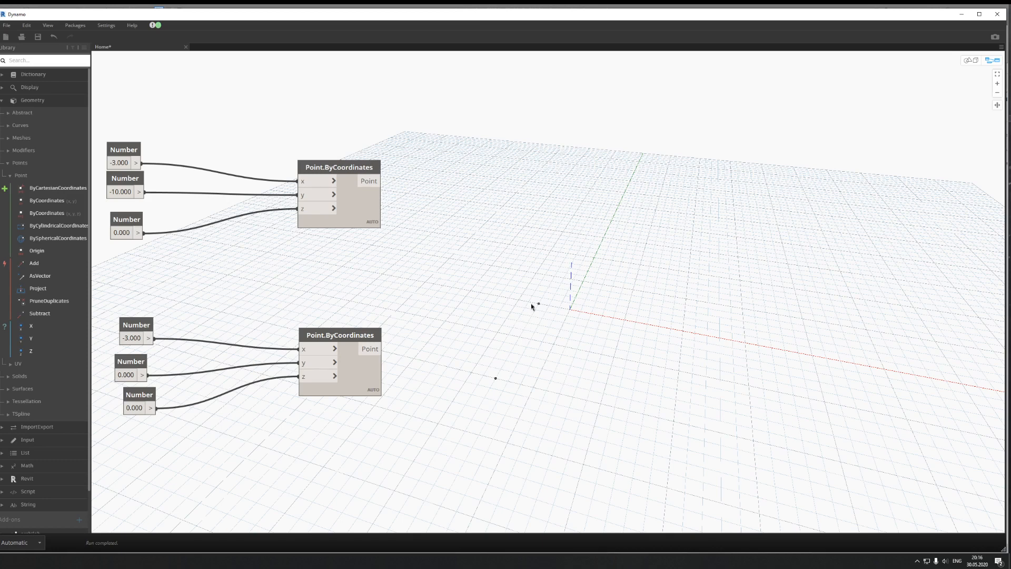
# Step: Preview the output of the first Point.ByCoordinates node and switch briefly to 3D navigation and back to the graph
pyautogui.click(371, 217)
pyautogui.moveTo(378, 240)
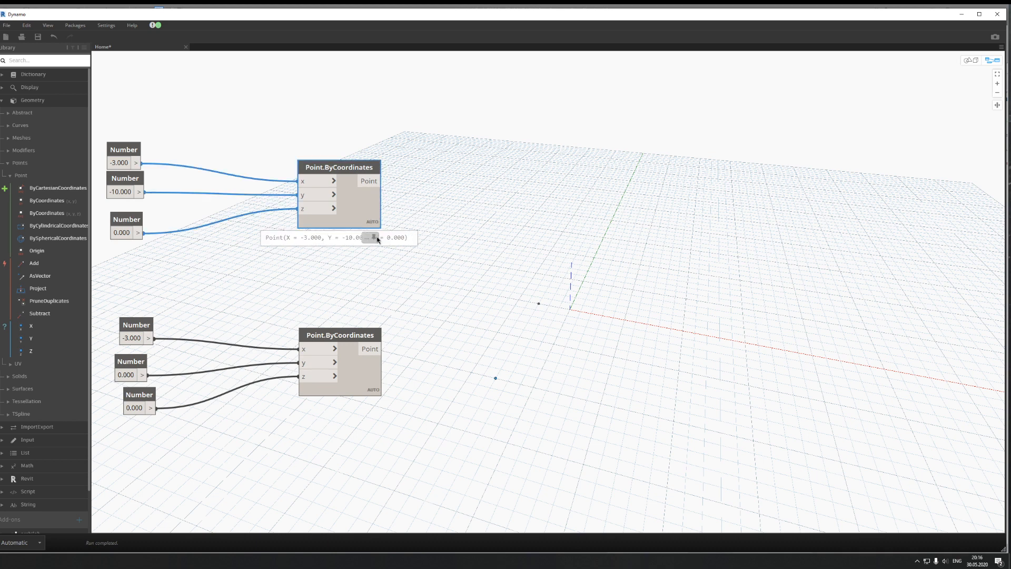
pyautogui.click(971, 61)
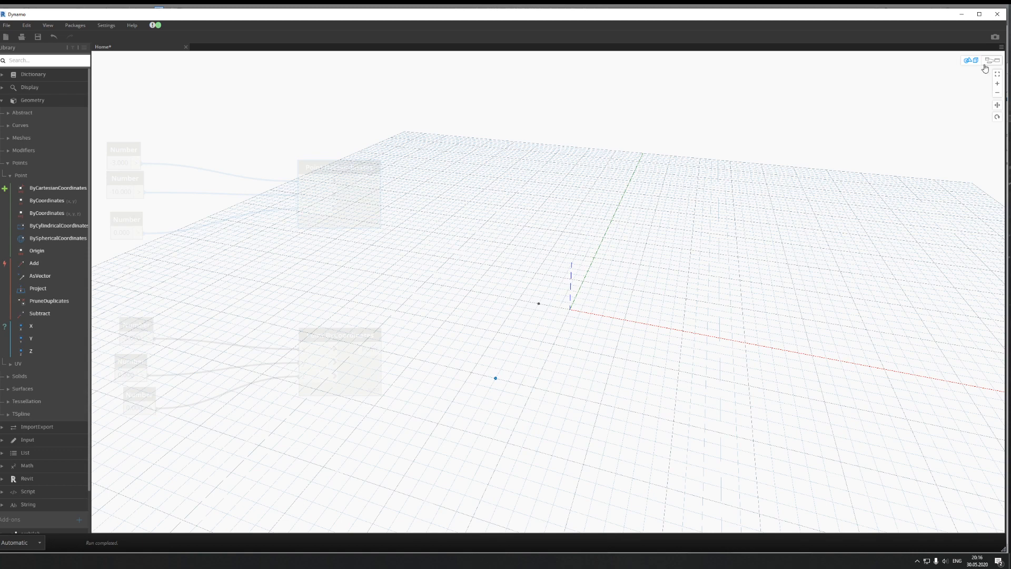
pyautogui.click(992, 60)
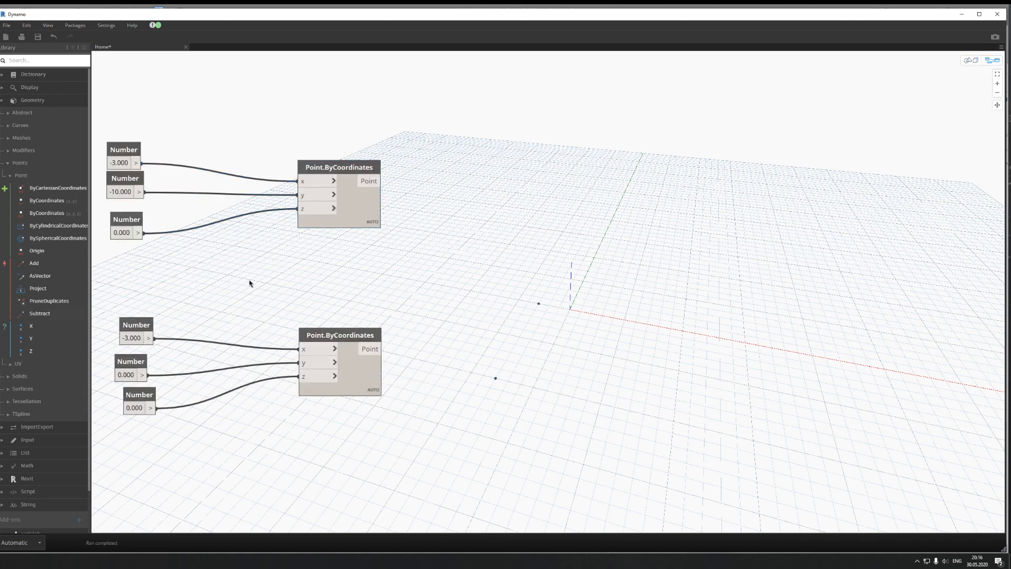
pyautogui.click(363, 216)
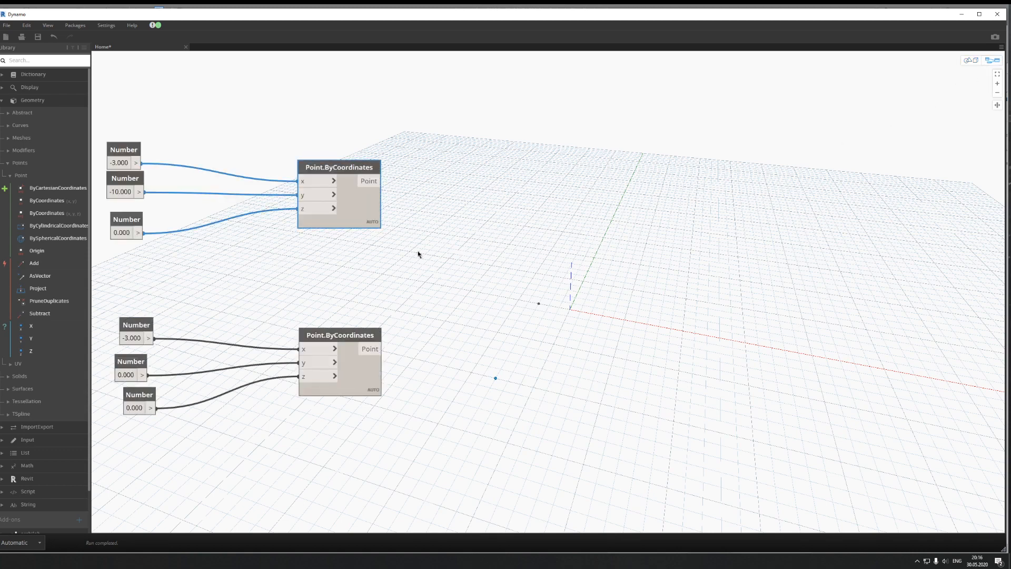
pyautogui.hotkey('ctrl', 'c')
pyautogui.hotkey('ctrl', 'v')
pyautogui.moveTo(454, 248); pyautogui.dragTo(530, 304)
pyautogui.press('Delete')
pyautogui.click(364, 214)
pyautogui.rightClick(362, 210)
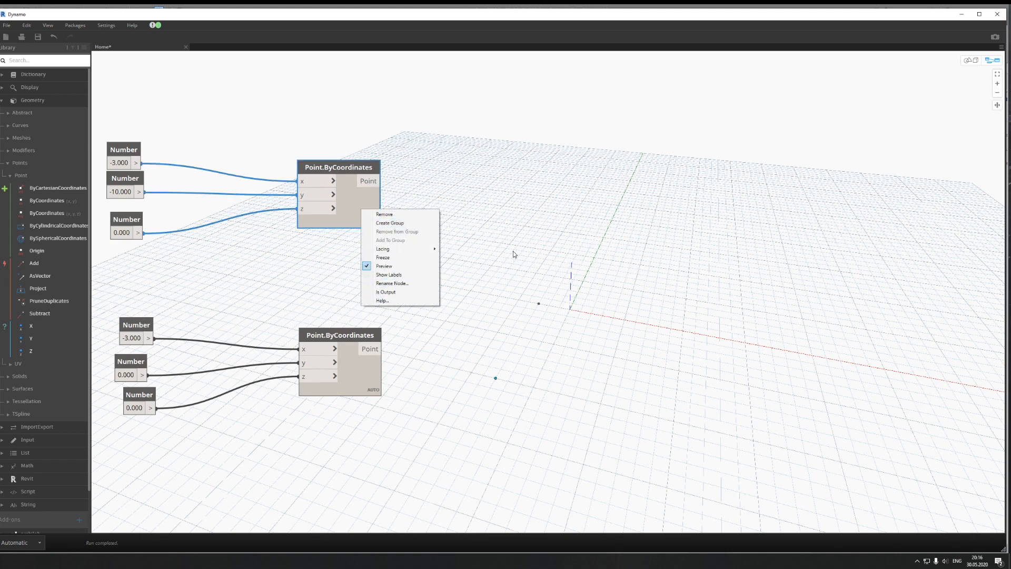
pyautogui.click(474, 243)
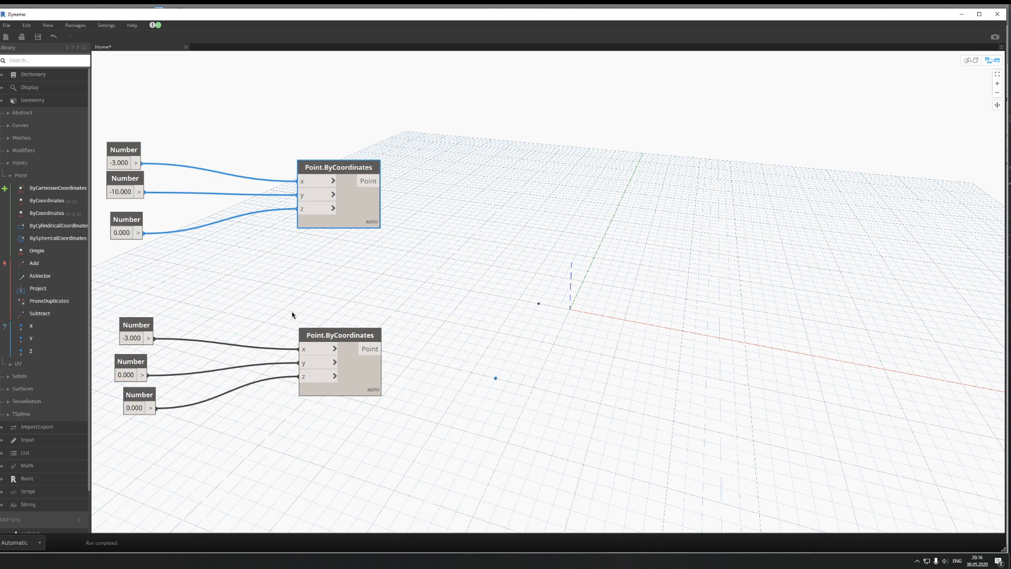
# Step: Space out the first point's y Number node and set the second point's y Number node to 10
pyautogui.moveTo(291, 312); pyautogui.dragTo(321, 295, button='middle')
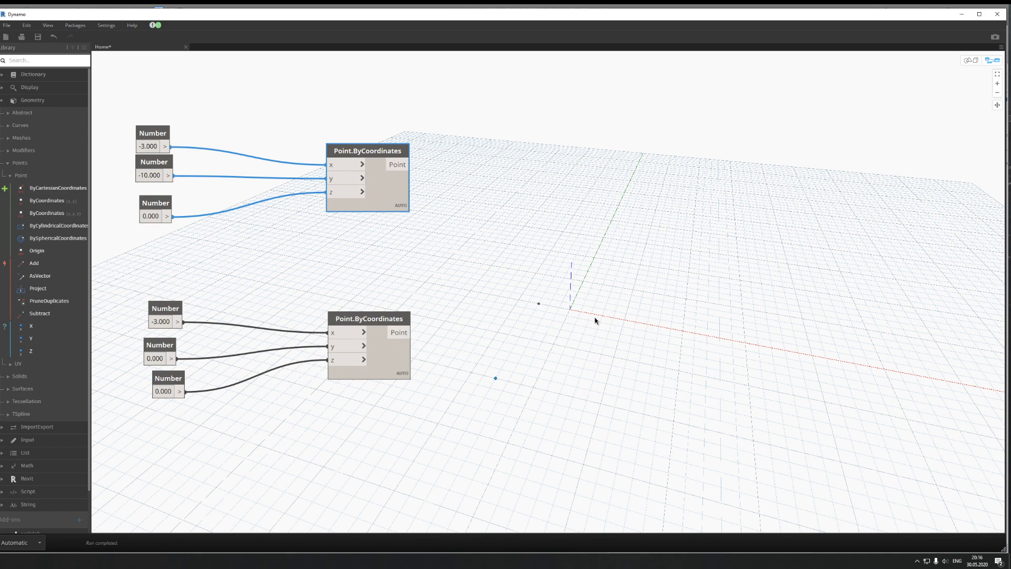
pyautogui.moveTo(150, 165); pyautogui.dragTo(153, 173)
pyautogui.click(158, 361)
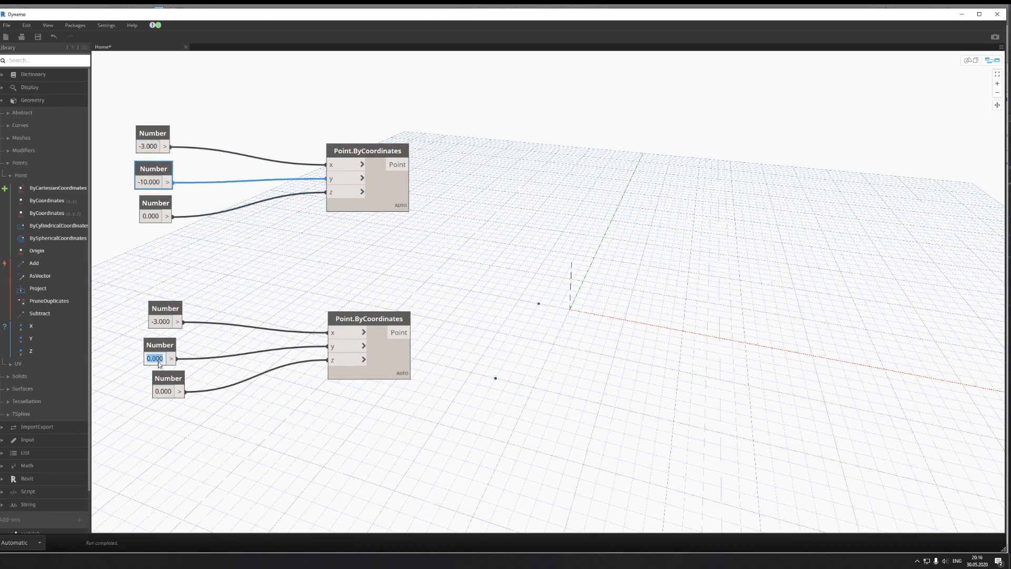
pyautogui.write('10')
pyautogui.click(429, 327)
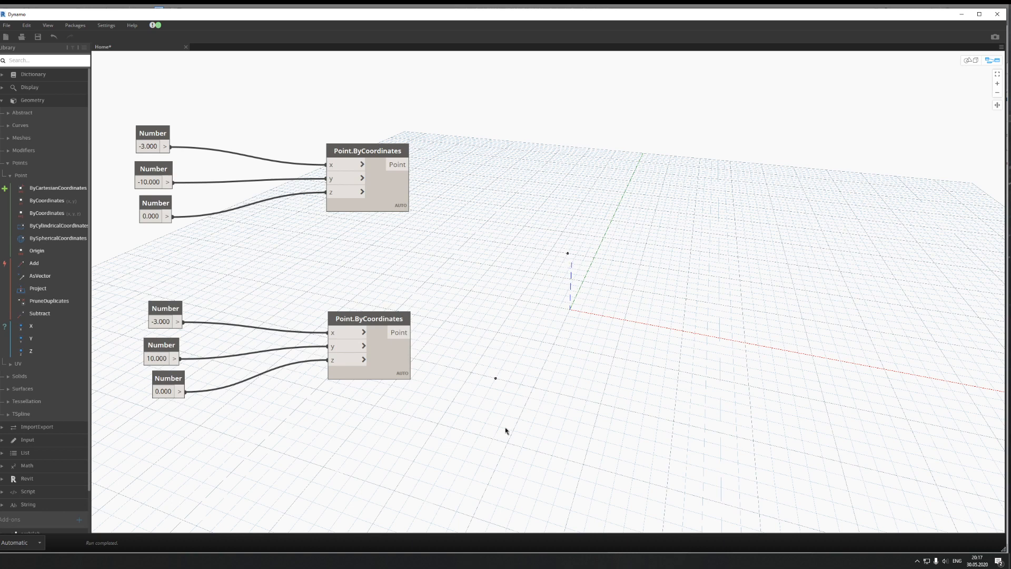
pyautogui.scroll(-3, 506, 431)
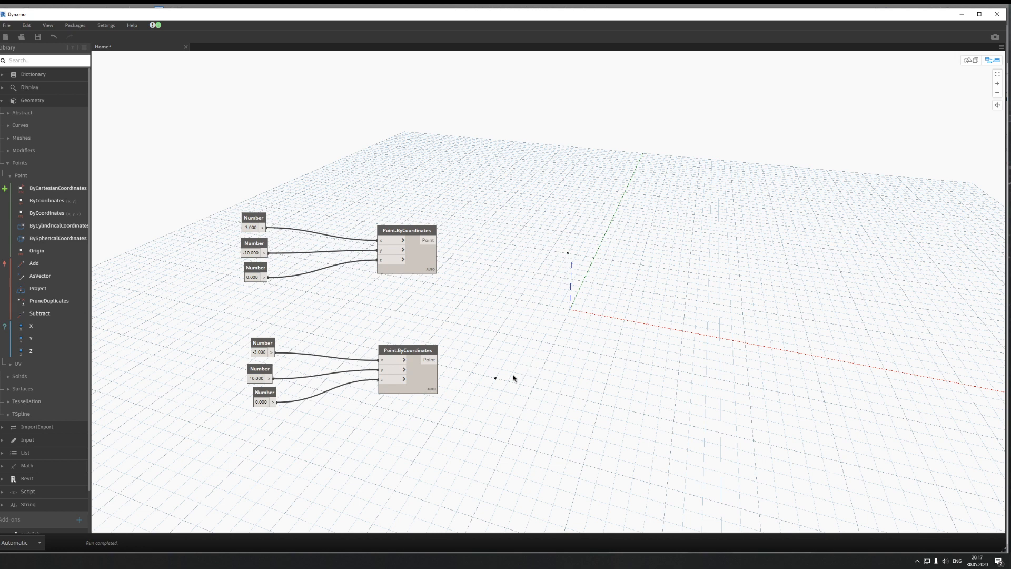
pyautogui.moveTo(530, 375); pyautogui.dragTo(478, 364, button='middle')
pyautogui.click(366, 246)
pyautogui.keyDown('ctrl'); pyautogui.moveTo(366, 245); pyautogui.dragTo(483, 262); pyautogui.keyUp('ctrl')
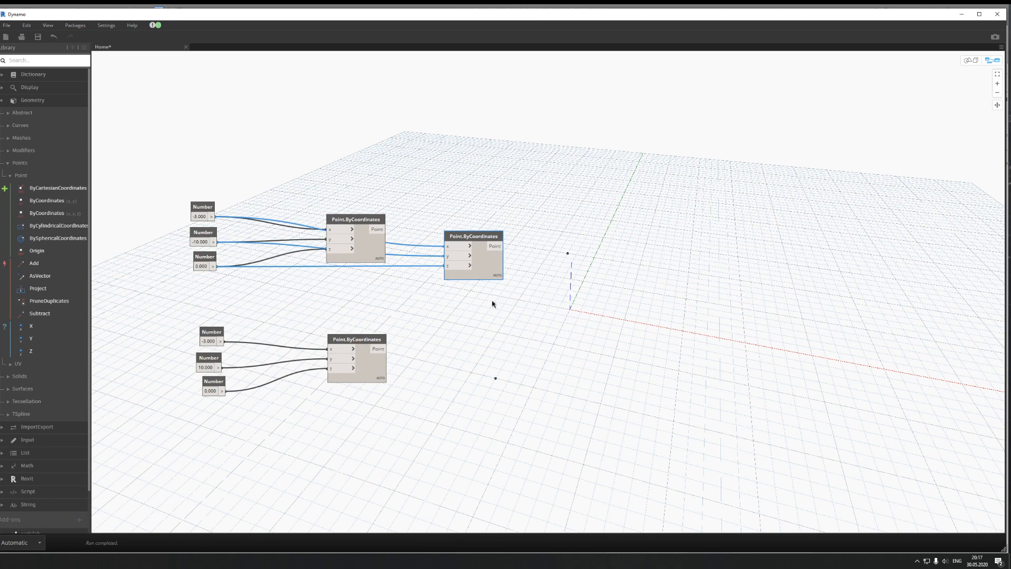
pyautogui.press('Delete')
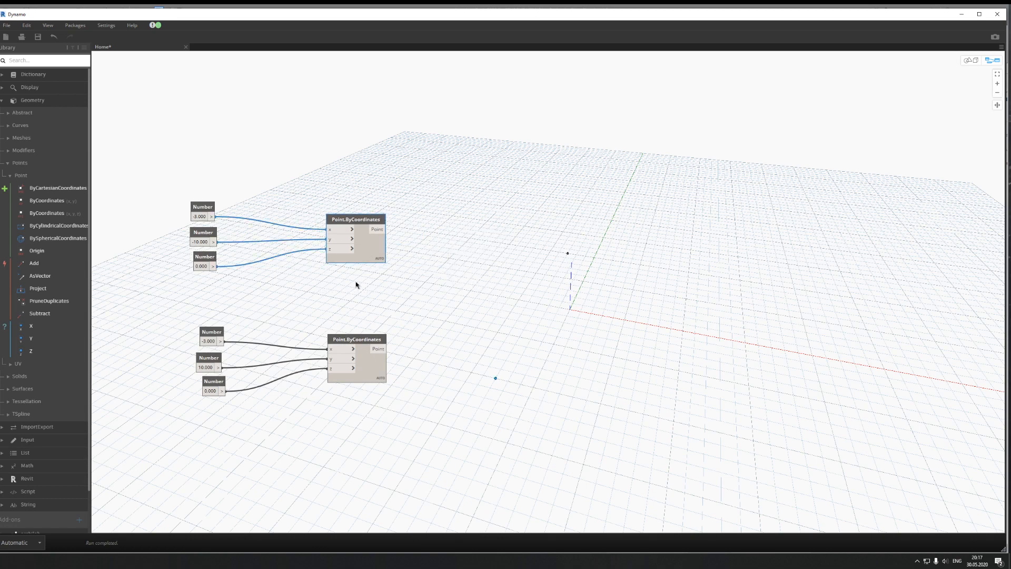
pyautogui.hotkey('ctrl', 'v')
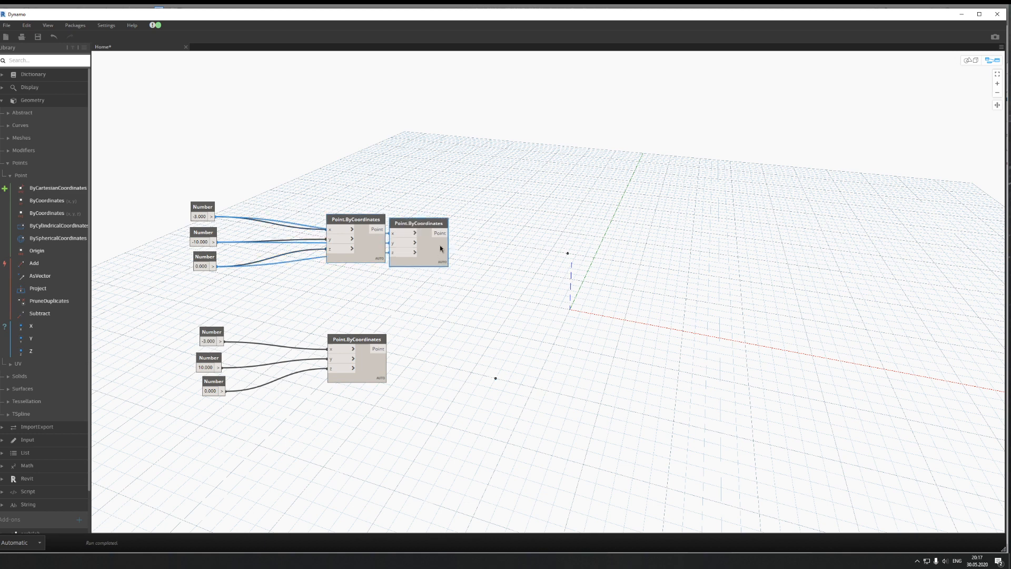
pyautogui.press('Delete')
# Step: Find and add a Line.ByStartPointEndPoint node, placing it beside the two Point.ByCoordinates nodes
pyautogui.moveTo(433, 320); pyautogui.dragTo(409, 290, button='middle')
pyautogui.moveTo(478, 325); pyautogui.dragTo(444, 315, button='middle')
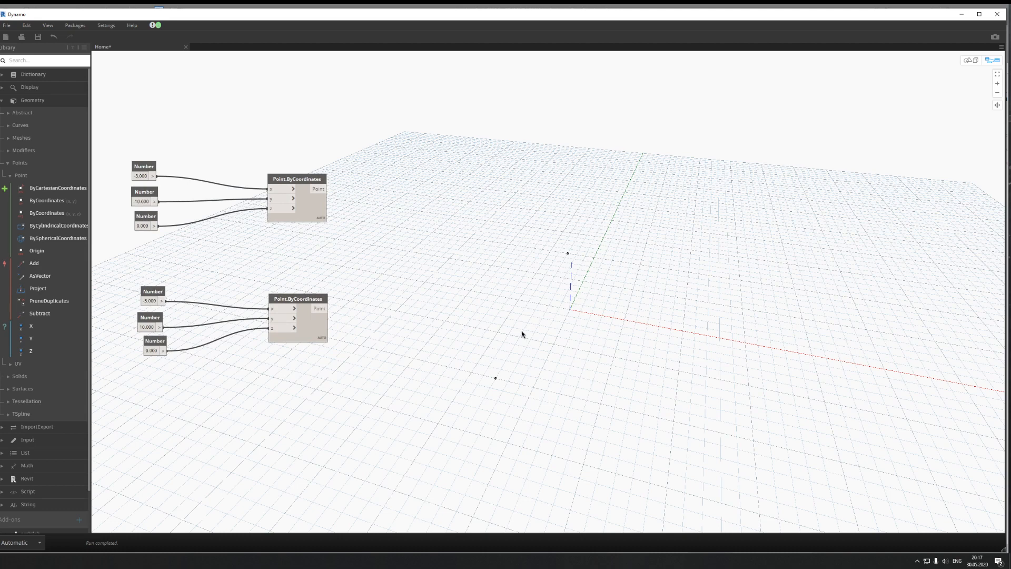
pyautogui.moveTo(522, 332); pyautogui.dragTo(507, 285, button='middle')
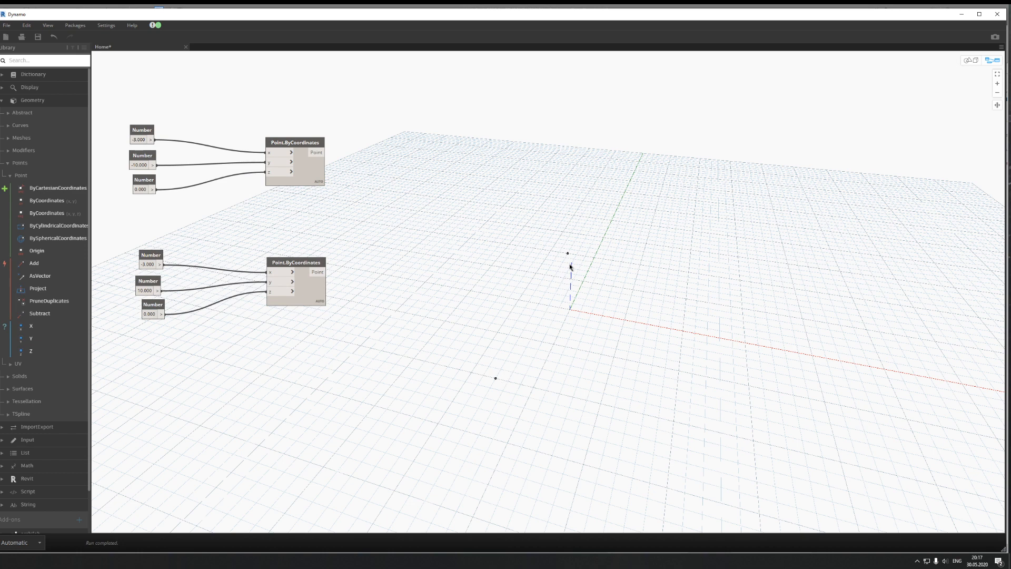
pyautogui.rightClick(440, 271)
pyautogui.write('line')
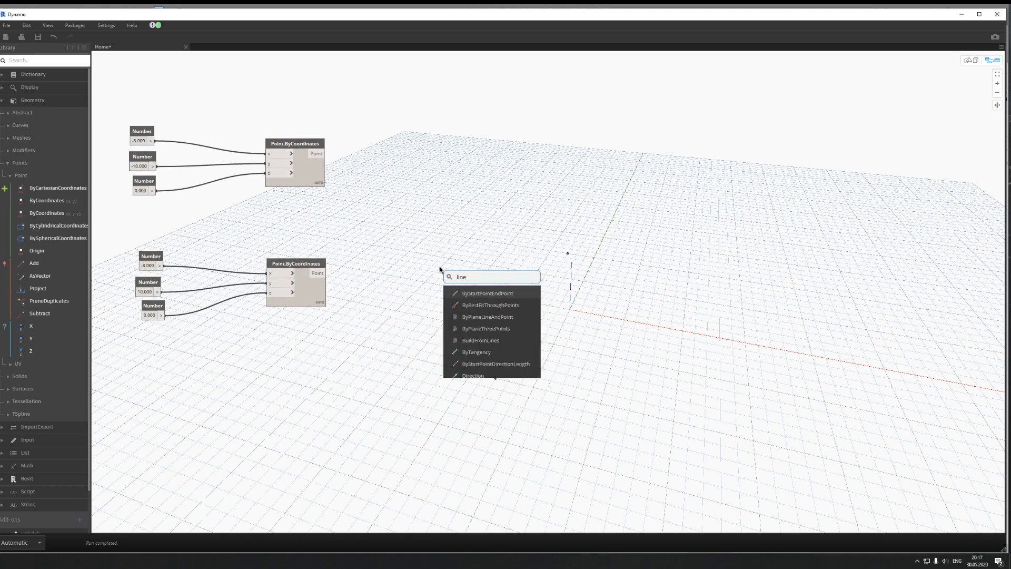
pyautogui.moveTo(467, 298)
pyautogui.moveTo(303, 176)
pyautogui.moveTo(307, 291)
pyautogui.click(489, 299)
pyautogui.moveTo(528, 300); pyautogui.dragTo(429, 213)
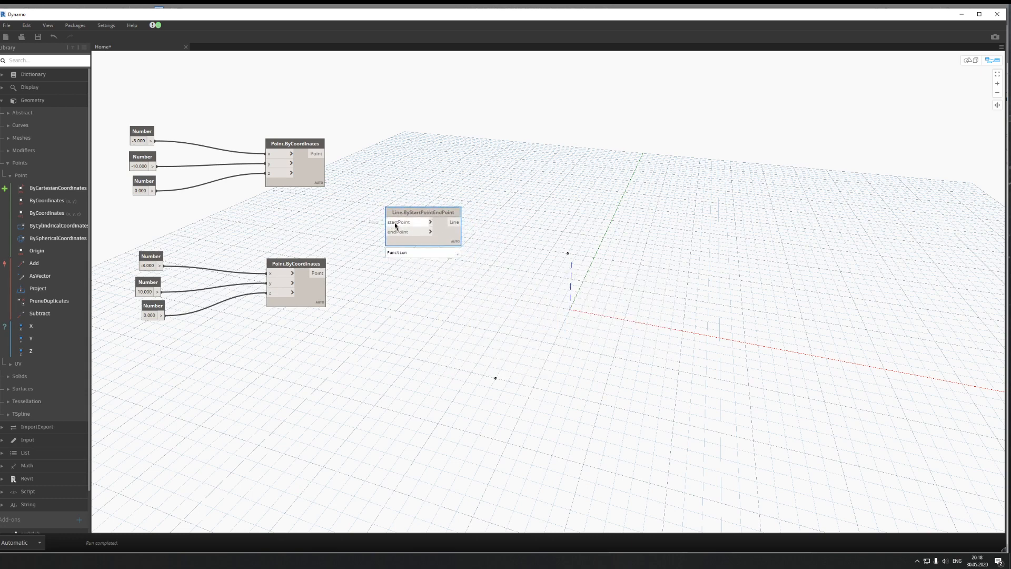
# Step: Connect the first point to the line node's startPoint input and the second point to its endPoint input
pyautogui.moveTo(325, 154); pyautogui.dragTo(386, 222)
pyautogui.moveTo(327, 273); pyautogui.dragTo(386, 232)
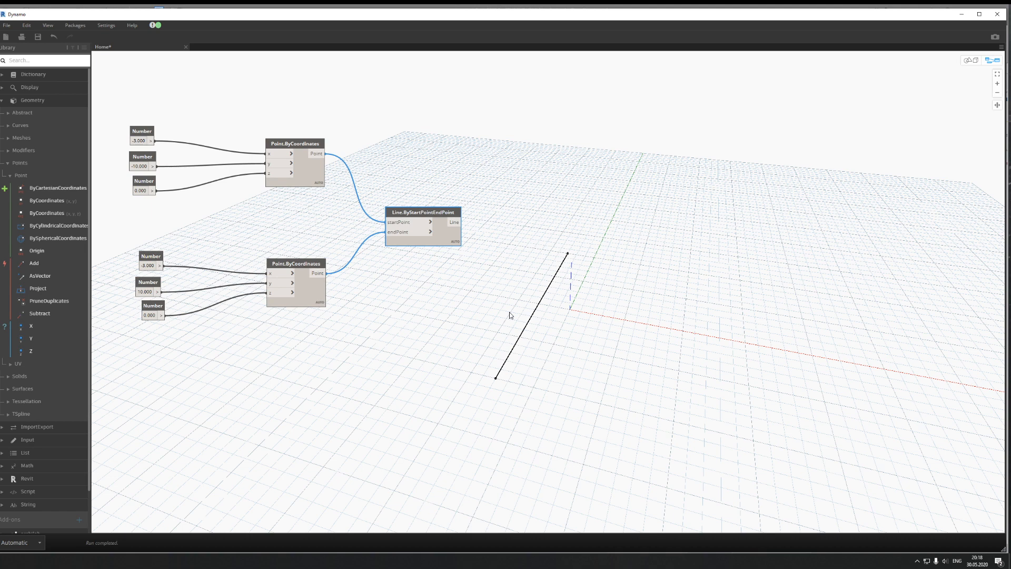
pyautogui.click(303, 264)
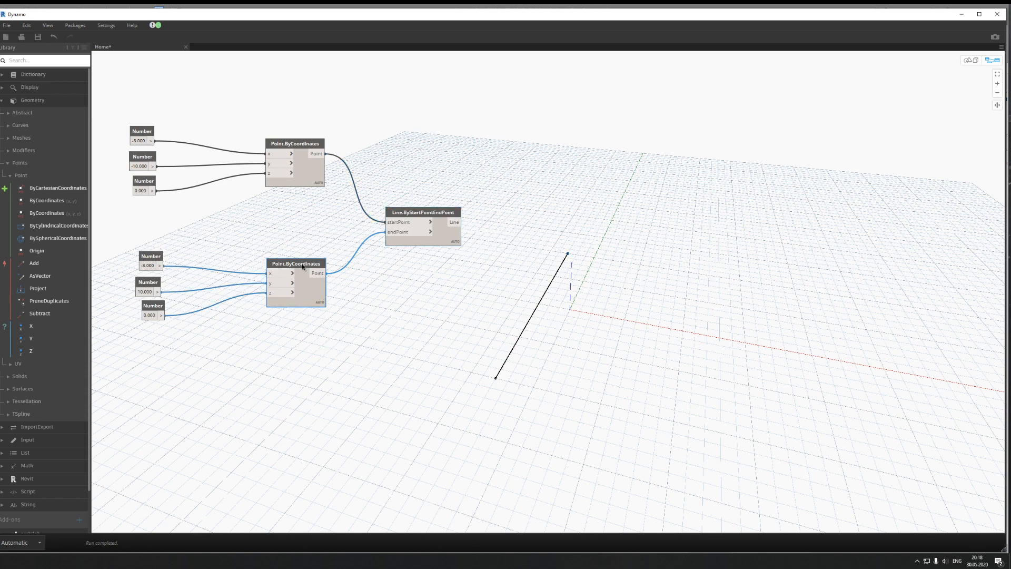
pyautogui.click(359, 336)
# Step: Set the second point's z Number node to 10 and orbit the 3D preview to inspect the line
pyautogui.click(317, 296)
pyautogui.doubleClick(149, 313)
pyautogui.write('10')
pyautogui.click(331, 397)
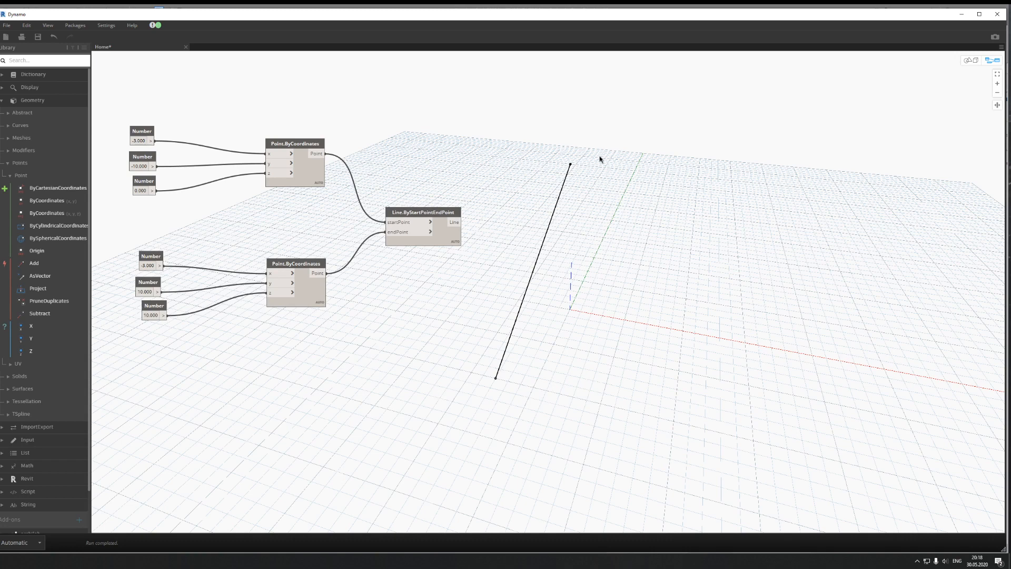
pyautogui.click(970, 60)
pyautogui.click(998, 117)
pyautogui.moveTo(748, 298); pyautogui.dragTo(483, 316)
pyautogui.moveTo(574, 294); pyautogui.dragTo(656, 311)
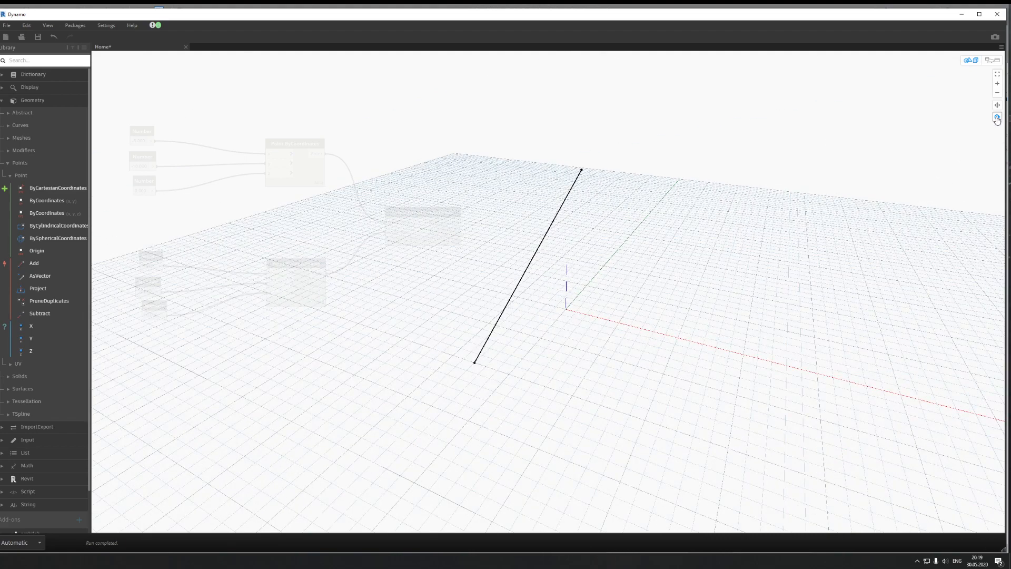
# Step: Return to the graph and set the second point's z Number node back to 0
pyautogui.click(992, 61)
pyautogui.click(149, 315)
pyautogui.write('0')
pyautogui.press('Return')
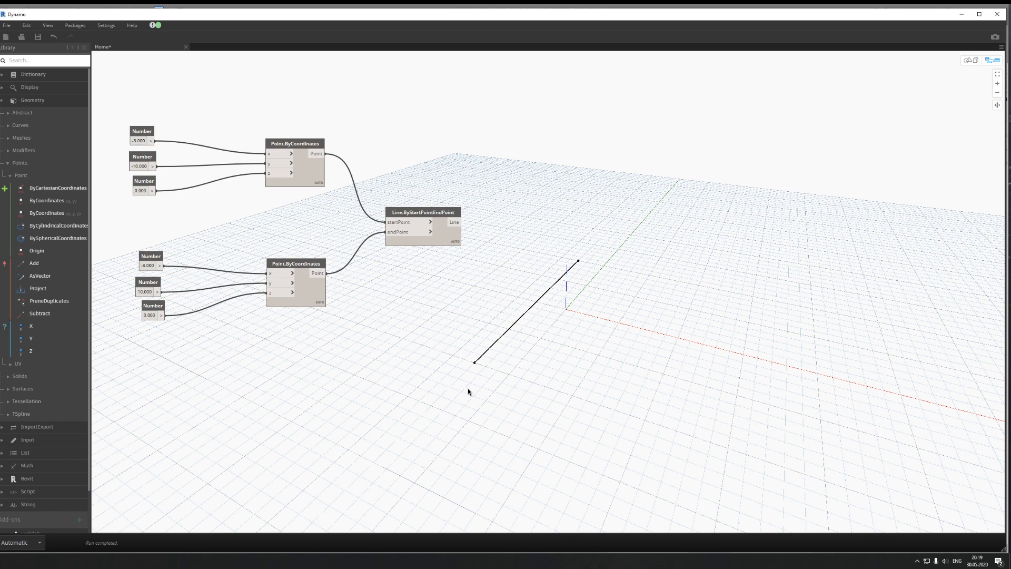
# Step: Duplicate the whole node group of Numbers, points and line, and place the copy below the original
pyautogui.moveTo(532, 363); pyautogui.dragTo(487, 331, button='middle')
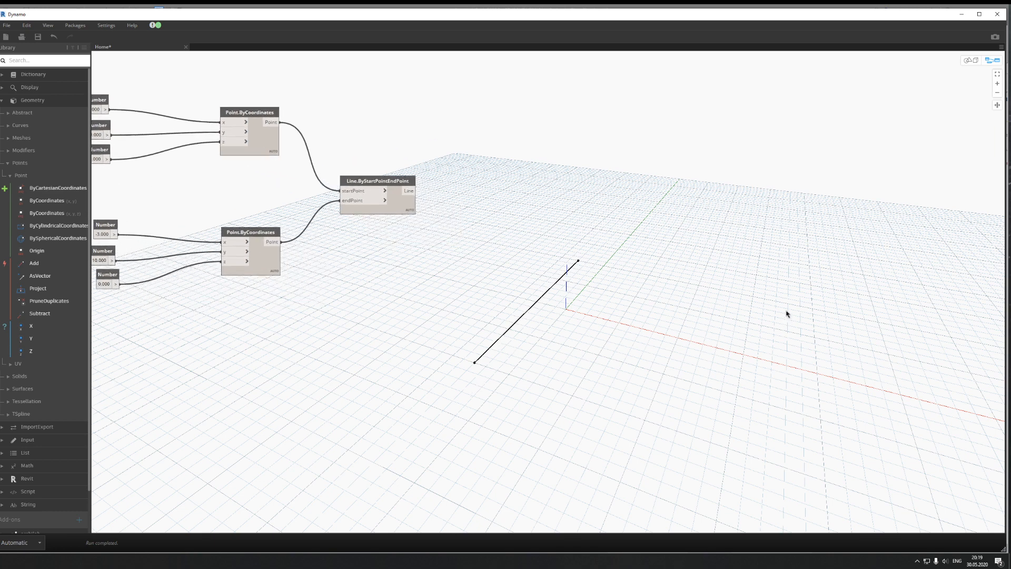
pyautogui.scroll(-5, 382, 350)
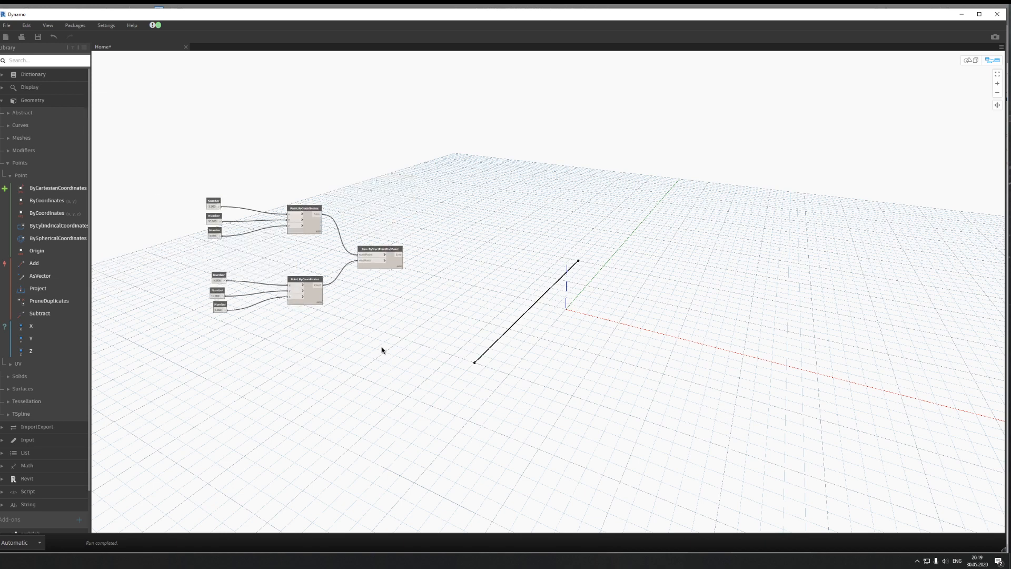
pyautogui.moveTo(143, 135); pyautogui.dragTo(479, 373)
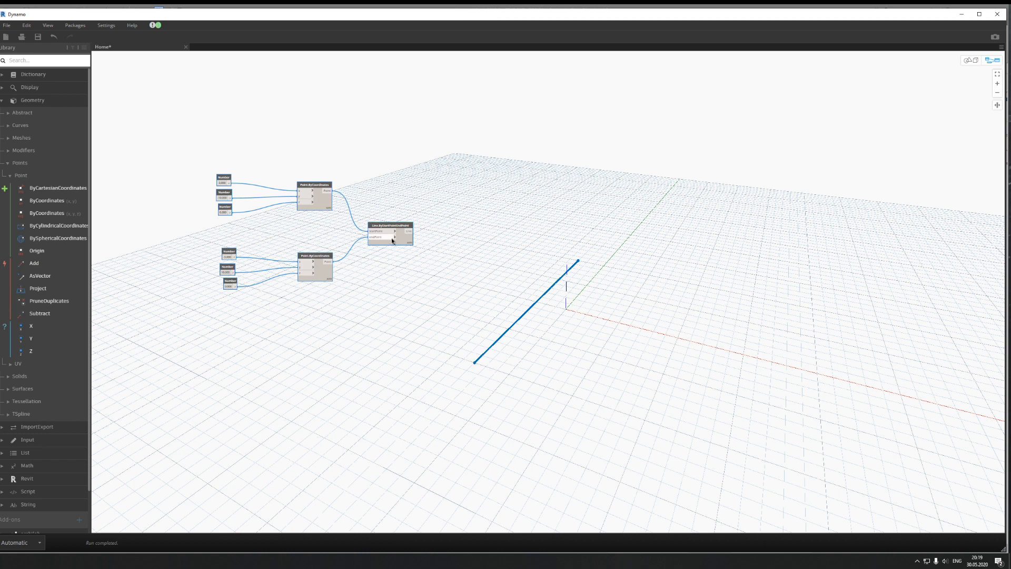
pyautogui.hotkey('ctrl', 'c')
pyautogui.hotkey('ctrl', 'v')
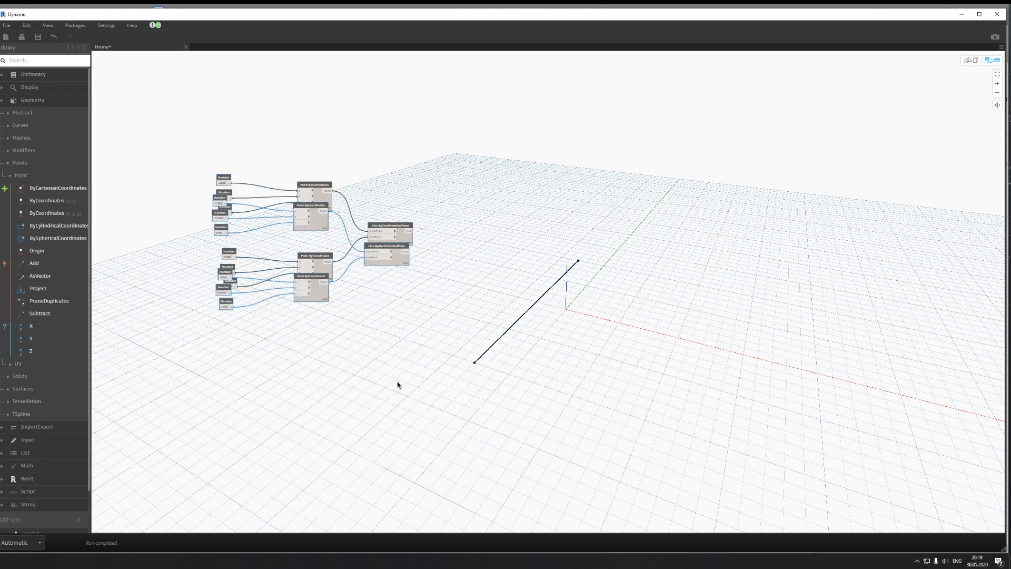
pyautogui.moveTo(401, 255); pyautogui.dragTo(409, 406)
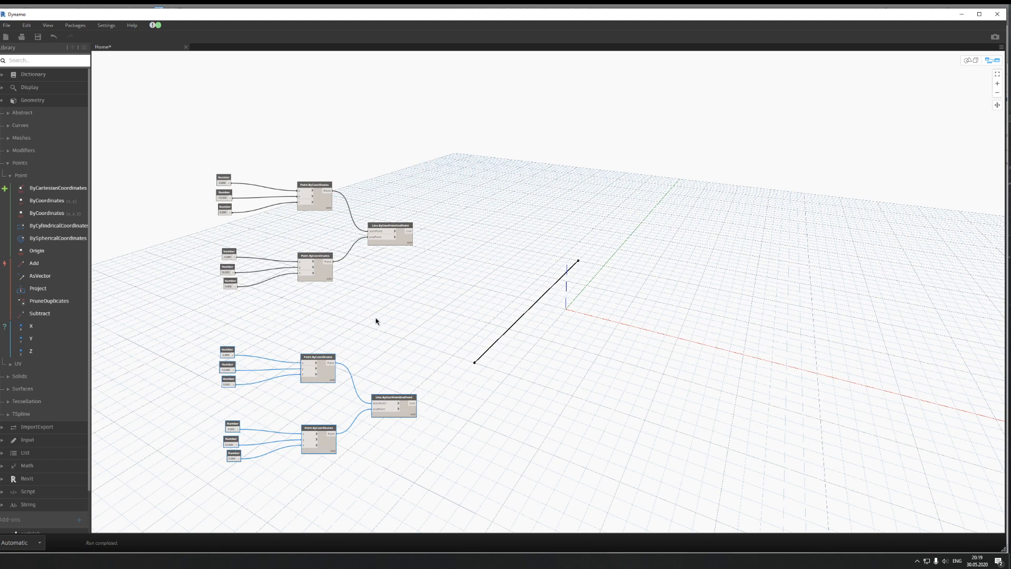
pyautogui.click(485, 430)
pyautogui.moveTo(454, 393); pyautogui.dragTo(442, 369, button='middle')
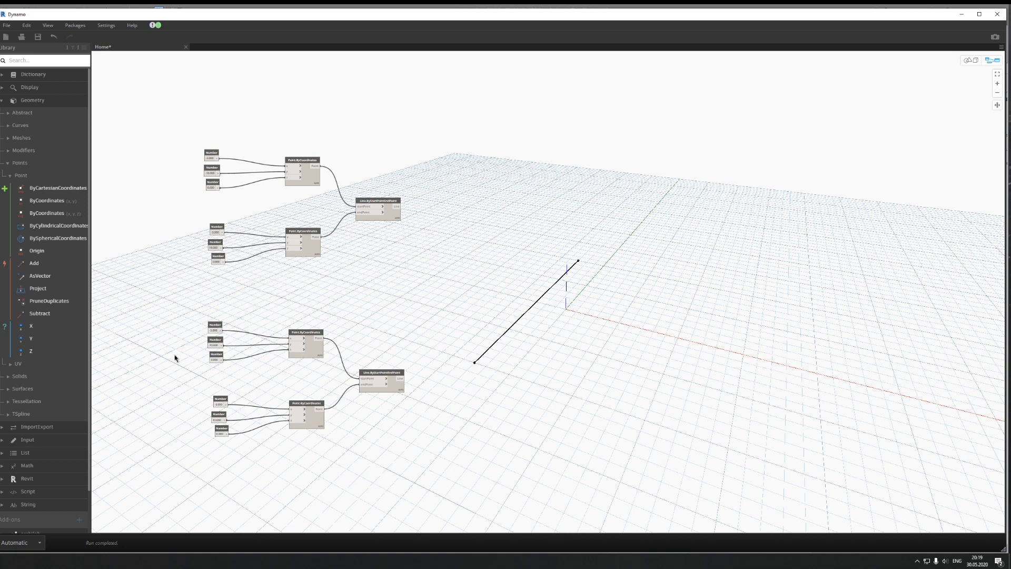
# Step: Set the x Number nodes of both points in the copied line group to 6
pyautogui.scroll(3, 174, 355)
pyautogui.moveTo(235, 340); pyautogui.dragTo(145, 272, button='middle')
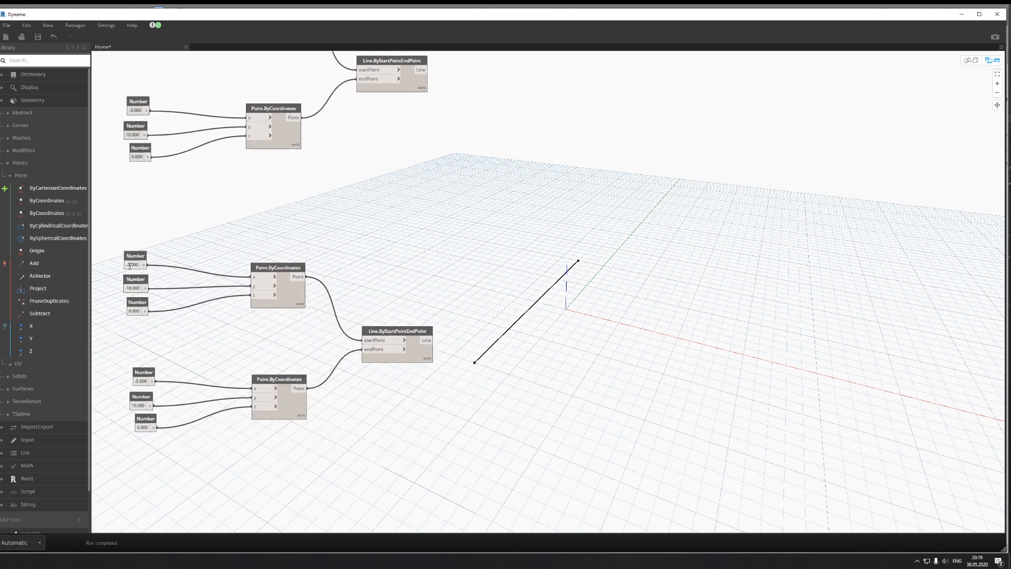
pyautogui.doubleClick(130, 265)
pyautogui.write('6')
pyautogui.doubleClick(141, 381)
pyautogui.write('6')
pyautogui.press('Return')
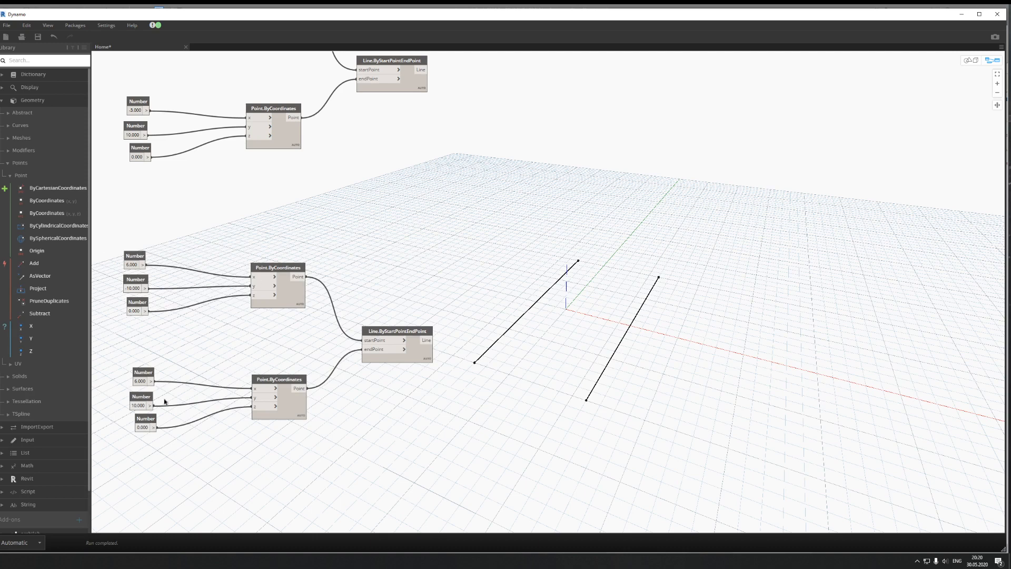
# Step: Align the z Number node of the copied group's lower point with the Number nodes above it
pyautogui.moveTo(179, 352); pyautogui.dragTo(210, 343, button='middle')
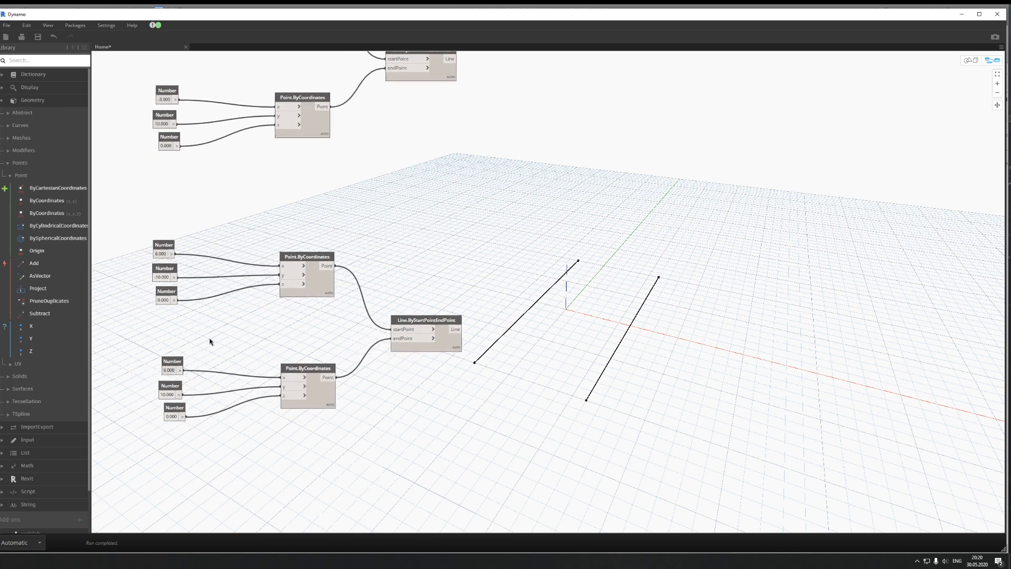
pyautogui.click(175, 409)
pyautogui.moveTo(175, 409); pyautogui.dragTo(175, 407)
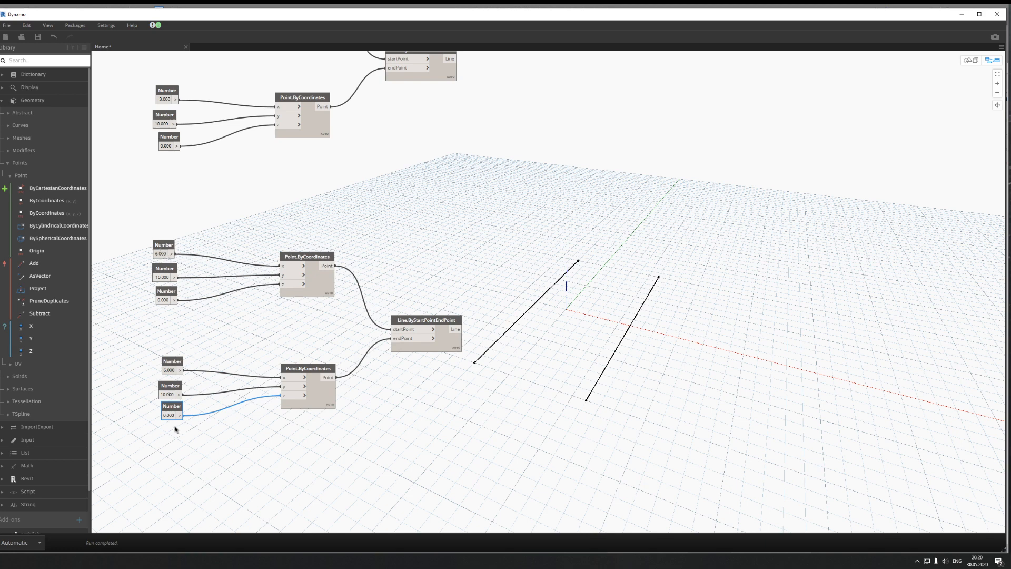
# Step: Select each Line.ByStartPointEndPoint node in turn to identify its line in the 3D preview
pyautogui.moveTo(494, 350); pyautogui.dragTo(385, 342, button='middle')
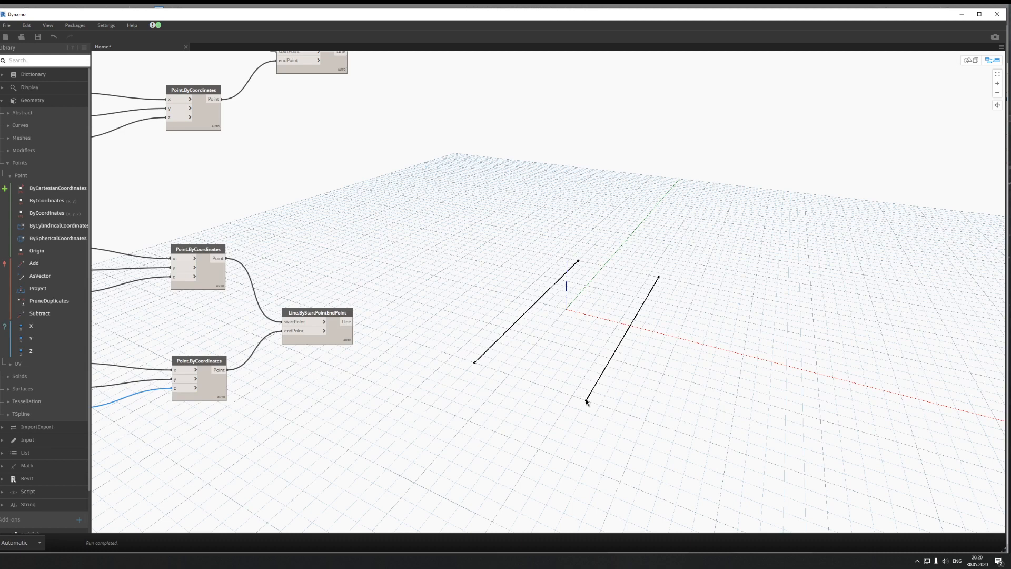
pyautogui.scroll(-1, 499, 374)
pyautogui.click(363, 345)
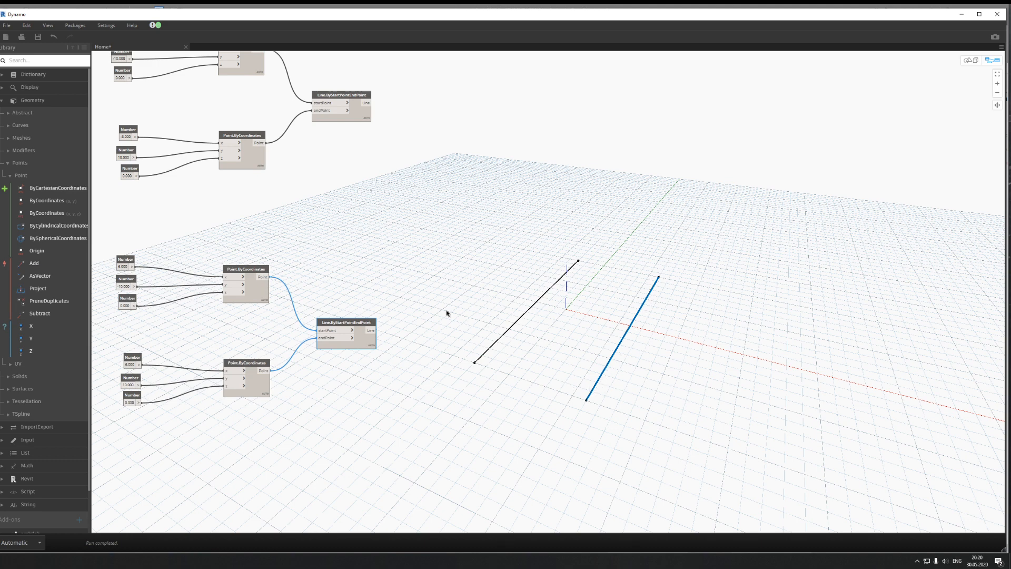
pyautogui.click(360, 110)
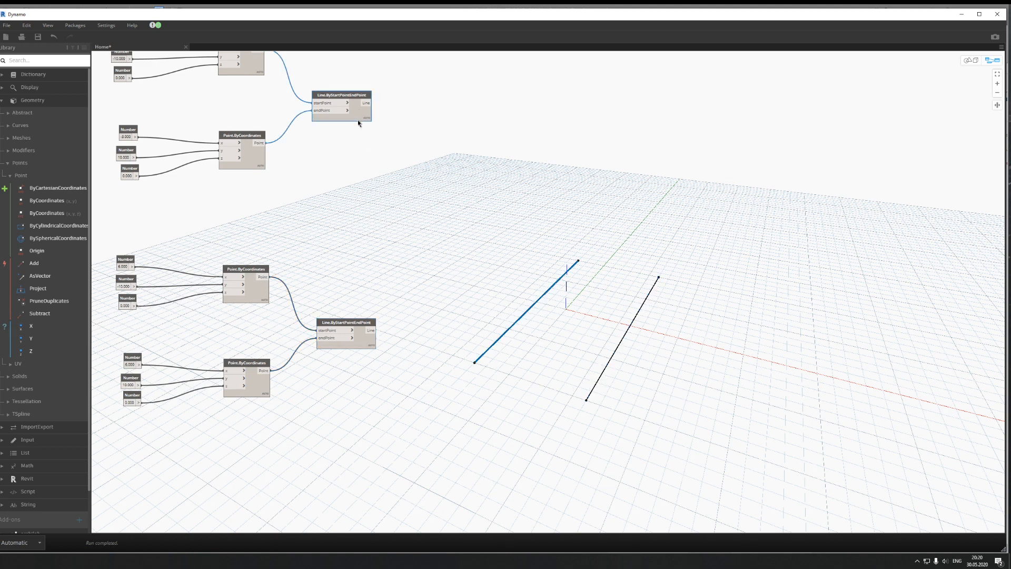
# Step: Group the first line's Number, Point.ByCoordinates and Line.ByStartPointEndPoint nodes and title the group "Line 1"
pyautogui.moveTo(396, 192); pyautogui.dragTo(498, 311, button='middle')
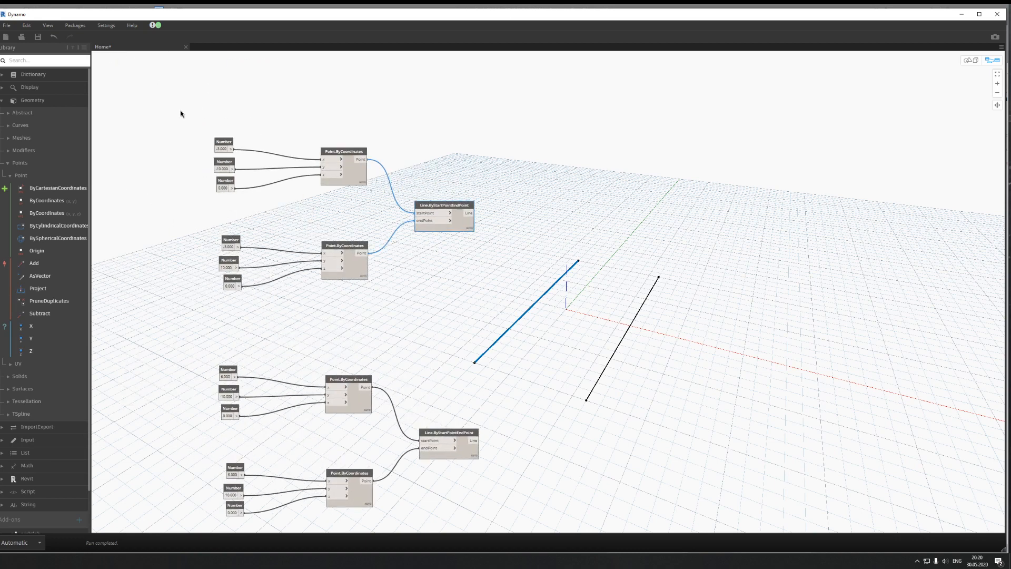
pyautogui.moveTo(174, 112); pyautogui.dragTo(564, 368)
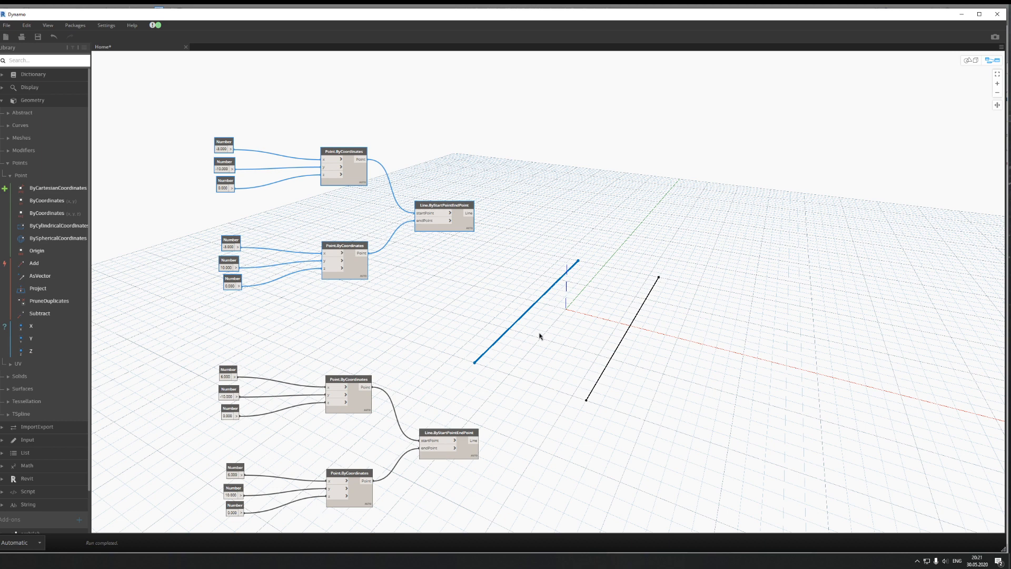
pyautogui.rightClick(470, 229)
pyautogui.rightClick(446, 252)
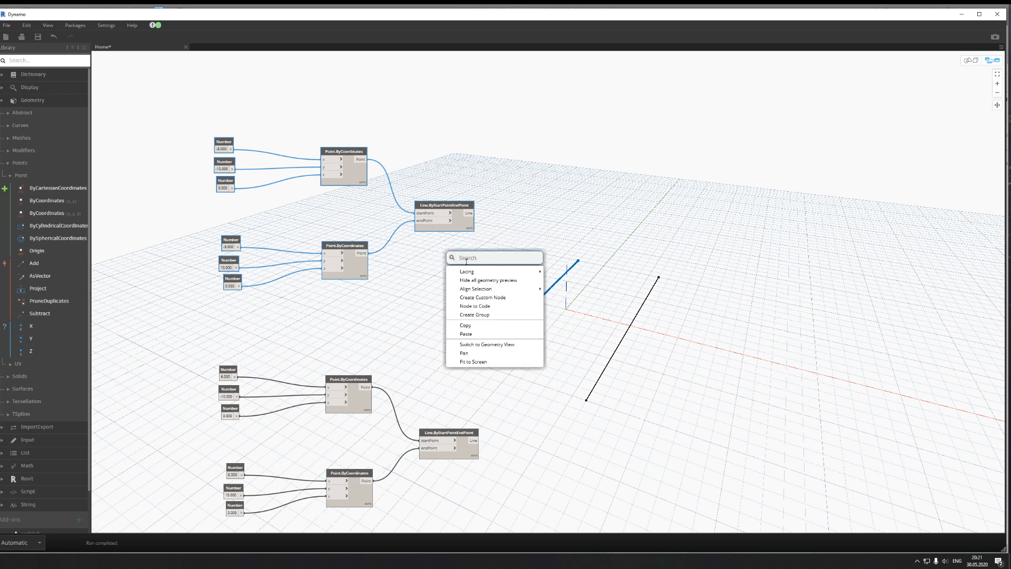
pyautogui.click(486, 315)
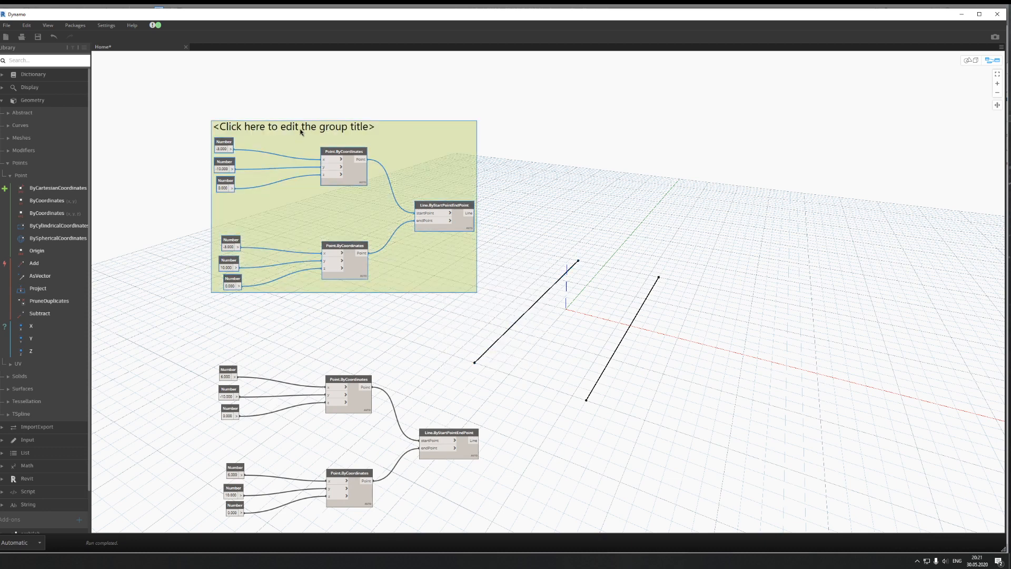
pyautogui.click(301, 131)
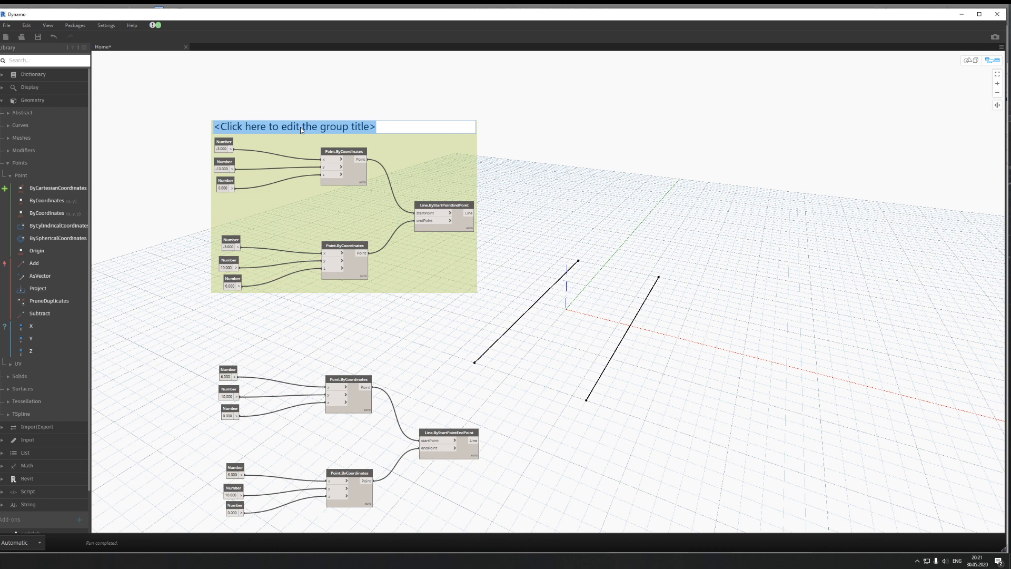
pyautogui.write('Line 1')
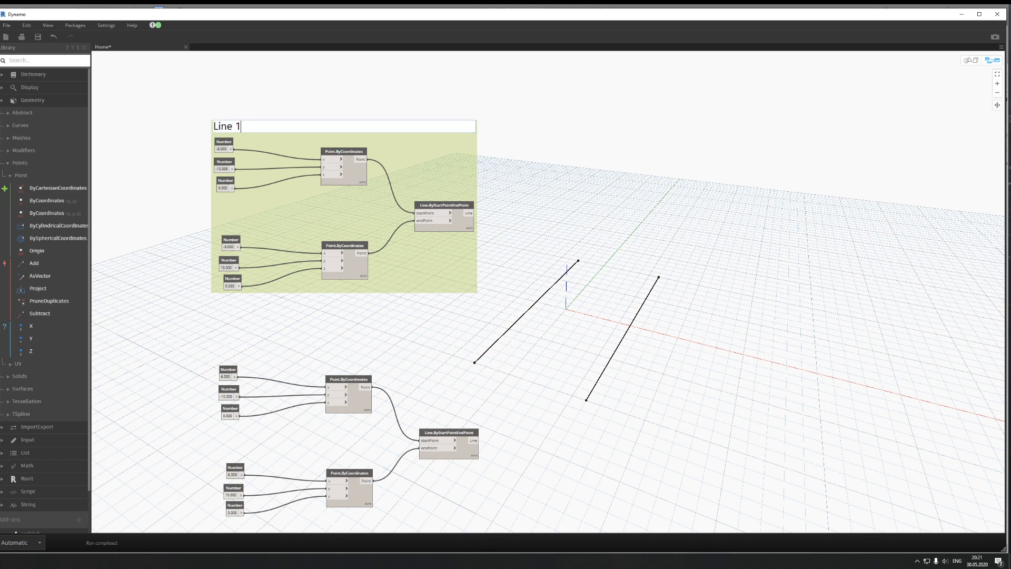
pyautogui.click(503, 152)
# Step: Group the second line's Number, point and line nodes and title the group "Line 2"
pyautogui.moveTo(619, 340); pyautogui.dragTo(576, 228, button='middle')
pyautogui.moveTo(139, 227); pyautogui.dragTo(420, 411)
pyautogui.rightClick(384, 372)
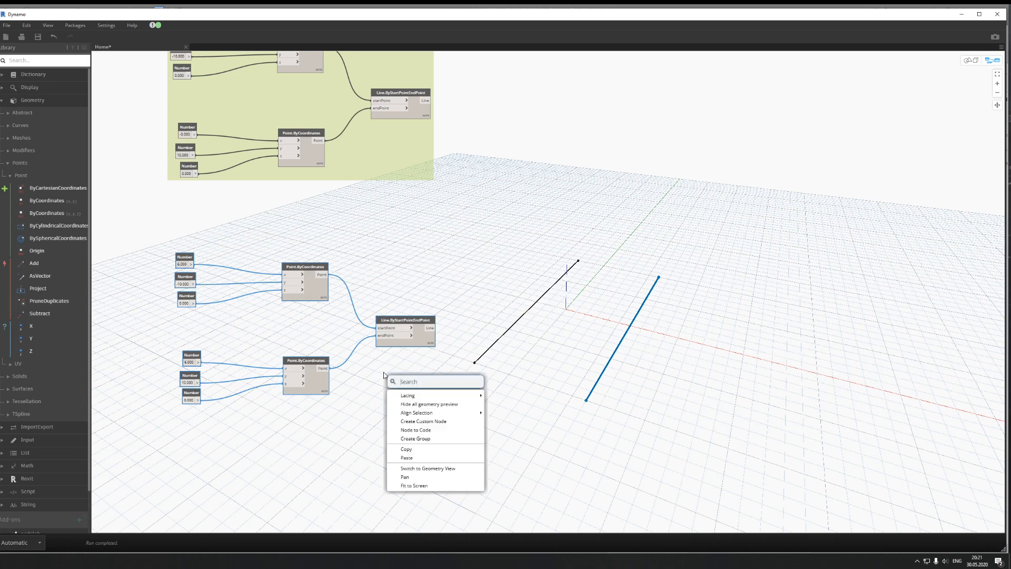
pyautogui.click(421, 439)
pyautogui.doubleClick(248, 242)
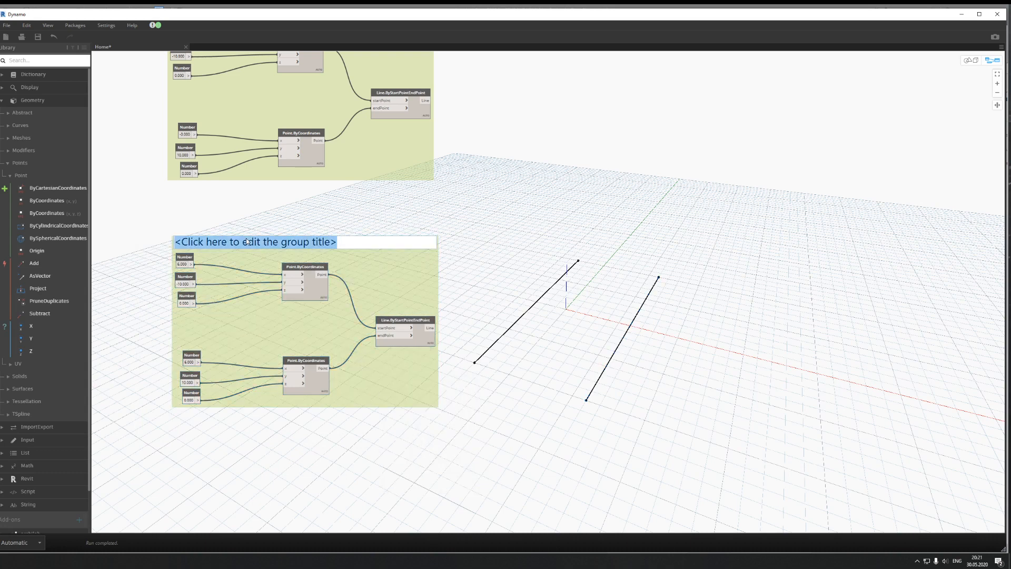
pyautogui.write('Line 2')
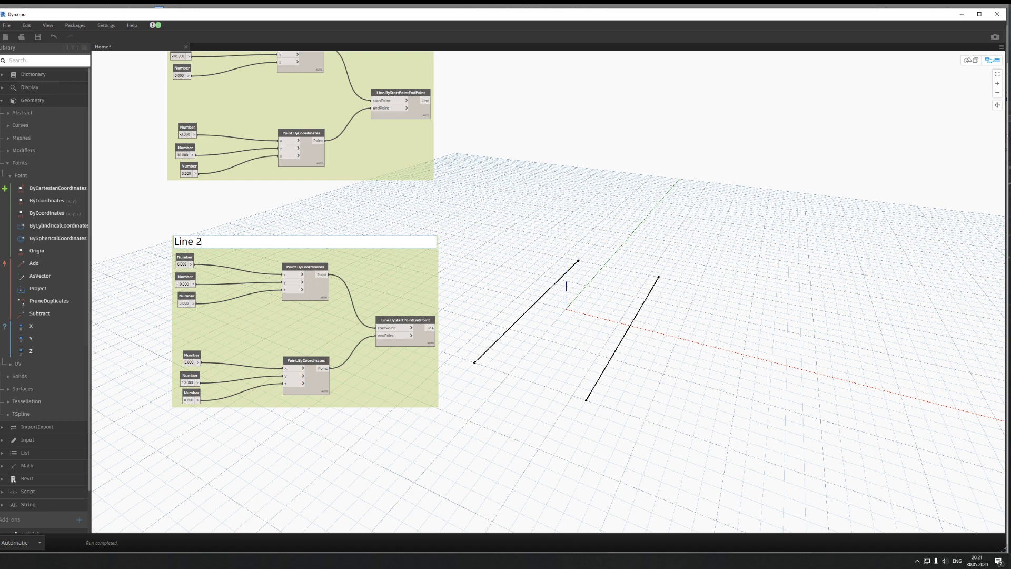
pyautogui.click(584, 379)
# Step: Shift the Line 1 and Line 2 groups leftward so they line up one above the other with free space beside them
pyautogui.moveTo(579, 376); pyautogui.dragTo(488, 365, button='middle')
pyautogui.scroll(-3, 453, 364)
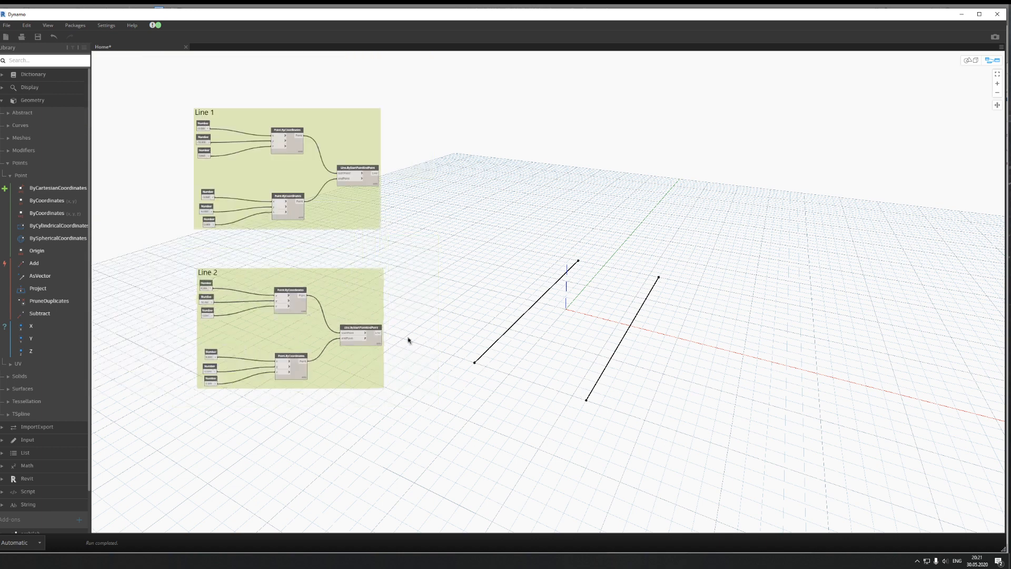
pyautogui.moveTo(348, 223); pyautogui.dragTo(291, 222)
pyautogui.moveTo(326, 279); pyautogui.dragTo(270, 277)
pyautogui.click(403, 274)
pyautogui.moveTo(387, 294); pyautogui.dragTo(372, 298, button='middle')
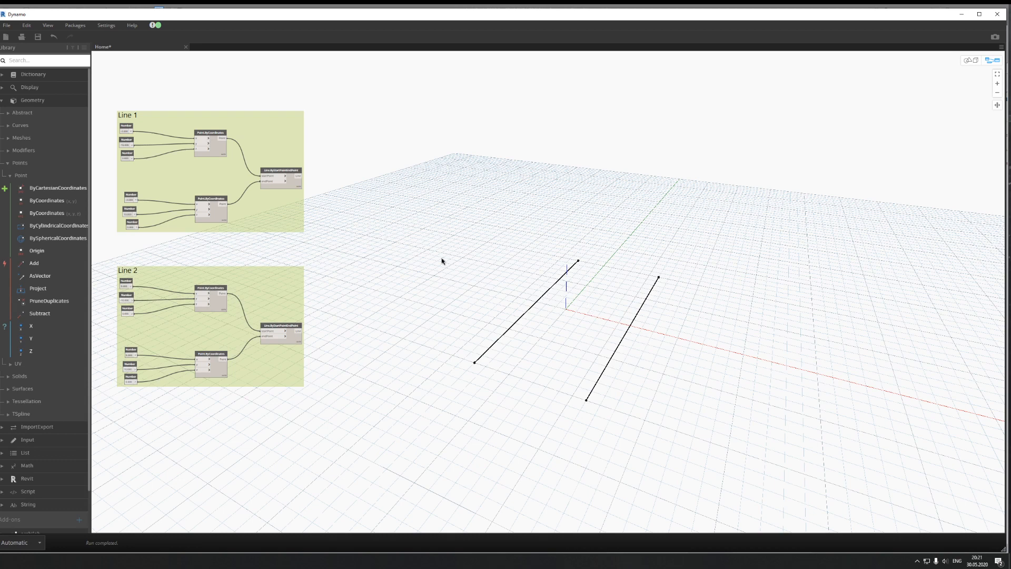
# Step: Add a Surface.ByLoft node with only the crossSections input and place it beside the two line groups
pyautogui.rightClick(395, 240)
pyautogui.write('loft')
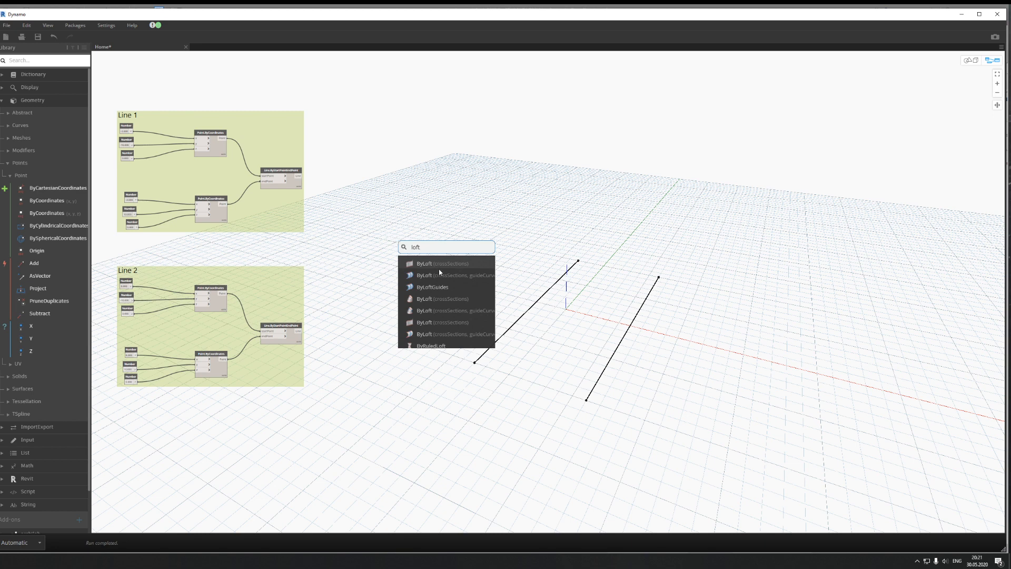
pyautogui.moveTo(439, 264)
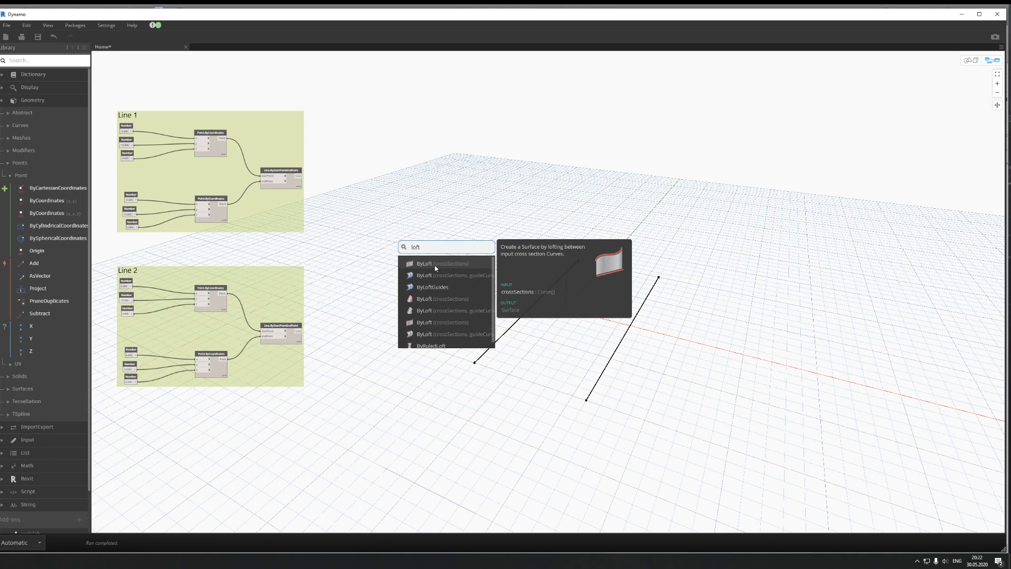
pyautogui.click(435, 264)
pyautogui.moveTo(464, 268); pyautogui.dragTo(376, 251)
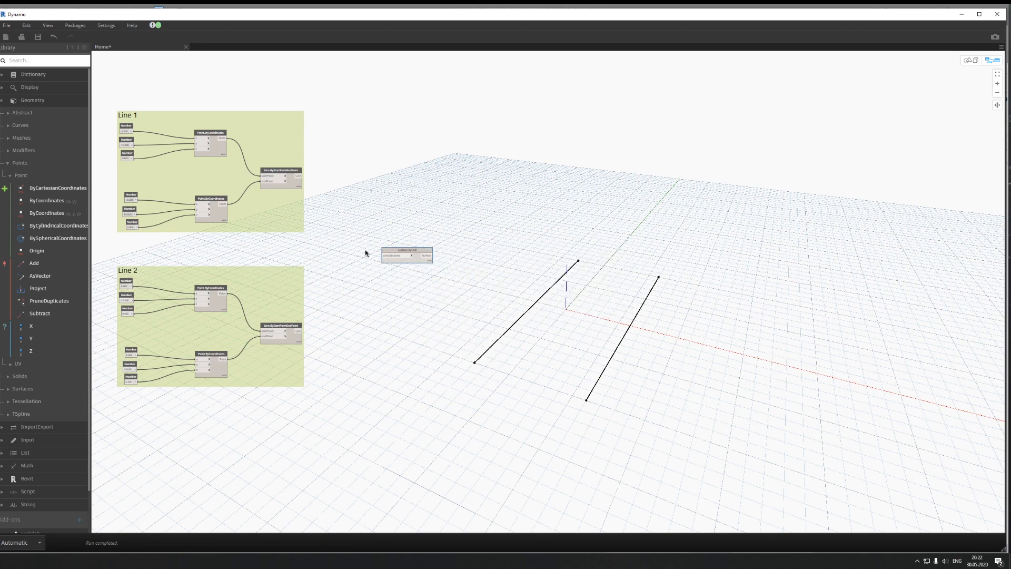
# Step: Try connecting the Line 1 and Line 2 outputs one after the other directly to Surface.ByLoft's crossSections input, and unplug the wire
pyautogui.scroll(3, 361, 254)
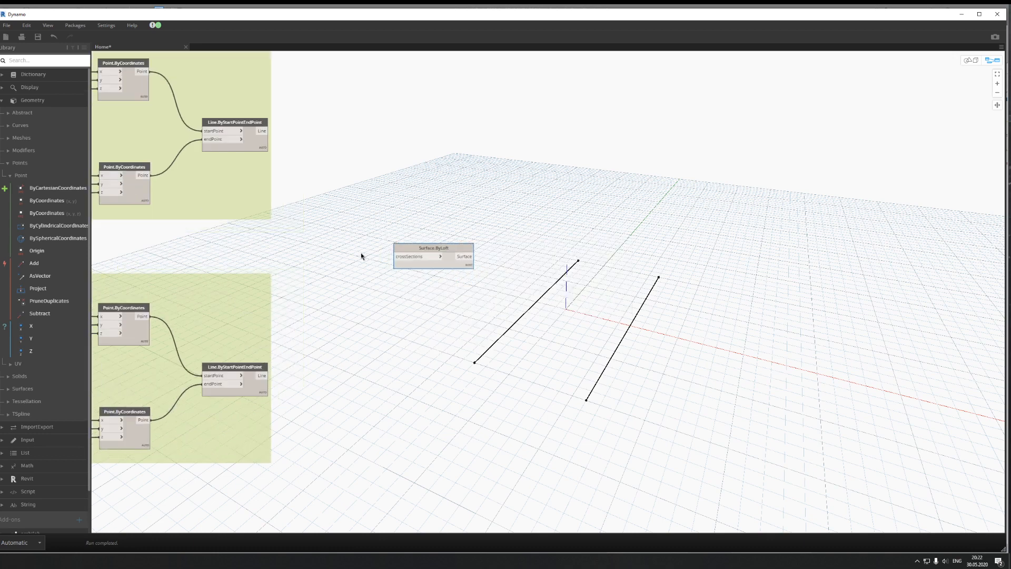
pyautogui.click(261, 130)
pyautogui.click(400, 256)
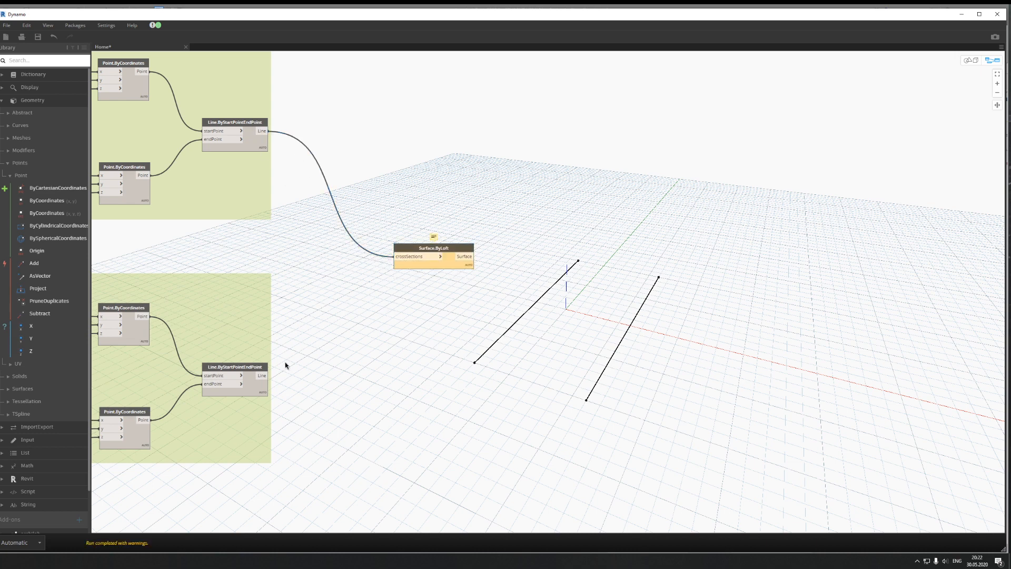
pyautogui.click(261, 375)
pyautogui.click(399, 256)
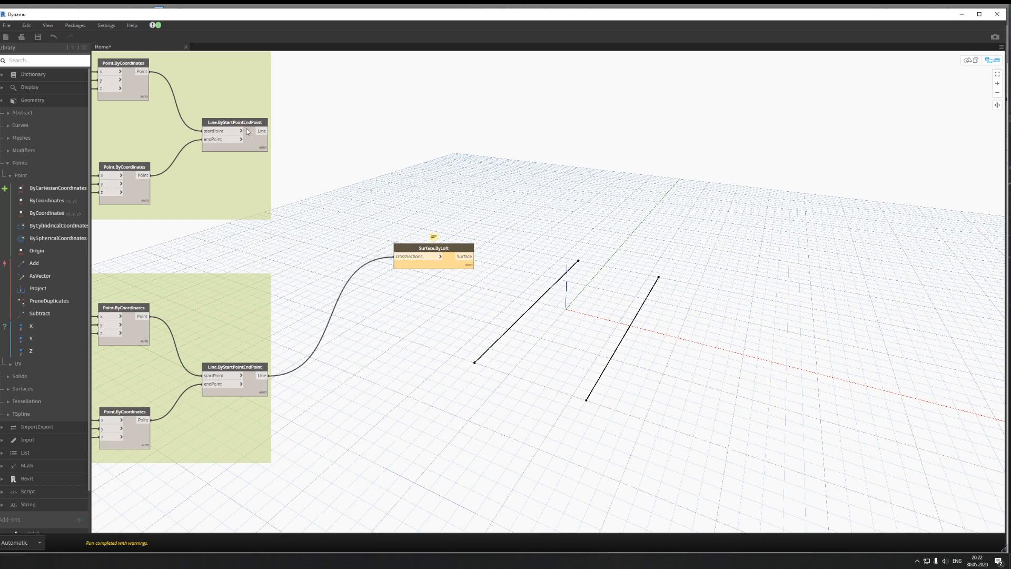
pyautogui.click(400, 257)
pyautogui.click(371, 315)
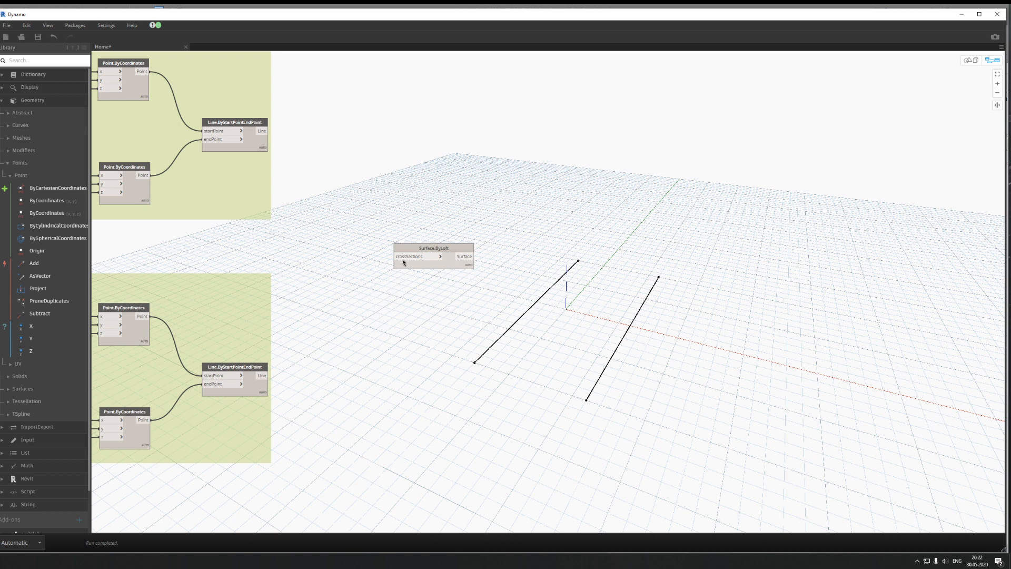
# Step: Shift Surface.ByLoft slightly and place a List Create node between it and the line groups
pyautogui.moveTo(406, 250); pyautogui.dragTo(413, 246)
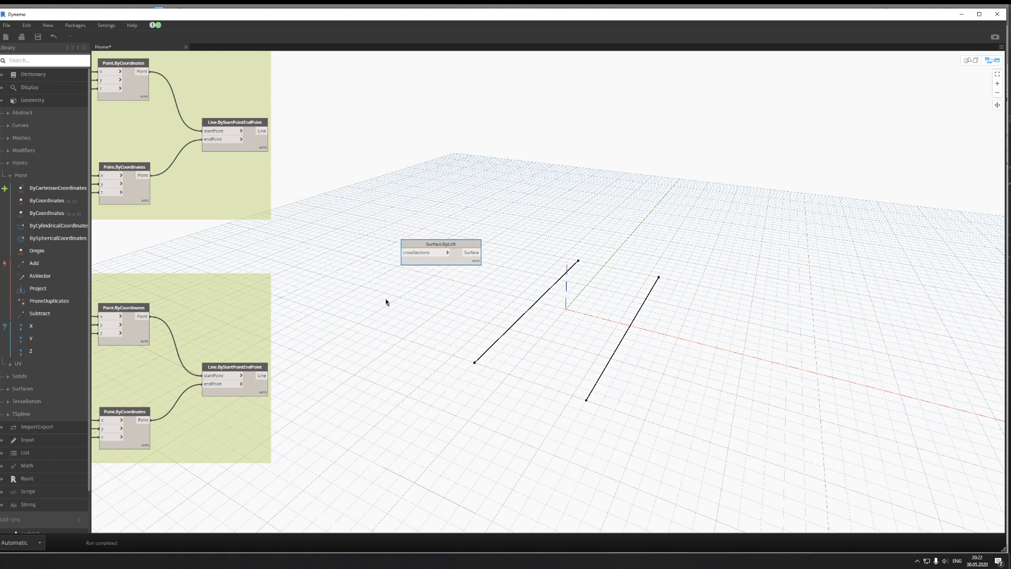
pyautogui.click(247, 143)
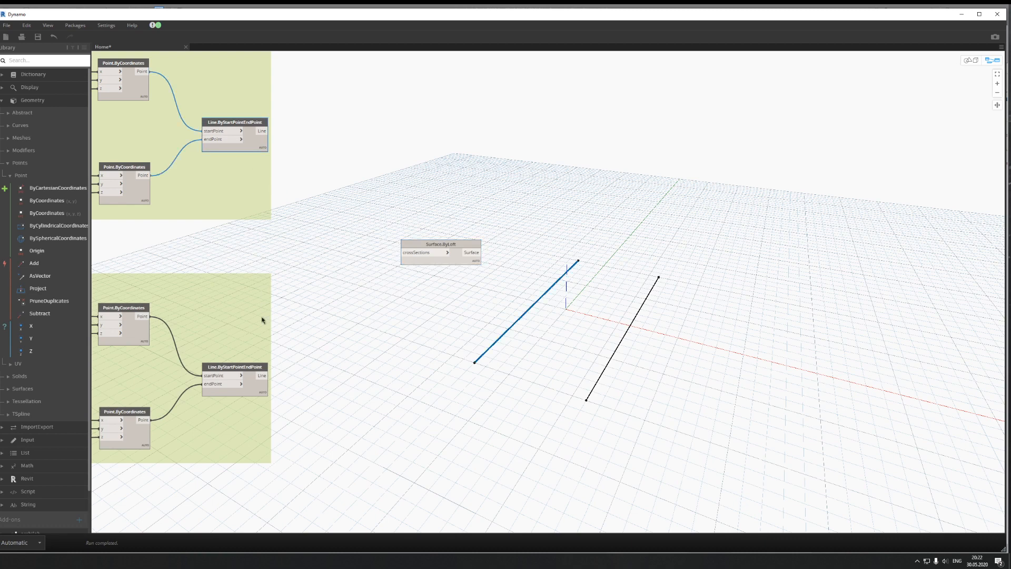
pyautogui.click(252, 392)
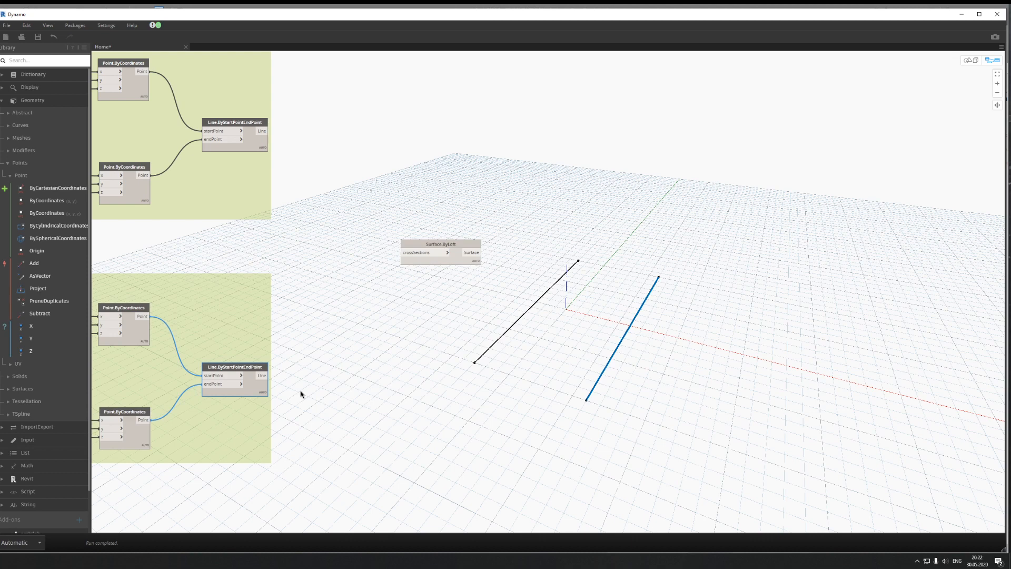
pyautogui.rightClick(337, 280)
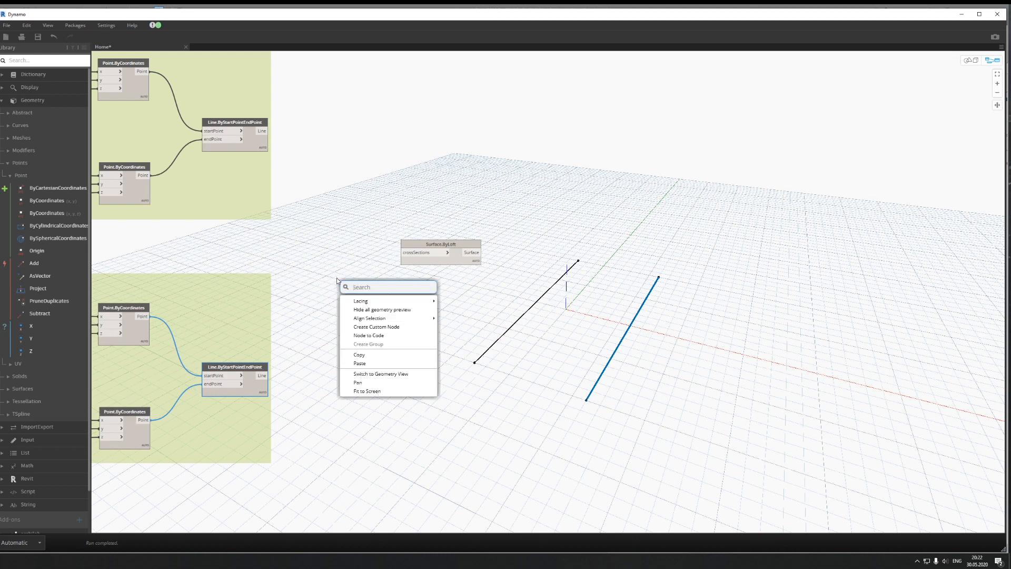
pyautogui.write('list')
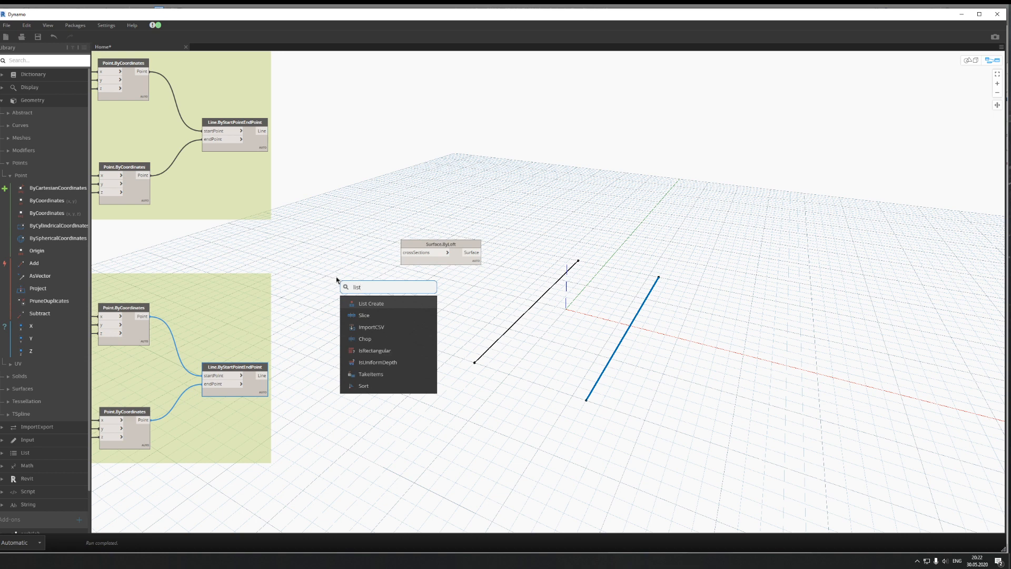
pyautogui.press('Return')
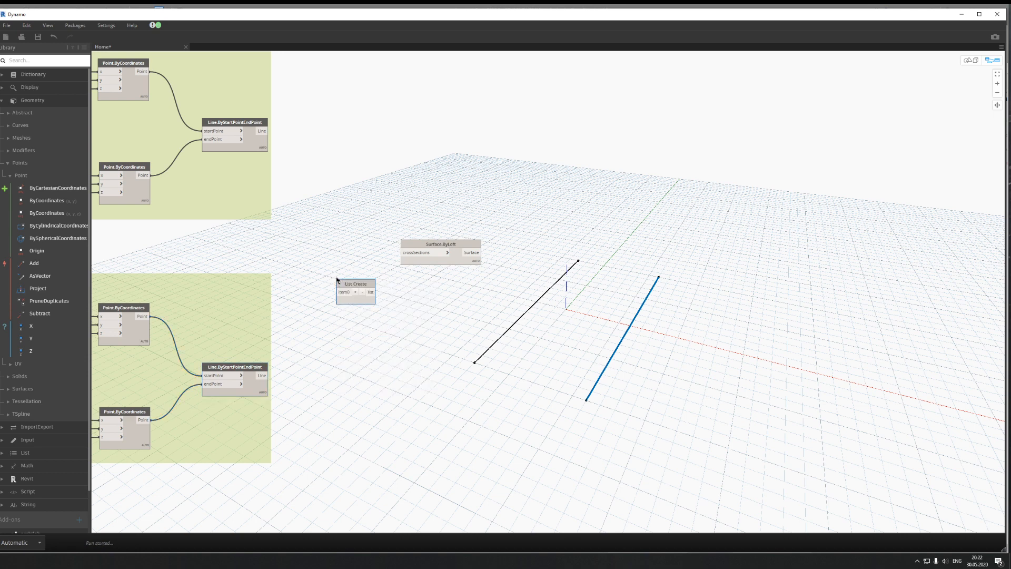
pyautogui.moveTo(349, 283); pyautogui.dragTo(343, 248)
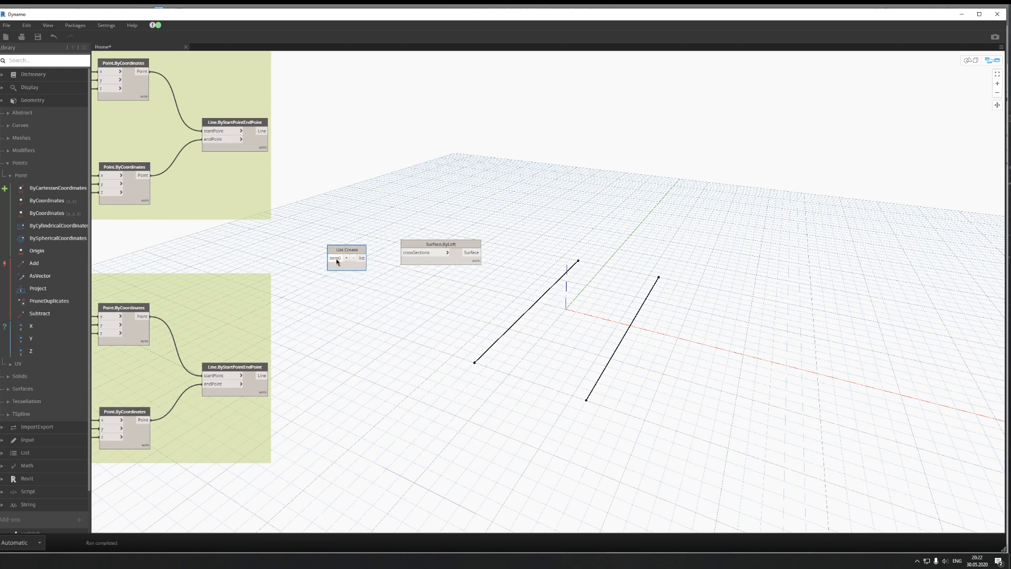
# Step: Connect the Line 1 output to item0 of List Create and pin the node's output preview
pyautogui.click(267, 130)
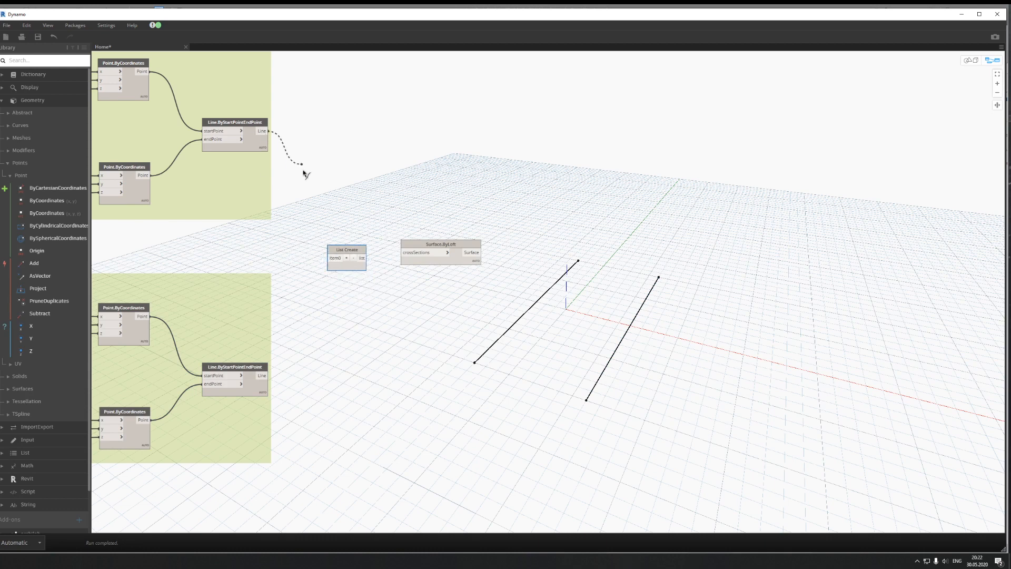
pyautogui.click(332, 259)
pyautogui.click(363, 276)
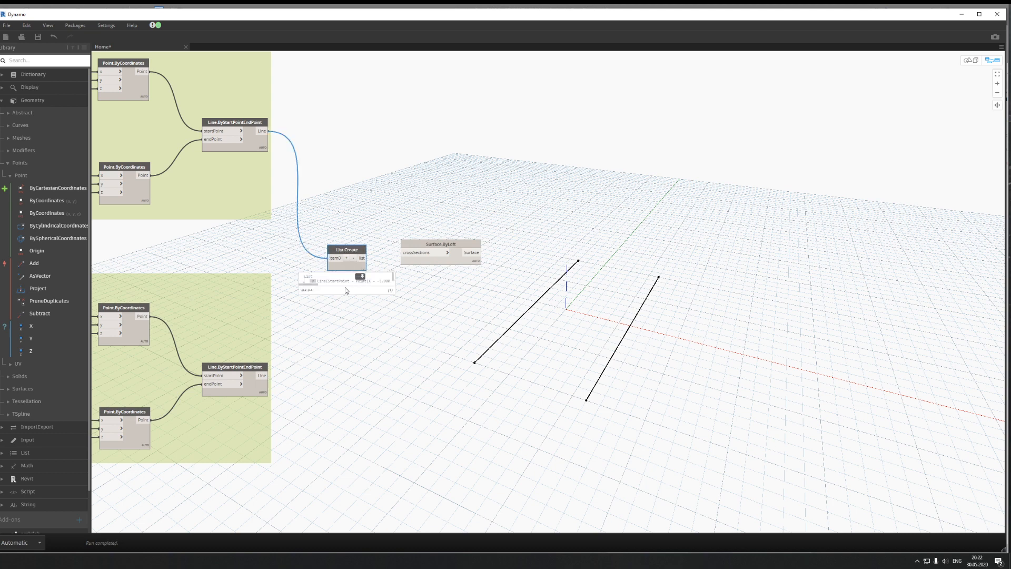
pyautogui.click(337, 305)
# Step: Add an item1 input to List Create for the Line 2 output, and connect the resulting list to Surface.ByLoft's crossSections
pyautogui.click(347, 259)
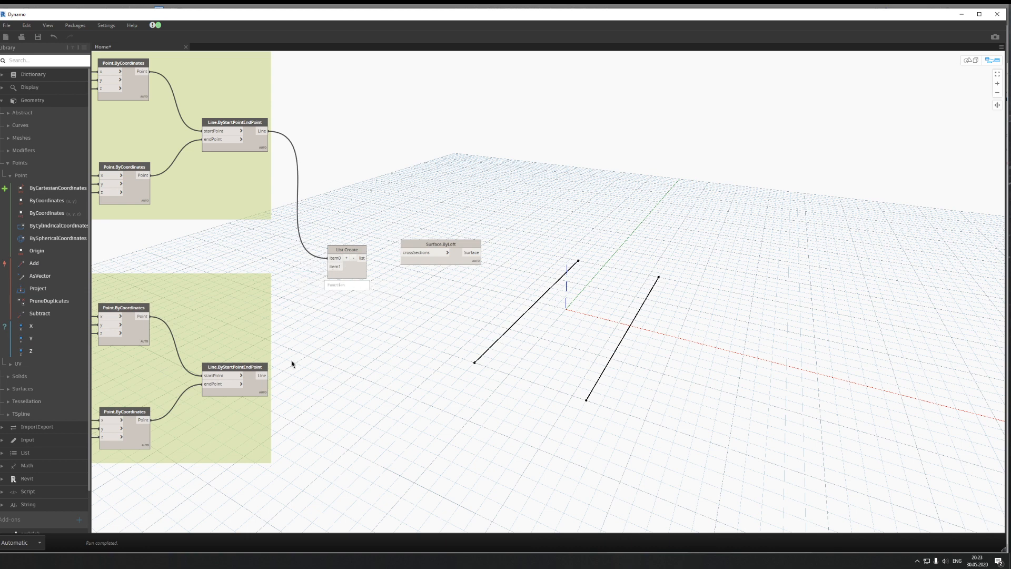
pyautogui.moveTo(270, 375); pyautogui.dragTo(330, 267)
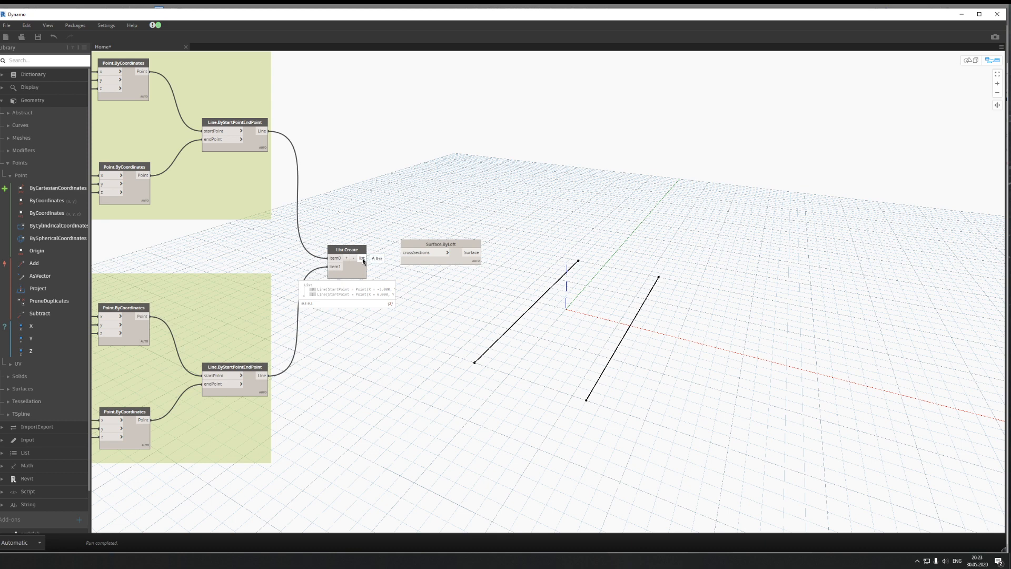
pyautogui.moveTo(363, 258); pyautogui.dragTo(404, 255)
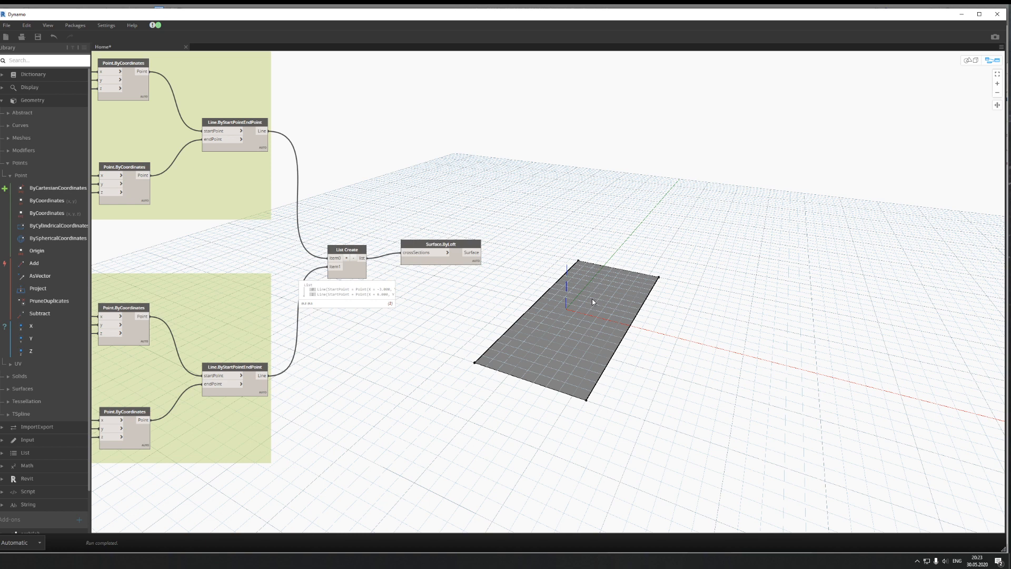
# Step: Set the x Number nodes of both points in the Line 2 group to 12
pyautogui.moveTo(406, 387); pyautogui.dragTo(535, 299, button='middle')
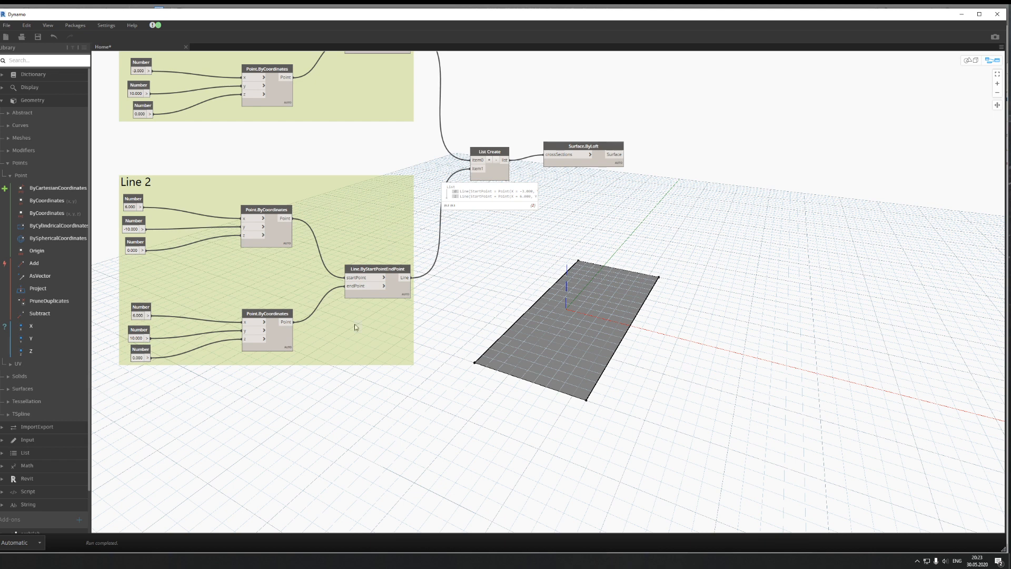
pyautogui.doubleClick(139, 315)
pyautogui.write('12')
pyautogui.doubleClick(140, 207)
pyautogui.write('12')
pyautogui.press('Return')
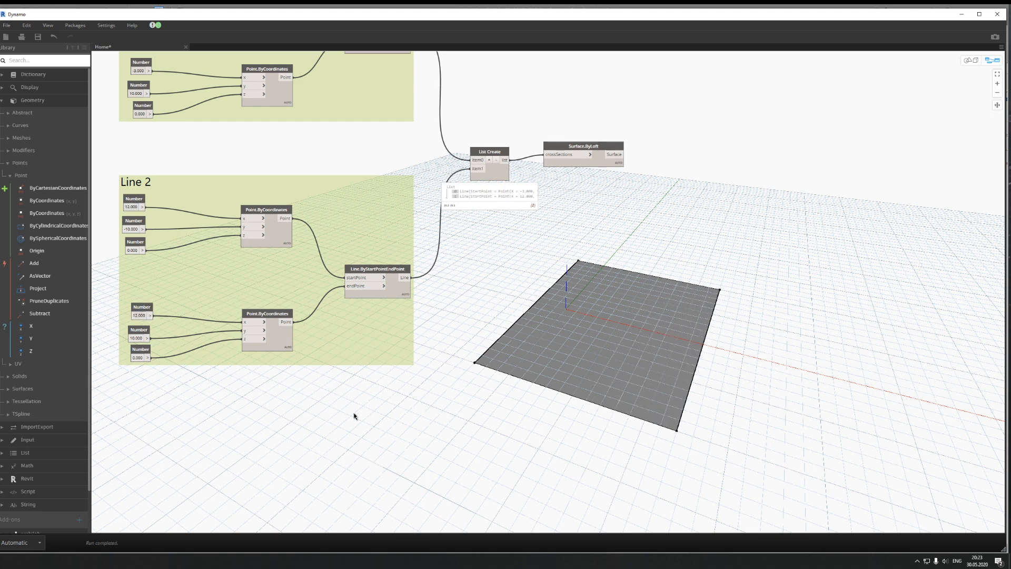
# Step: Move the Surface.ByLoft node slightly farther away from the List Create node
pyautogui.scroll(-5, 353, 413)
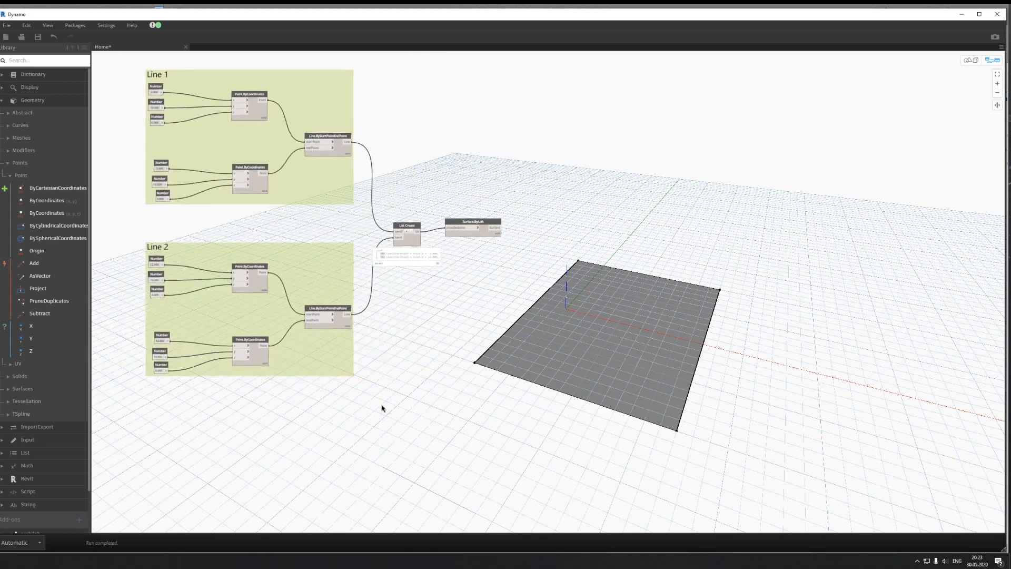
pyautogui.moveTo(352, 406); pyautogui.dragTo(345, 402, button='middle')
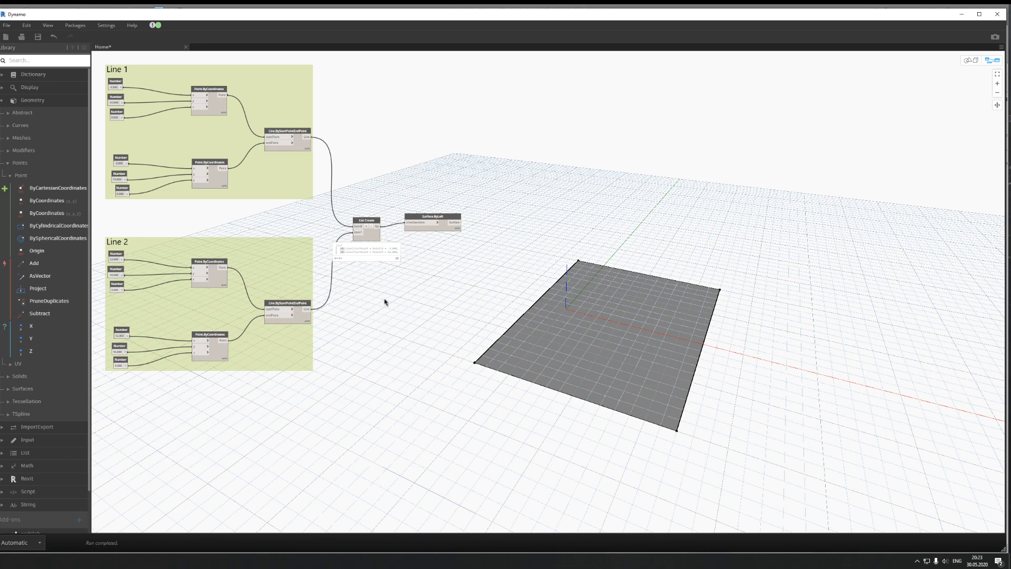
pyautogui.moveTo(438, 222); pyautogui.dragTo(449, 219)
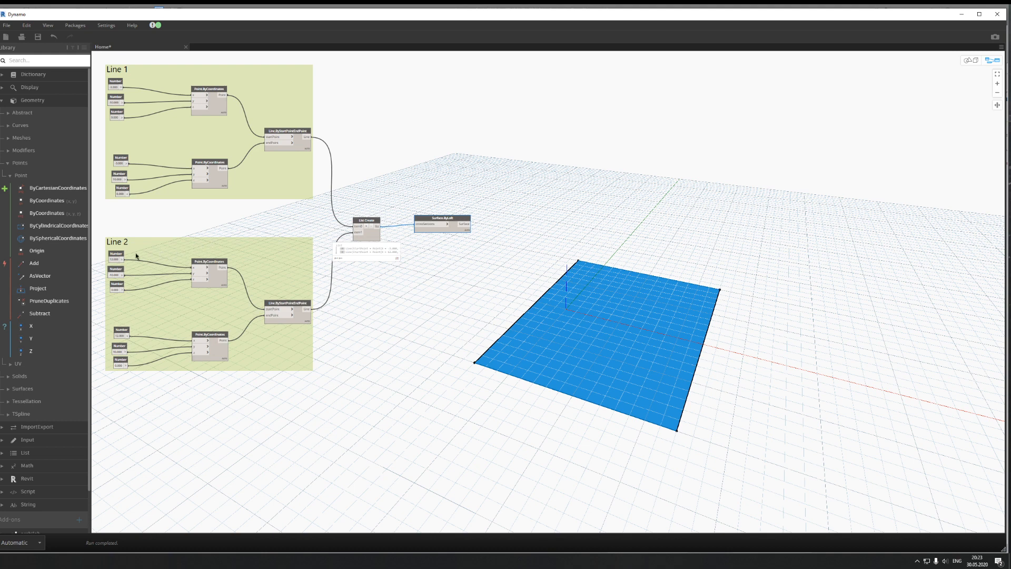
# Step: Duplicate the whole Line 2 group with its nodes and place the copy directly below the original
pyautogui.click(117, 255)
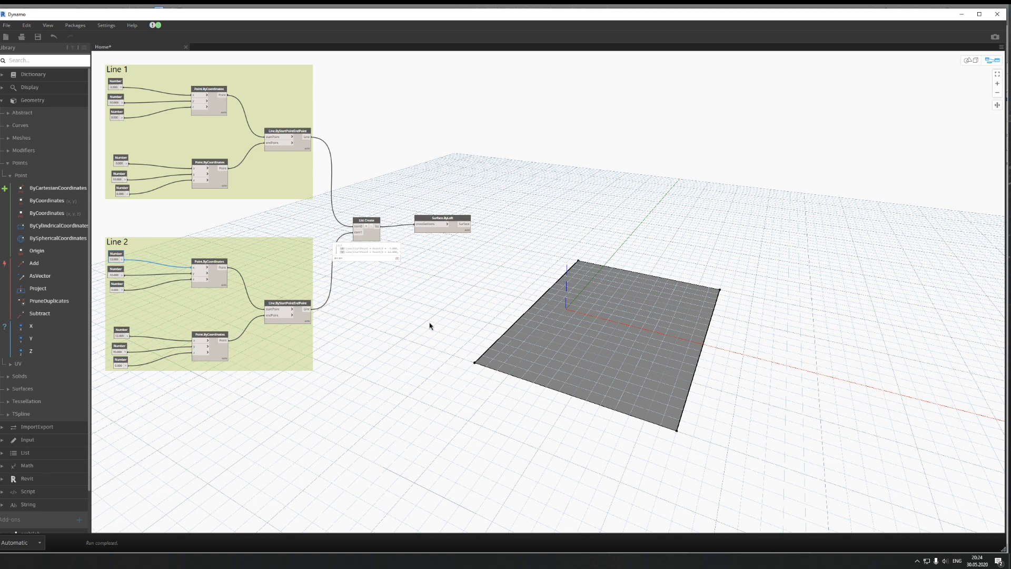
pyautogui.moveTo(772, 405); pyautogui.dragTo(748, 377, button='middle')
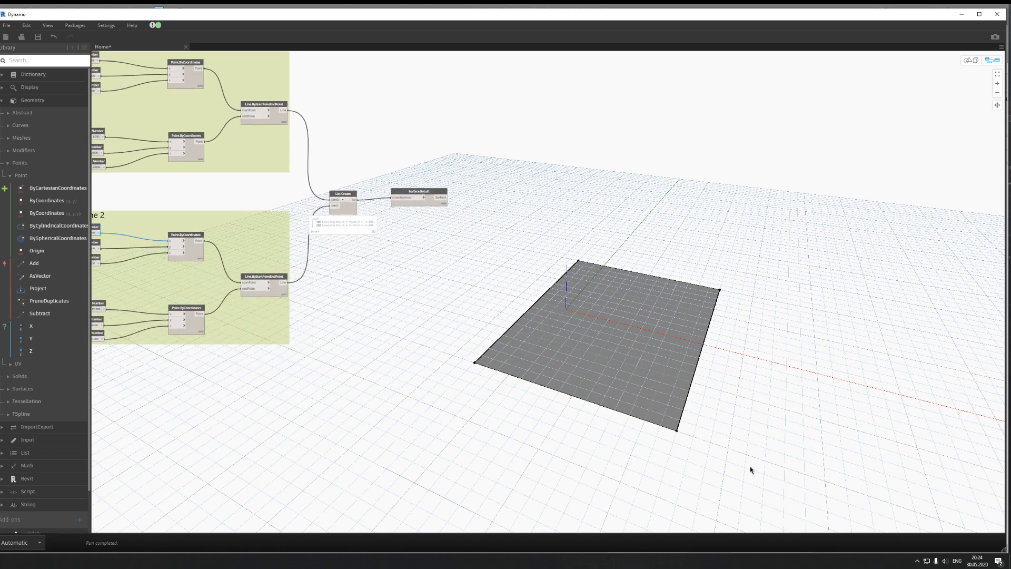
pyautogui.moveTo(397, 322); pyautogui.dragTo(454, 294, button='middle')
pyautogui.click(406, 182)
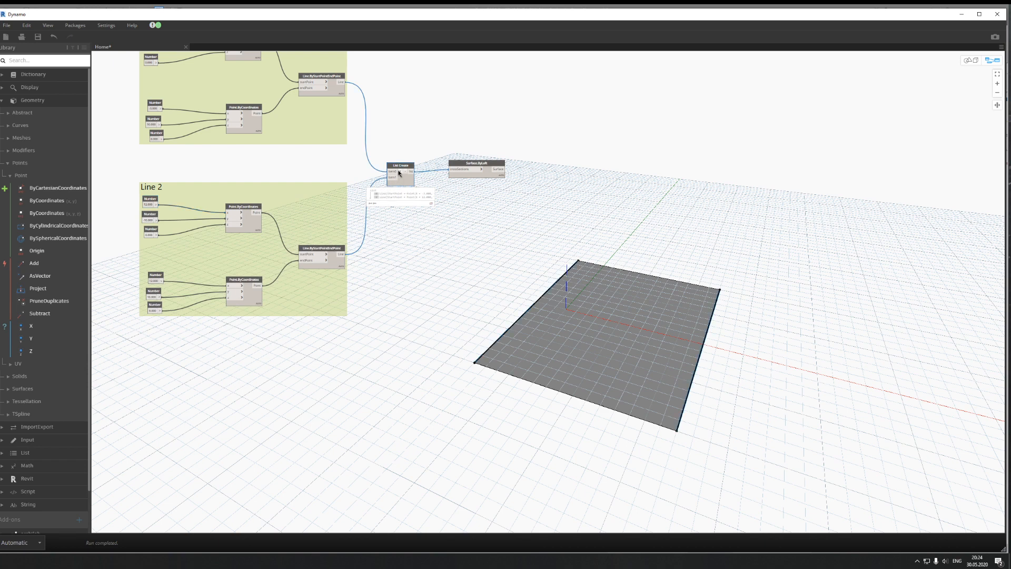
pyautogui.moveTo(377, 298); pyautogui.dragTo(415, 265, button='middle')
pyautogui.click(263, 235)
pyautogui.moveTo(134, 135); pyautogui.dragTo(398, 322)
pyautogui.hotkey('ctrl', 'c')
pyautogui.hotkey('ctrl', 'v')
pyautogui.moveTo(458, 283); pyautogui.dragTo(253, 420)
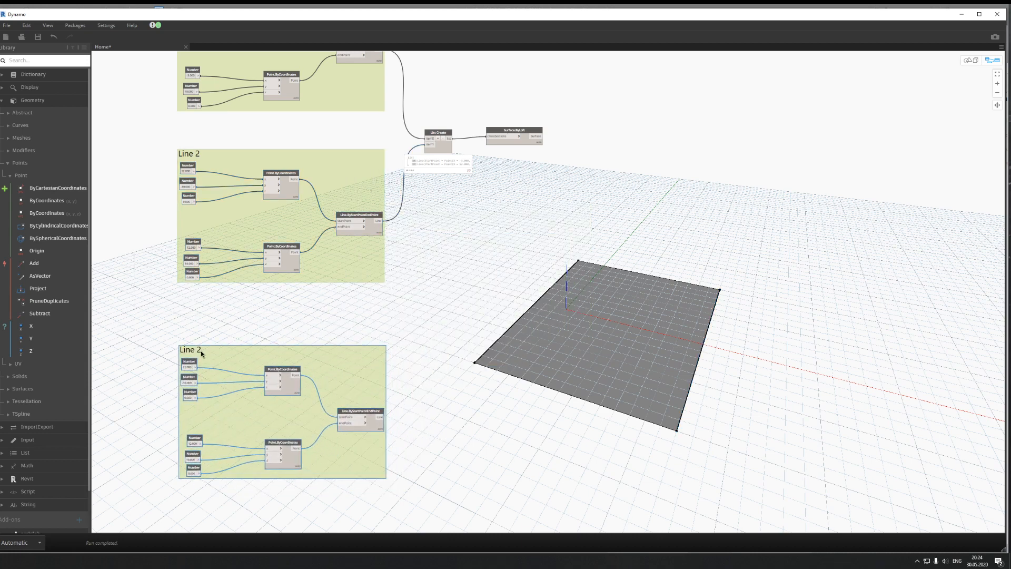
# Step: Rename the copied group as Line 3
pyautogui.doubleClick(199, 350)
pyautogui.press('BackSpace')
pyautogui.write('3')
pyautogui.click(311, 327)
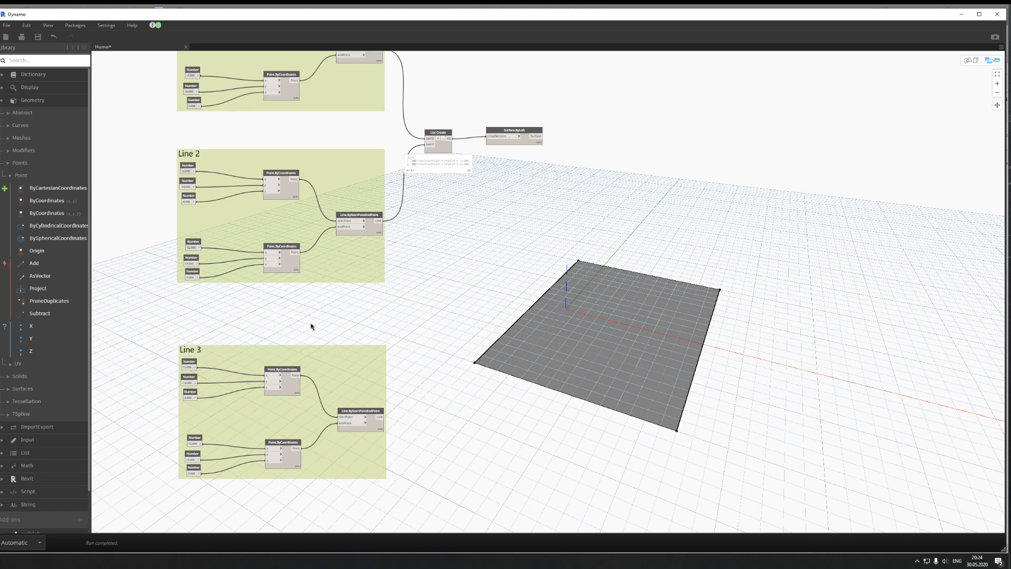
# Step: Add an item2 input to the List Create node
pyautogui.moveTo(453, 349); pyautogui.dragTo(402, 332, button='middle')
pyautogui.click(390, 120)
# Step: Set the x Number nodes of both points in the Line 3 group to 16
pyautogui.moveTo(396, 263); pyautogui.dragTo(411, 214, button='middle')
pyautogui.moveTo(281, 240); pyautogui.dragTo(294, 200, button='middle')
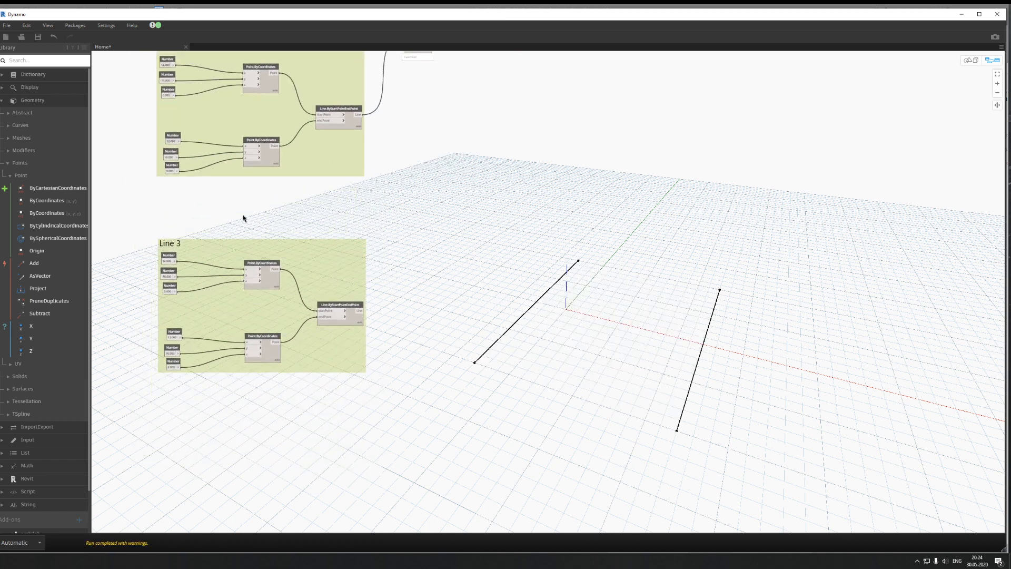
pyautogui.scroll(1, 207, 238)
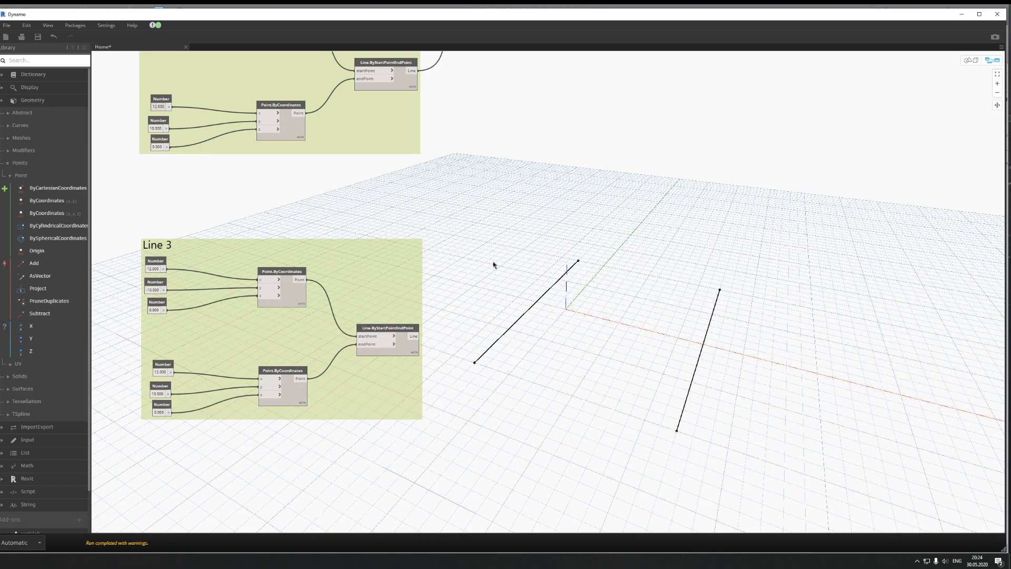
pyautogui.moveTo(420, 230); pyautogui.dragTo(440, 316, button='middle')
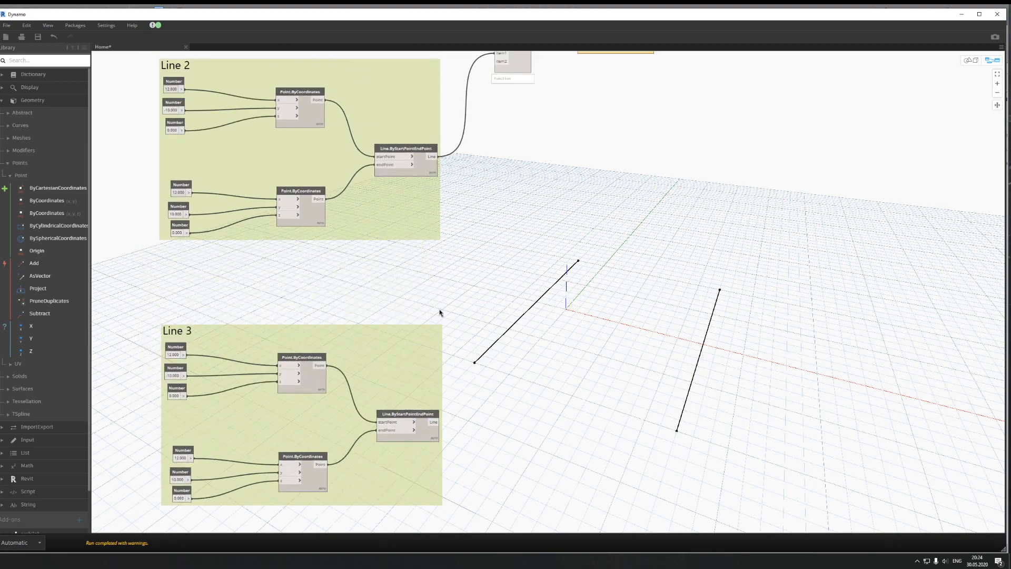
pyautogui.click(988, 57)
pyautogui.moveTo(896, 210); pyautogui.dragTo(835, 235, button='right')
pyautogui.moveTo(834, 235); pyautogui.dragTo(883, 182, button='middle')
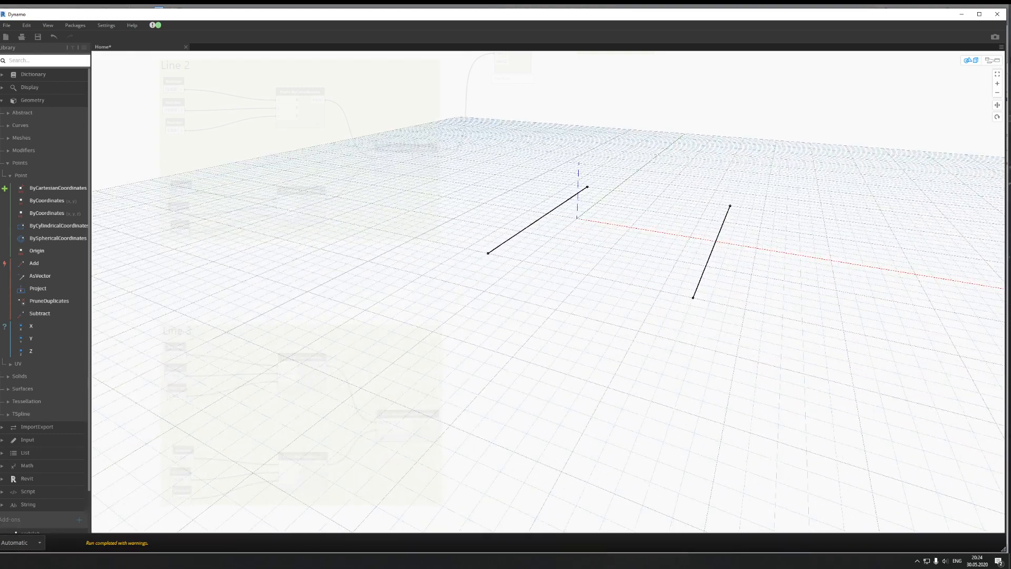
pyautogui.hotkey('ctrl', 'b')
pyautogui.doubleClick(172, 355)
pyautogui.write('16')
pyautogui.doubleClick(179, 458)
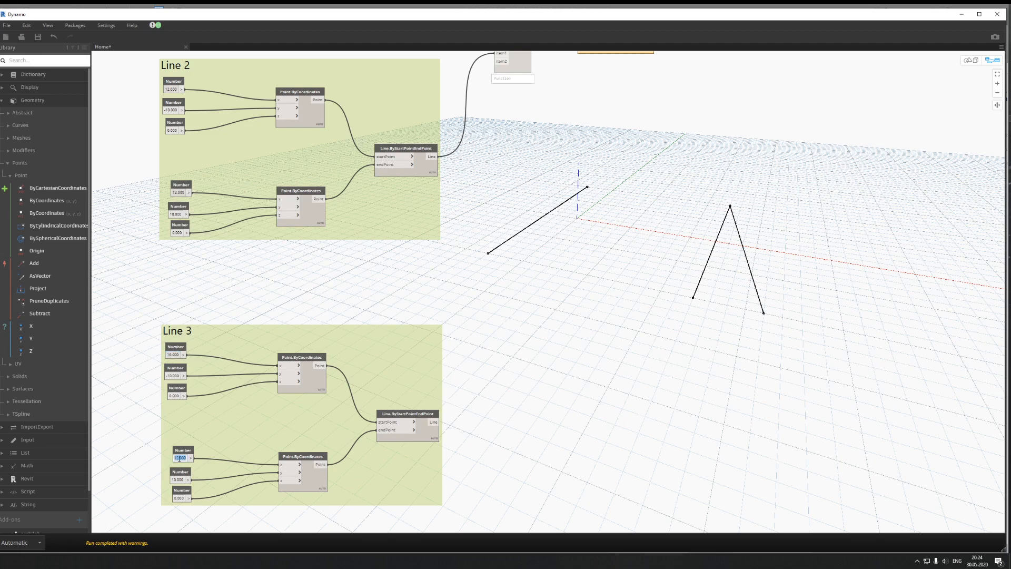
pyautogui.write('16')
pyautogui.press('Return')
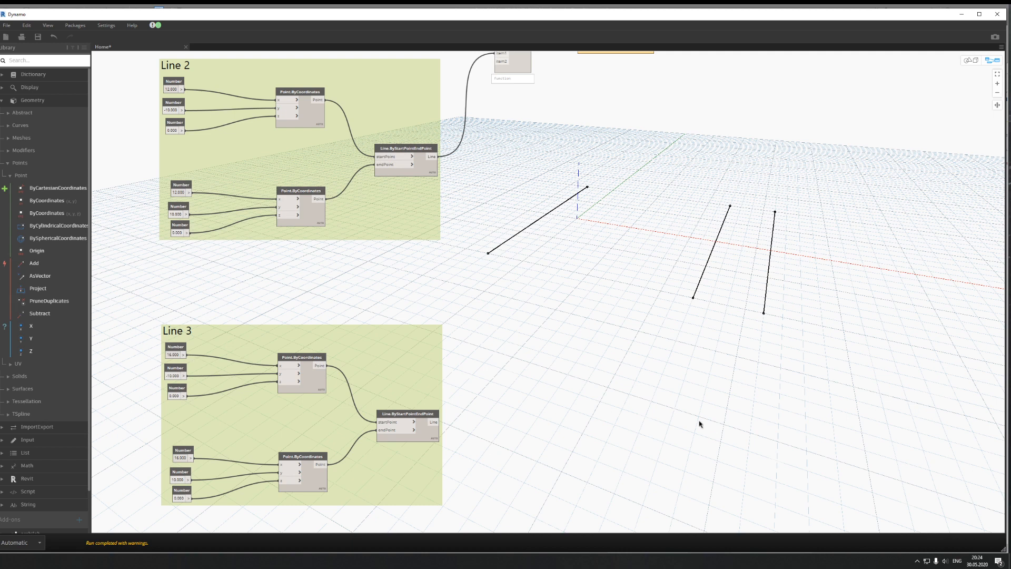
# Step: Connect the Line 3 output to item2 of List Create
pyautogui.scroll(-3, 657, 379)
pyautogui.moveTo(555, 398); pyautogui.dragTo(436, 411, button='middle')
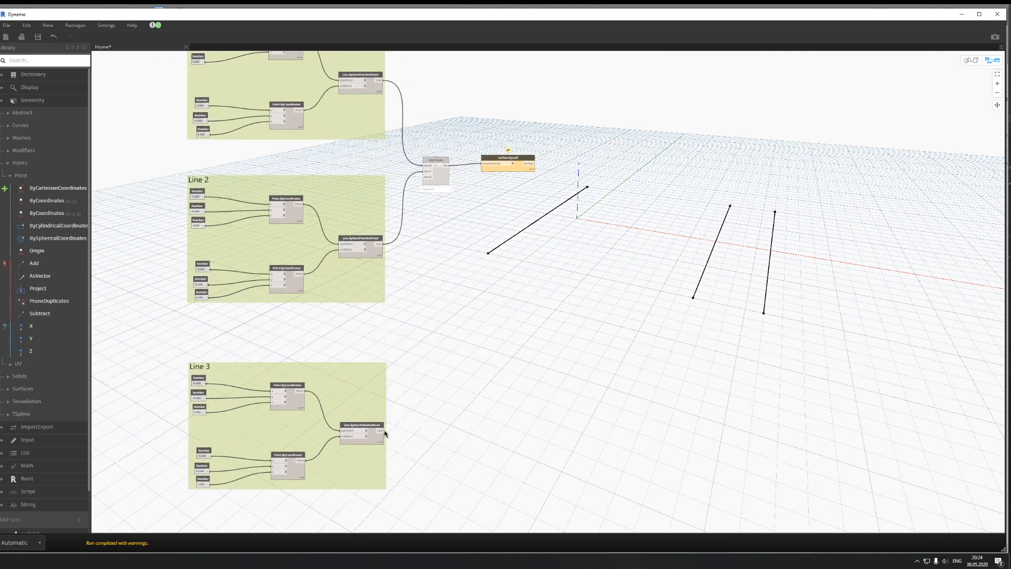
pyautogui.moveTo(381, 431); pyautogui.dragTo(427, 177)
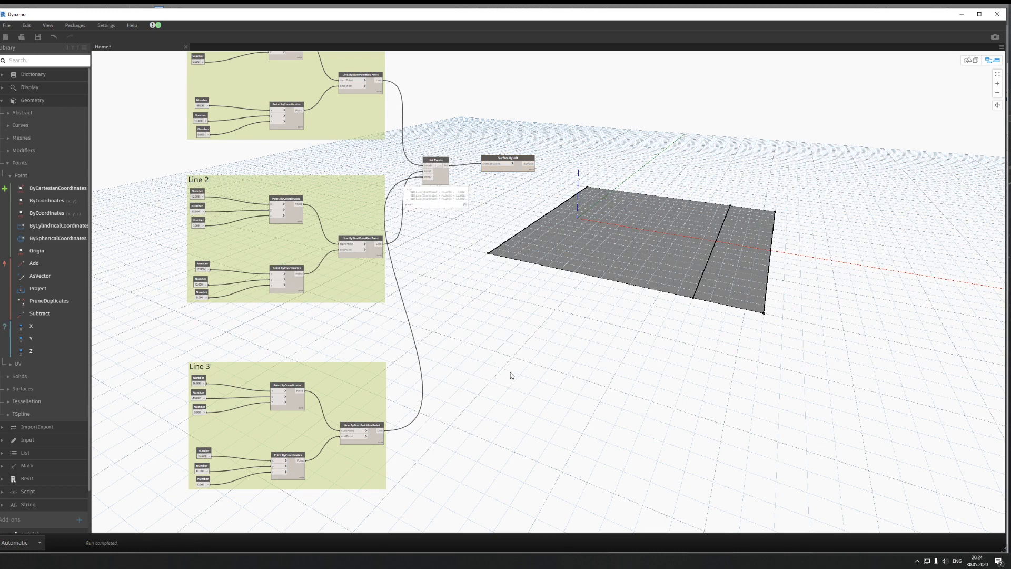
# Step: Set the z Number nodes of both points in the Line 2 group to 5
pyautogui.scroll(2, 237, 237)
pyautogui.moveTo(407, 279); pyautogui.dragTo(370, 276, button='middle')
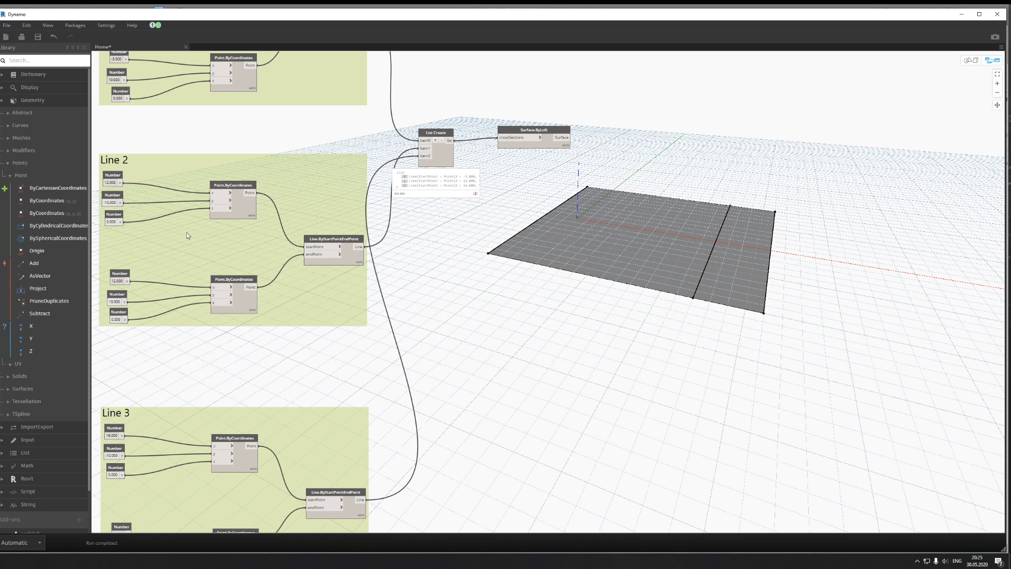
pyautogui.doubleClick(110, 222)
pyautogui.write('1')
pyautogui.doubleClick(115, 319)
pyautogui.write('50')
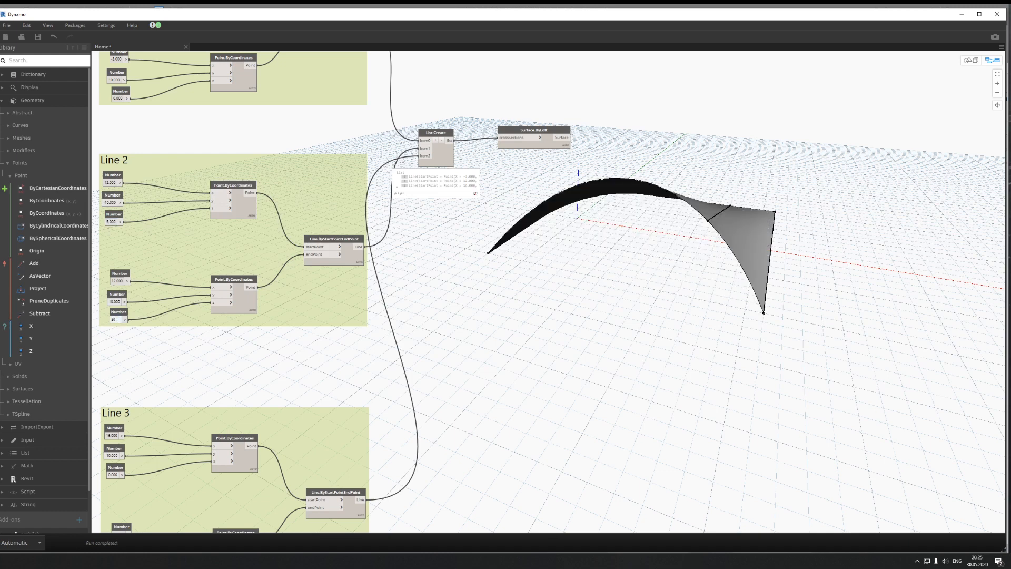
pyautogui.press('Return')
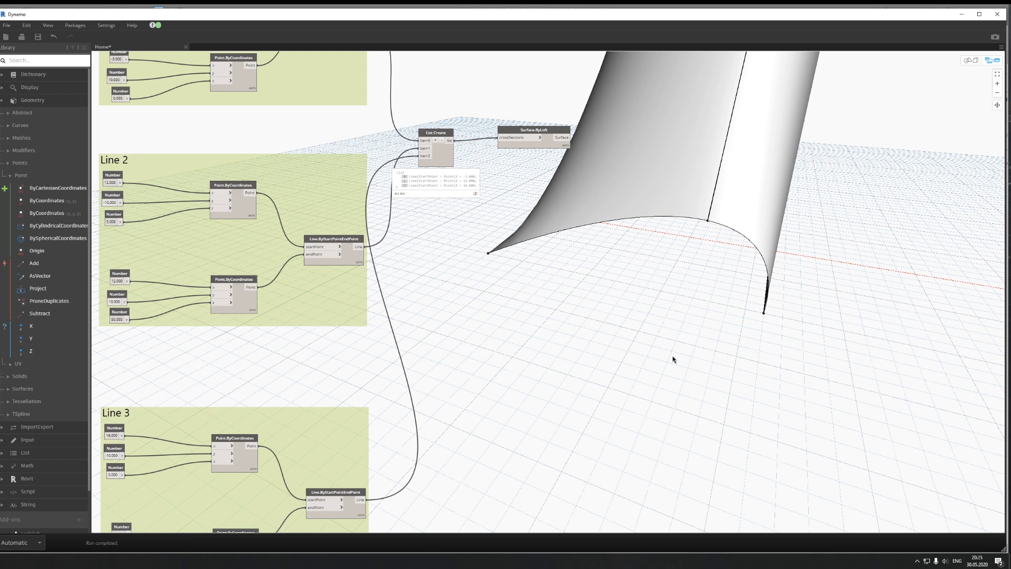
pyautogui.doubleClick(116, 319)
pyautogui.write('5')
pyautogui.press('Return')
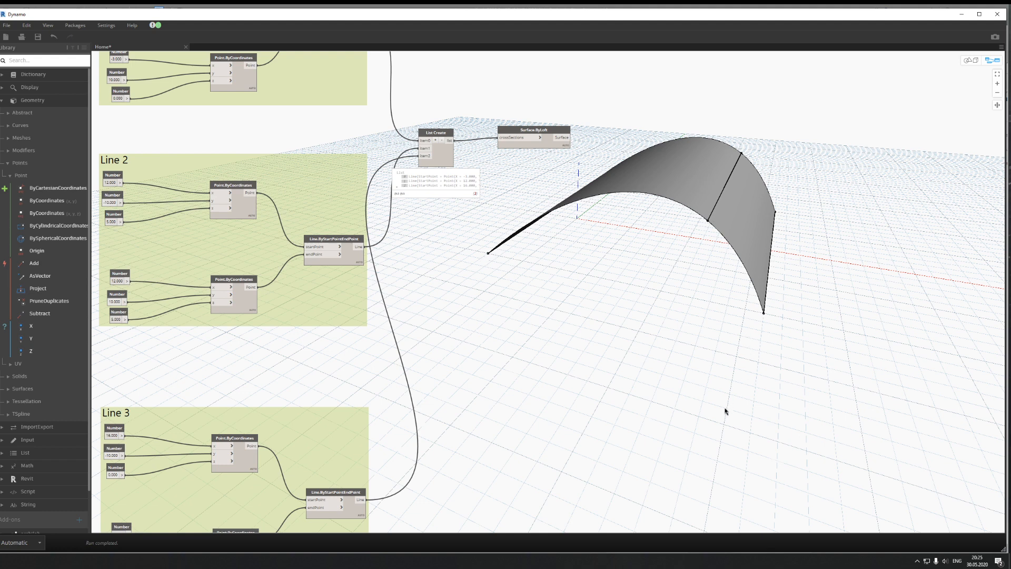
# Step: Switch to Revit to bring up the Model Line drawing options, and move the Dynamo window back over it
pyautogui.moveTo(614, 289); pyautogui.dragTo(560, 311, button='middle')
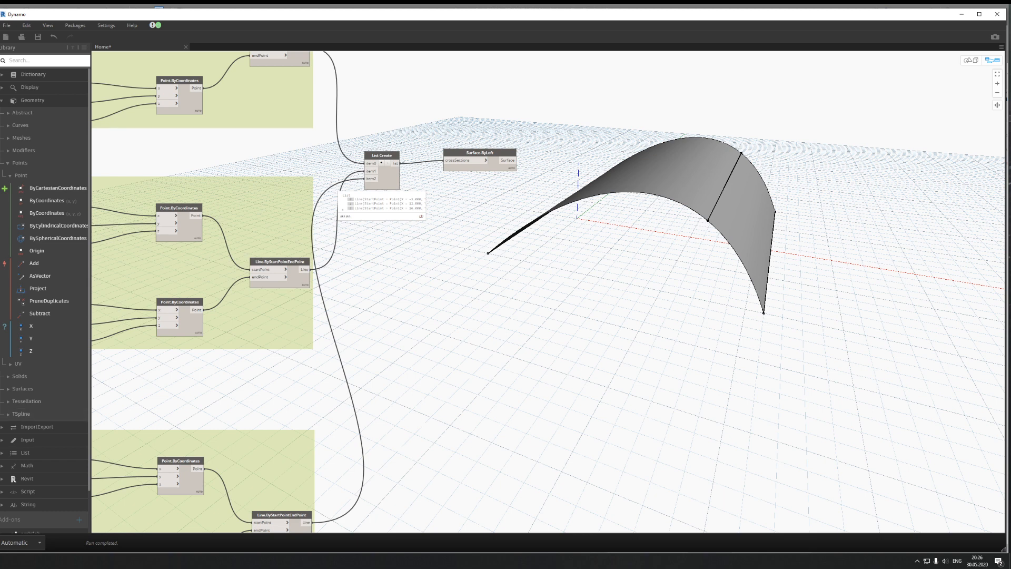
pyautogui.doubleClick(259, 16)
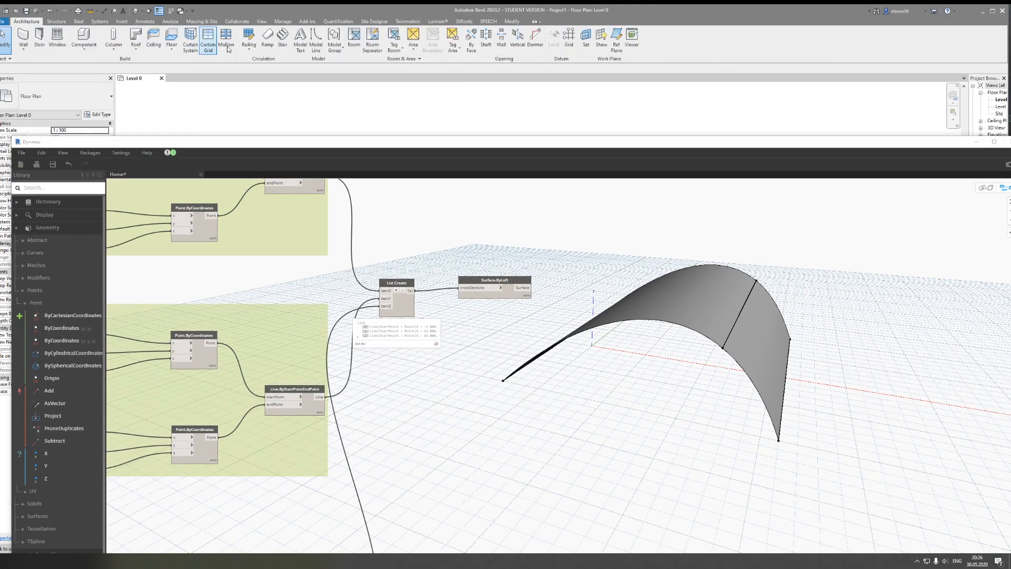
pyautogui.click(316, 38)
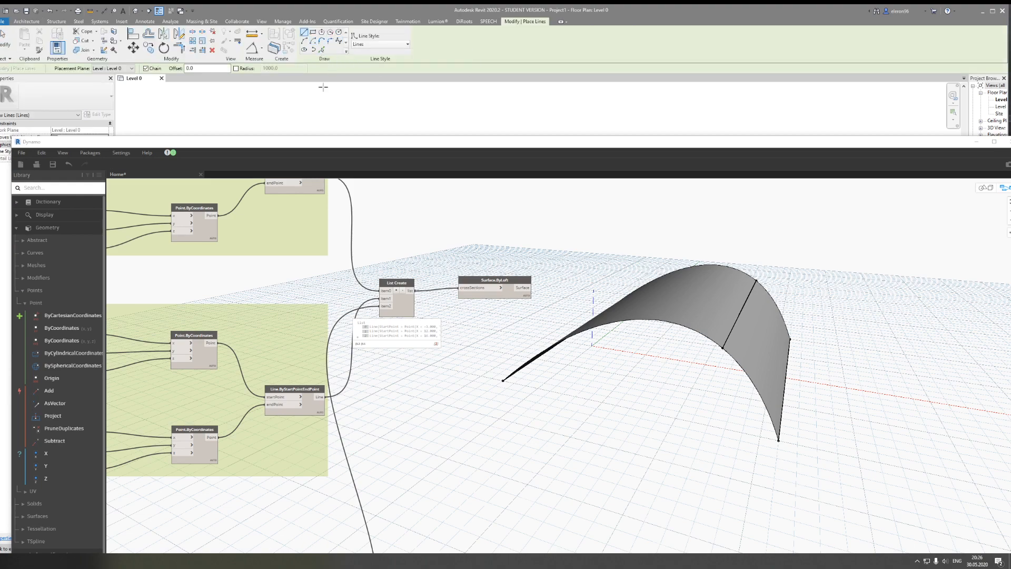
pyautogui.moveTo(327, 143); pyautogui.dragTo(300, 26)
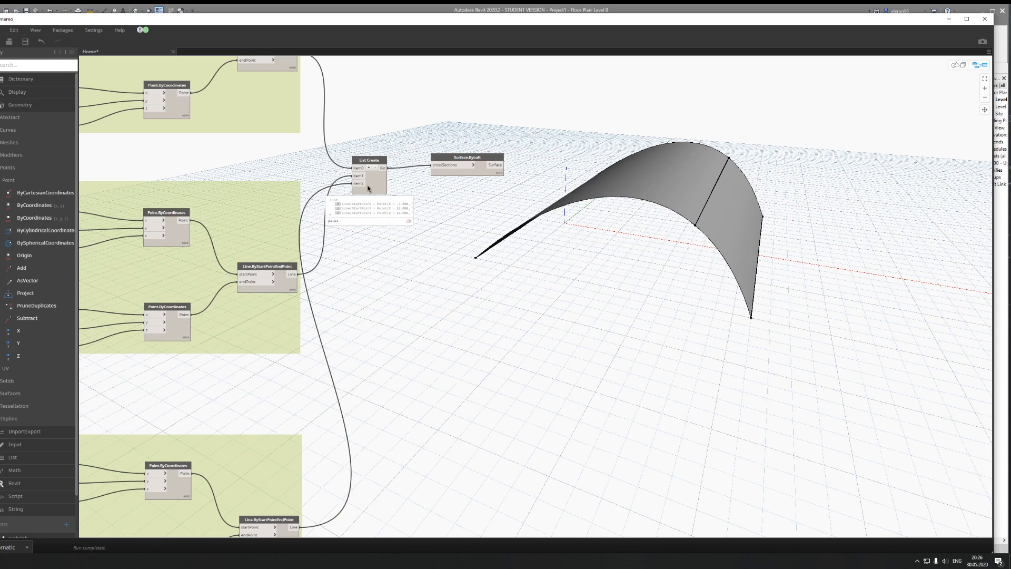
# Step: Disconnect the Line 3 output from List Create and remove the item2 input
pyautogui.moveTo(368, 186); pyautogui.dragTo(367, 312)
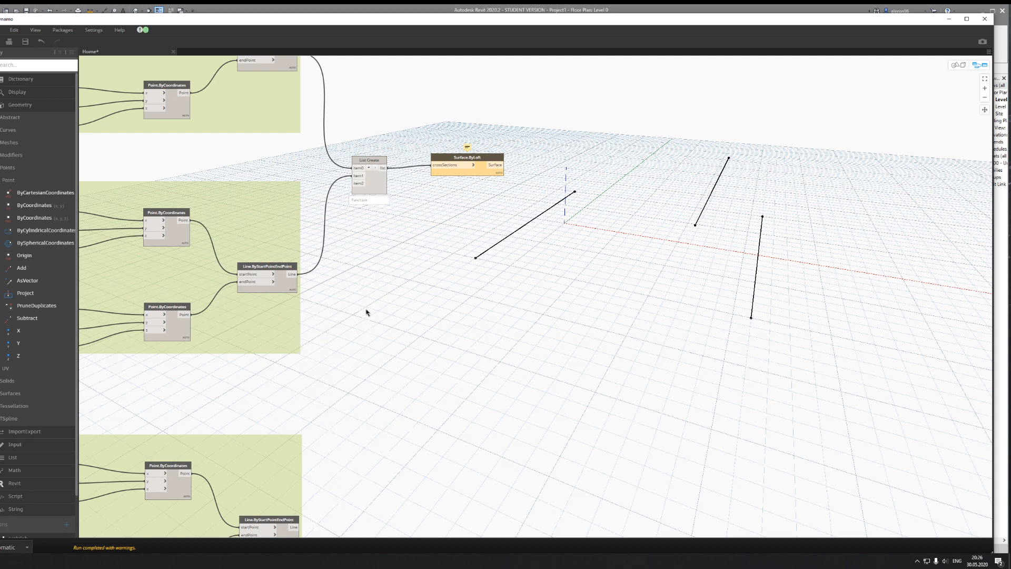
pyautogui.click(375, 167)
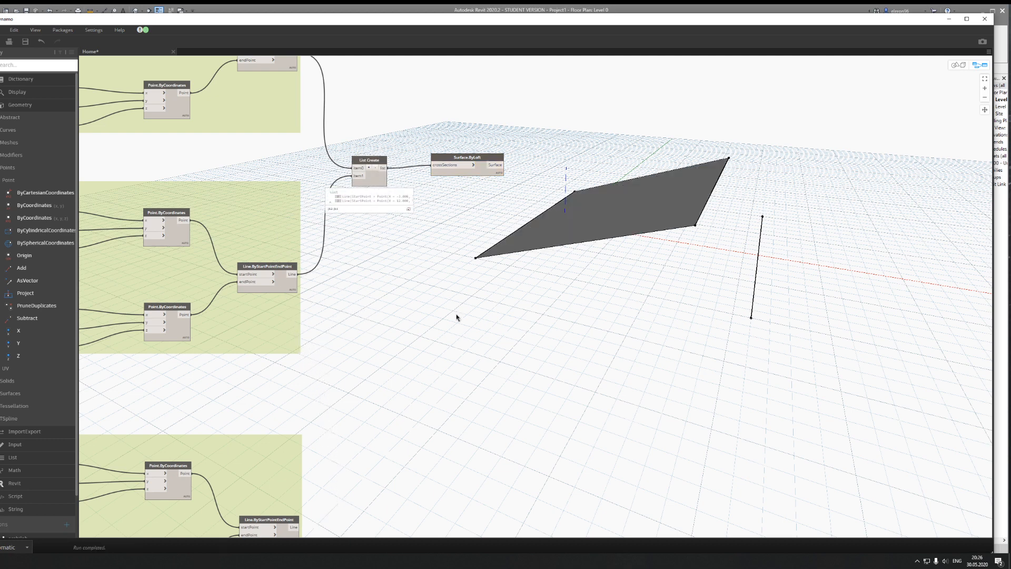
# Step: Duplicate the two-input List Create node and place the copy below the original, between the Line 2 and Line 3 outputs
pyautogui.click(371, 181)
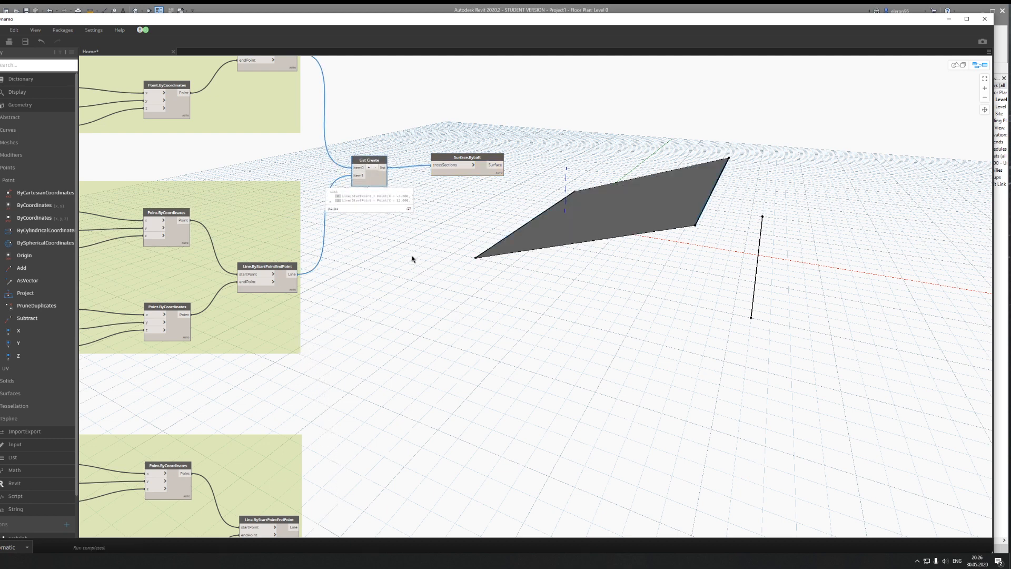
pyautogui.hotkey('ctrl', 'c')
pyautogui.hotkey('ctrl', 'v')
pyautogui.moveTo(430, 188); pyautogui.dragTo(398, 370)
pyautogui.click(374, 316)
pyautogui.click(365, 331)
pyautogui.click(374, 324)
pyautogui.click(346, 338)
pyautogui.click(282, 289)
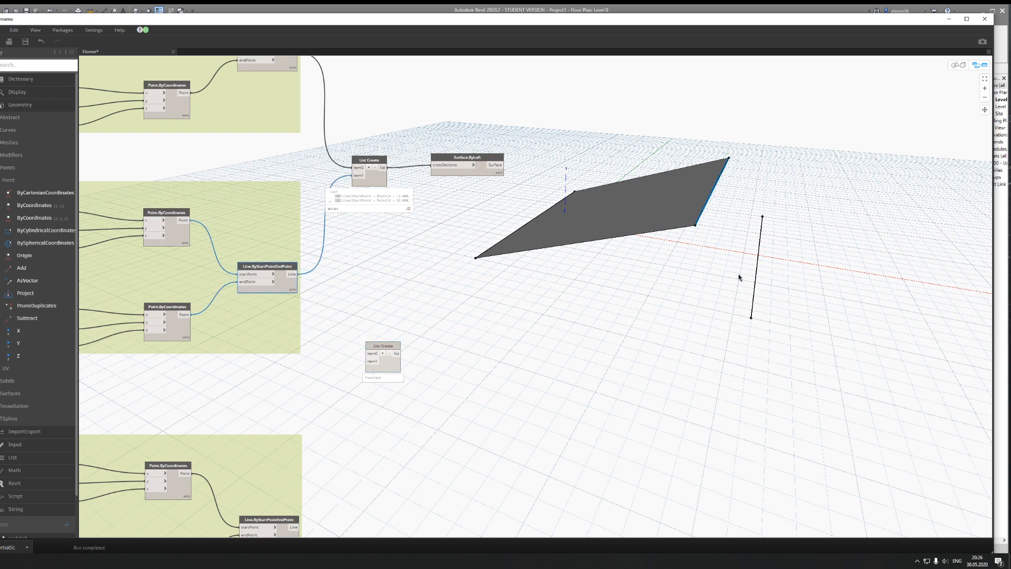
# Step: Connect the Line 2 output to item0 and the Line 3 output to item1 of the second List Create
pyautogui.click(377, 356)
pyautogui.moveTo(292, 275); pyautogui.dragTo(369, 353)
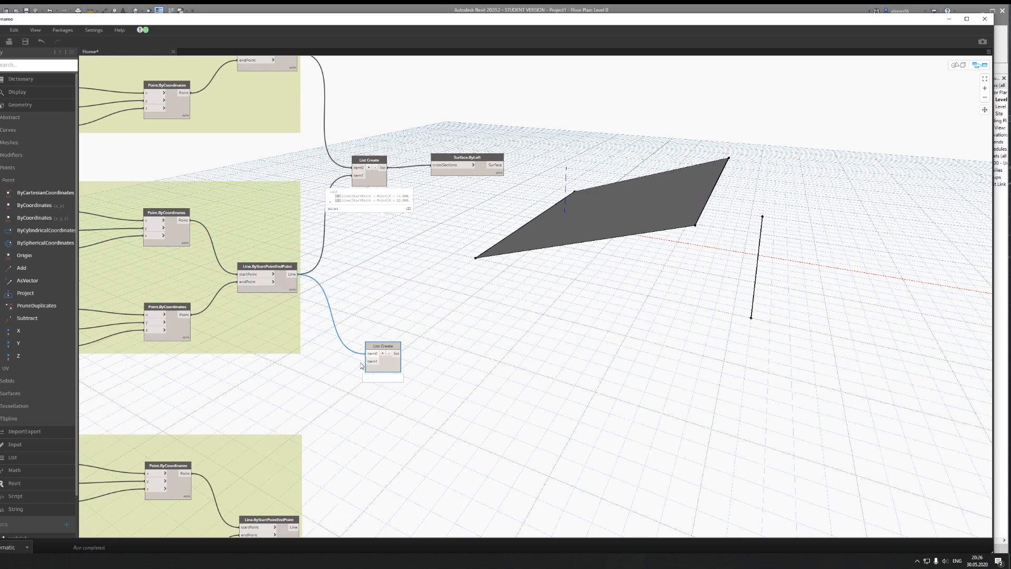
pyautogui.moveTo(296, 527); pyautogui.dragTo(368, 362)
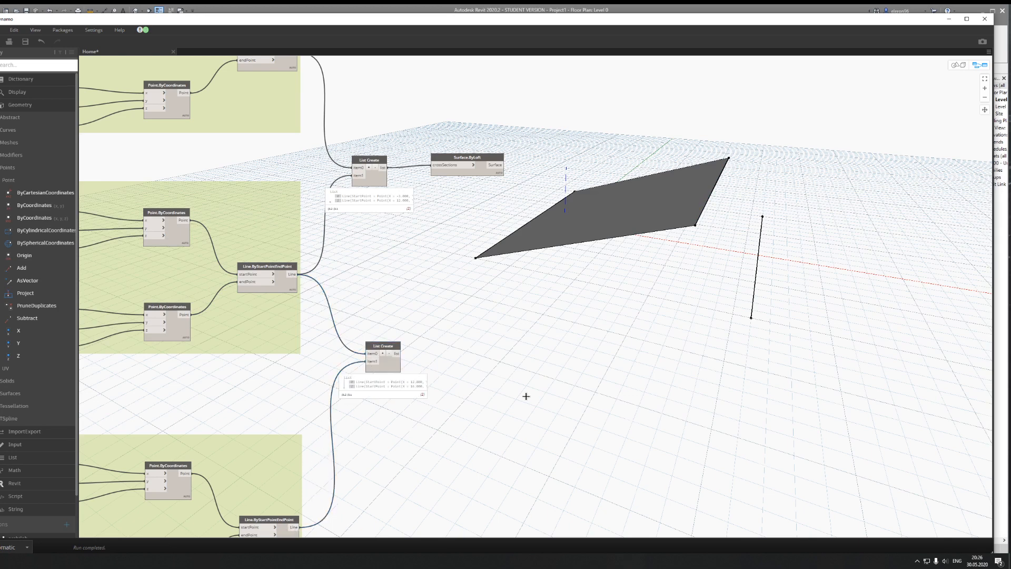
# Step: Duplicate Surface.ByLoft, place the copy beside the second List Create, and connect that node's list to its crossSections
pyautogui.click(484, 176)
pyautogui.hotkey('ctrl', 'c')
pyautogui.hotkey('ctrl', 'v')
pyautogui.moveTo(559, 176); pyautogui.dragTo(477, 342)
pyautogui.moveTo(396, 353); pyautogui.dragTo(433, 340)
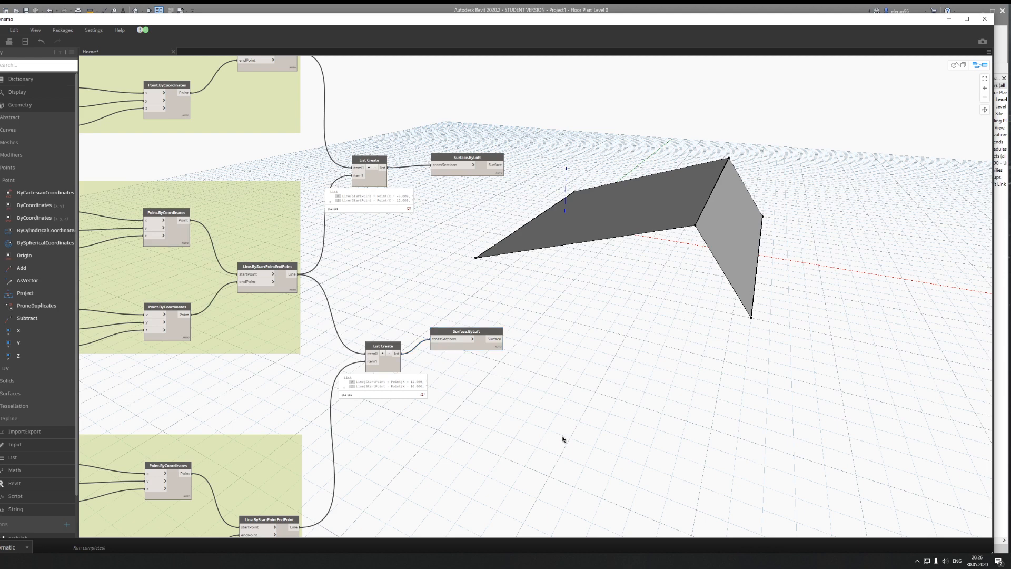
# Step: Add a Number Slider node above the Line 1 group and slide its value to 46.9
pyautogui.scroll(-4, 533, 384)
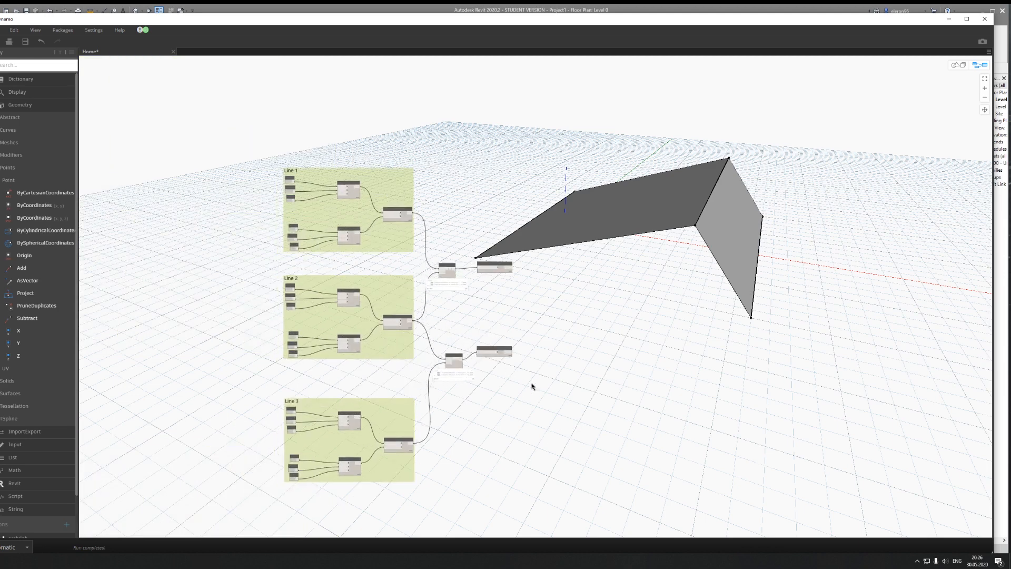
pyautogui.scroll(3, 472, 375)
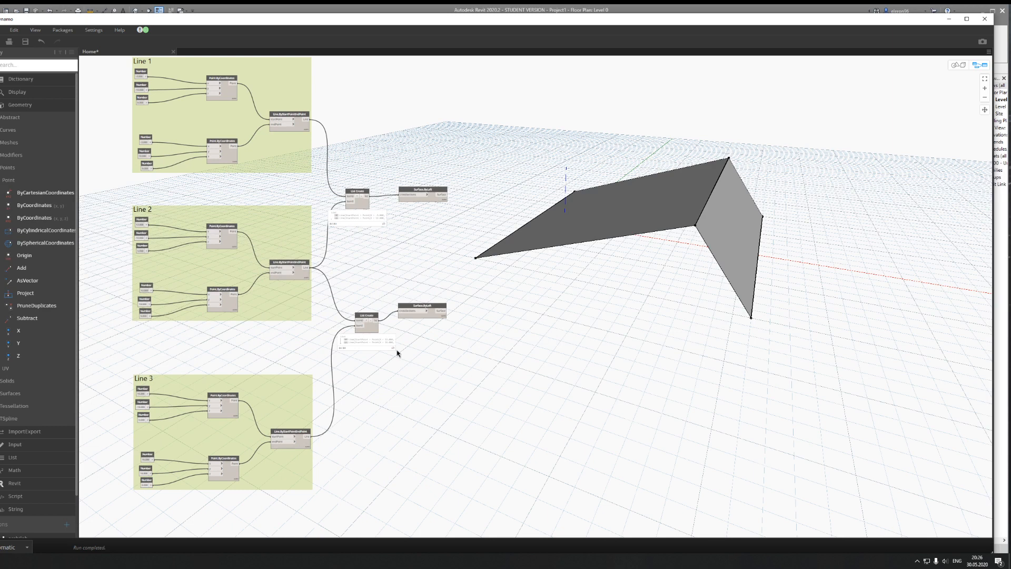
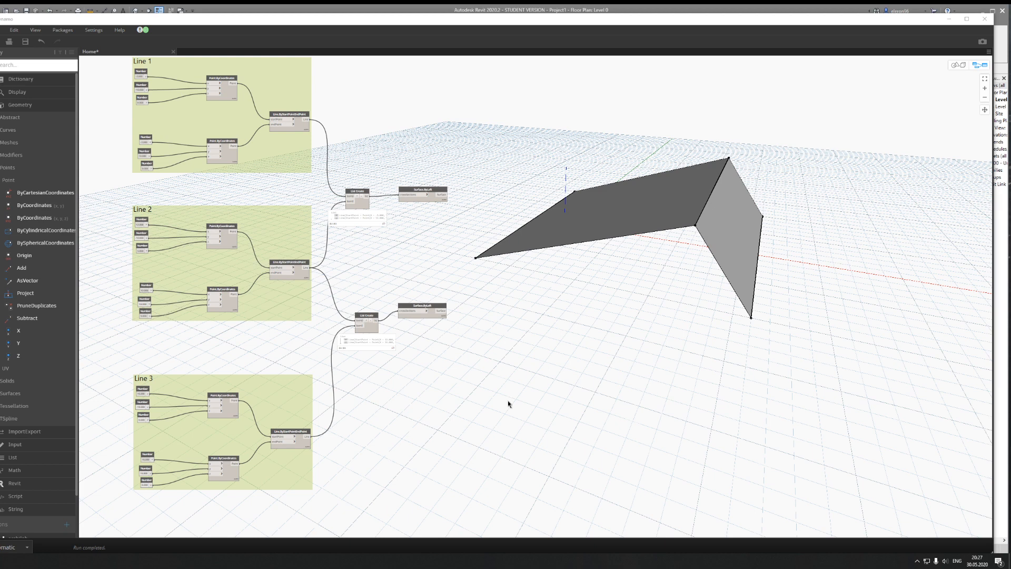
pyautogui.moveTo(223, 327); pyautogui.dragTo(282, 413, button='middle')
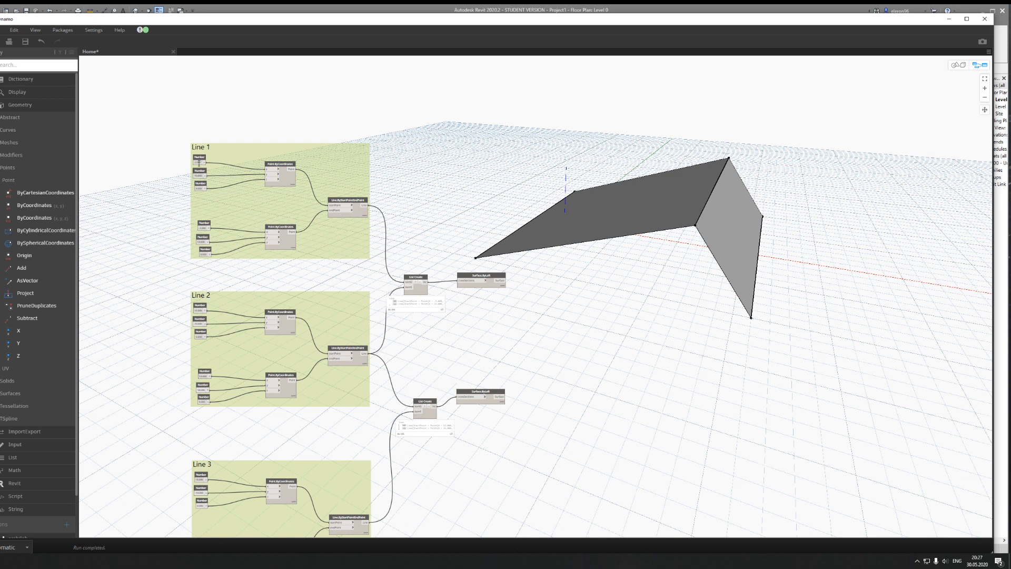
pyautogui.scroll(3, 209, 167)
pyautogui.doubleClick(193, 180)
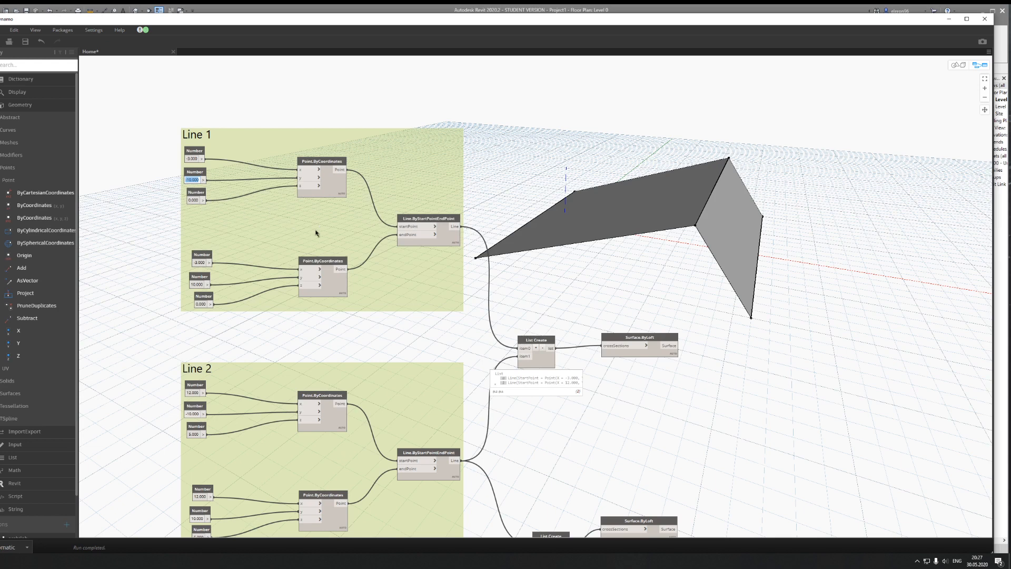
pyautogui.scroll(2, 222, 158)
pyautogui.rightClick(223, 160)
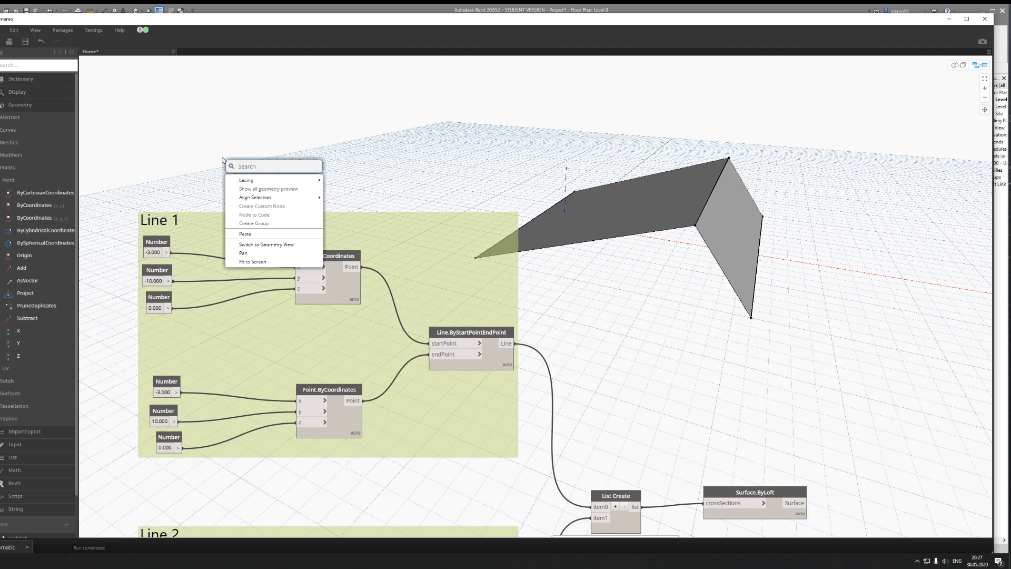
pyautogui.write('slide')
pyautogui.press('Down')
pyautogui.press('Down')
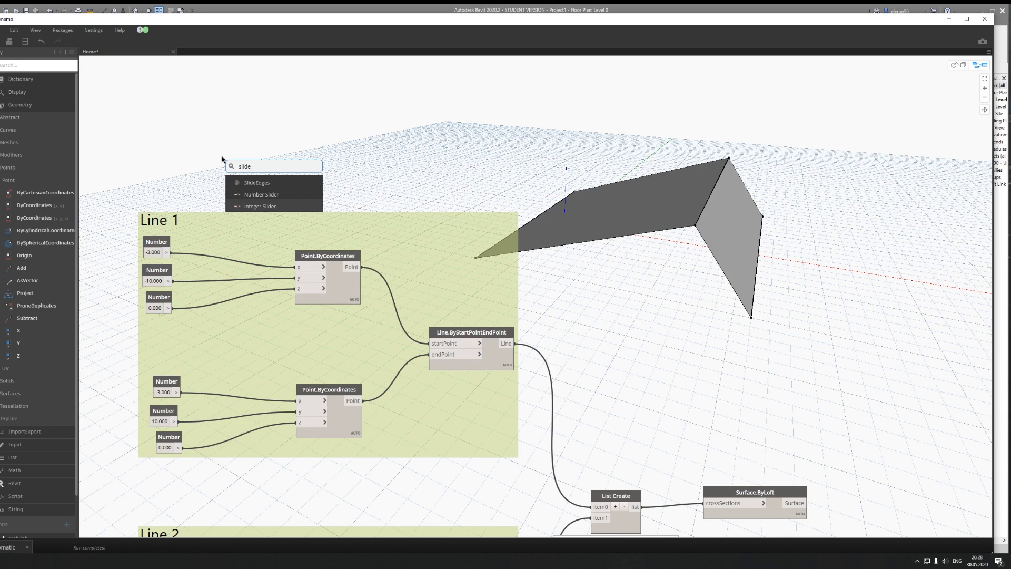
pyautogui.press('Up')
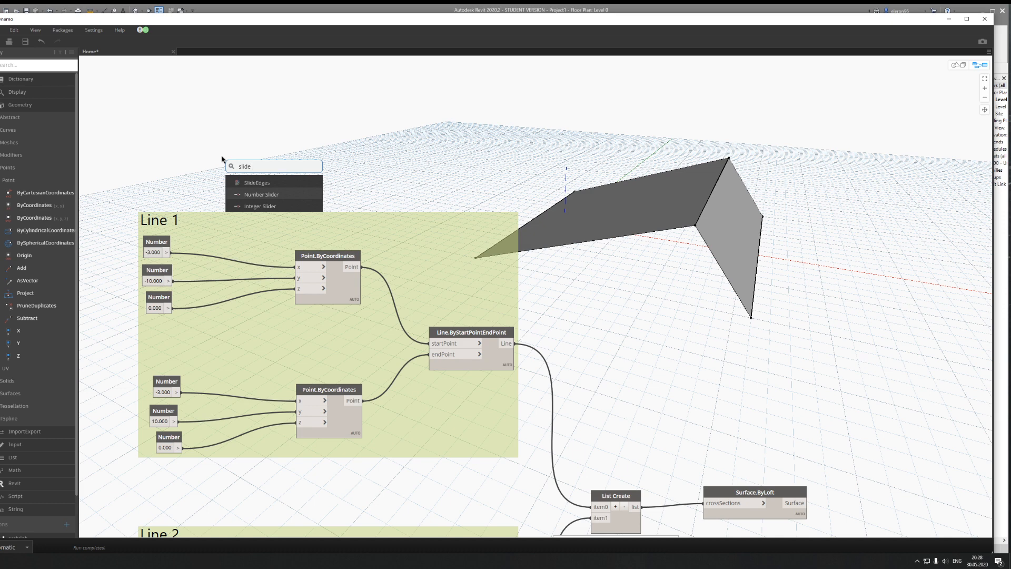
pyautogui.press('Return')
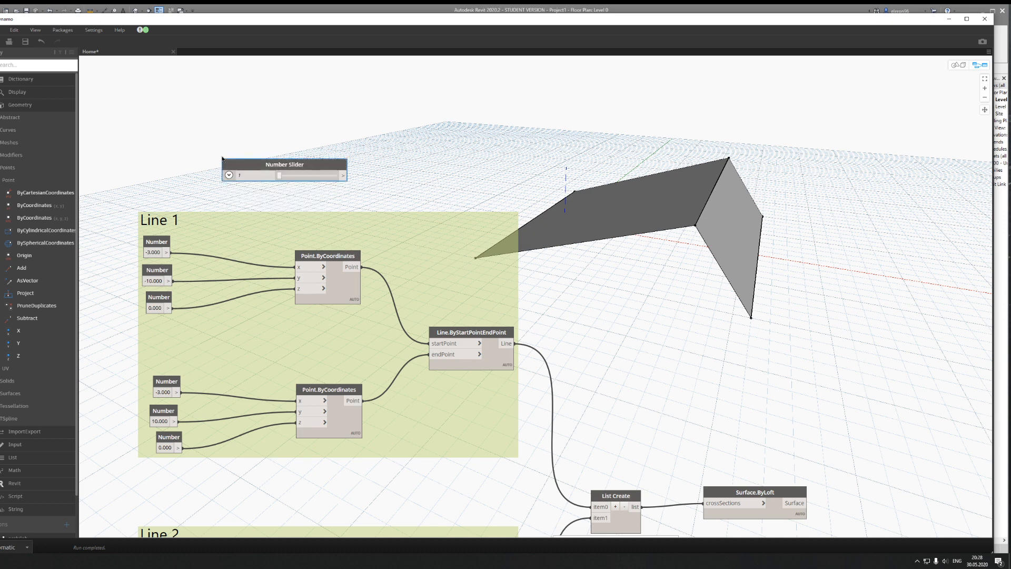
pyautogui.moveTo(279, 176); pyautogui.dragTo(306, 183)
pyautogui.click(417, 150)
pyautogui.rightClick(430, 143)
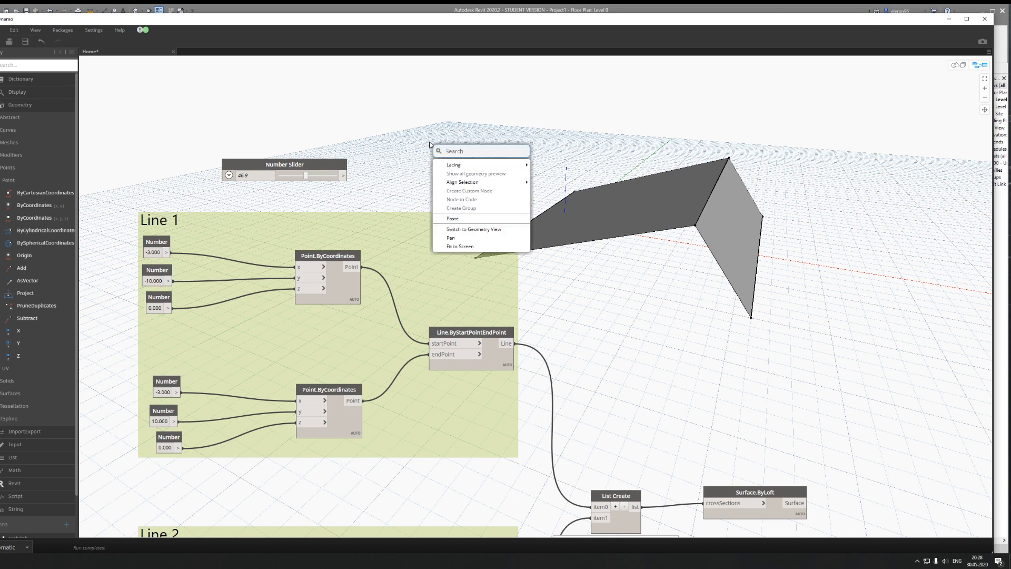
pyautogui.write('rec')
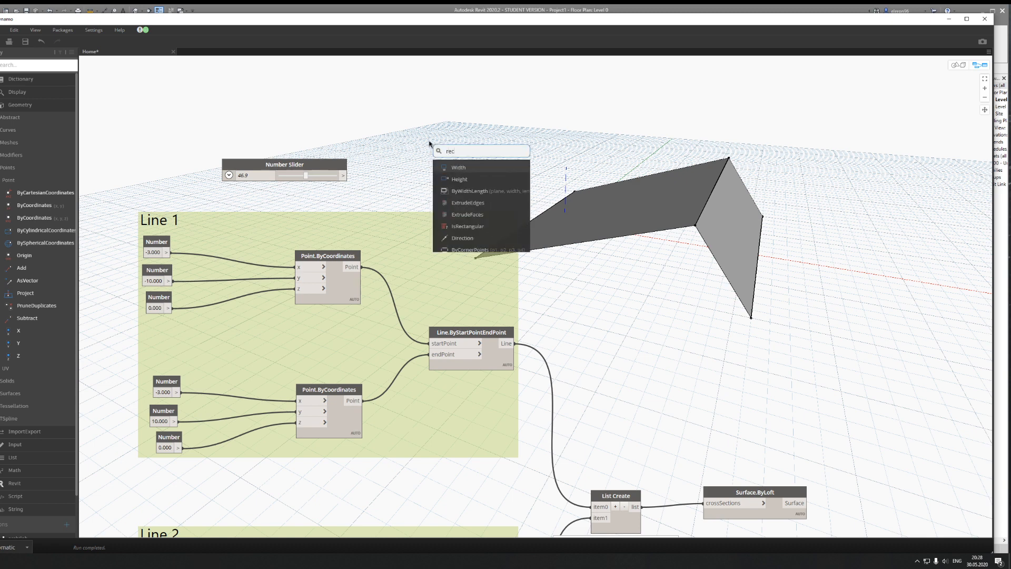
pyautogui.moveTo(468, 172)
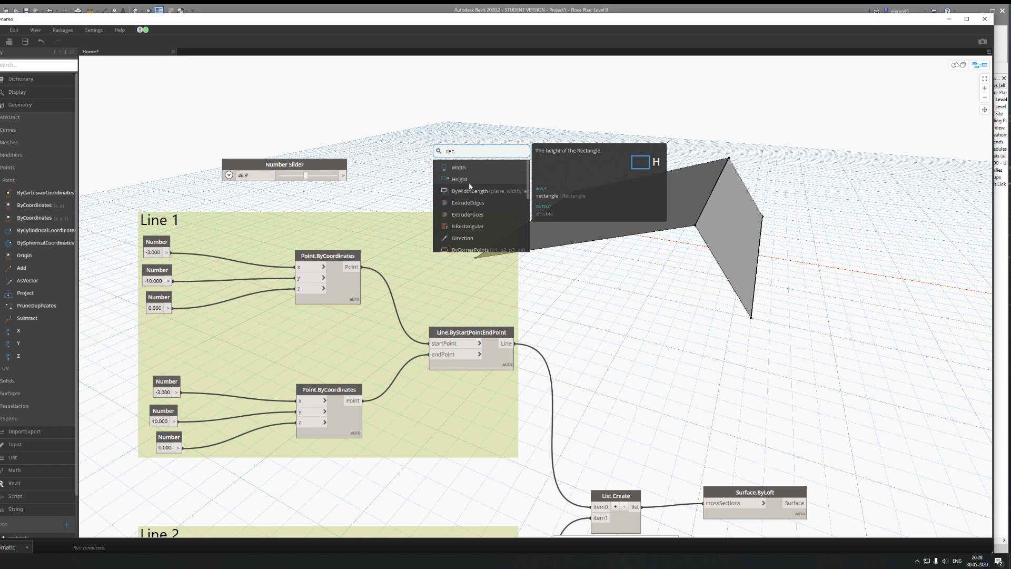
pyautogui.press('Escape')
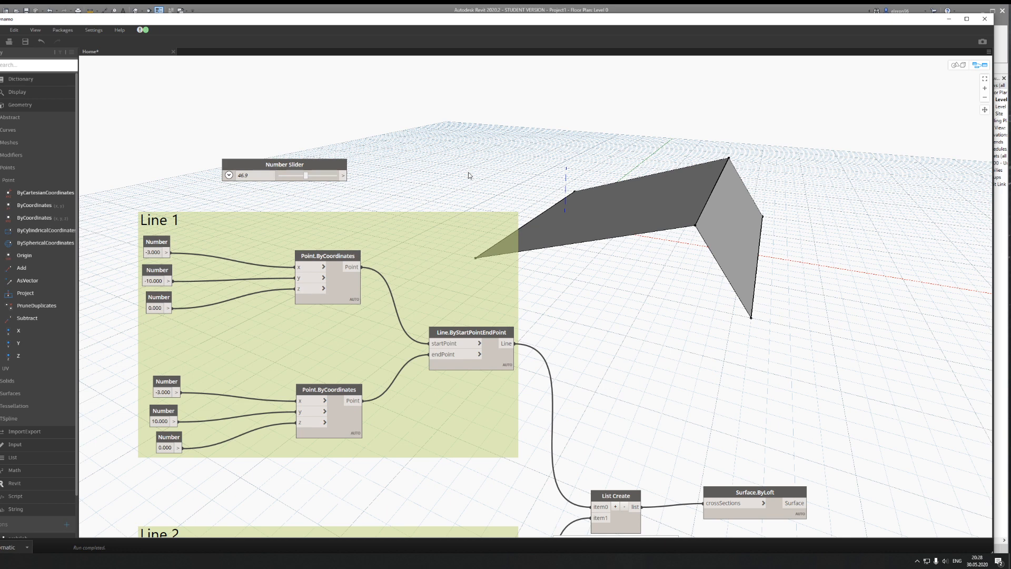
pyautogui.rightClick(468, 175)
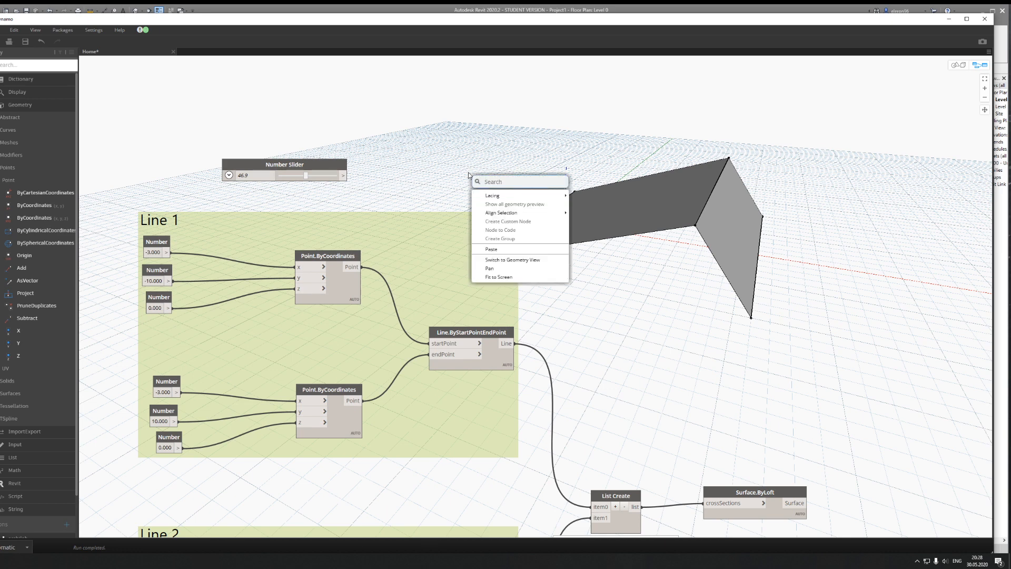
pyautogui.write('rec')
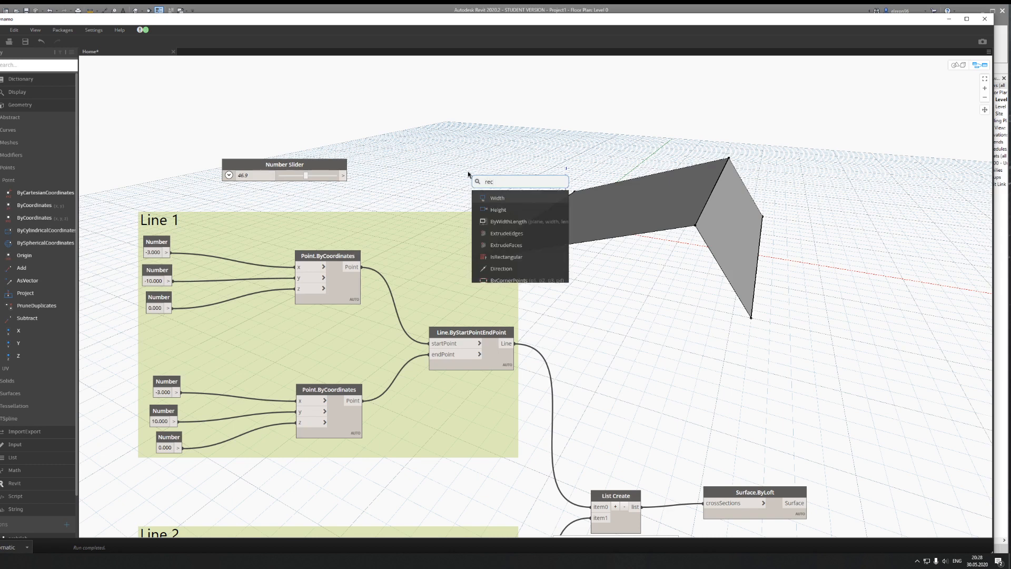
pyautogui.press('BackSpace')
pyautogui.press('BackSpace')
pyautogui.press('BackSpace')
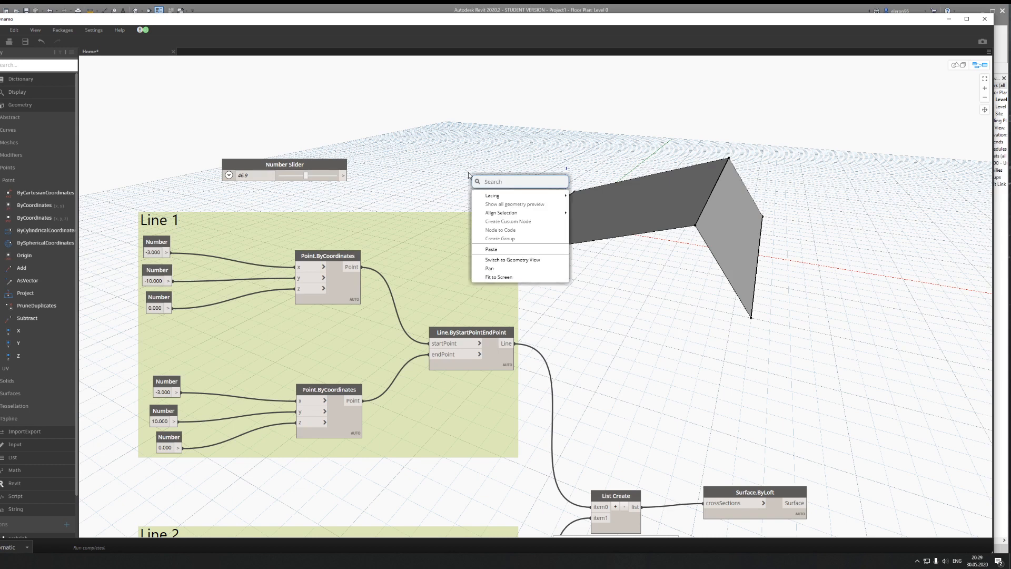
pyautogui.write('ci')
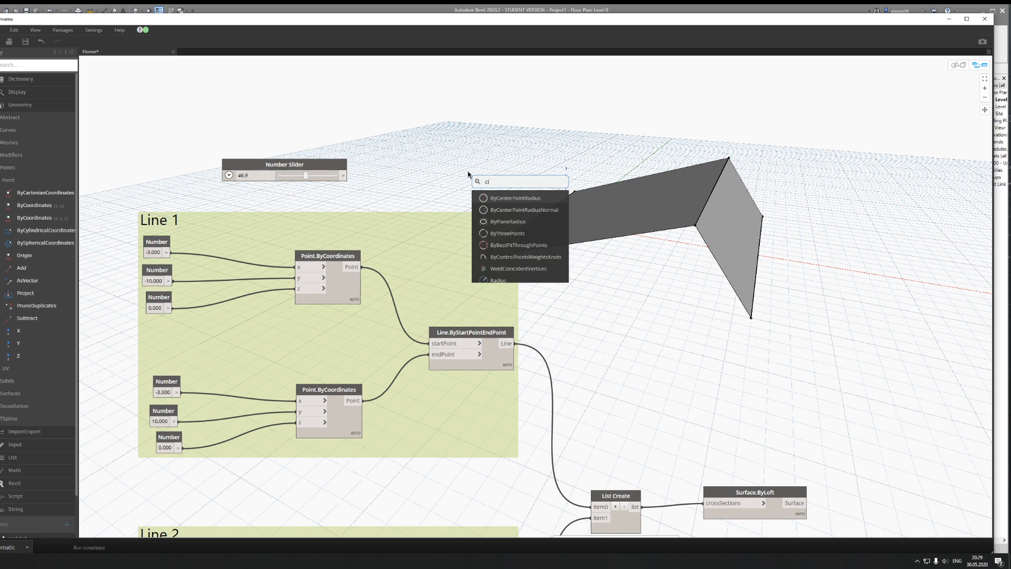
pyautogui.click(468, 173)
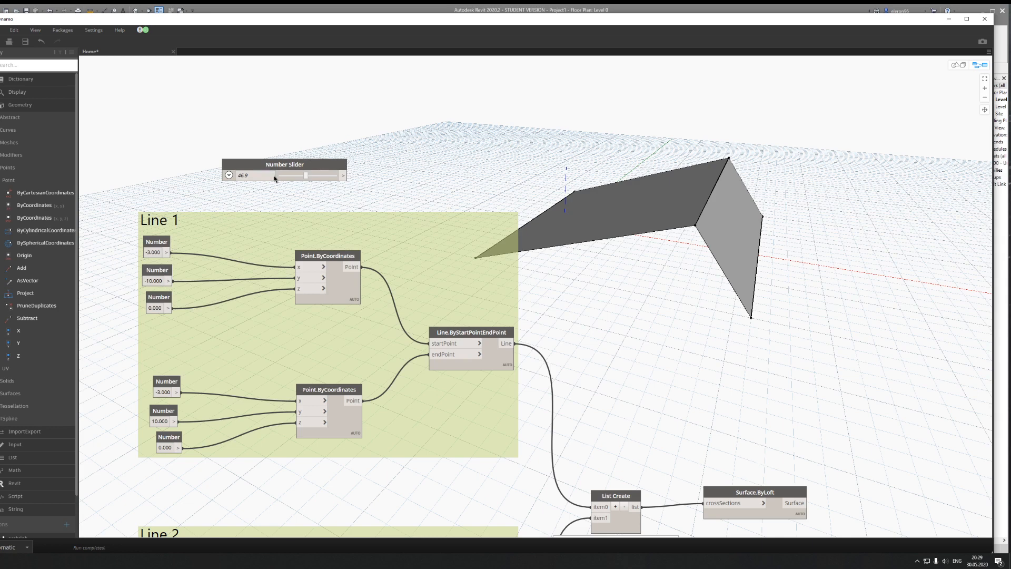
# Step: Move the Number Slider node farther above the Line 1 group and slide its value to 100
pyautogui.moveTo(293, 165); pyautogui.dragTo(314, 140)
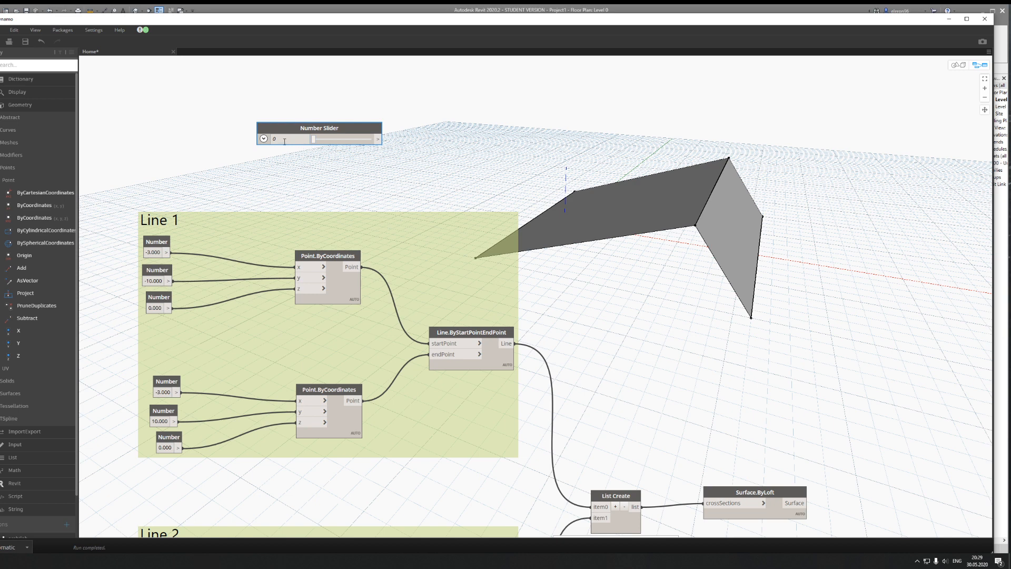
pyautogui.moveTo(314, 139); pyautogui.dragTo(395, 145)
pyautogui.moveTo(373, 140); pyautogui.dragTo(398, 144)
# Step: Expand the Number Slider's range settings and set the minimum to -20 and the maximum to 25
pyautogui.click(264, 139)
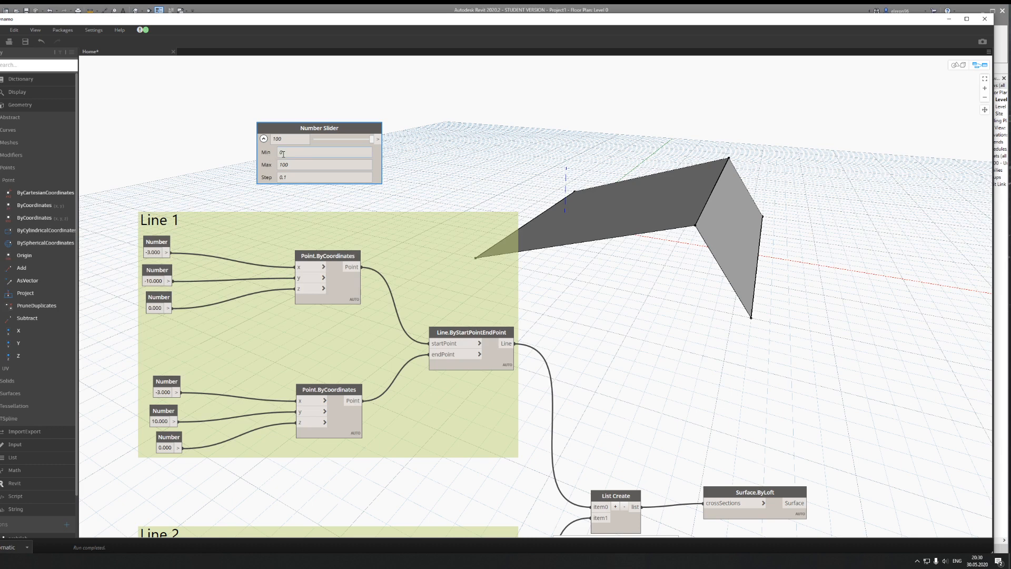
pyautogui.doubleClick(283, 153)
pyautogui.write('-10')
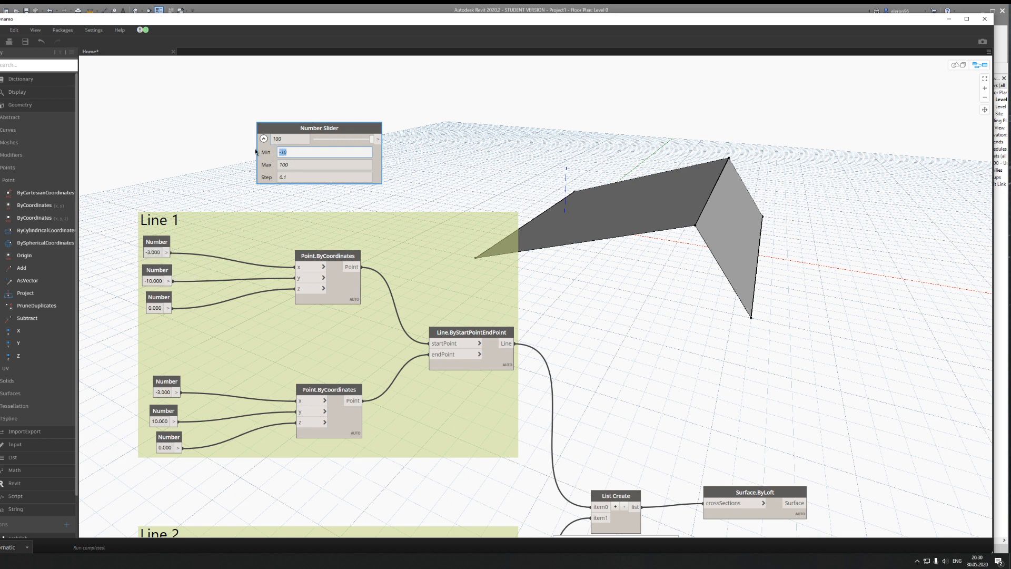
pyautogui.press('BackSpace')
pyautogui.write('2')
pyautogui.press('BackSpace')
pyautogui.press('BackSpace')
pyautogui.write('20')
pyautogui.doubleClick(301, 166)
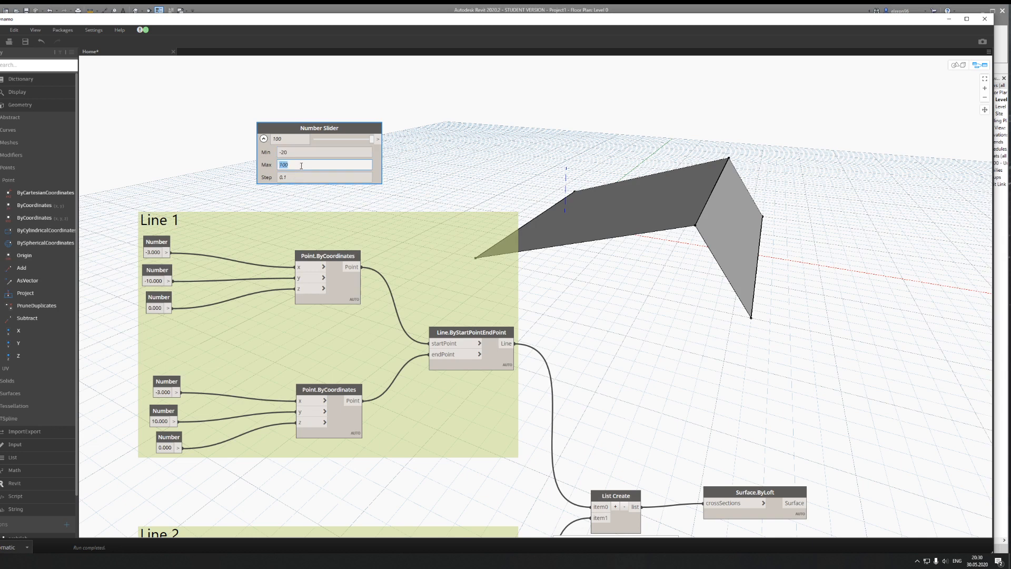
pyautogui.write('25')
pyautogui.click(315, 152)
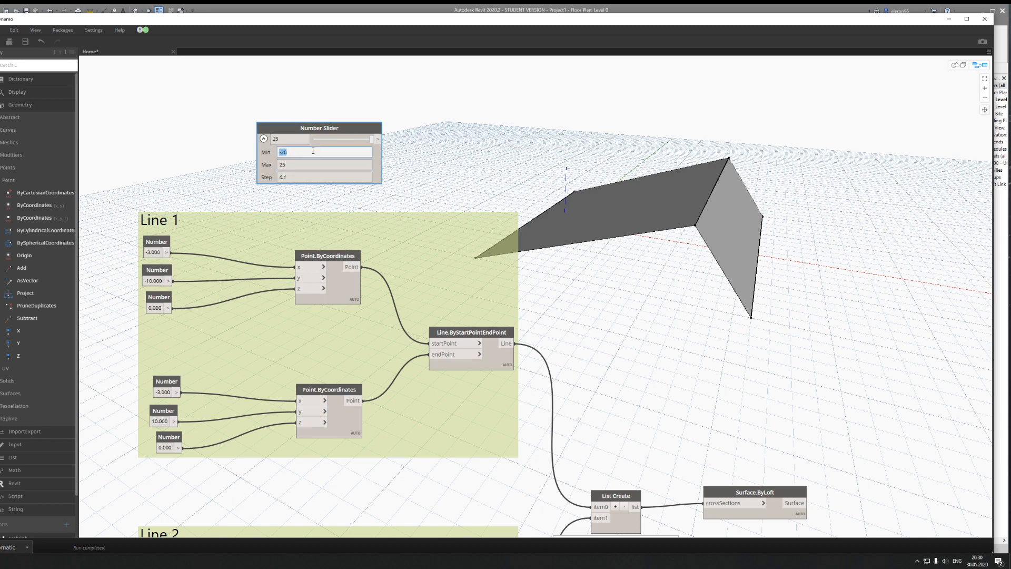
# Step: Slide the Number Slider's value to 14.9 and try a step of 1
pyautogui.moveTo(371, 139); pyautogui.dragTo(392, 143)
pyautogui.moveTo(373, 140); pyautogui.dragTo(359, 142)
pyautogui.doubleClick(299, 178)
pyautogui.write('1')
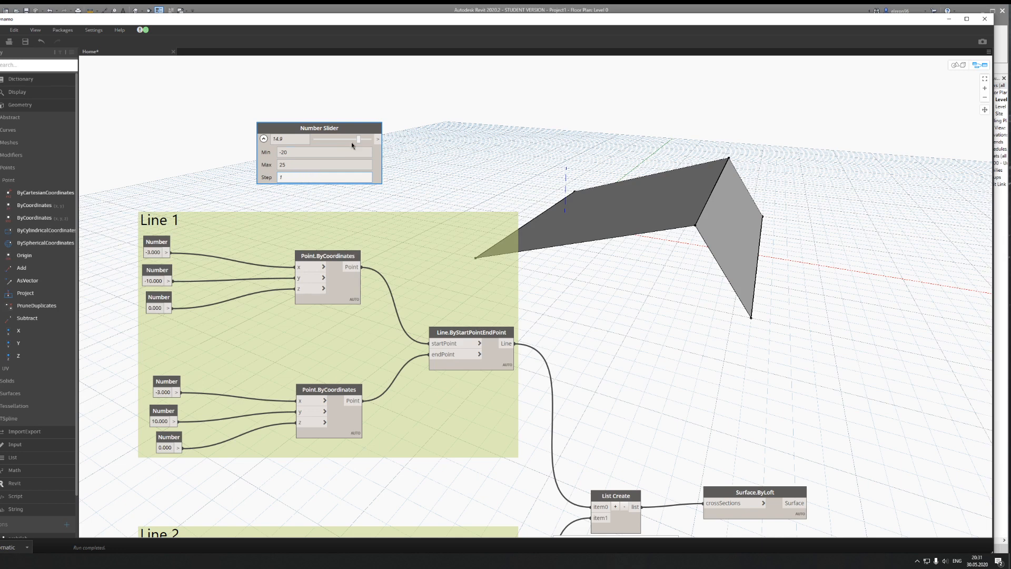
pyautogui.moveTo(359, 141)
pyautogui.mouseDown()
pyautogui.moveTo(336, 143)
pyautogui.moveTo(359, 143)
pyautogui.mouseUp()
# Step: Slide the value to 4.36 using a step of 0.01, and set the slider's step to 0.5
pyautogui.doubleClick(306, 177)
pyautogui.write('0.01')
pyautogui.moveTo(357, 139); pyautogui.dragTo(345, 140)
pyautogui.click(318, 176)
pyautogui.write('0.5')
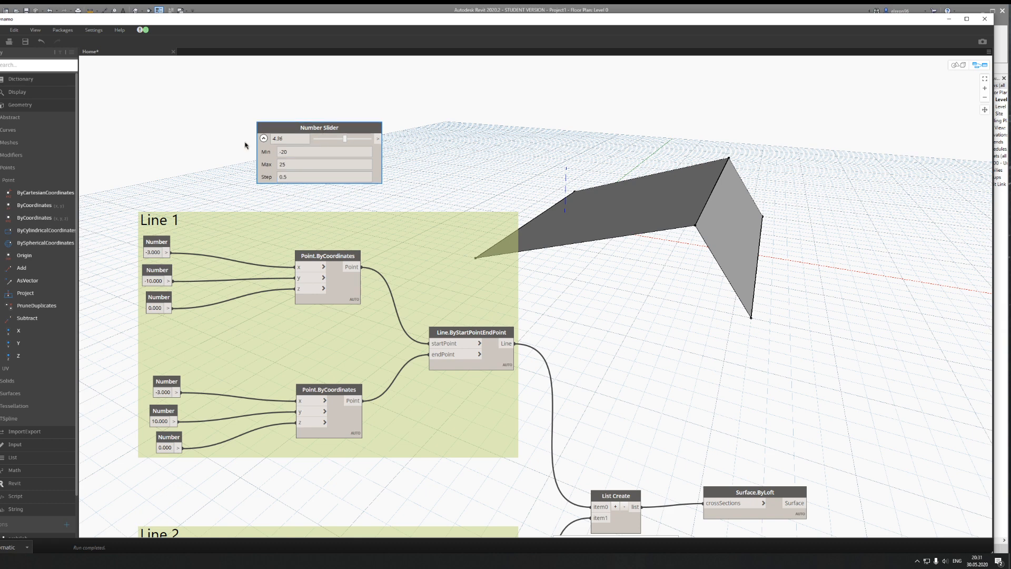
# Step: Collapse the Number Slider's range settings and place the node directly above the Line 1 group
pyautogui.click(264, 139)
pyautogui.moveTo(285, 128); pyautogui.dragTo(230, 183)
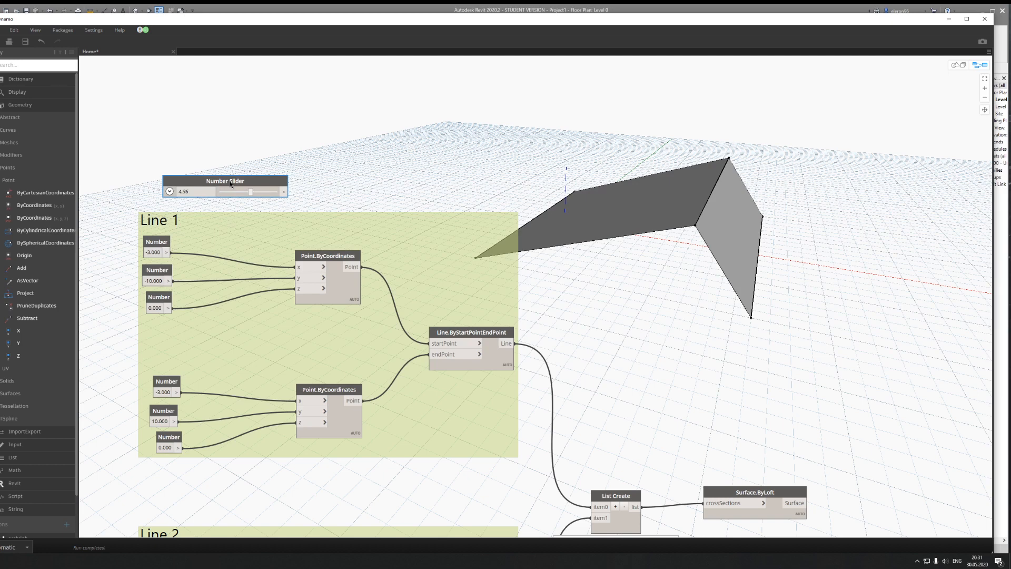
pyautogui.moveTo(230, 183); pyautogui.dragTo(241, 186)
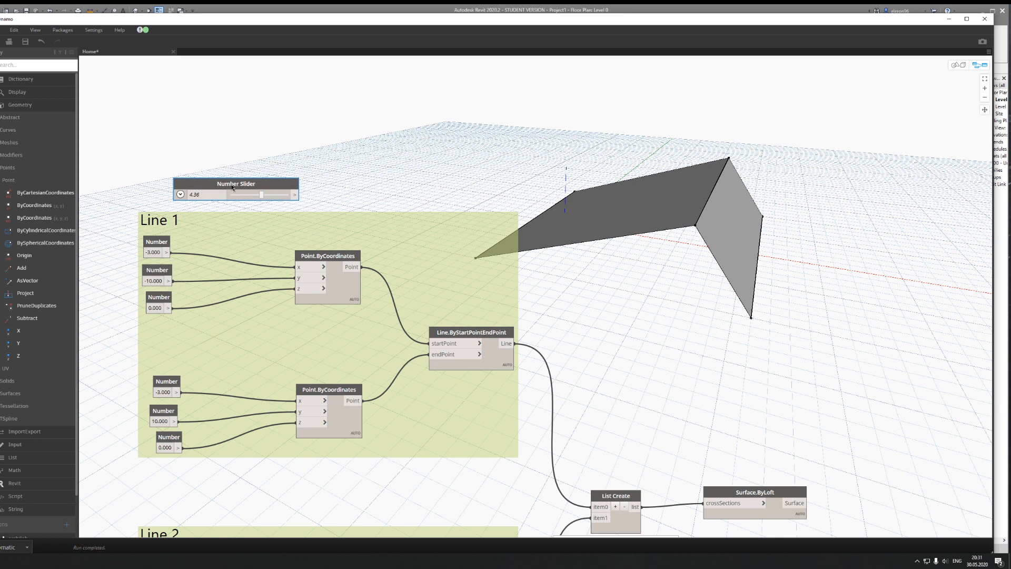
# Step: Rename the Number Slider node as Line_1_X
pyautogui.doubleClick(234, 186)
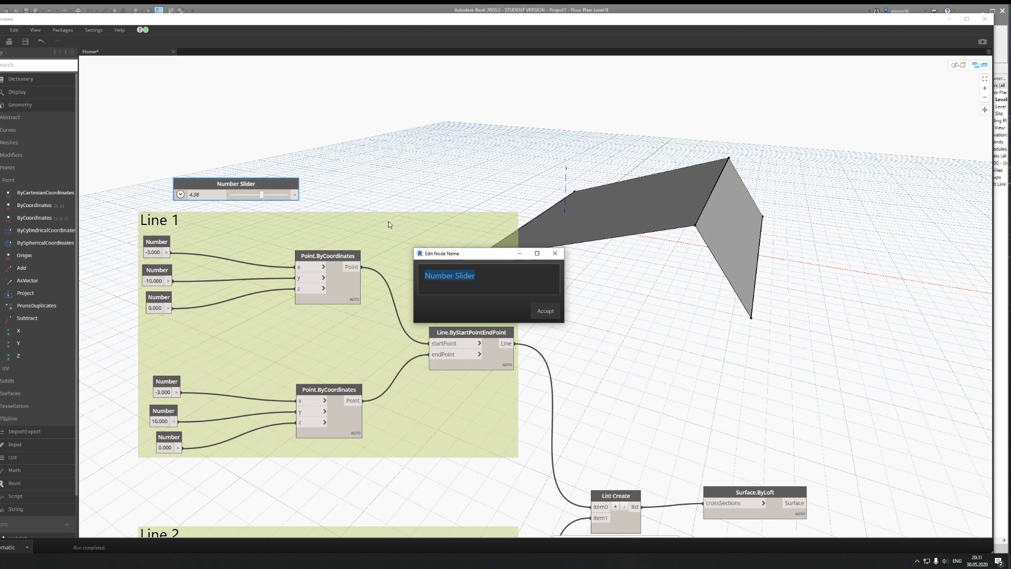
pyautogui.write('Line')
pyautogui.write(' 1')
pyautogui.write('_1')
pyautogui.write('_')
pyautogui.write('X')
pyautogui.click(545, 311)
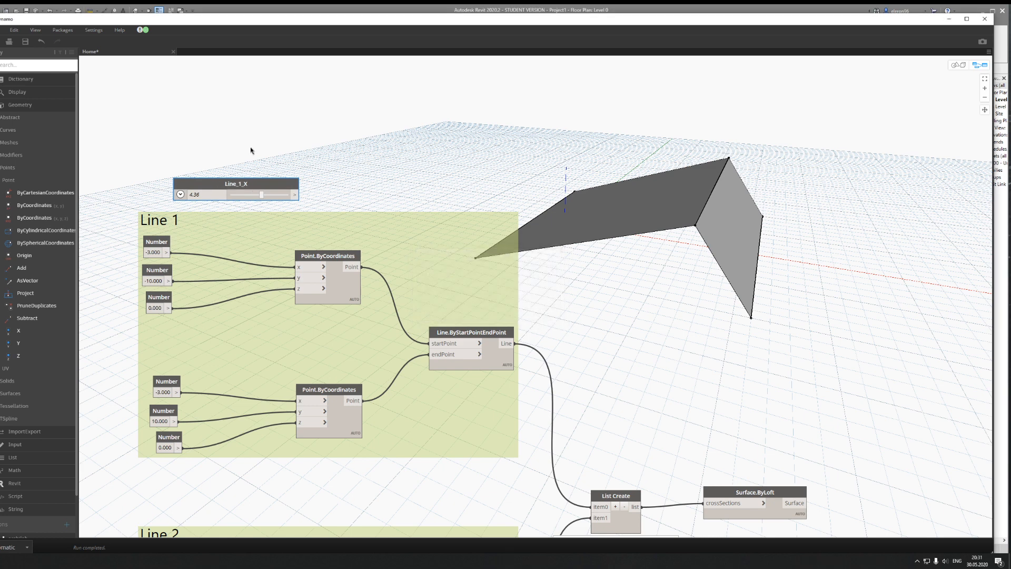
# Step: Move Line_1_X higher above the Line 1 group and stack two copies of it directly underneath
pyautogui.moveTo(233, 184); pyautogui.dragTo(205, 116)
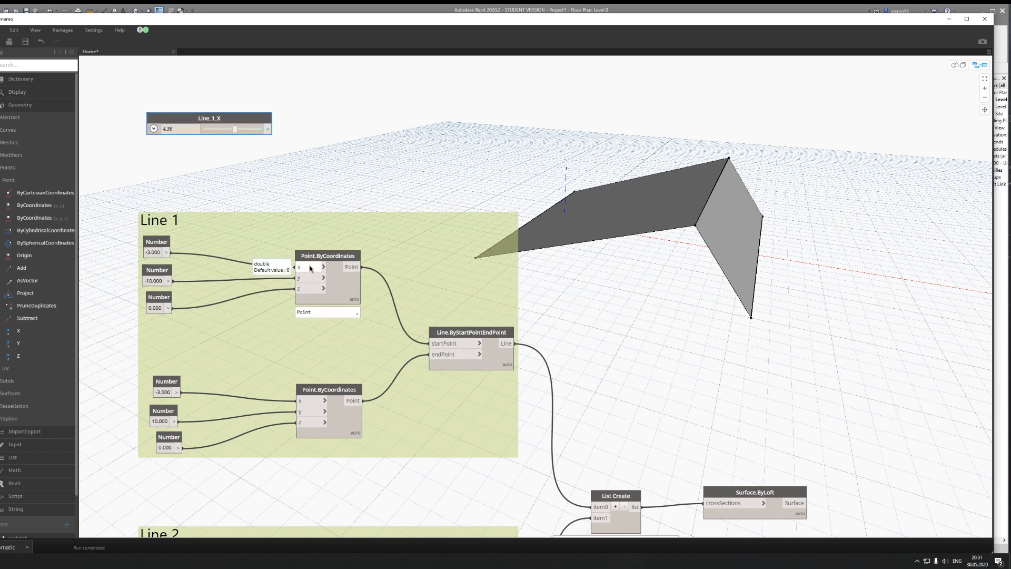
pyautogui.hotkey('ctrl', 'c')
pyautogui.hotkey('ctrl', 'v')
pyautogui.moveTo(315, 140); pyautogui.dragTo(170, 144)
pyautogui.hotkey('ctrl', 'v')
pyautogui.moveTo(316, 142); pyautogui.dragTo(165, 166)
# Step: Rename the middle slider copy as Line_1_Y
pyautogui.doubleClick(209, 143)
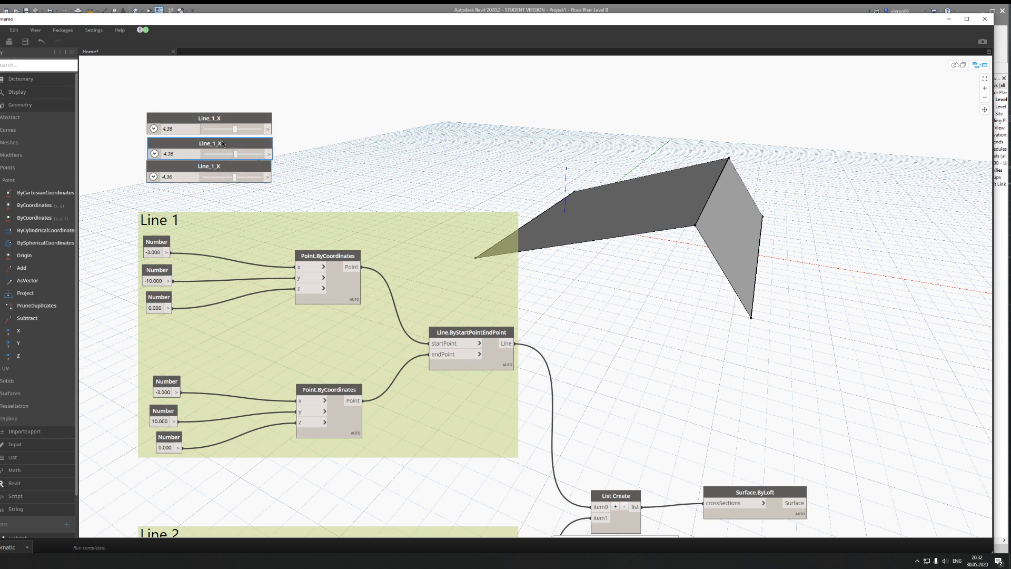
pyautogui.press('End')
pyautogui.press('BackSpace')
pyautogui.write('Y')
pyautogui.press('Return')
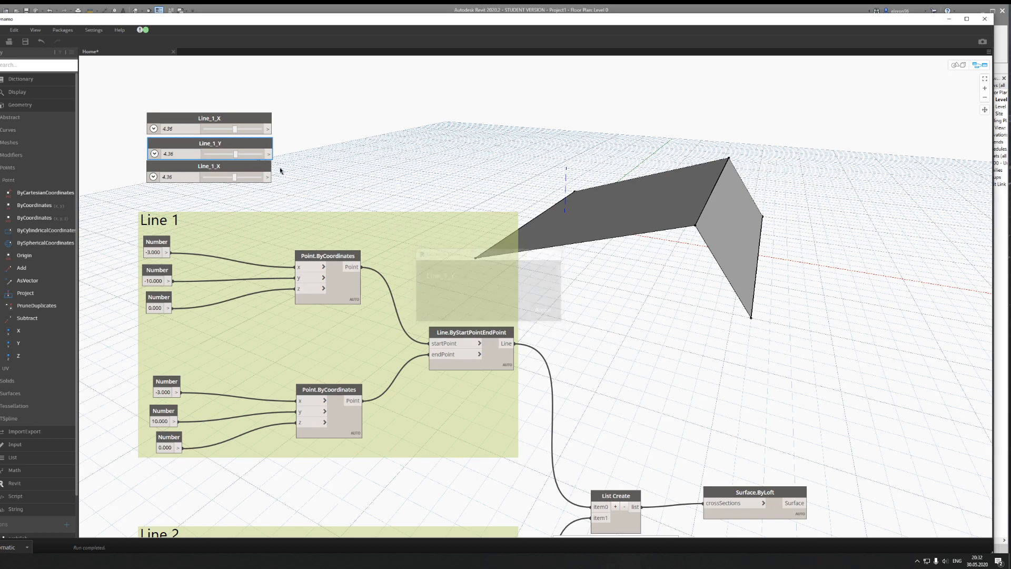
# Step: Rename the lowest slider copy as Line_1_Z
pyautogui.doubleClick(208, 166)
pyautogui.click(471, 278)
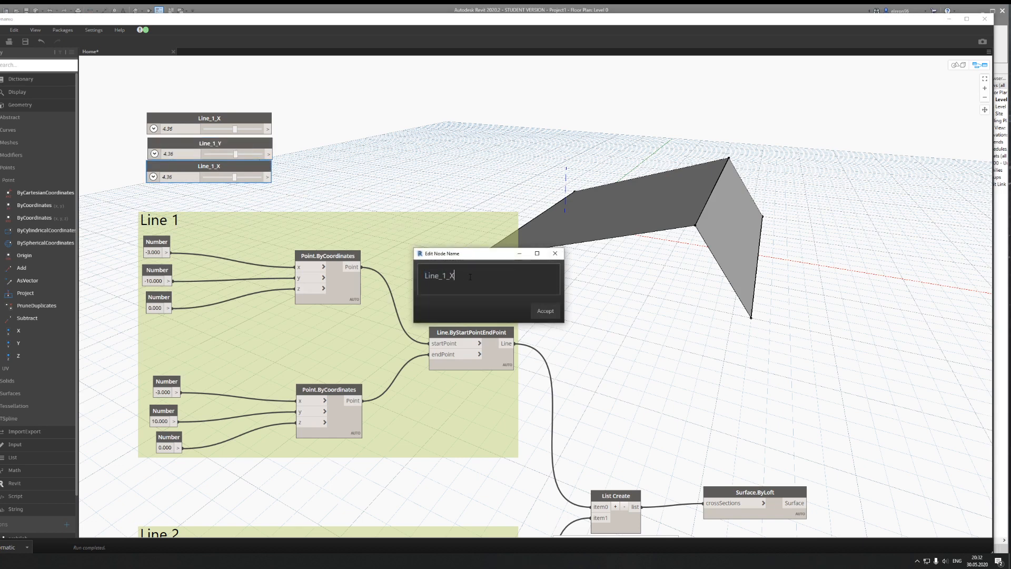
pyautogui.press('BackSpace')
pyautogui.write('Z')
pyautogui.click(542, 310)
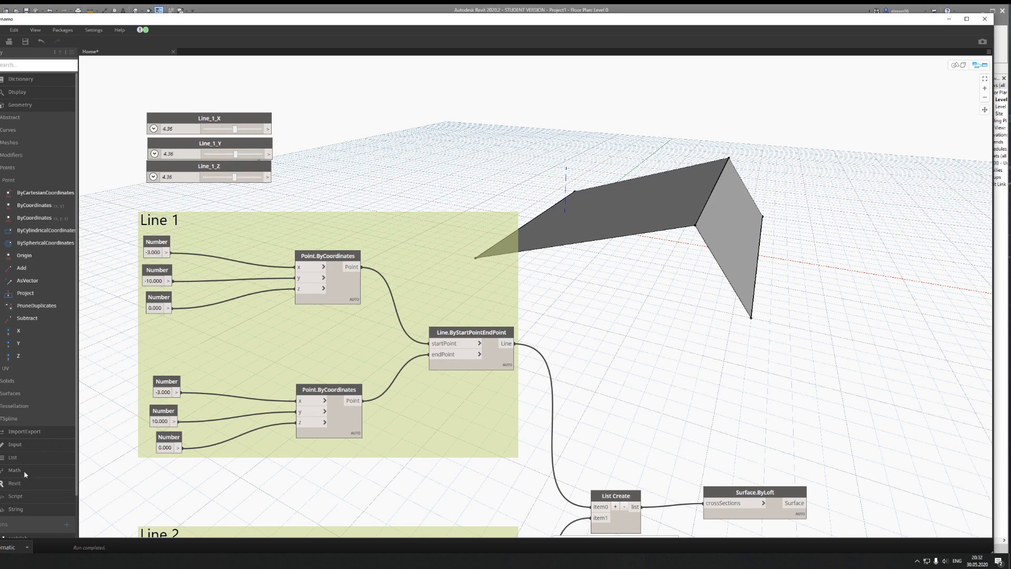
# Step: Switch to the photo viewer showing the reference image of the requested folded shape
pyautogui.click(2, 560)
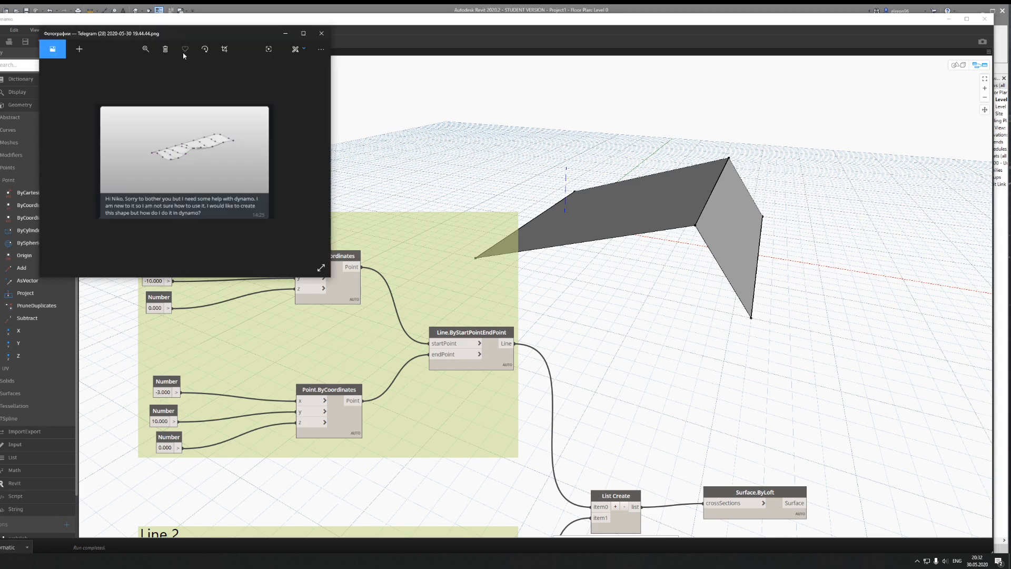
# Step: Enlarge the photo viewer window to examine the requested shape and its points, and close the viewer
pyautogui.moveTo(264, 39); pyautogui.dragTo(490, 183)
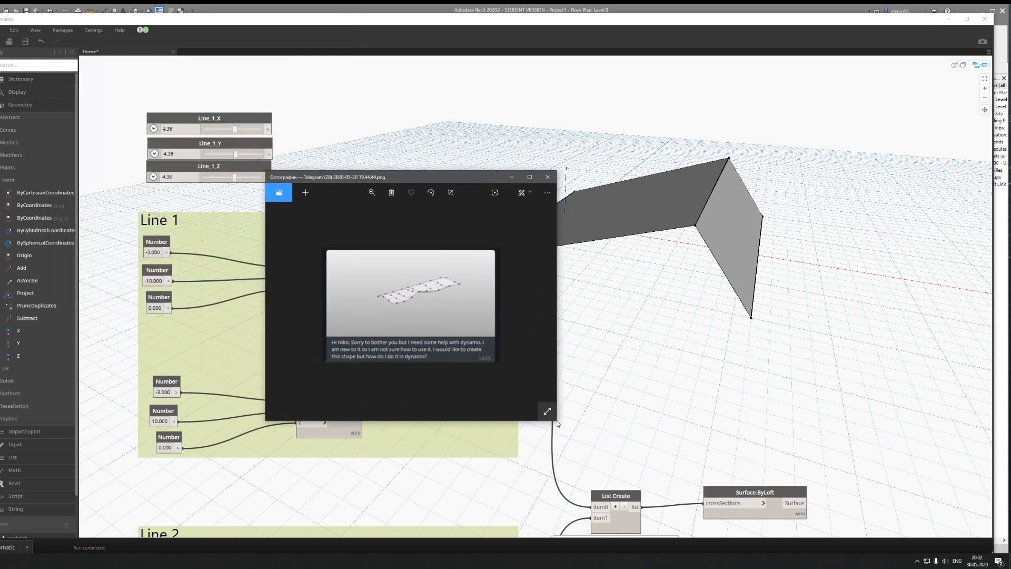
pyautogui.moveTo(556, 420); pyautogui.dragTo(832, 513)
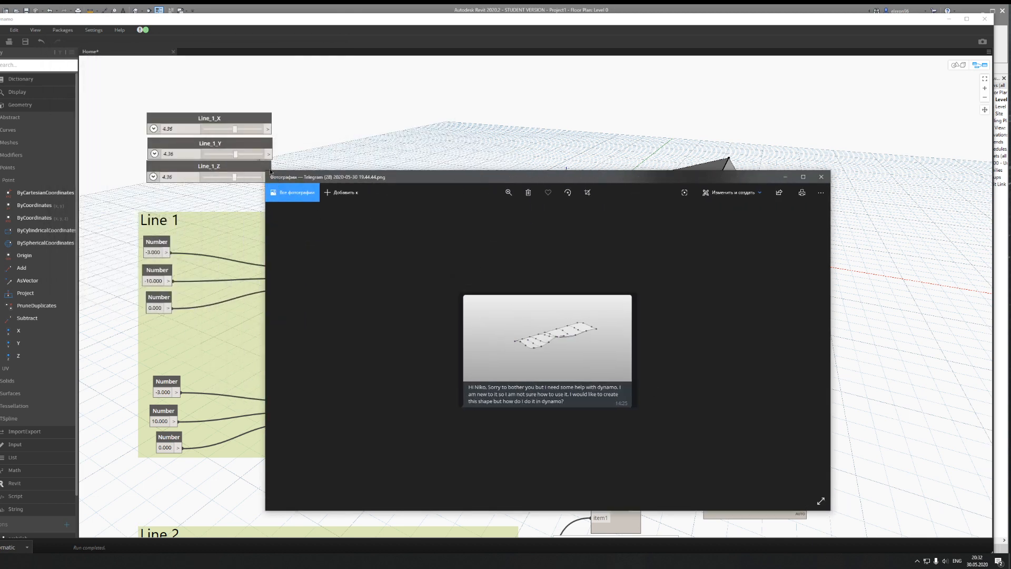
pyautogui.moveTo(266, 173); pyautogui.dragTo(115, 65)
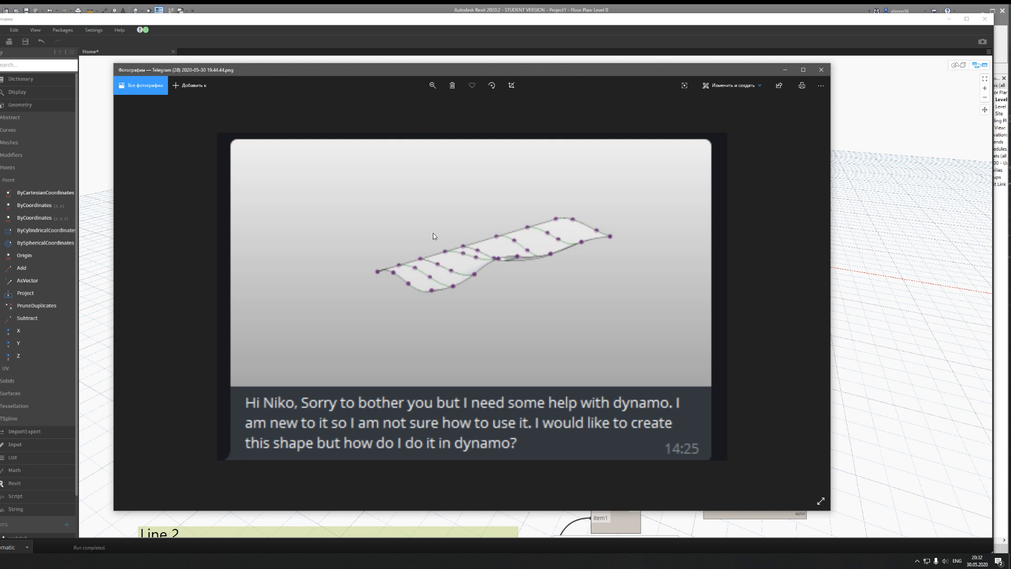
pyautogui.click(823, 71)
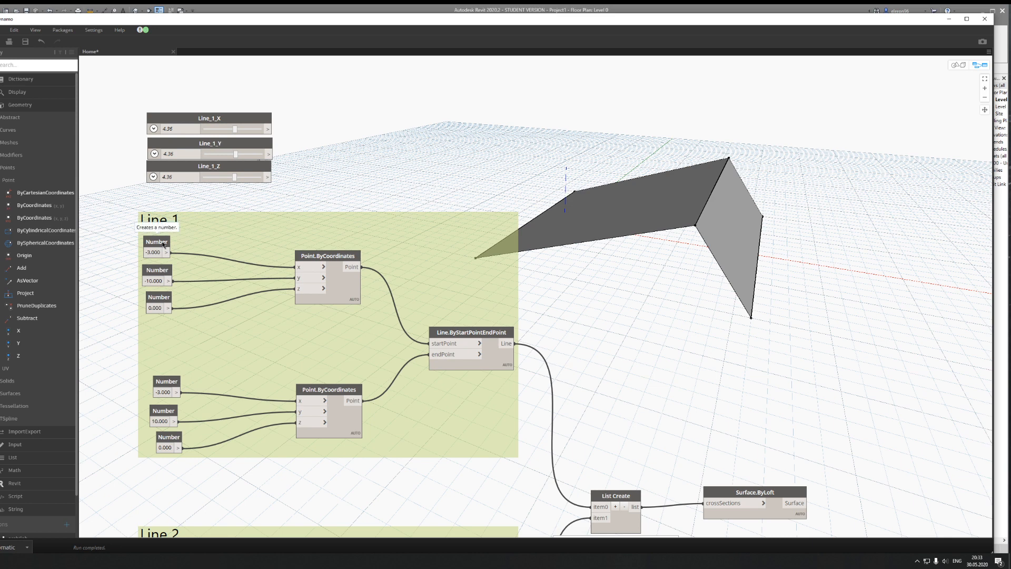
# Step: Set the Line_1_X slider to -3, Line_1_Y to -10 and Line_1_Z to 0
pyautogui.click(173, 130)
pyautogui.write('-3')
pyautogui.press('Return')
pyautogui.click(180, 146)
pyautogui.click(181, 153)
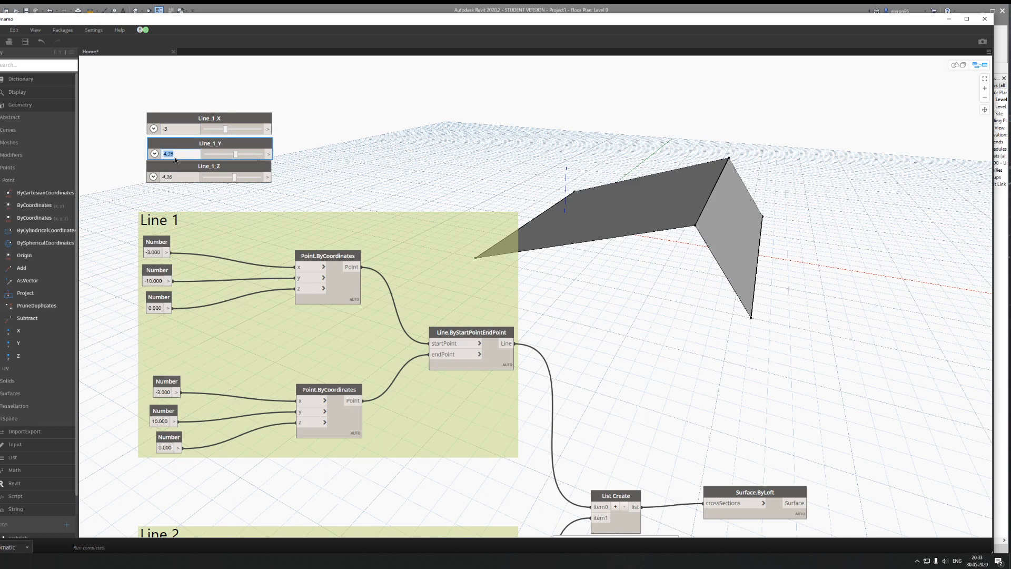
pyautogui.write('-10')
pyautogui.click(196, 177)
pyautogui.write('0')
pyautogui.click(321, 186)
# Step: Connect the Line_1_X, Line_1_Y and Line_1_Z sliders to the x, y and z inputs of Line 1's upper Point.ByCoordinates node
pyautogui.click(268, 129)
pyautogui.click(301, 267)
pyautogui.click(268, 153)
pyautogui.click(298, 278)
pyautogui.click(269, 177)
pyautogui.click(298, 289)
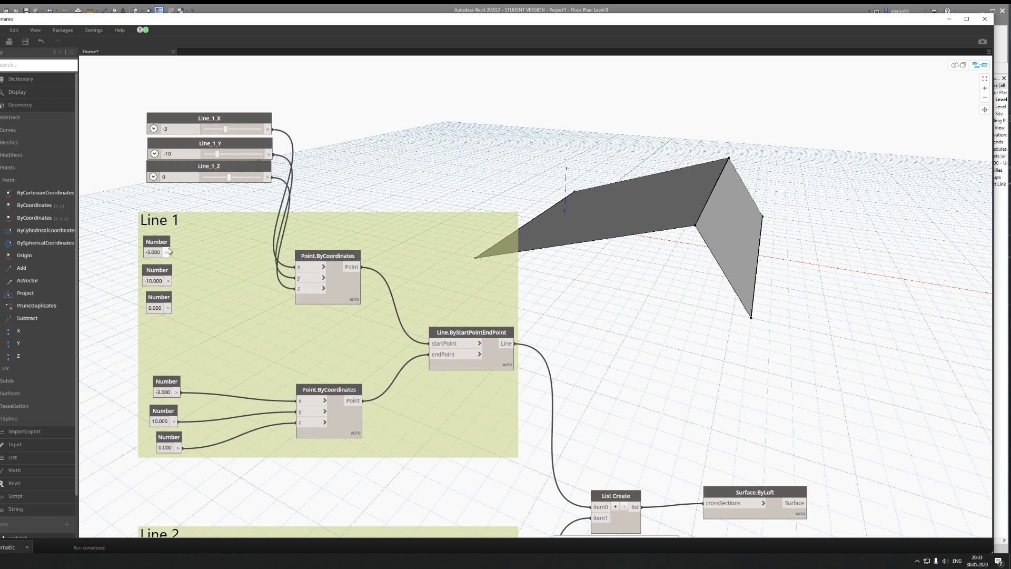
# Step: Delete the three disconnected Number nodes in Line 1 and move the three sliders into their place beside the upper Point.ByCoordinates node
pyautogui.moveTo(95, 225); pyautogui.dragTo(191, 323)
pyautogui.press('Delete')
pyautogui.moveTo(232, 83); pyautogui.dragTo(142, 190)
pyautogui.moveTo(185, 136); pyautogui.dragTo(192, 265)
pyautogui.click(231, 214)
pyautogui.moveTo(238, 238)
pyautogui.mouseDown()
pyautogui.moveTo(293, 186)
pyautogui.moveTo(236, 174)
pyautogui.moveTo(219, 194)
pyautogui.moveTo(258, 203)
pyautogui.moveTo(193, 266)
pyautogui.moveTo(237, 223)
pyautogui.moveTo(229, 240)
pyautogui.mouseUp()
pyautogui.moveTo(123, 179); pyautogui.dragTo(548, 491)
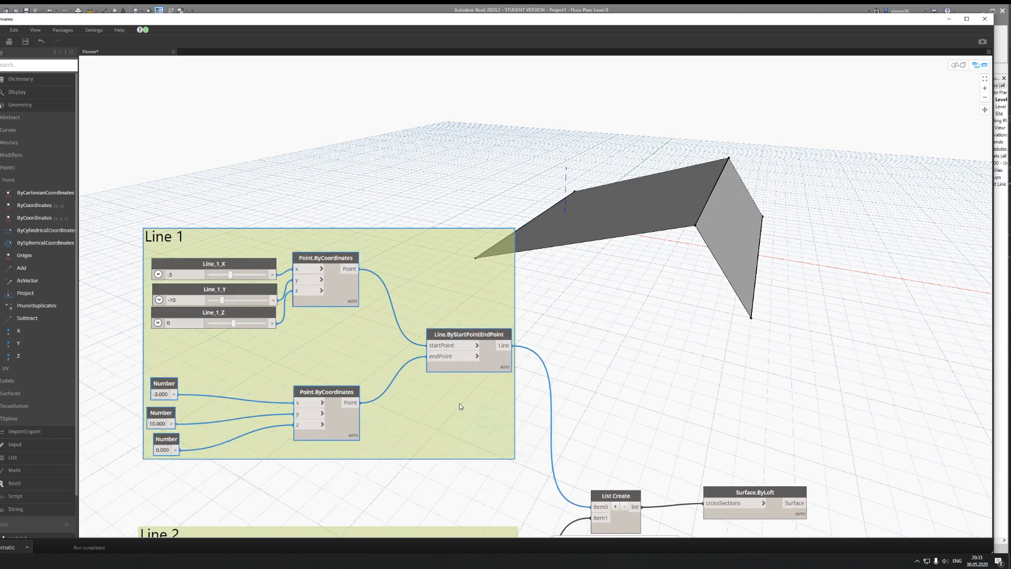
pyautogui.rightClick(461, 408)
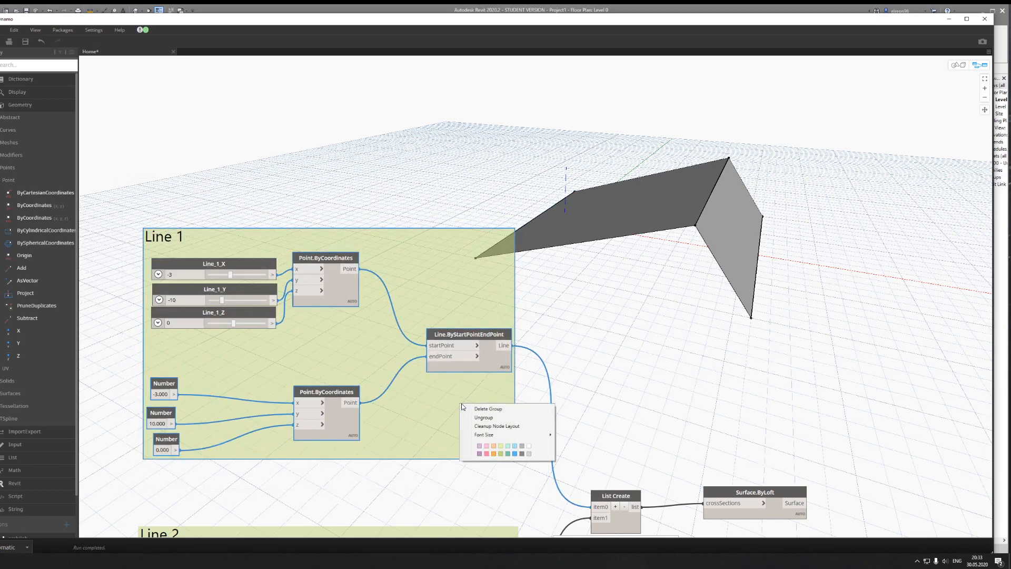
pyautogui.click(614, 354)
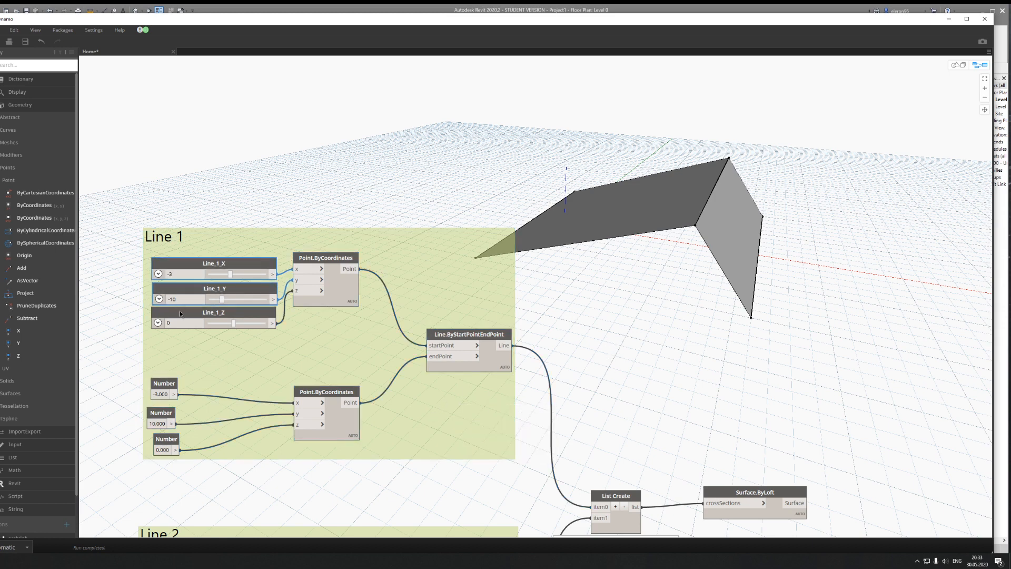
pyautogui.rightClick(337, 346)
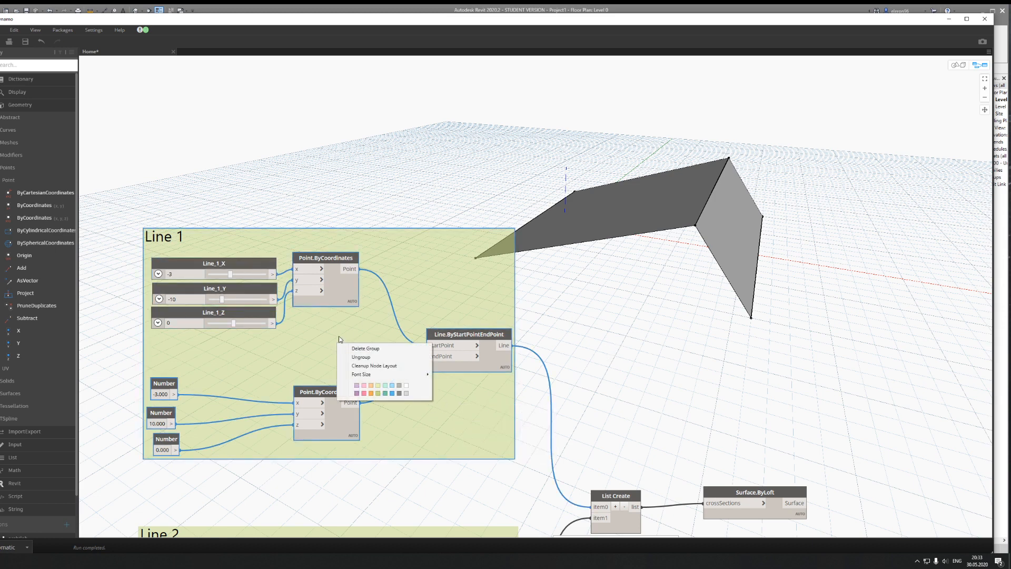
pyautogui.click(250, 351)
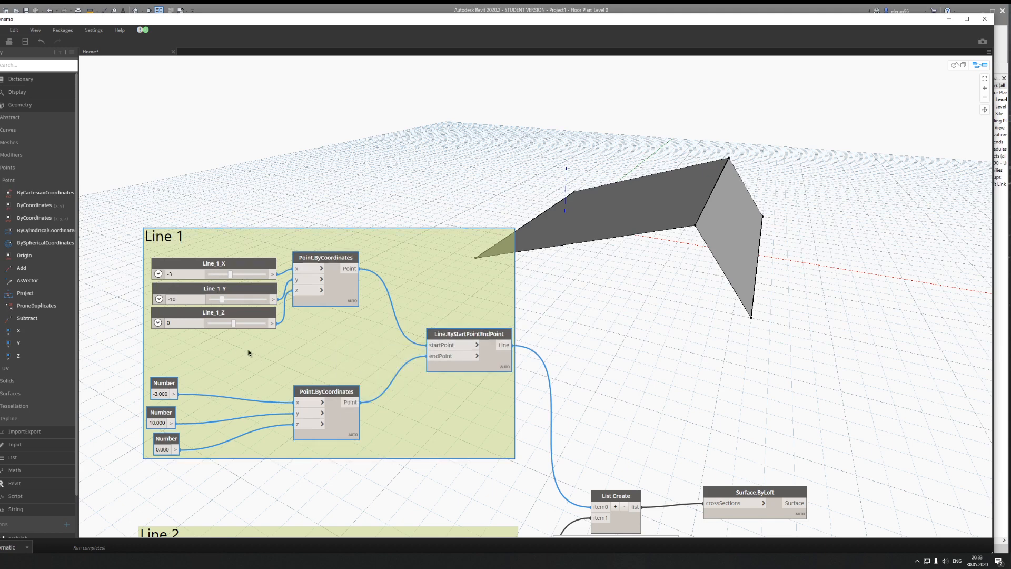
pyautogui.rightClick(249, 351)
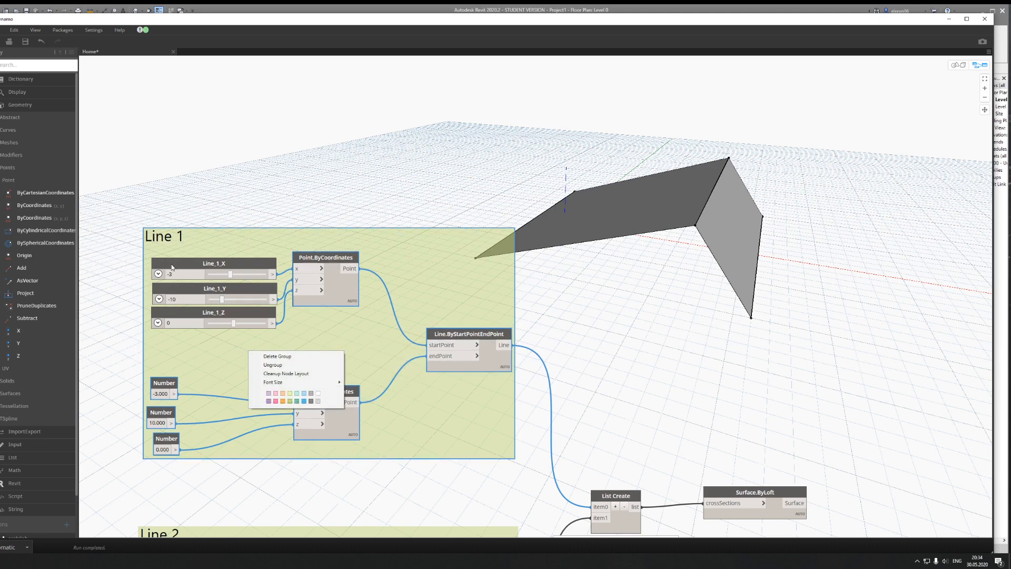
pyautogui.click(226, 233)
pyautogui.moveTo(110, 253); pyautogui.dragTo(284, 341)
pyautogui.rightClick(283, 342)
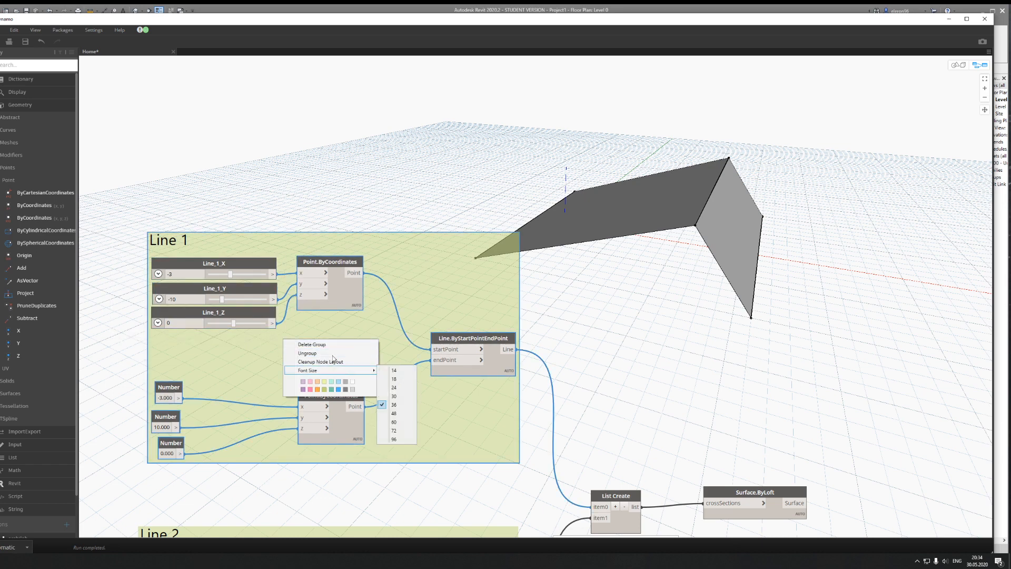
pyautogui.click(250, 254)
pyautogui.click(215, 251)
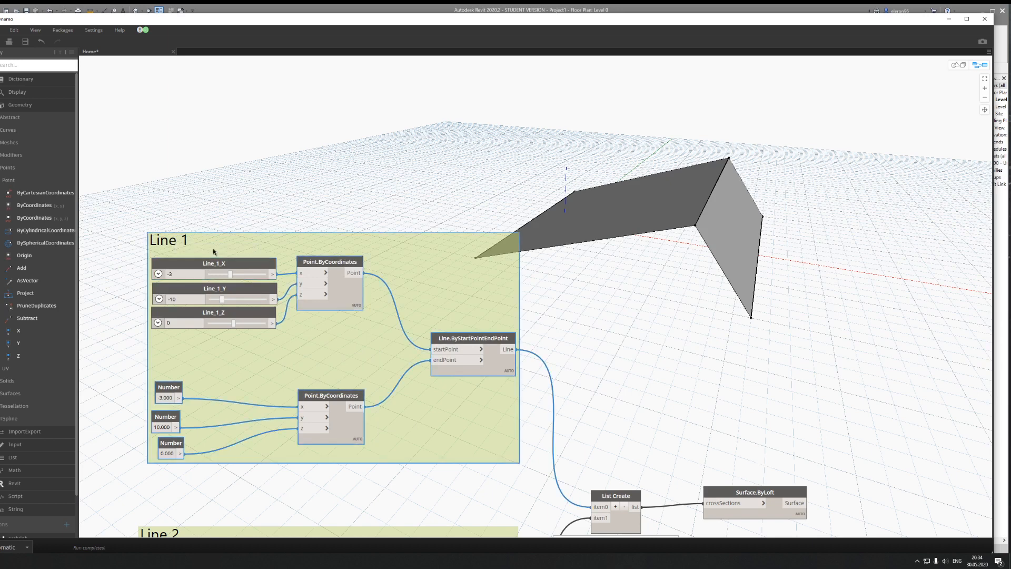
pyautogui.rightClick(215, 253)
pyautogui.click(191, 209)
# Step: Try to group the three Line_1 sliders, both on their own and together with all the Line 1 nodes
pyautogui.moveTo(114, 248); pyautogui.dragTo(289, 352)
pyautogui.rightClick(104, 316)
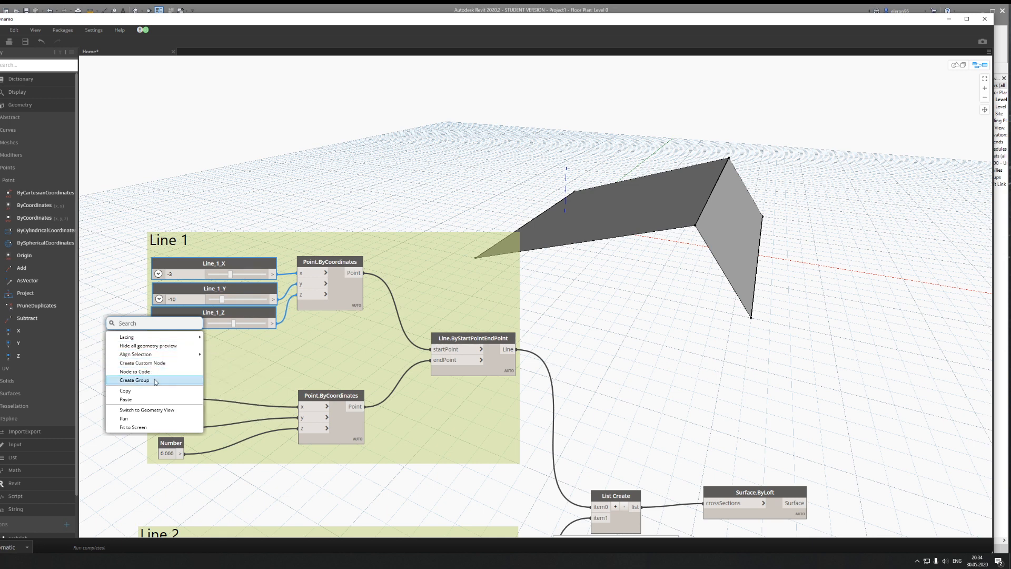
pyautogui.click(123, 245)
pyautogui.moveTo(116, 178); pyautogui.dragTo(532, 488)
pyautogui.rightClick(552, 286)
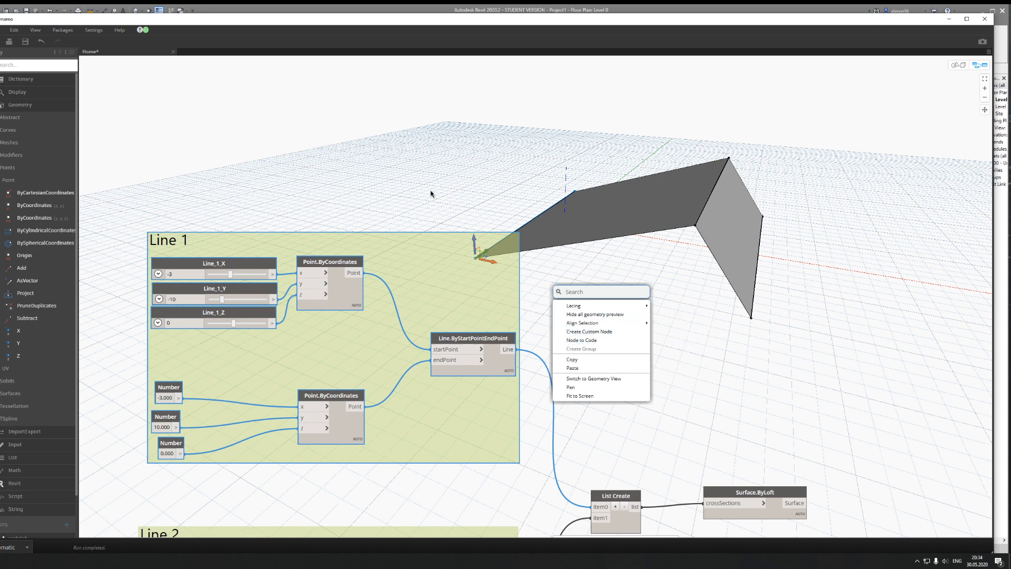
pyautogui.click(431, 195)
pyautogui.click(177, 275)
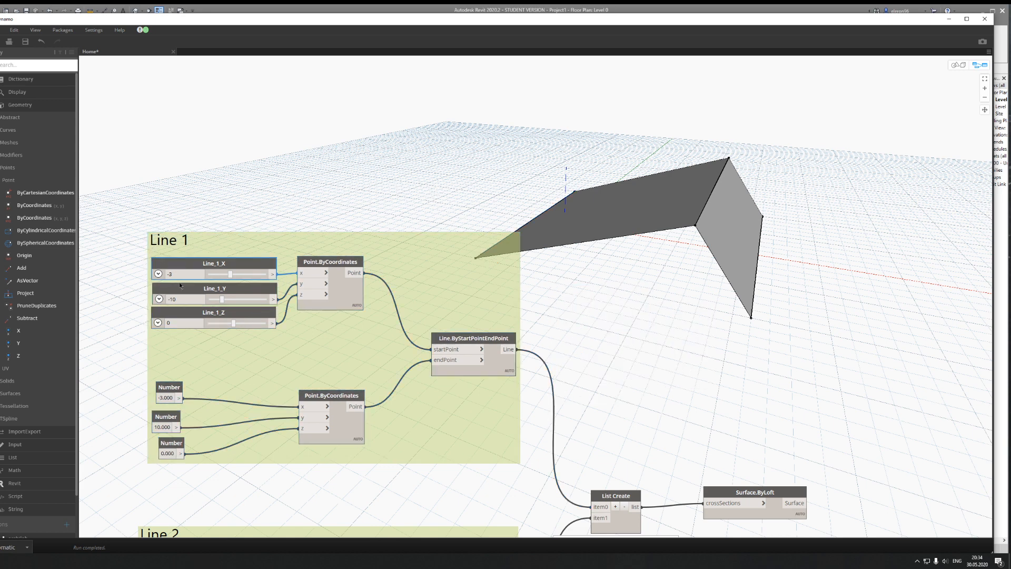
pyautogui.click(180, 298)
pyautogui.keyDown('shift'); pyautogui.click(180, 311); pyautogui.keyUp('shift')
pyautogui.keyDown('shift'); pyautogui.click(185, 290); pyautogui.keyUp('shift')
pyautogui.keyDown('shift'); pyautogui.click(190, 264); pyautogui.keyUp('shift')
pyautogui.rightClick(214, 253)
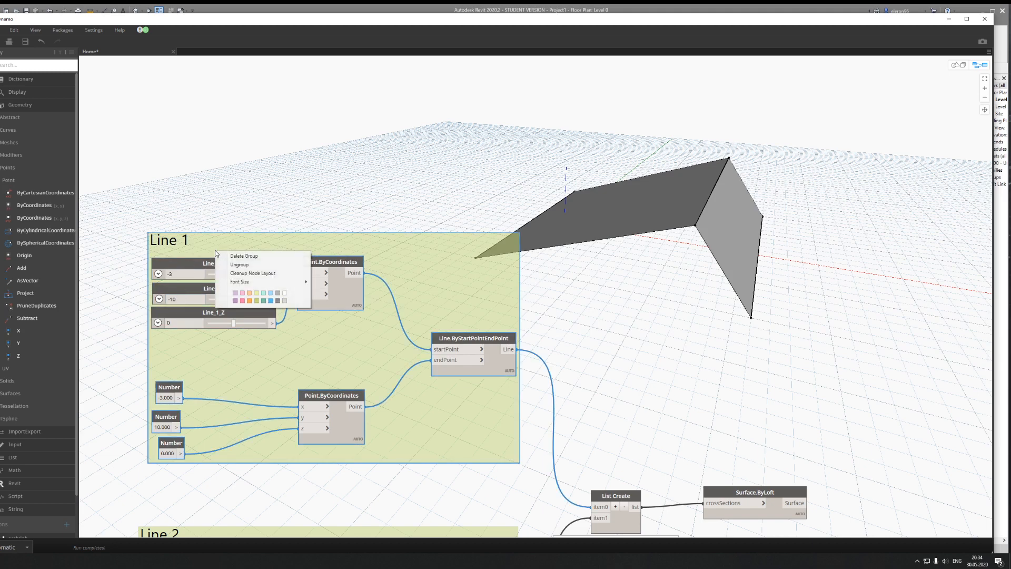
pyautogui.click(295, 201)
# Step: Adjust the Line 1 start point's sliders to Line_1_X -3 and Line_1_Y -9
pyautogui.moveTo(324, 217); pyautogui.dragTo(371, 147, button='middle')
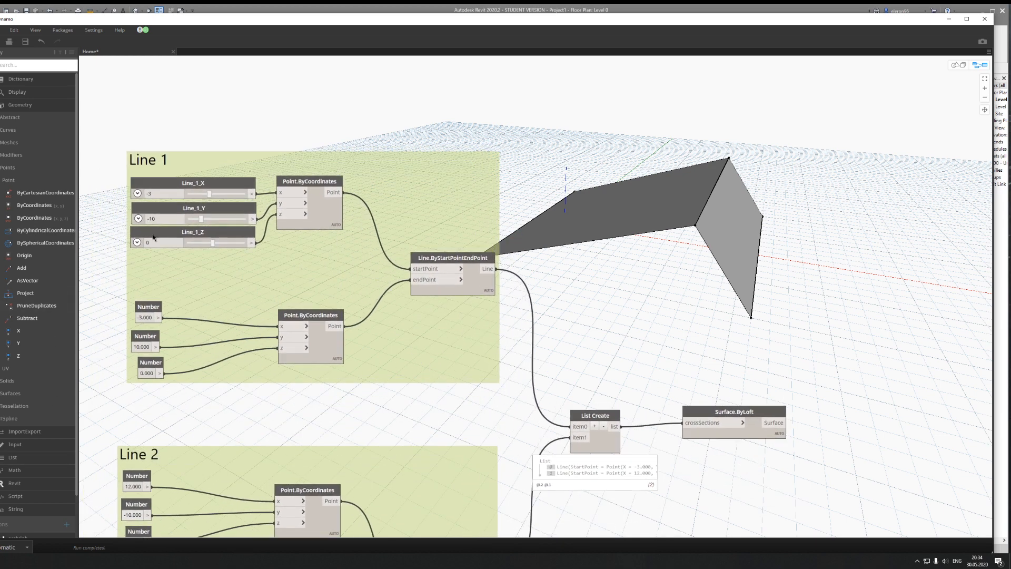
pyautogui.moveTo(230, 127); pyautogui.dragTo(212, 205, button='middle')
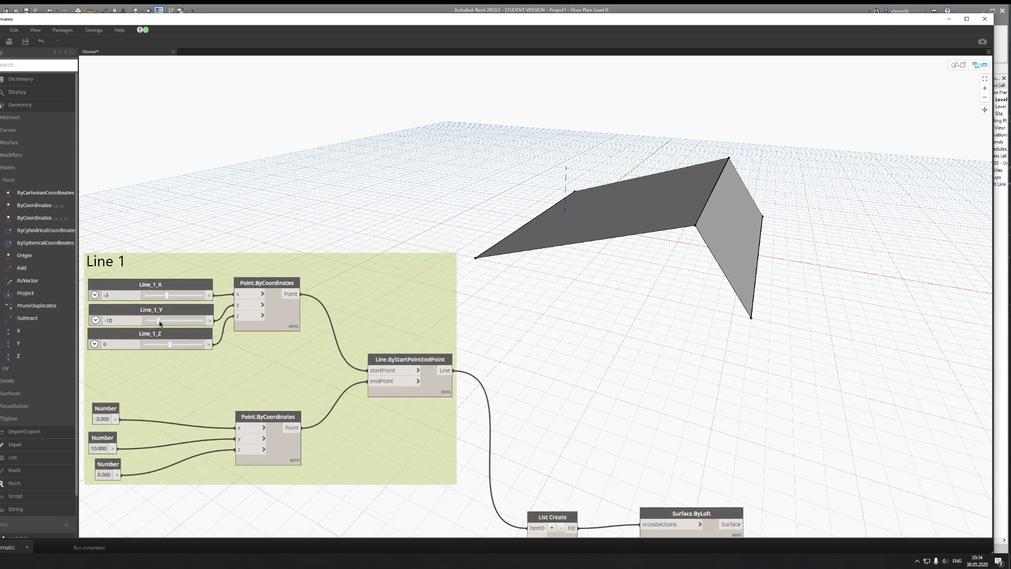
pyautogui.moveTo(159, 323); pyautogui.dragTo(168, 298)
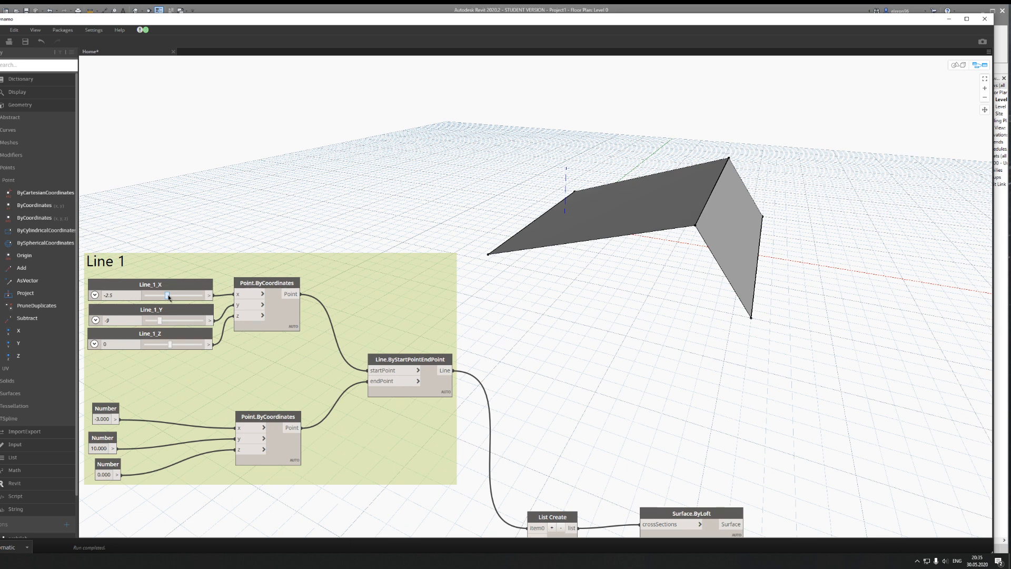
pyautogui.moveTo(169, 299); pyautogui.dragTo(169, 298)
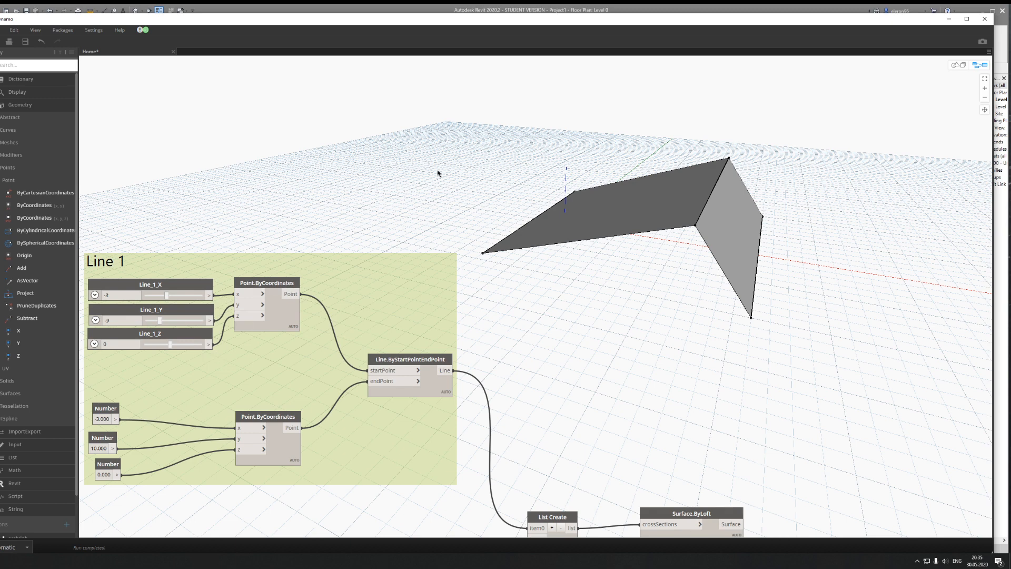
# Step: Delete the three Number nodes that feed the Line 1 end point
pyautogui.moveTo(513, 343); pyautogui.dragTo(545, 187, button='middle')
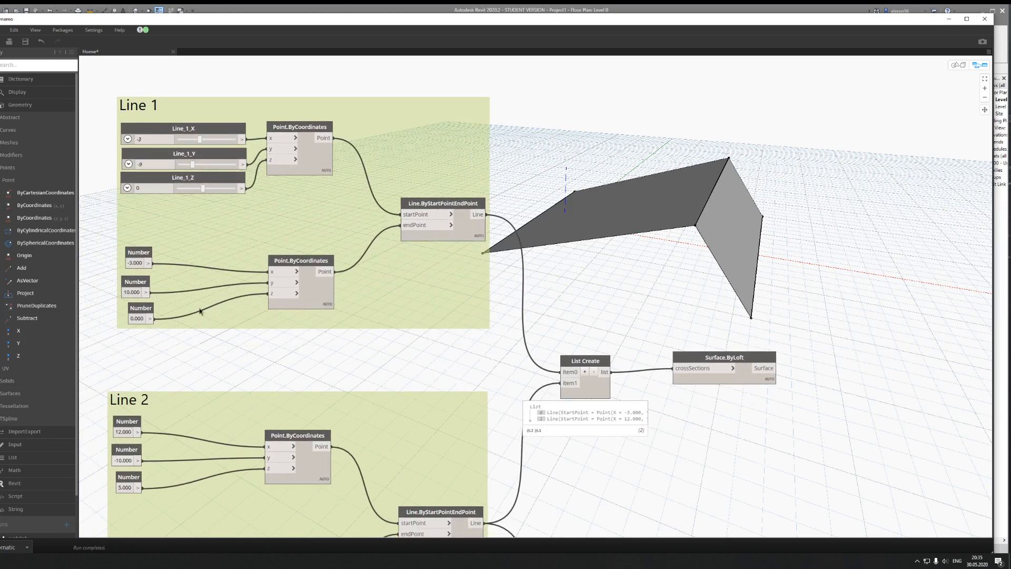
pyautogui.moveTo(200, 275); pyautogui.dragTo(283, 290, button='middle')
pyautogui.moveTo(161, 259); pyautogui.dragTo(283, 369)
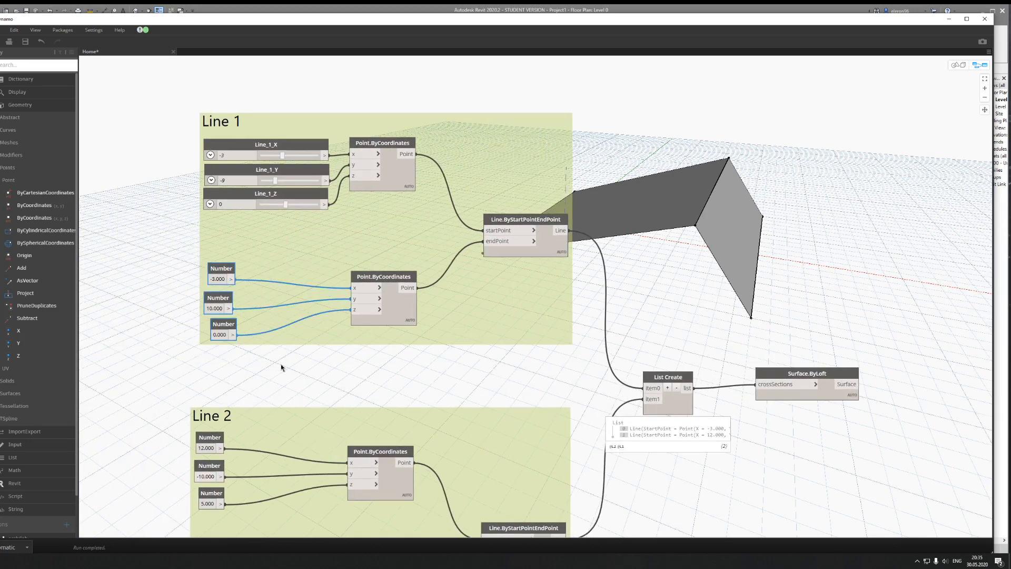
pyautogui.press('Delete')
# Step: Duplicate the three Line 1 start point sliders and place the copies beside the Line 1 end point node
pyautogui.moveTo(280, 246); pyautogui.dragTo(198, 141)
pyautogui.hotkey('ctrl', 'c')
pyautogui.hotkey('ctrl', 'v')
pyautogui.moveTo(388, 201); pyautogui.dragTo(247, 271)
# Step: Connect the copied sliders to the x, y and z inputs of the Line 1 end point
pyautogui.click(319, 279)
pyautogui.click(354, 288)
pyautogui.click(314, 305)
pyautogui.click(354, 299)
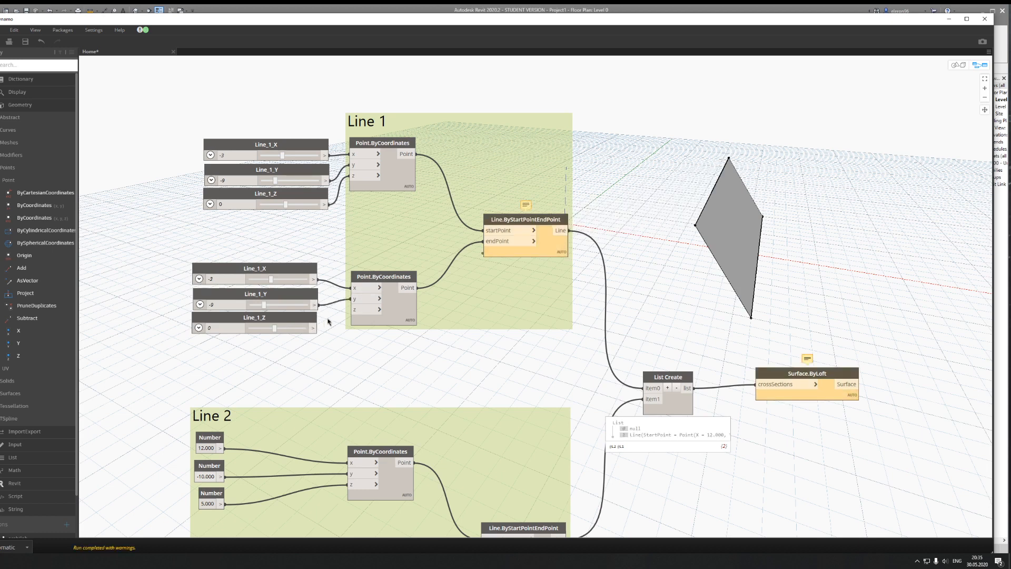
pyautogui.click(314, 328)
pyautogui.click(354, 310)
# Step: Try the Line 1 end point sliders at X 3.5 and Y 4
pyautogui.moveTo(272, 285)
pyautogui.mouseDown()
pyautogui.moveTo(287, 284)
pyautogui.moveTo(273, 304)
pyautogui.mouseUp()
pyautogui.click(279, 306)
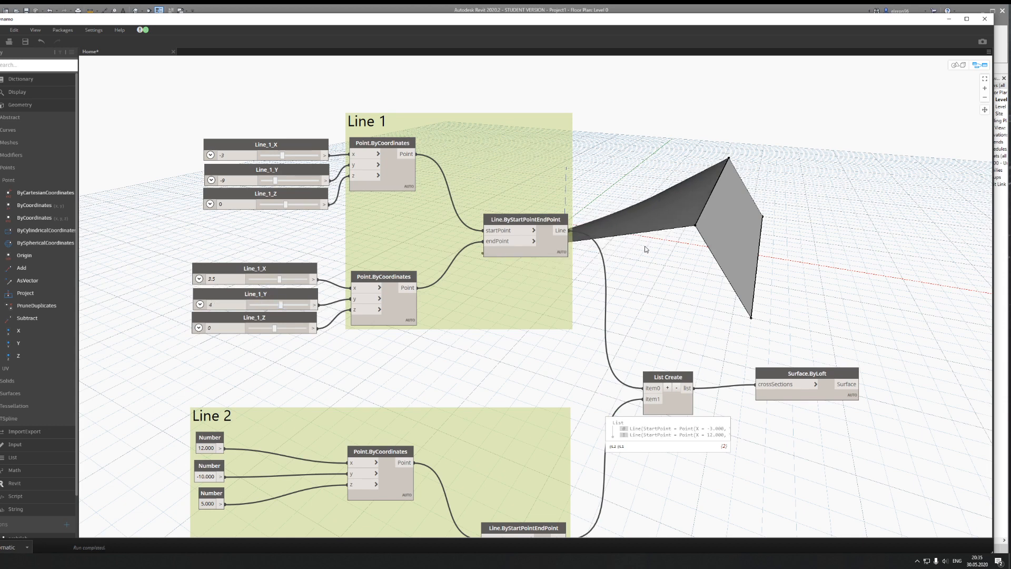
pyautogui.scroll(-4, 638, 249)
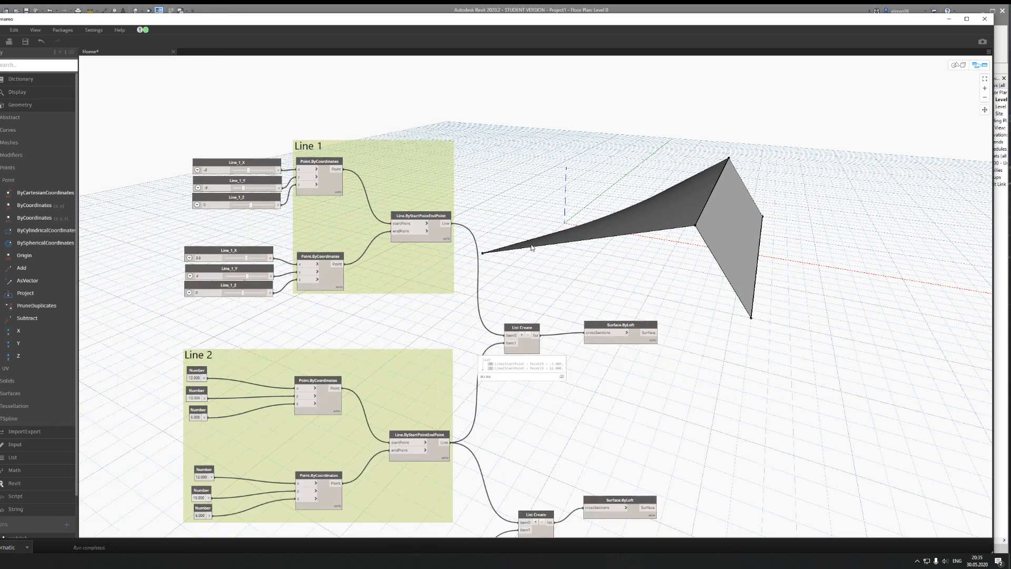
pyautogui.scroll(2, 531, 246)
pyautogui.scroll(1, 232, 217)
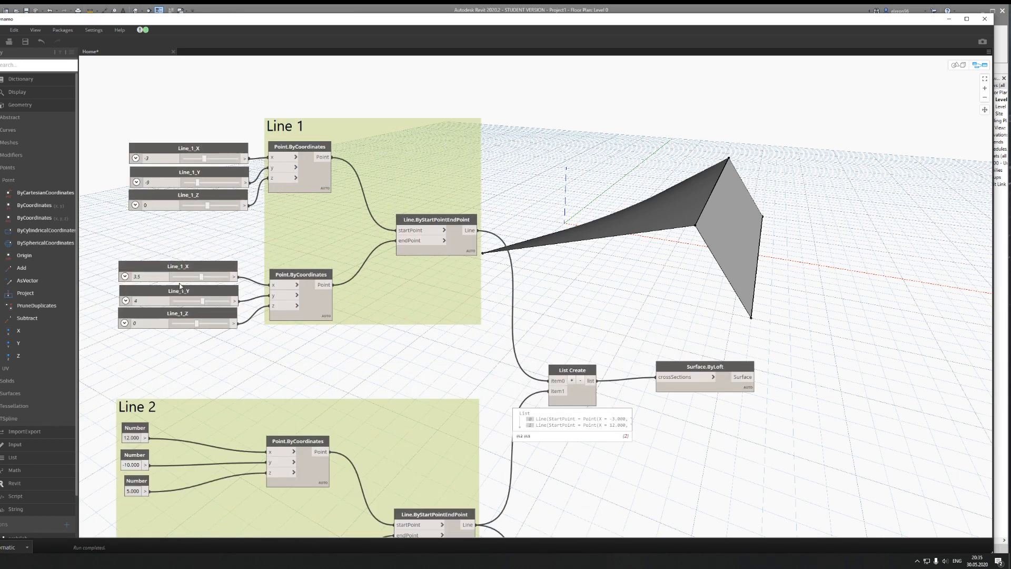
# Step: Adjust the Line 1 end point sliders to X -3.5 and Y 8.5, orbiting the geometry to check the surface
pyautogui.moveTo(202, 301); pyautogui.dragTo(193, 276)
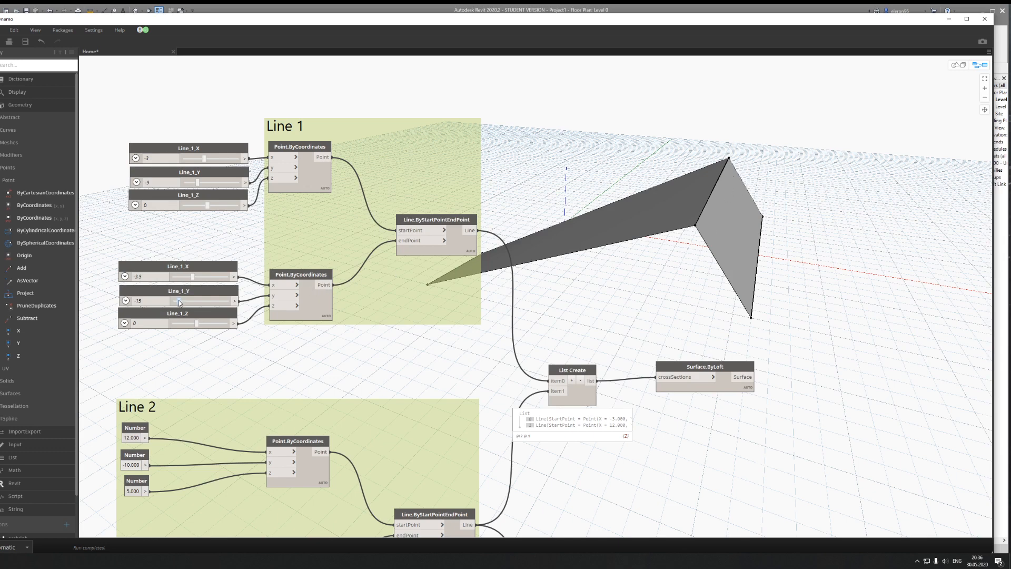
pyautogui.moveTo(180, 302); pyautogui.dragTo(199, 301)
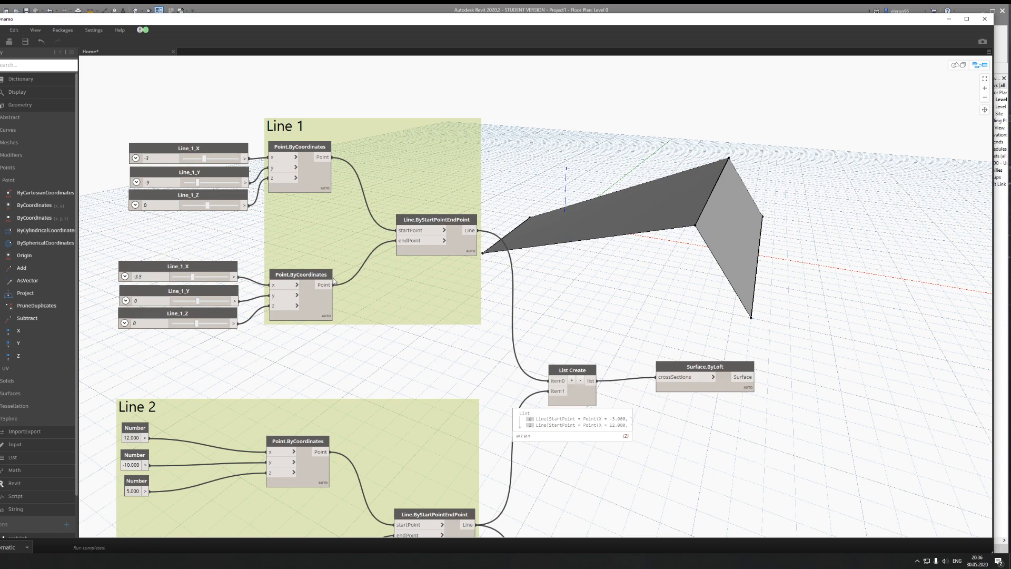
pyautogui.click(955, 65)
pyautogui.moveTo(545, 169); pyautogui.dragTo(577, 185, button='right')
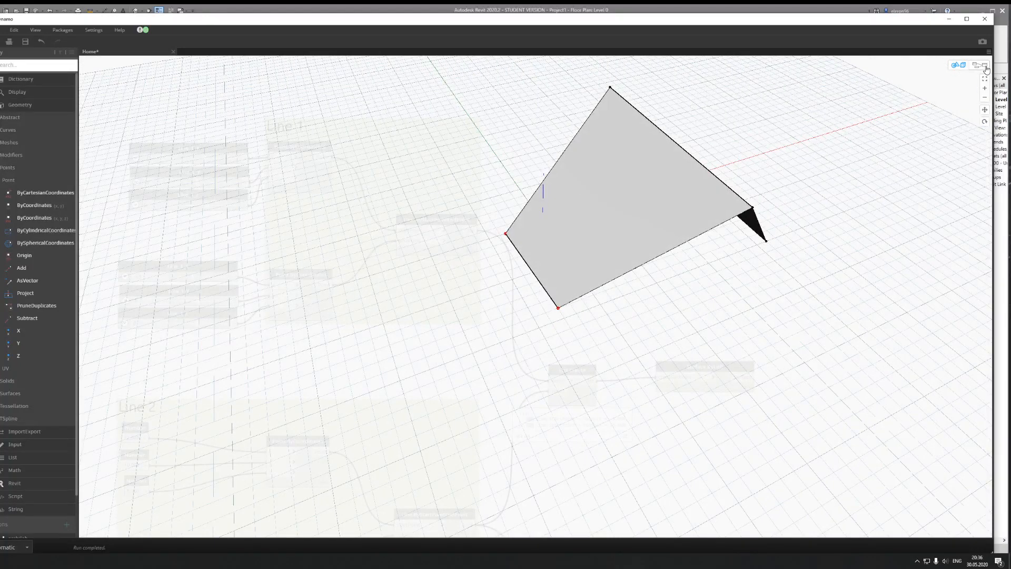
pyautogui.click(980, 65)
pyautogui.moveTo(196, 301); pyautogui.dragTo(207, 299)
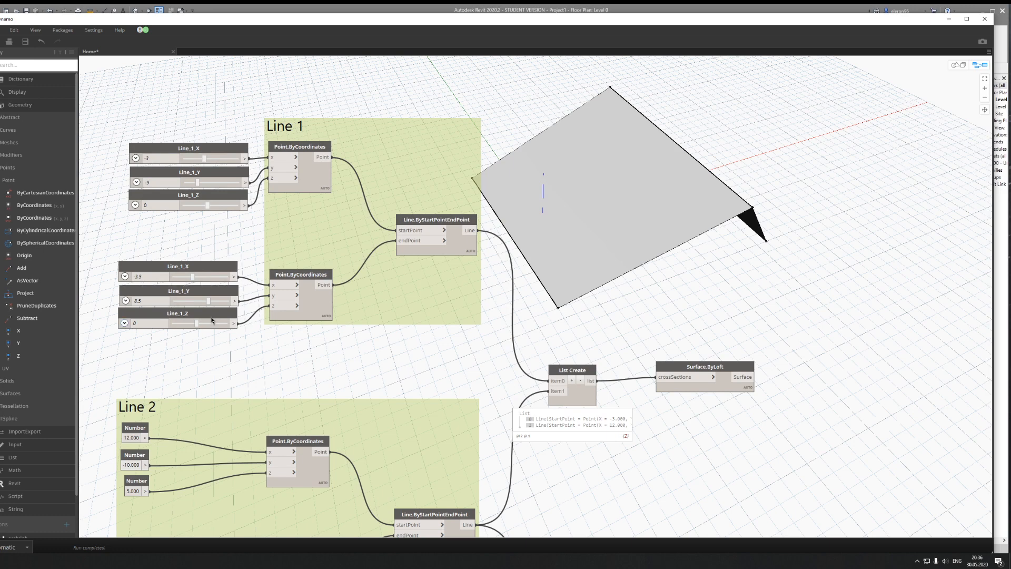
# Step: Try out the Line 1 end point's Z slider and reset it to 0
pyautogui.moveTo(198, 322); pyautogui.dragTo(202, 323)
pyautogui.click(151, 324)
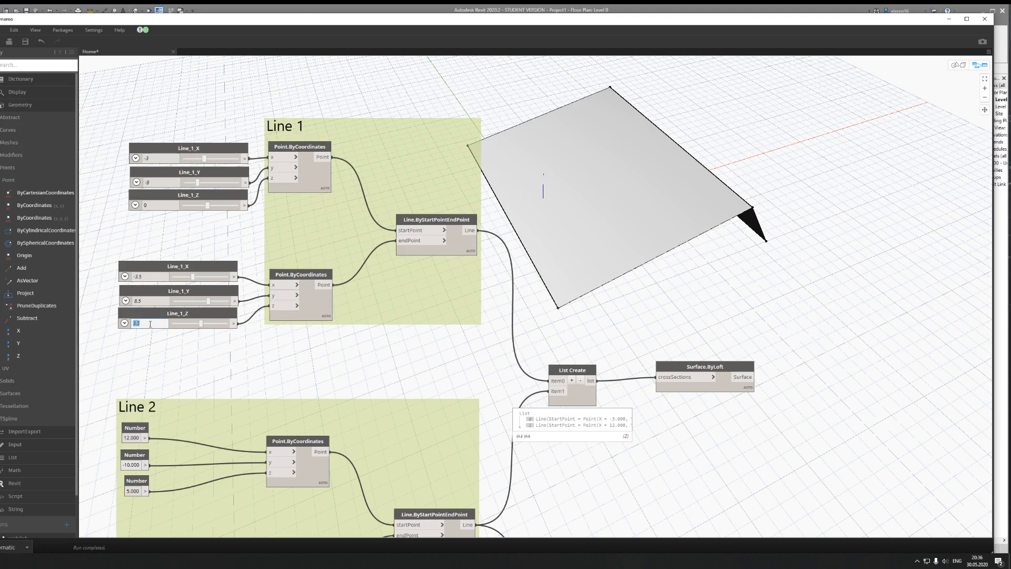
pyautogui.write('0')
pyautogui.press('Return')
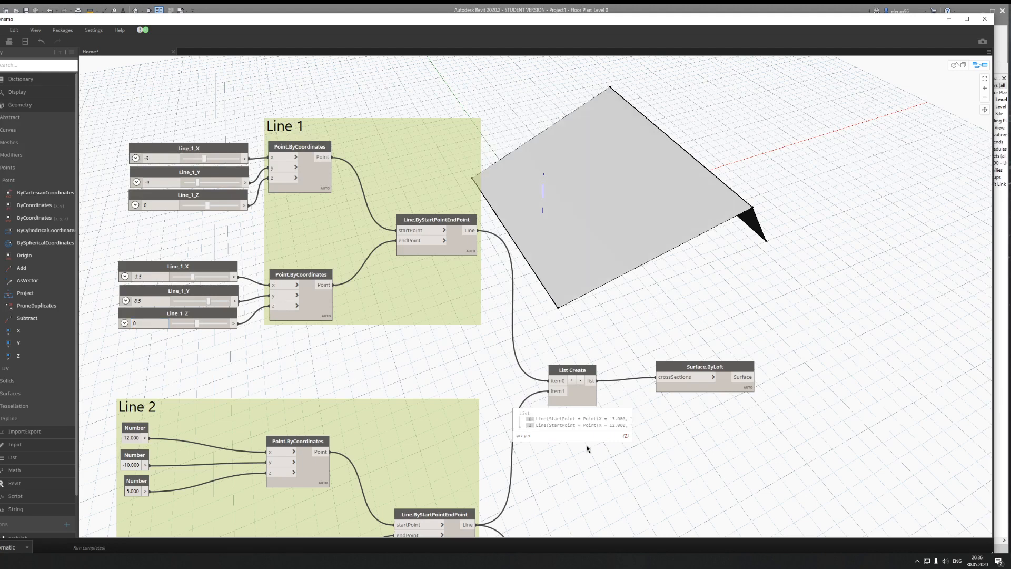
pyautogui.moveTo(586, 446); pyautogui.dragTo(669, 281, button='middle')
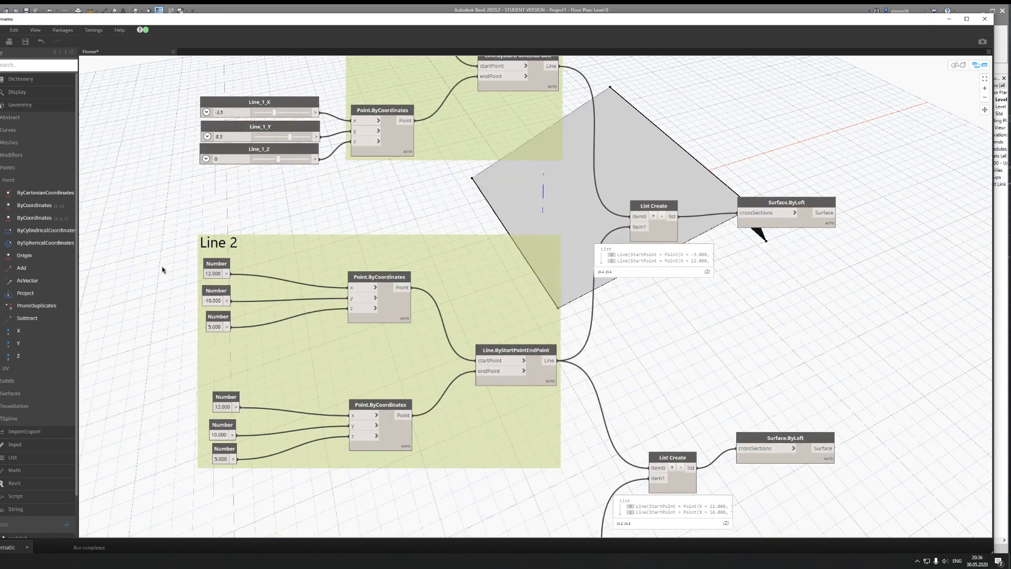
pyautogui.scroll(-2, 168, 270)
pyautogui.moveTo(473, 260); pyautogui.dragTo(396, 261, button='middle')
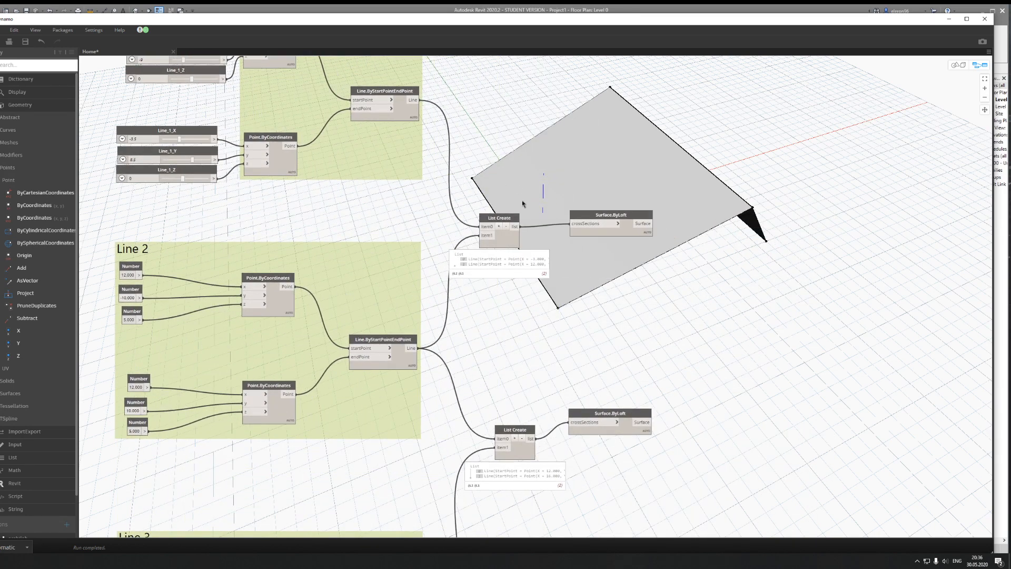
pyautogui.moveTo(484, 320); pyautogui.dragTo(526, 346, button='middle')
pyautogui.moveTo(419, 316); pyautogui.dragTo(486, 298, button='middle')
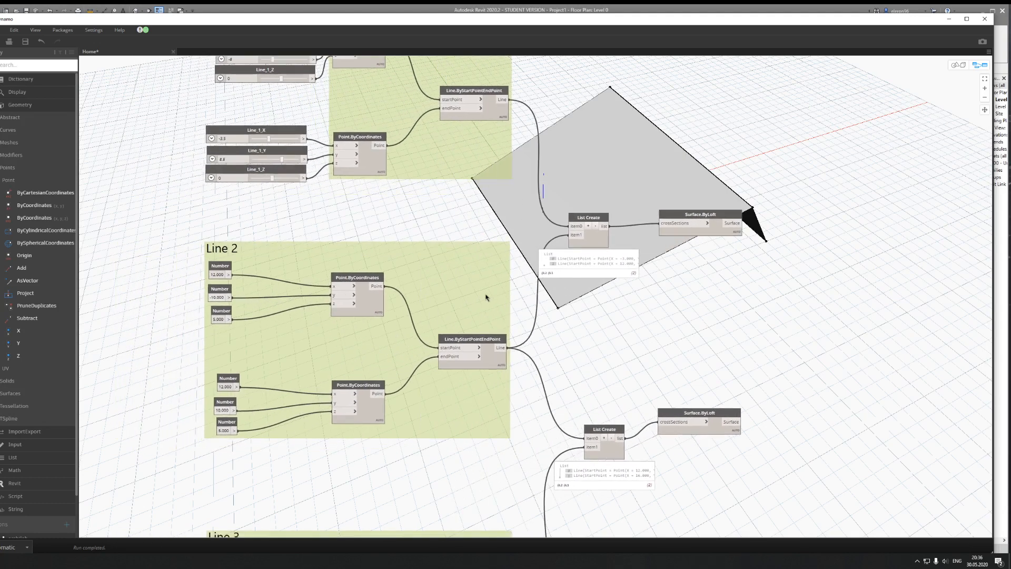
pyautogui.scroll(2, 211, 295)
pyautogui.scroll(-5, 217, 291)
pyautogui.moveTo(224, 302); pyautogui.dragTo(291, 327, button='middle')
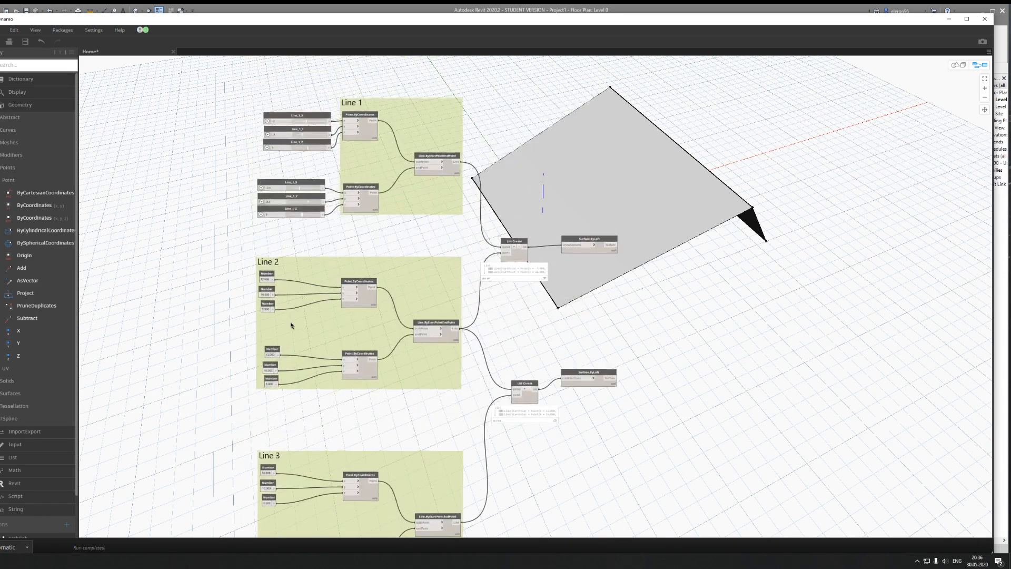
pyautogui.scroll(4, 280, 279)
pyautogui.moveTo(190, 272); pyautogui.dragTo(288, 358)
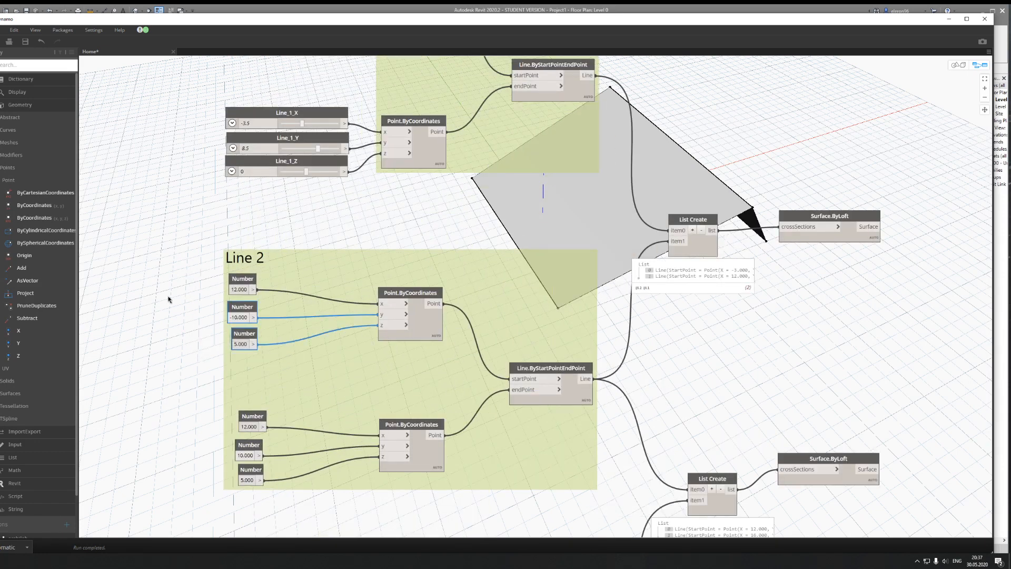
pyautogui.click(180, 297)
# Step: Duplicate the three Line 1 end point sliders and place the copies beside the Line 2 start point's Number nodes
pyautogui.scroll(1, 225, 236)
pyautogui.moveTo(225, 237); pyautogui.dragTo(286, 356, button='middle')
pyautogui.moveTo(250, 170); pyautogui.dragTo(377, 248)
pyautogui.moveTo(446, 300); pyautogui.dragTo(429, 305)
pyautogui.hotkey('ctrl', 'c')
pyautogui.hotkey('ctrl', 'v')
pyautogui.moveTo(514, 275); pyautogui.dragTo(189, 451)
# Step: Set the copied sliders beside the Line 2 group to X 12, Y -10 and Z 5
pyautogui.scroll(3, 226, 343)
pyautogui.click(221, 368)
pyautogui.write('12')
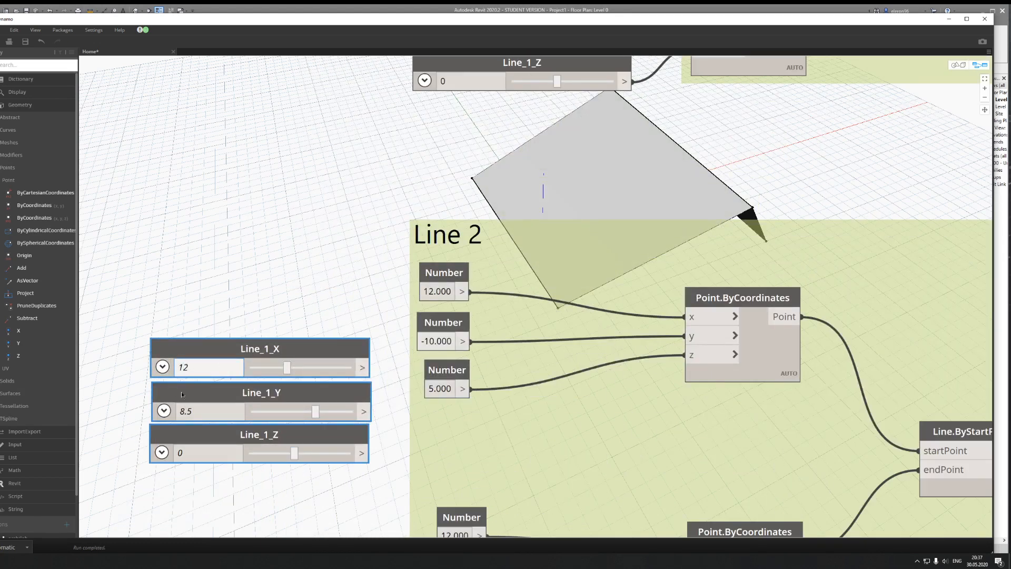
pyautogui.click(197, 411)
pyautogui.write('-10')
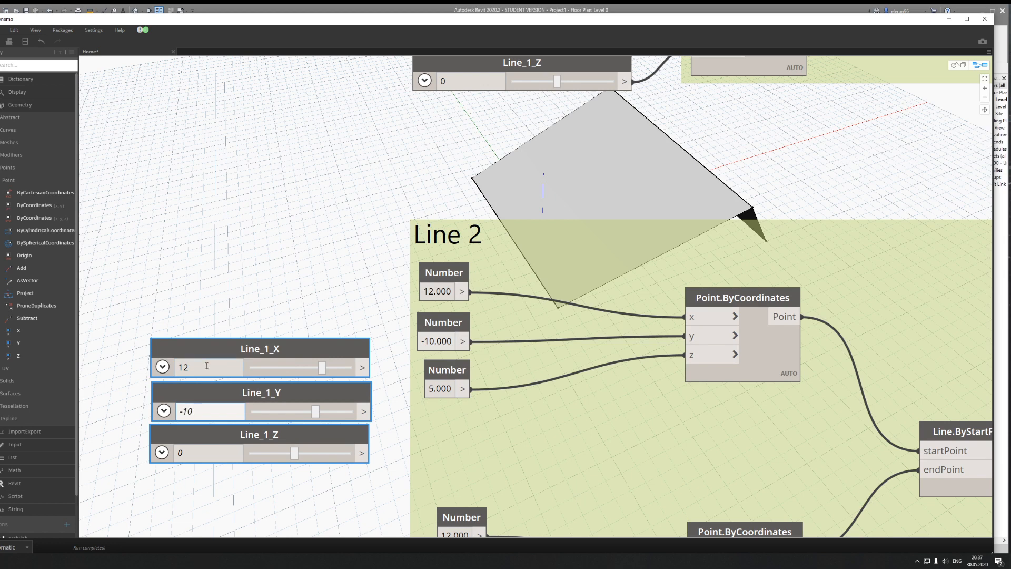
pyautogui.click(201, 452)
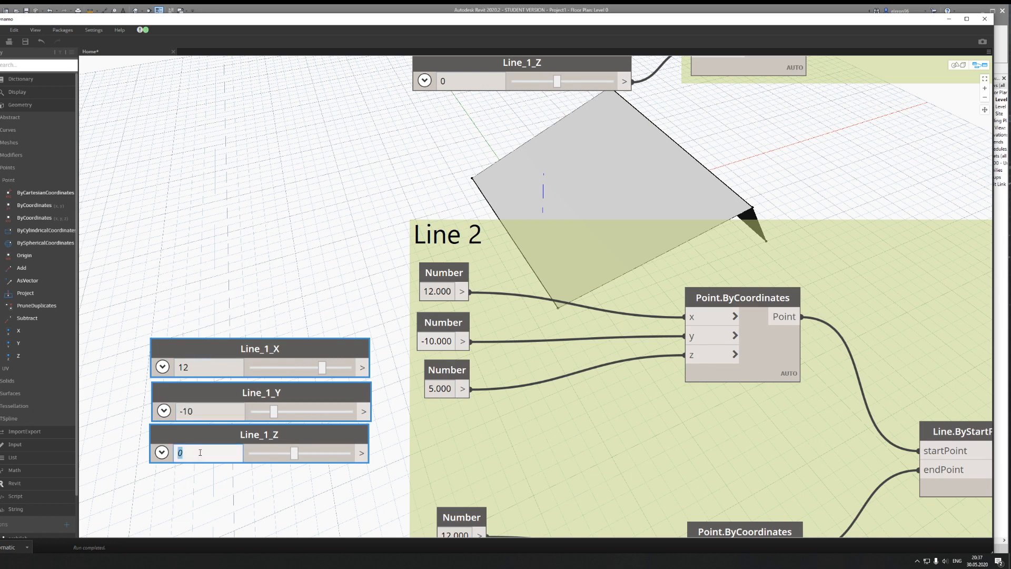
pyautogui.write('5')
pyautogui.click(269, 332)
# Step: Connect the sliders to the Line 2 start point's x, y and z inputs and delete the three replaced Number nodes
pyautogui.click(362, 367)
pyautogui.click(685, 316)
pyautogui.click(364, 412)
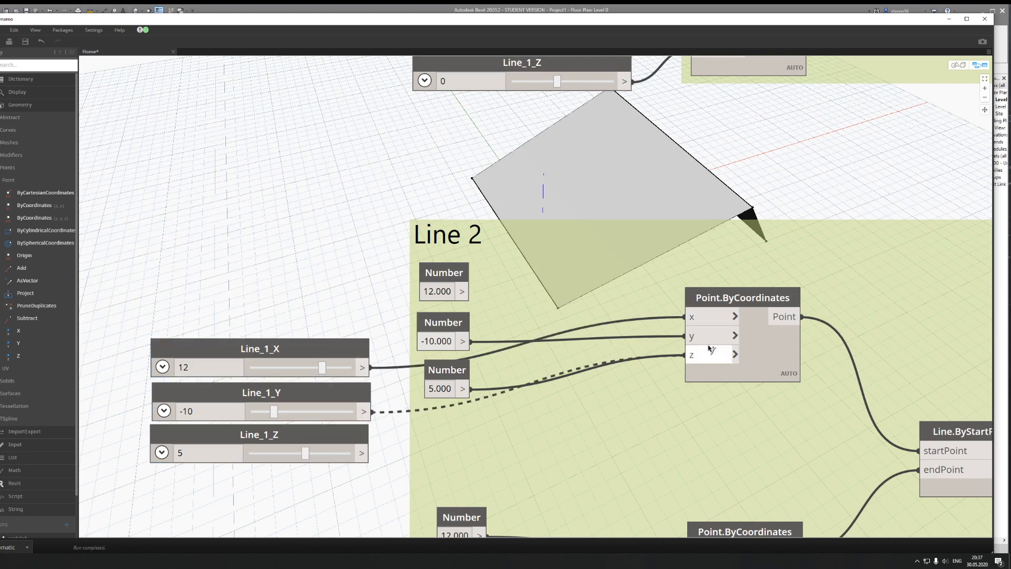
pyautogui.click(685, 336)
pyautogui.click(363, 452)
pyautogui.click(685, 355)
pyautogui.moveTo(389, 258); pyautogui.dragTo(485, 429)
pyautogui.press('Delete')
# Step: Duplicate the Line 2 start point sliders and arrange the copies beside the Line 2 end point's Number nodes
pyautogui.moveTo(383, 419); pyautogui.dragTo(411, 221, button='middle')
pyautogui.moveTo(325, 97); pyautogui.dragTo(217, 281)
pyautogui.hotkey('ctrl', 'c')
pyautogui.hotkey('ctrl', 'v')
pyautogui.moveTo(464, 261); pyautogui.dragTo(215, 329)
pyautogui.click(258, 302)
pyautogui.moveTo(323, 137); pyautogui.dragTo(190, 288)
pyautogui.moveTo(244, 147); pyautogui.dragTo(265, 97)
pyautogui.click(313, 271)
pyautogui.moveTo(382, 343); pyautogui.dragTo(344, 334, button='middle')
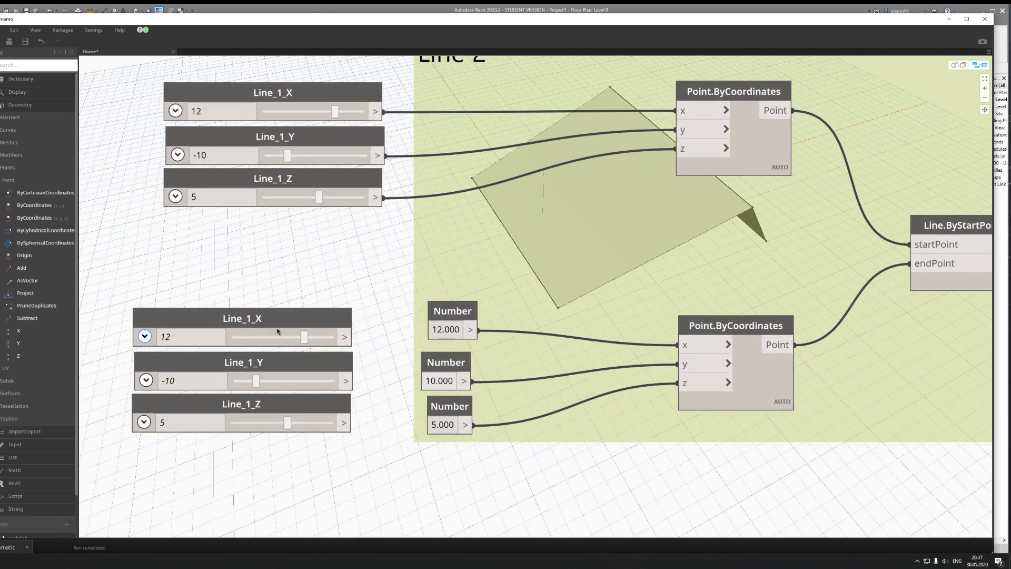
# Step: Set the copied Y slider for the Line 2 end point to 10
pyautogui.moveTo(312, 284); pyautogui.dragTo(294, 284, button='middle')
pyautogui.click(166, 380)
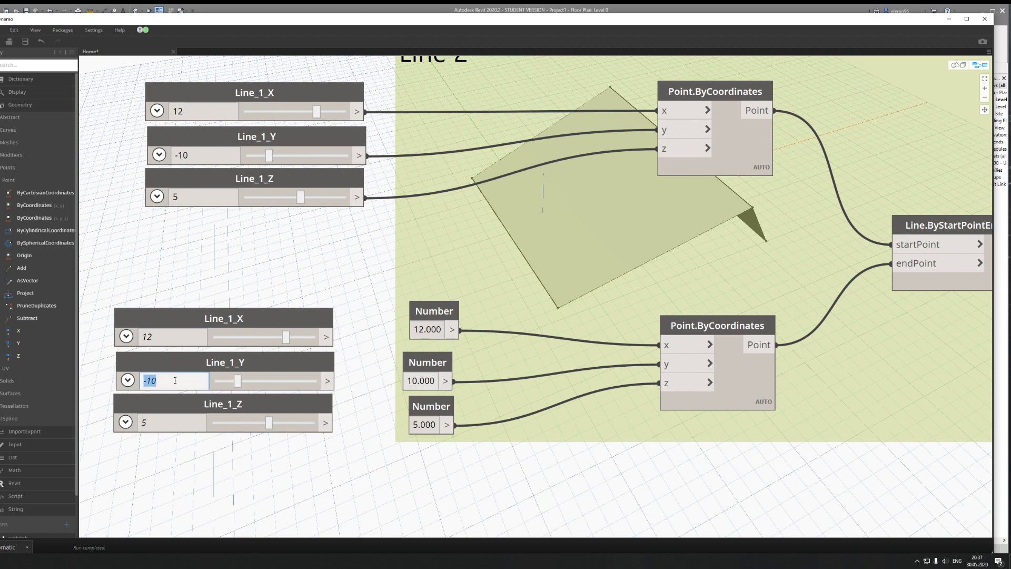
pyautogui.write('10')
pyautogui.press('Return')
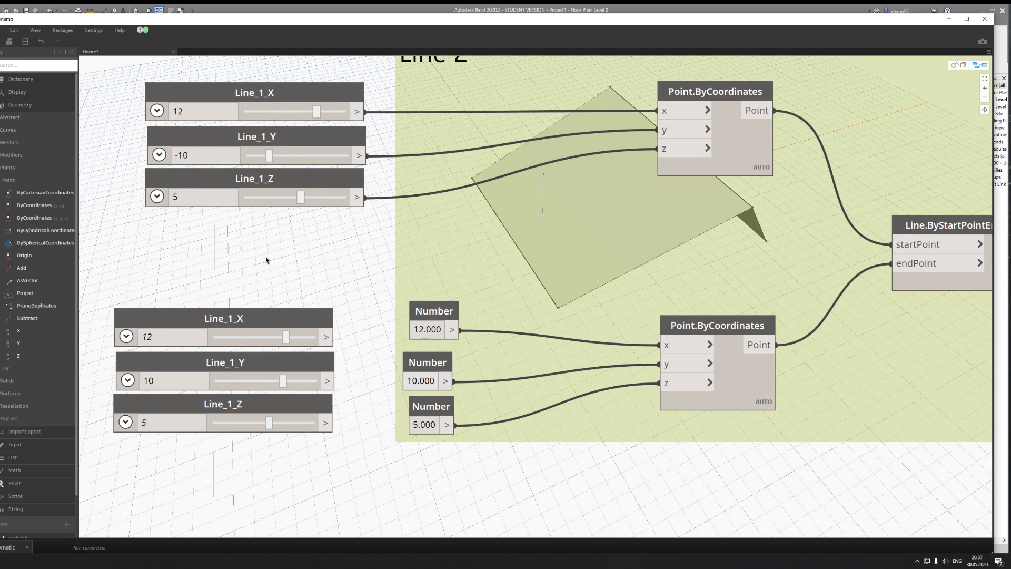
# Step: Connect the copied sliders to the Line 2 end point's x, y and z inputs and delete its three Number nodes
pyautogui.moveTo(332, 337); pyautogui.dragTo(659, 345)
pyautogui.moveTo(327, 381); pyautogui.dragTo(659, 365)
pyautogui.moveTo(327, 423); pyautogui.dragTo(659, 383)
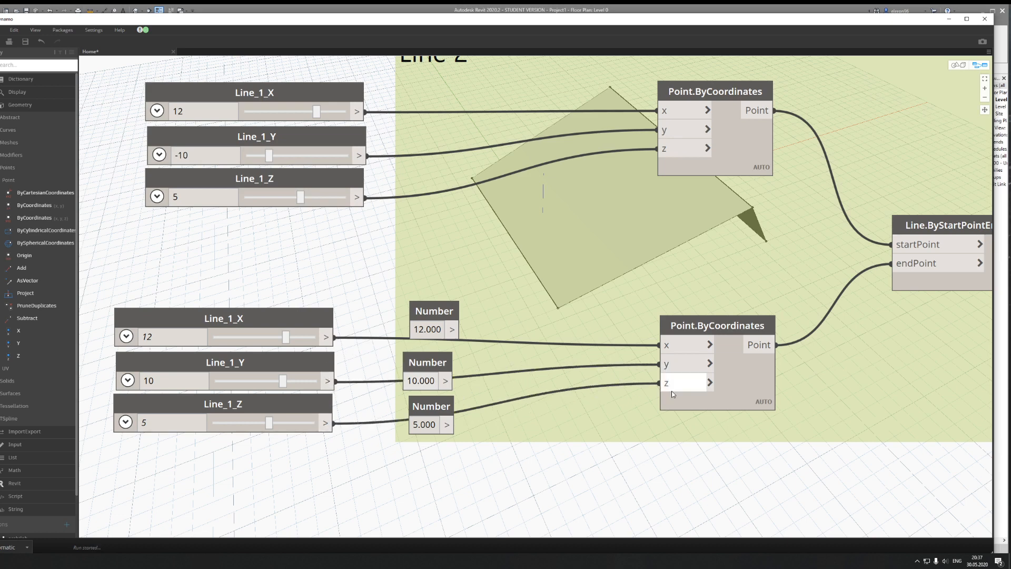
pyautogui.moveTo(357, 302); pyautogui.dragTo(474, 477)
pyautogui.press('Delete')
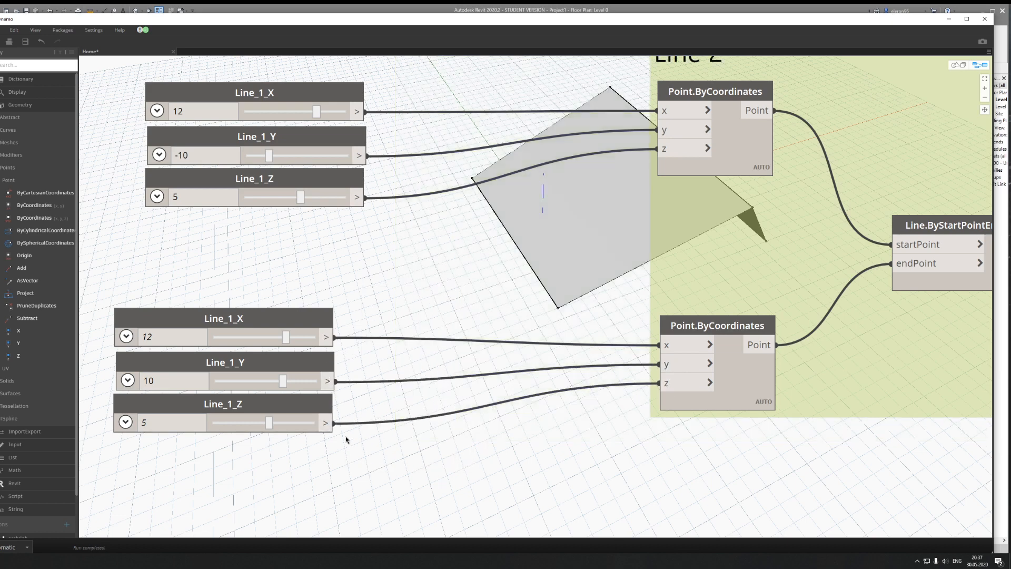
# Step: Duplicate the three Line 2 end point sliders and place the copies beside the Line 3 start point's Number nodes
pyautogui.moveTo(353, 426); pyautogui.dragTo(374, 362, button='middle')
pyautogui.scroll(-3, 375, 362)
pyautogui.moveTo(408, 321); pyautogui.dragTo(409, 249, button='middle')
pyautogui.moveTo(176, 158); pyautogui.dragTo(400, 295)
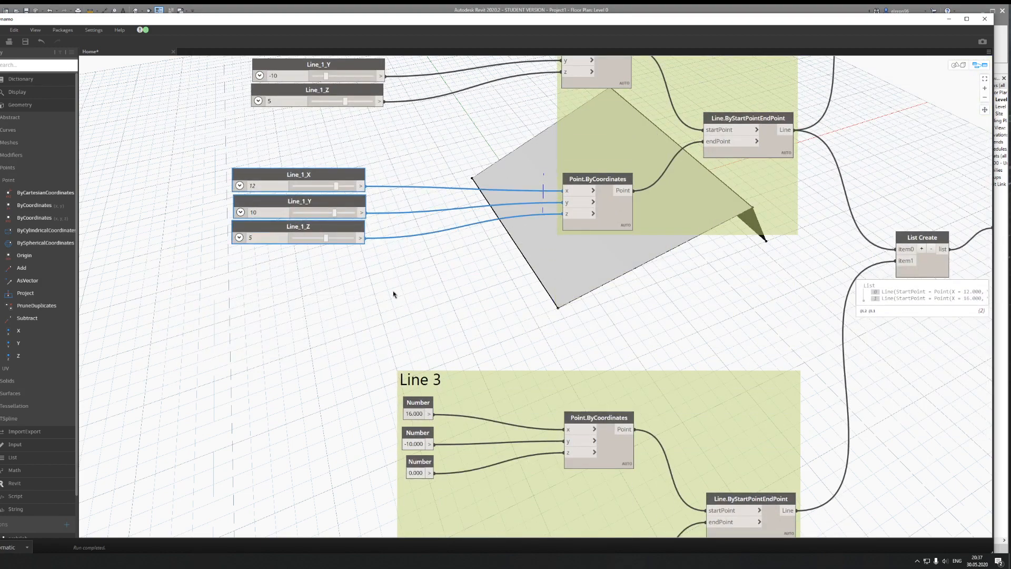
pyautogui.hotkey('ctrl', 'c')
pyautogui.hotkey('ctrl', 'v')
pyautogui.moveTo(430, 245); pyautogui.dragTo(266, 412)
# Step: Rename the X slider of the Line 2 start point to Line_2_X
pyautogui.moveTo(307, 322); pyautogui.dragTo(299, 458, button='middle')
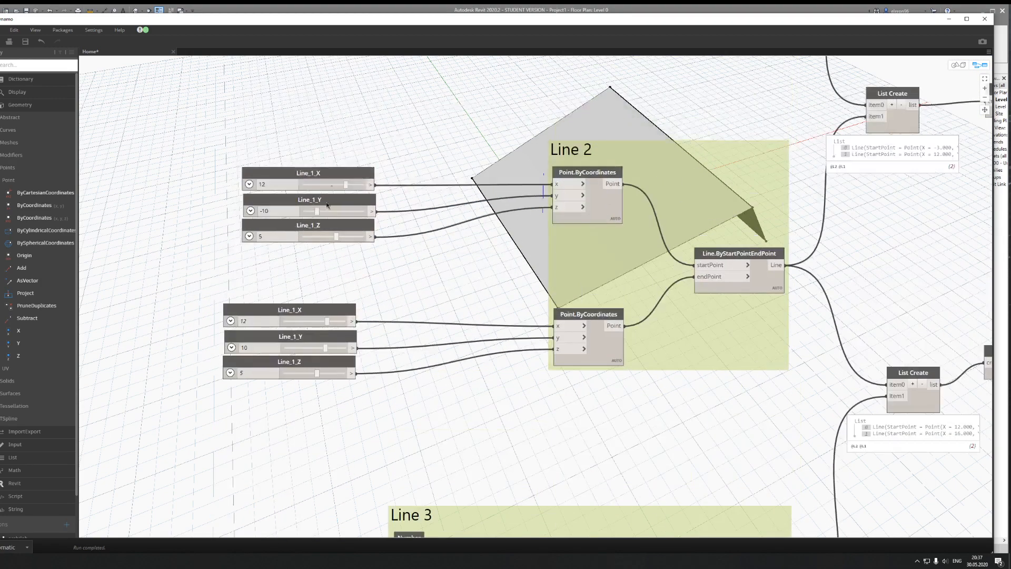
pyautogui.scroll(1, 328, 155)
pyautogui.scroll(1, 328, 155)
pyautogui.doubleClick(311, 180)
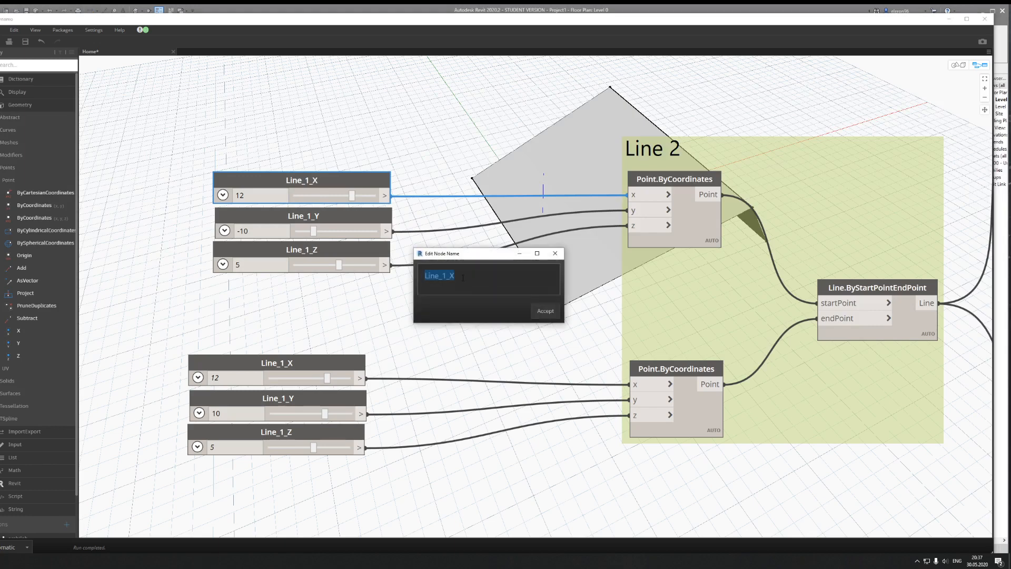
pyautogui.click(446, 277)
pyautogui.press('BackSpace')
pyautogui.write('2')
pyautogui.click(546, 311)
# Step: Rename the Y and Z sliders of the Line 2 start point to Line_2_Y and Line_2_Z
pyautogui.doubleClick(303, 216)
pyautogui.click(448, 277)
pyautogui.press('BackSpace')
pyautogui.write('2')
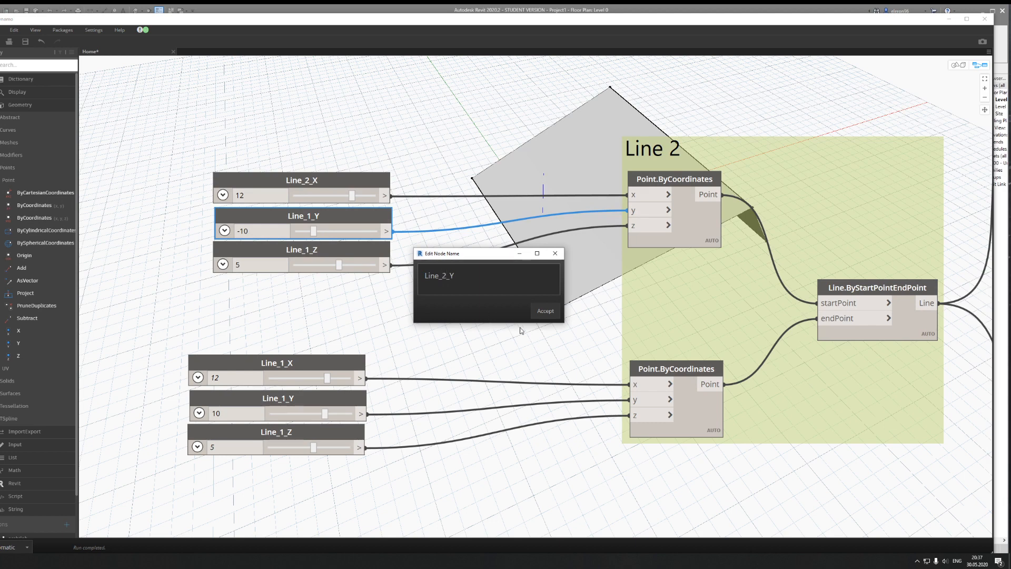
pyautogui.click(546, 312)
pyautogui.doubleClick(302, 250)
pyautogui.click(447, 276)
pyautogui.press('BackSpace')
pyautogui.write('2')
pyautogui.click(546, 311)
# Step: Rename the three Line 2 end point sliders to Line_2_X, Line_2_Y and Line_2_Z
pyautogui.doubleClick(277, 363)
pyautogui.click(448, 276)
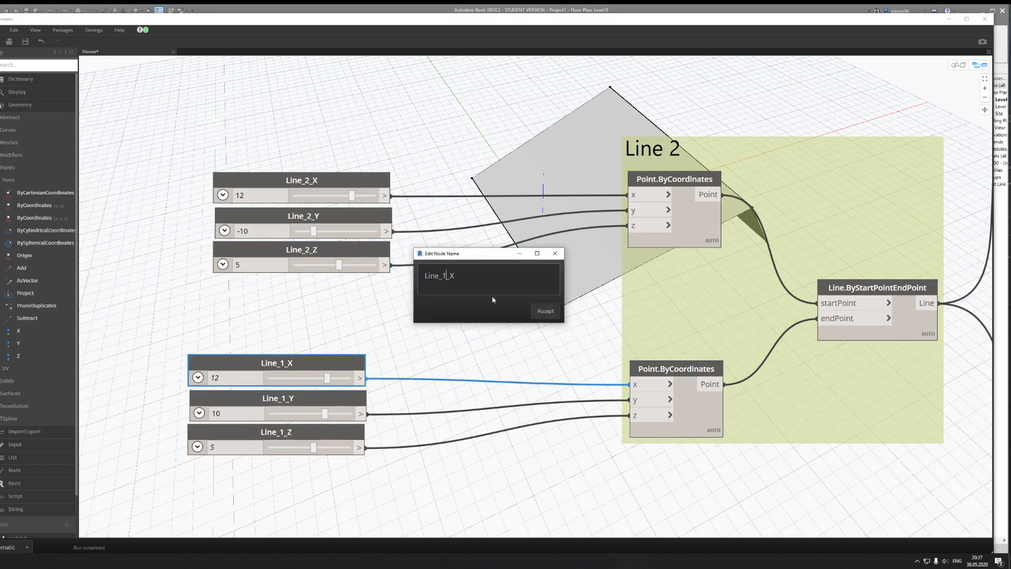
pyautogui.click(546, 311)
pyautogui.doubleClick(278, 398)
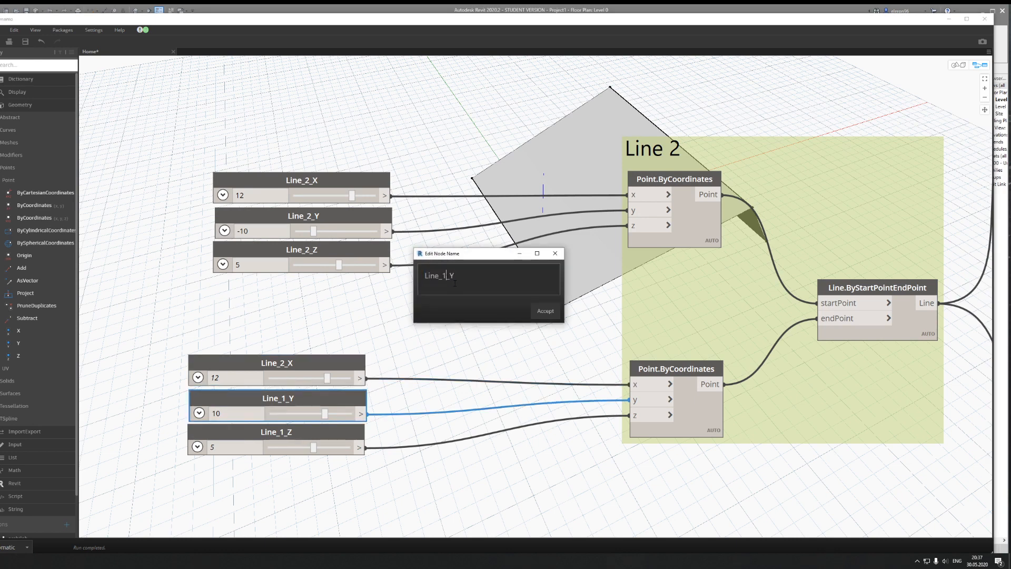
pyautogui.press('BackSpace')
pyautogui.write('2')
pyautogui.click(545, 311)
pyautogui.doubleClick(290, 428)
pyautogui.click(447, 276)
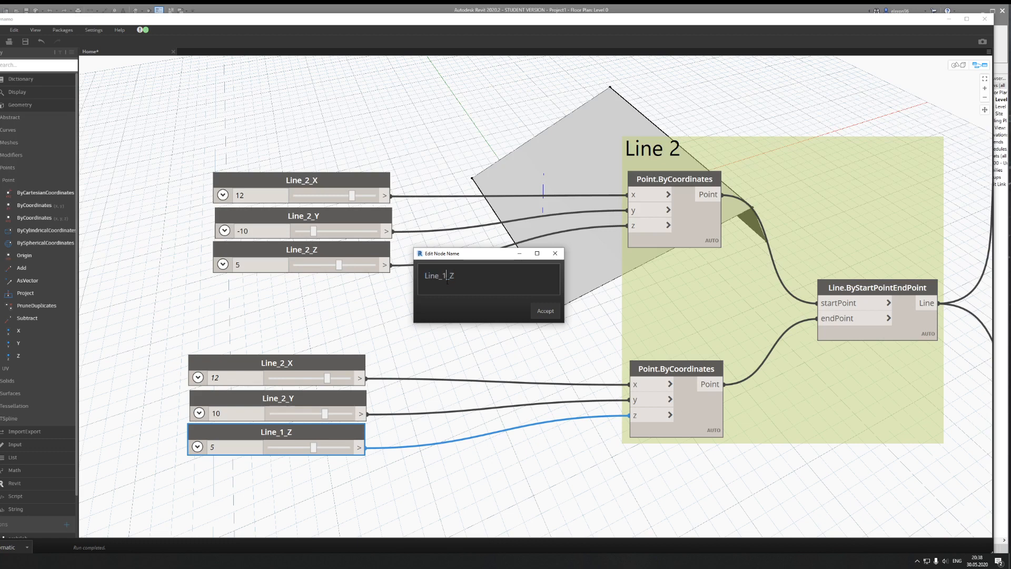
pyautogui.press('BackSpace')
pyautogui.write('2')
pyautogui.click(541, 311)
# Step: Rename the unconnected X slider beside the Line 3 start point to Line_3_X
pyautogui.moveTo(346, 533); pyautogui.dragTo(397, 226, button='middle')
pyautogui.moveTo(172, 264); pyautogui.dragTo(440, 469)
pyautogui.click(332, 331)
pyautogui.doubleClick(332, 331)
pyautogui.click(447, 276)
pyautogui.press('BackSpace')
pyautogui.write('3')
pyautogui.click(545, 311)
# Step: Rename the unconnected Y and Z sliders beside the Line 3 start point to Line_3_Y and Line_3_Z
pyautogui.click(337, 363)
pyautogui.doubleClick(337, 363)
pyautogui.click(486, 293)
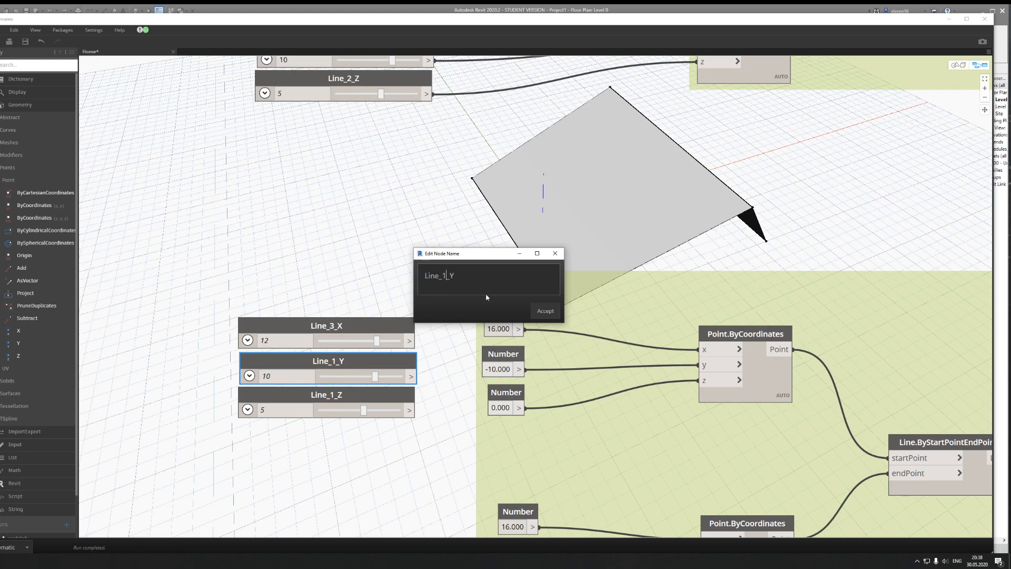
pyautogui.click(447, 276)
pyautogui.press('BackSpace')
pyautogui.write('3')
pyautogui.click(544, 310)
pyautogui.doubleClick(326, 394)
pyautogui.click(446, 276)
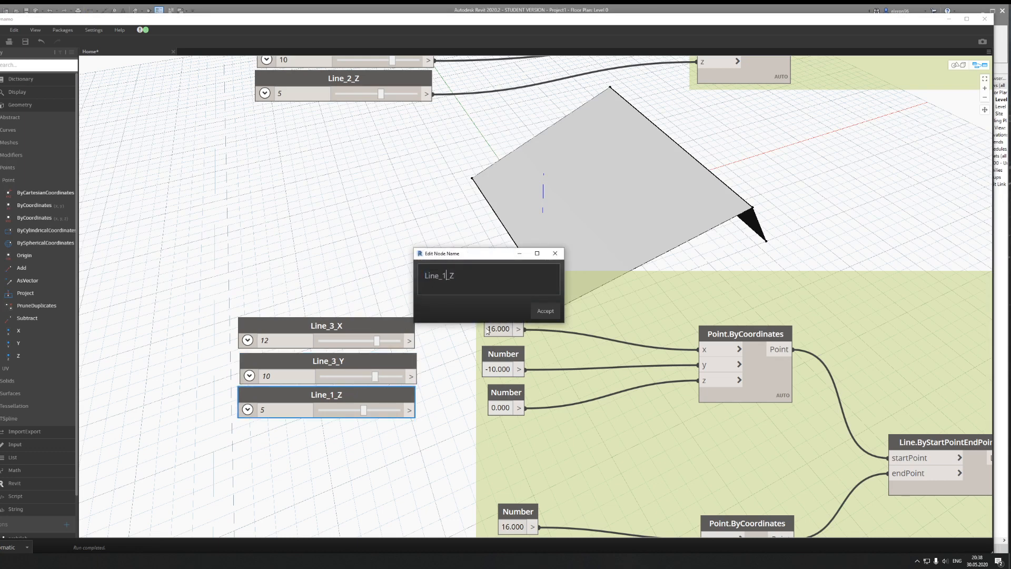
pyautogui.press('BackSpace')
pyautogui.write('3')
pyautogui.click(543, 317)
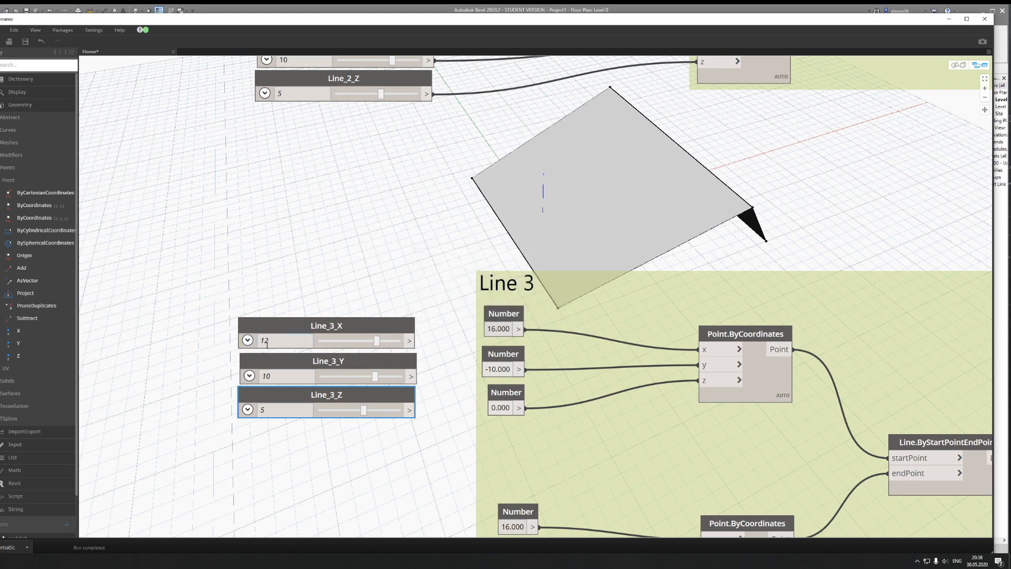
# Step: Set the Line 3 start point sliders to 16 for X, -10 for Y and 0 for Z
pyautogui.doubleClick(265, 342)
pyautogui.write('16')
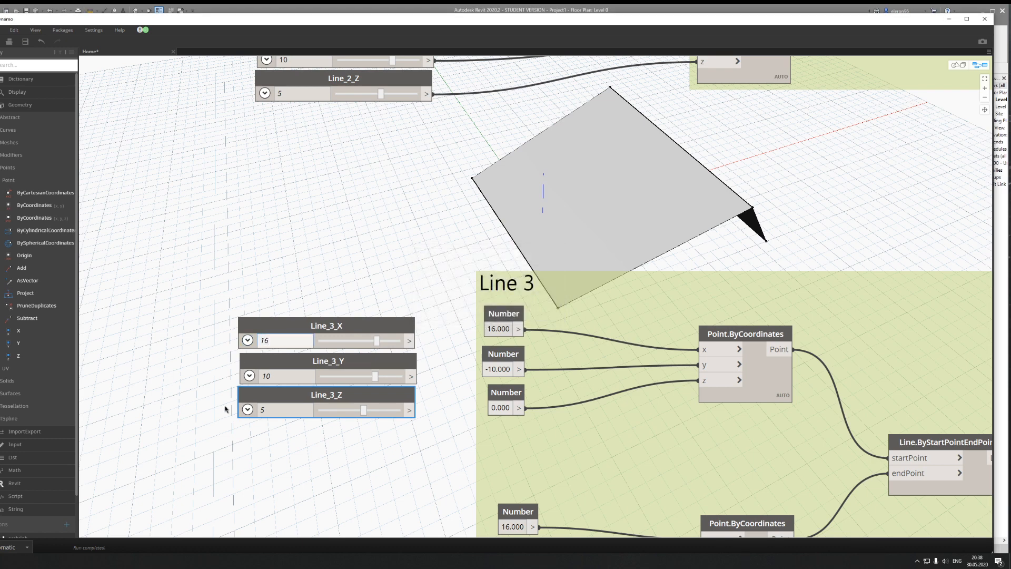
pyautogui.doubleClick(282, 376)
pyautogui.write('-10')
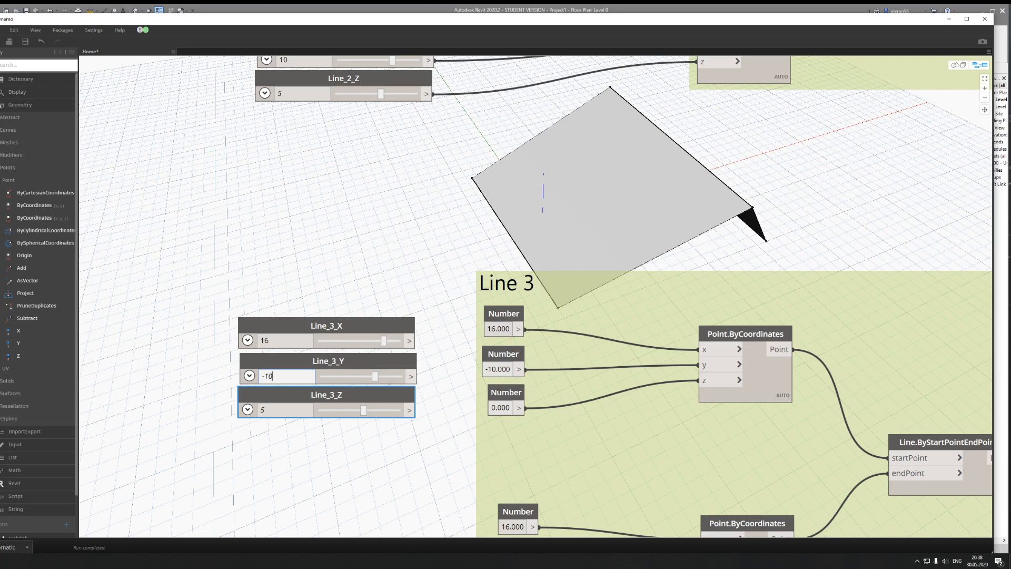
pyautogui.doubleClick(287, 410)
pyautogui.write('0')
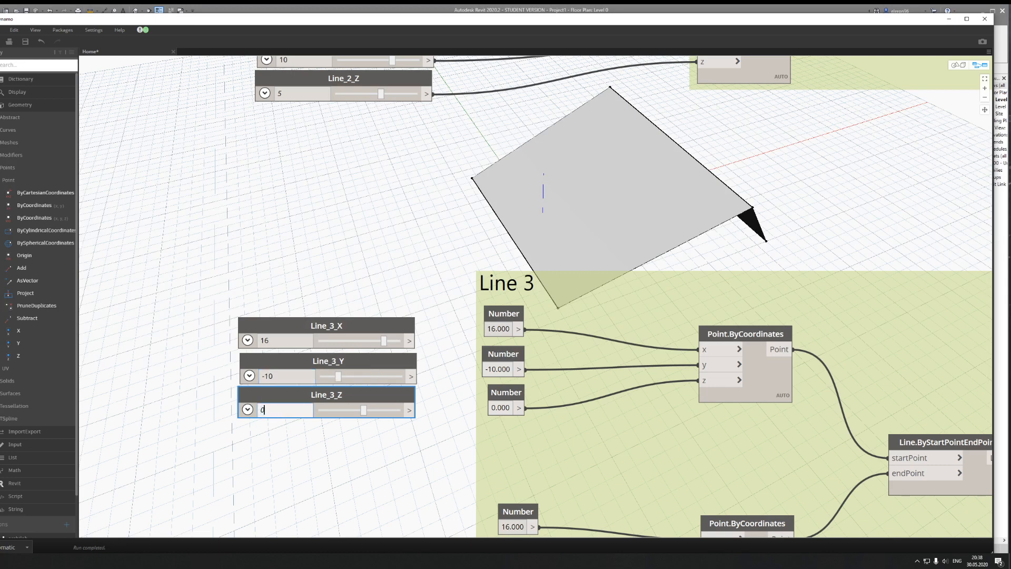
pyautogui.press('Return')
# Step: Connect the Line_3 sliders to the Line 3 start point's x, y and z inputs and delete its three Number nodes
pyautogui.moveTo(416, 341); pyautogui.dragTo(698, 349)
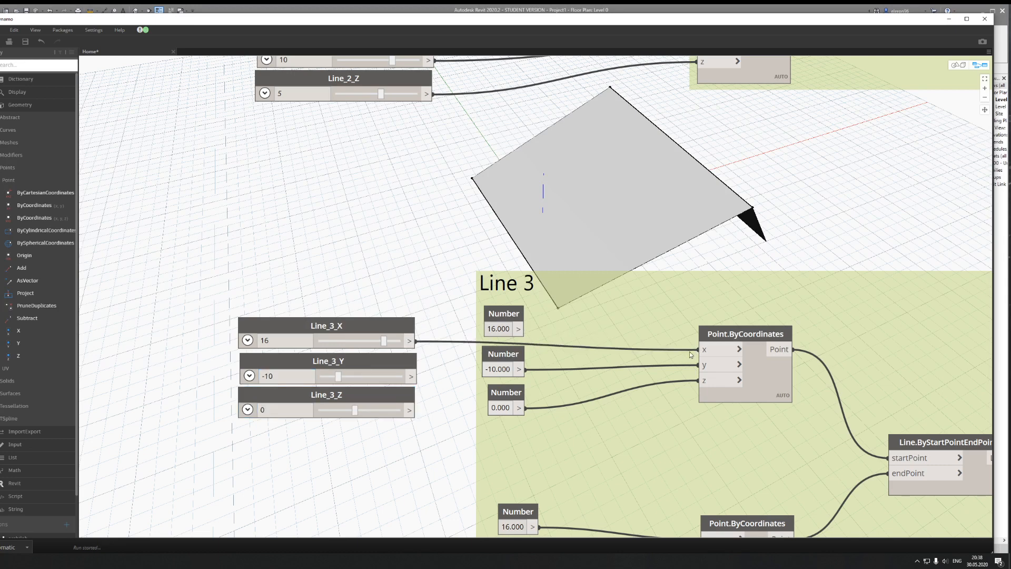
pyautogui.moveTo(415, 376); pyautogui.dragTo(701, 365)
pyautogui.moveTo(416, 410); pyautogui.dragTo(721, 380)
pyautogui.moveTo(449, 300); pyautogui.dragTo(572, 436)
pyautogui.press('Delete')
# Step: Duplicate the three Line 3 start point sliders beside the end point's Number nodes and set the copied Y slider to 10
pyautogui.moveTo(504, 409); pyautogui.dragTo(495, 292, button='middle')
pyautogui.moveTo(356, 149); pyautogui.dragTo(272, 316)
pyautogui.hotkey('ctrl', 'c')
pyautogui.hotkey('ctrl', 'v')
pyautogui.moveTo(451, 341); pyautogui.dragTo(278, 398)
pyautogui.doubleClick(263, 447)
pyautogui.write('10')
pyautogui.click(417, 420)
# Step: Connect the copied sliders to the Line 3 end point's x, y and z inputs and delete its three Number nodes
pyautogui.moveTo(408, 411); pyautogui.dragTo(691, 422)
pyautogui.moveTo(403, 447); pyautogui.dragTo(691, 438)
pyautogui.moveTo(402, 481); pyautogui.dragTo(691, 453)
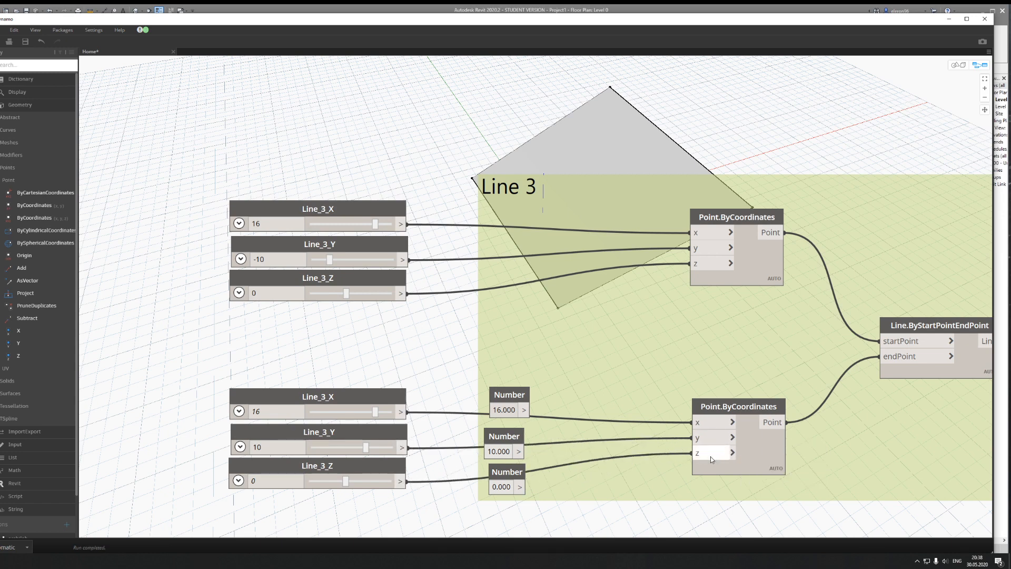
pyautogui.moveTo(455, 363); pyautogui.dragTo(557, 518)
pyautogui.press('Delete')
# Step: Move both sets of Line 1 sliders farther away from the Line 1 group, roughly in line with the other sliders
pyautogui.scroll(-5, 453, 371)
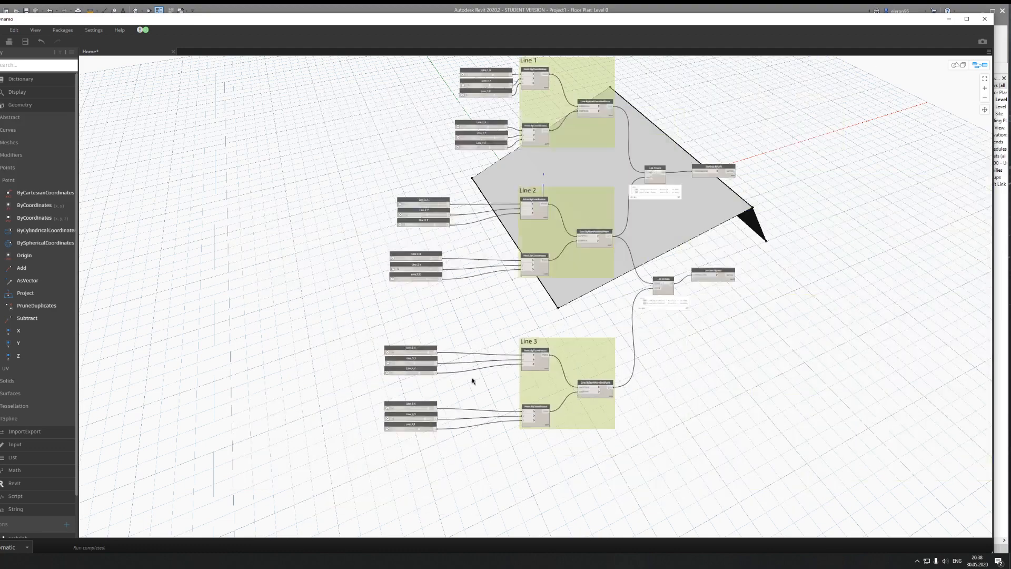
pyautogui.moveTo(498, 433); pyautogui.dragTo(422, 437, button='middle')
pyautogui.moveTo(237, 88); pyautogui.dragTo(262, 230, button='middle')
pyautogui.moveTo(256, 191); pyautogui.dragTo(240, 279)
pyautogui.click(296, 326)
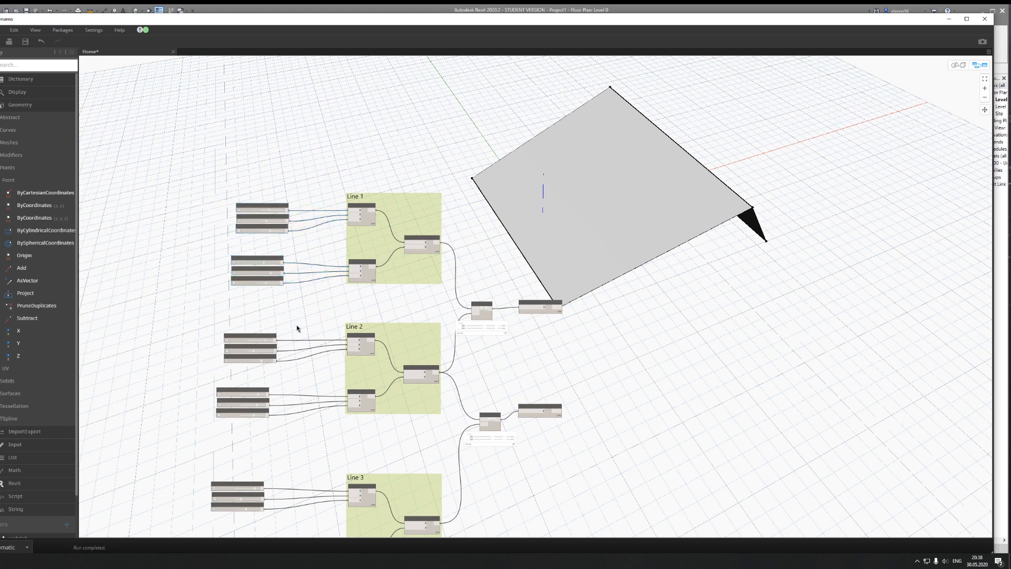
pyautogui.moveTo(431, 317); pyautogui.dragTo(349, 286, button='middle')
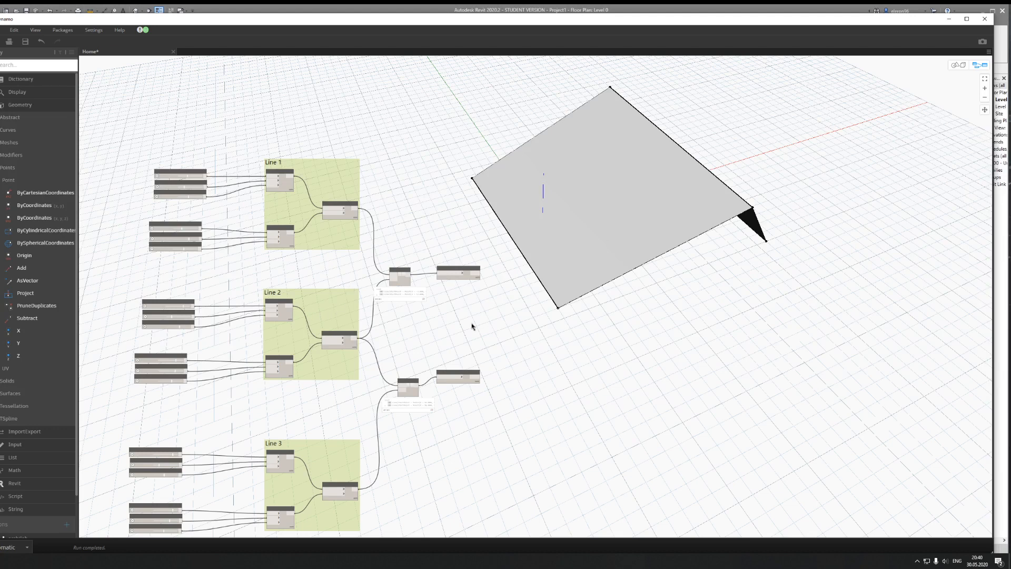
# Step: Delete the second Surface.ByLoft node and the List Create node that combines Line 2 and Line 3
pyautogui.scroll(5, 469, 345)
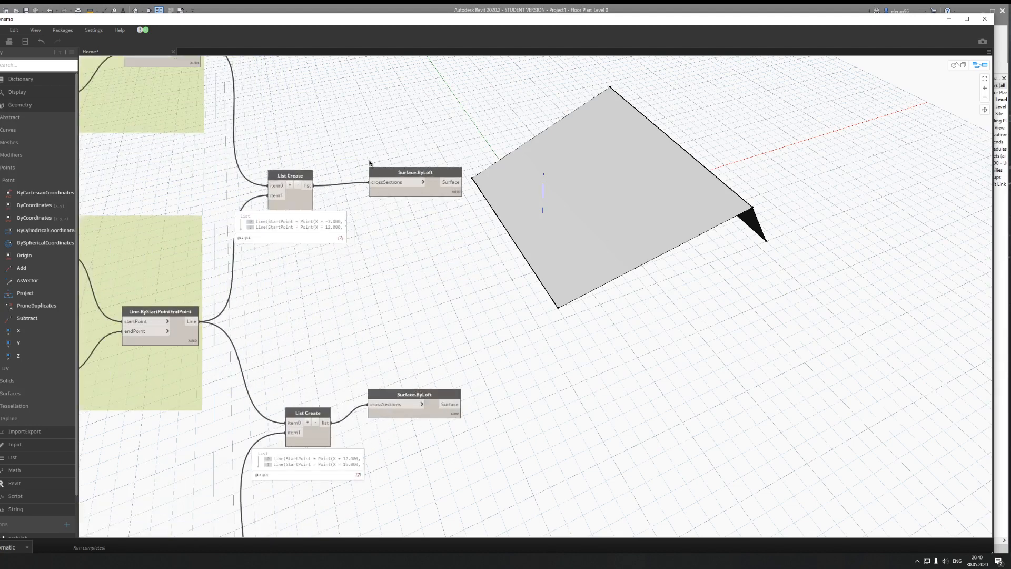
pyautogui.moveTo(351, 367); pyautogui.dragTo(526, 439)
pyautogui.press('Delete')
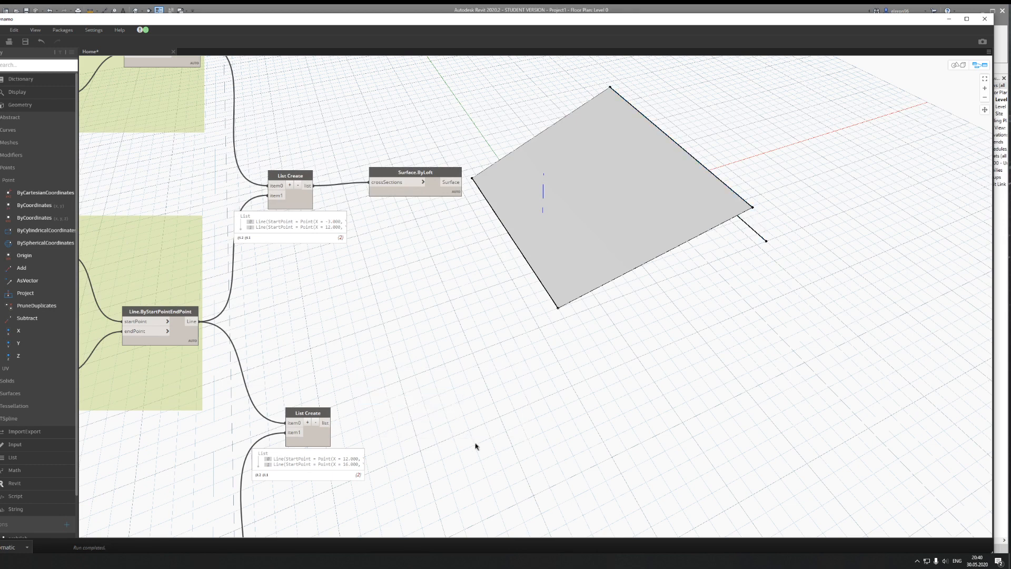
pyautogui.moveTo(308, 438); pyautogui.dragTo(322, 408)
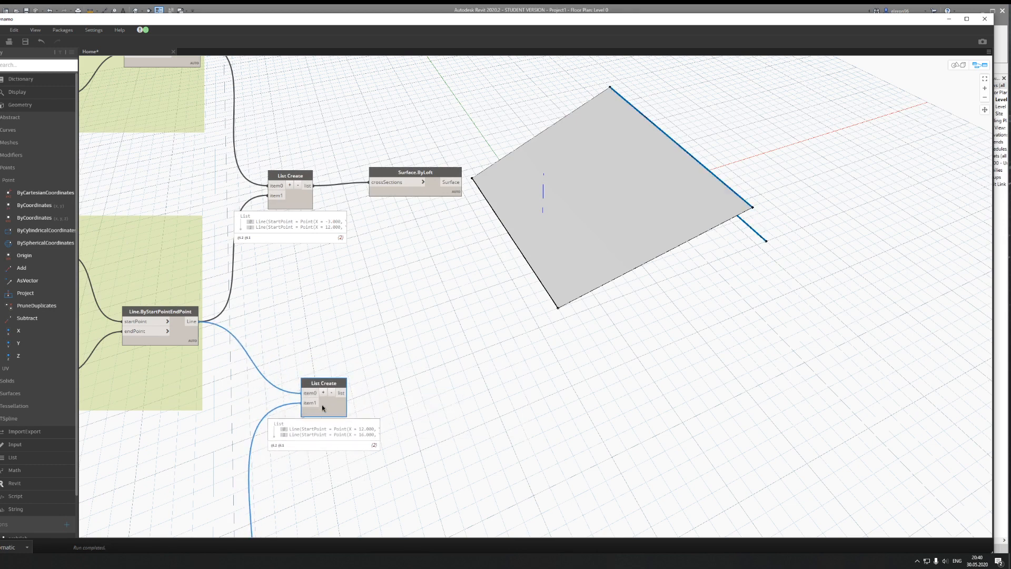
pyautogui.press('Delete')
# Step: Move the remaining List Create node beside Line 2 and give it a third item connected to the Line 3 line
pyautogui.click(289, 185)
pyautogui.click(291, 176)
pyautogui.moveTo(291, 176); pyautogui.dragTo(357, 373)
pyautogui.moveTo(308, 509); pyautogui.dragTo(346, 346, button='middle')
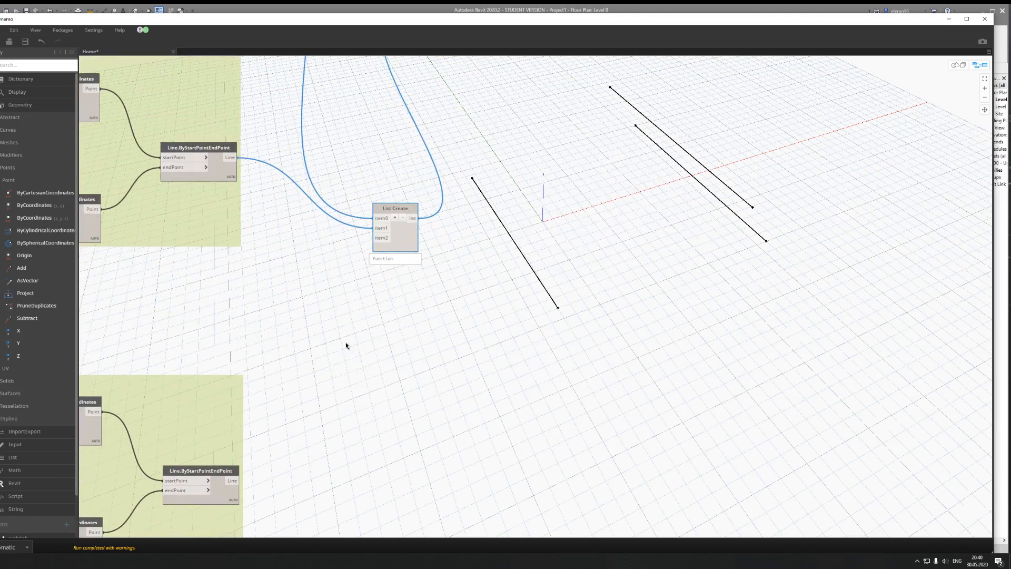
pyautogui.click(233, 480)
pyautogui.click(381, 239)
# Step: Move the Surface.ByLoft node down beside the three-item List Create node
pyautogui.moveTo(474, 335); pyautogui.dragTo(361, 383, button='middle')
pyautogui.moveTo(354, 67); pyautogui.dragTo(467, 283)
pyautogui.scroll(-5, 601, 332)
pyautogui.scroll(-2, 520, 293)
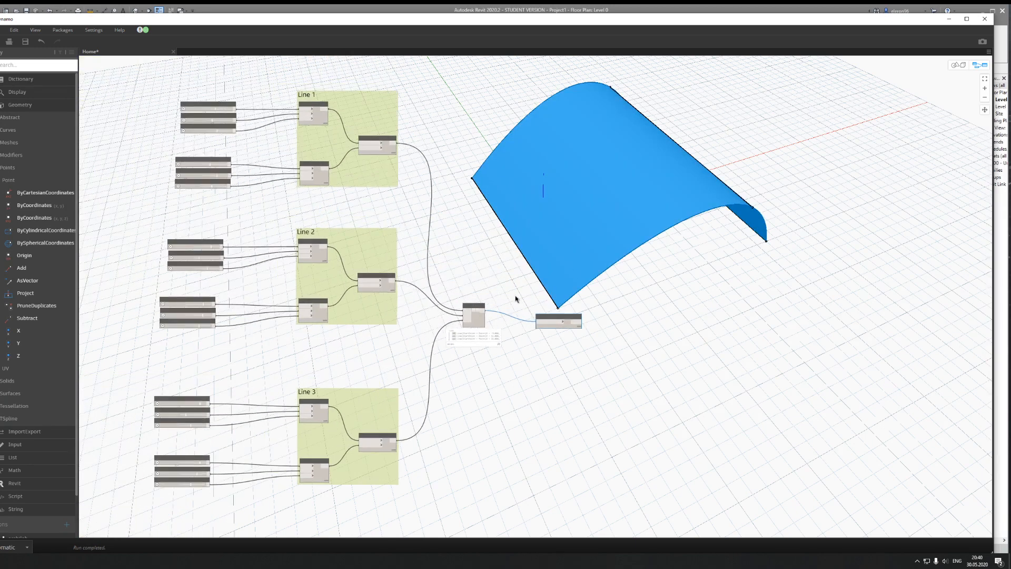
# Step: Examine the curvature of the surface lofted through all three lines in the 3D preview
pyautogui.scroll(3, 244, 278)
pyautogui.click(958, 66)
pyautogui.click(985, 123)
pyautogui.moveTo(888, 224); pyautogui.dragTo(849, 211)
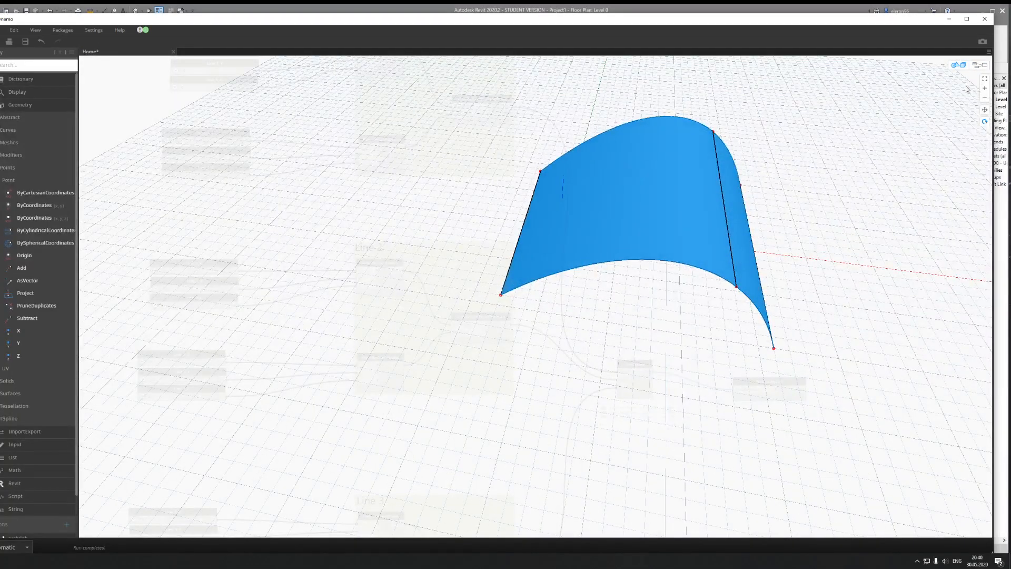
pyautogui.click(964, 65)
pyautogui.click(964, 67)
pyautogui.click(980, 65)
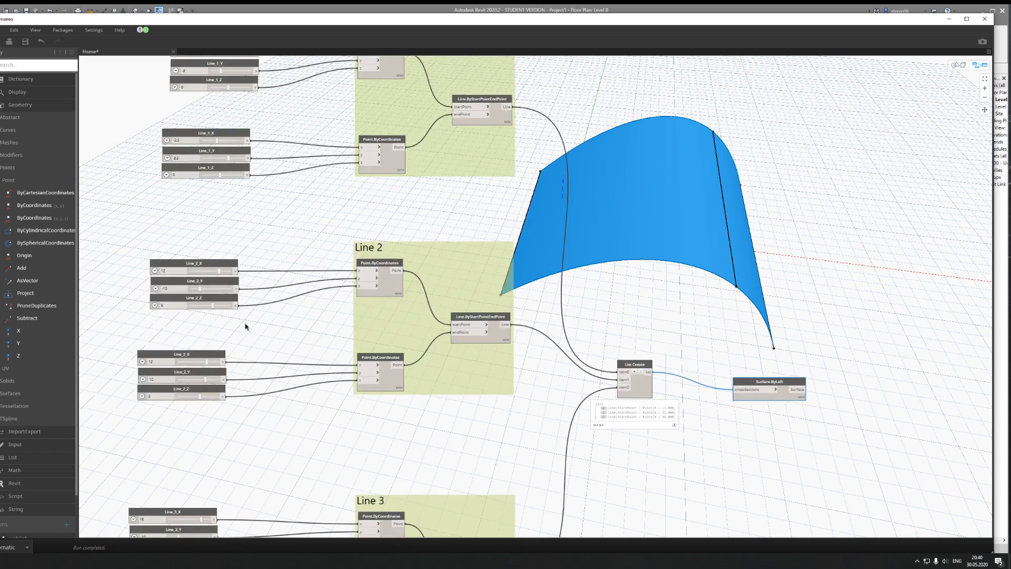
# Step: Set the Line 2 start point's X slider to 4.5 and its Z slider to 7.5
pyautogui.scroll(2, 206, 271)
pyautogui.moveTo(220, 284); pyautogui.dragTo(212, 279)
pyautogui.moveTo(211, 330); pyautogui.dragTo(215, 328)
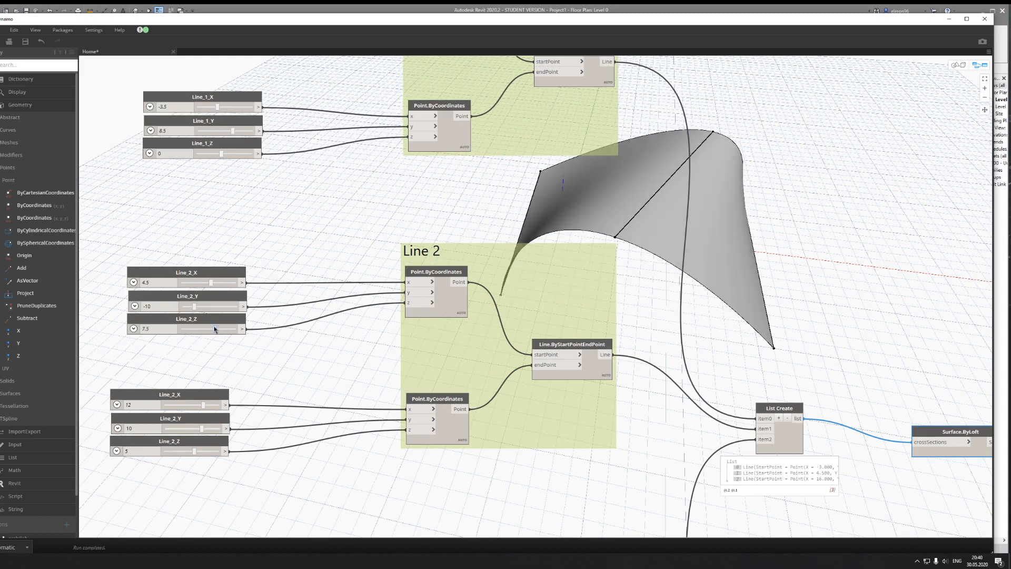
# Step: Inspect the reshaped loft from several sides in the 3D preview
pyautogui.click(956, 64)
pyautogui.click(985, 121)
pyautogui.moveTo(927, 174); pyautogui.dragTo(662, 205)
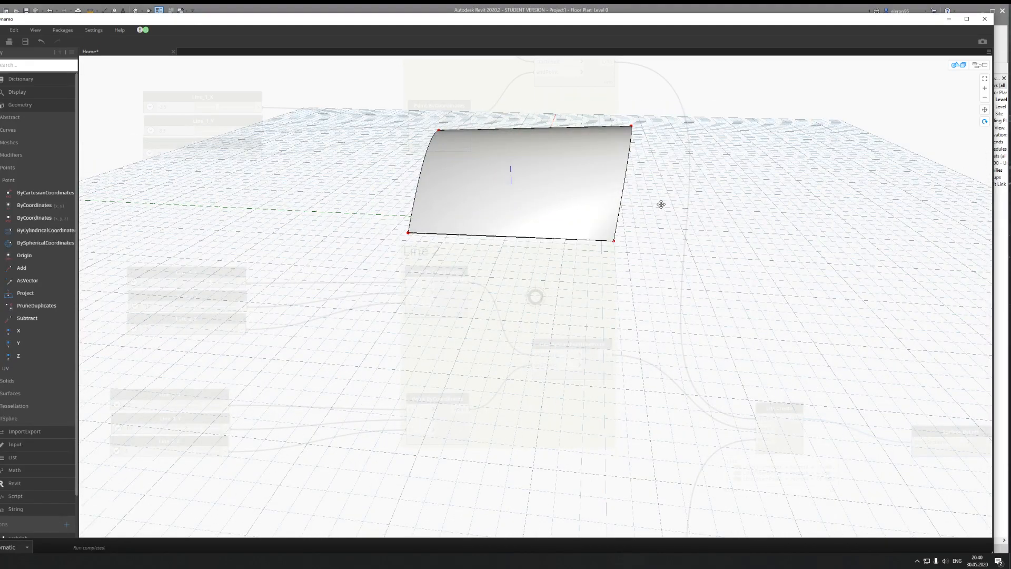
pyautogui.moveTo(662, 205); pyautogui.dragTo(754, 205)
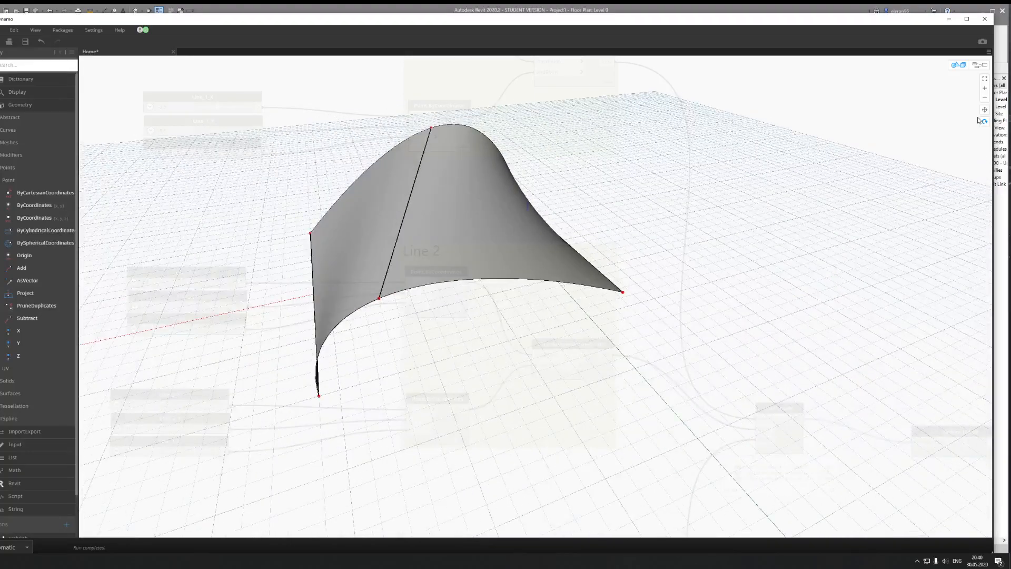
pyautogui.click(980, 65)
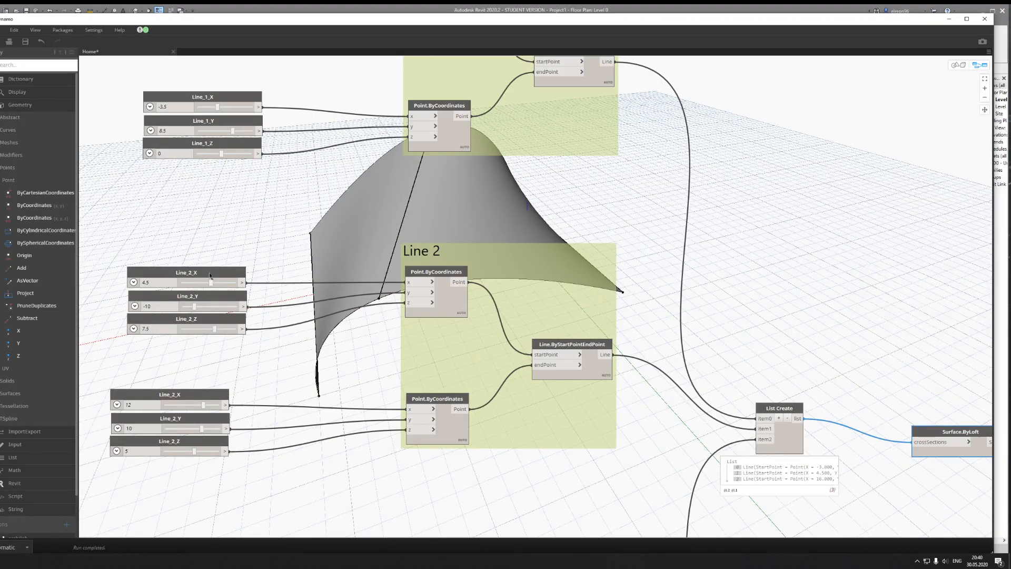
# Step: Try out the Line 1 start point's X slider and leave it at -3
pyautogui.moveTo(256, 351); pyautogui.dragTo(221, 225, button='middle')
pyautogui.scroll(-3, 289, 329)
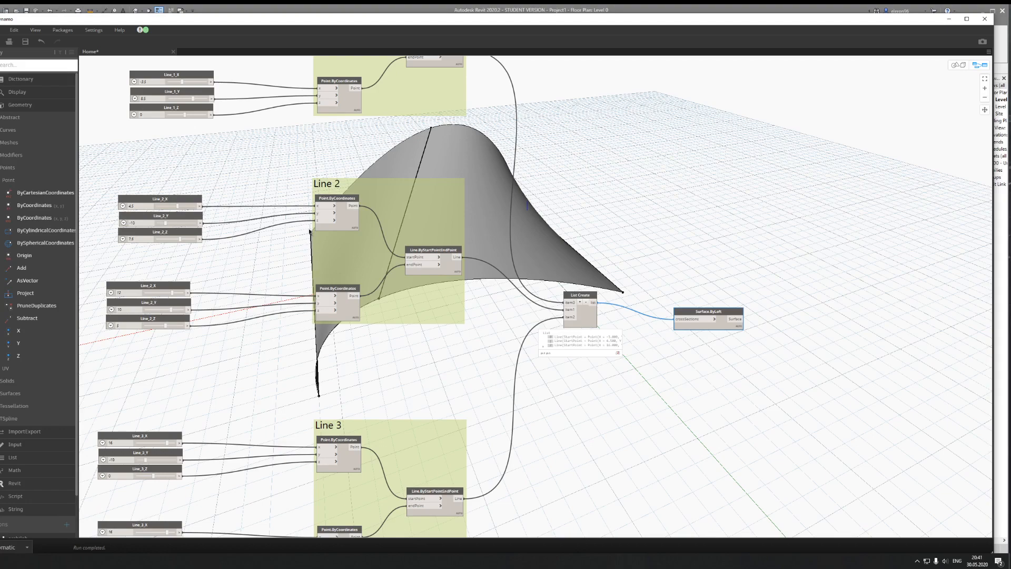
pyautogui.moveTo(266, 245); pyautogui.dragTo(293, 375, button='middle')
pyautogui.moveTo(232, 109); pyautogui.dragTo(247, 191, button='middle')
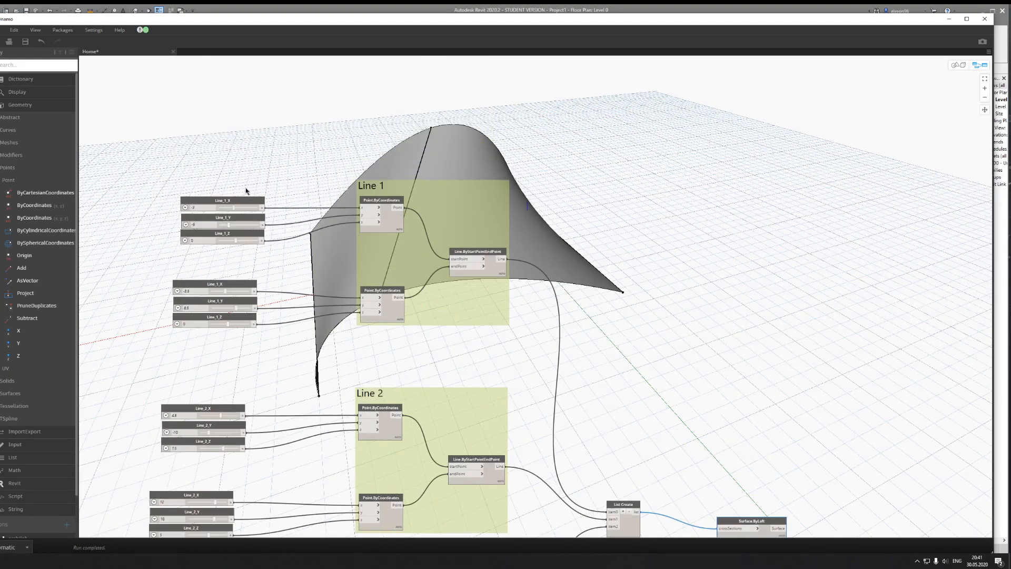
pyautogui.scroll(4, 247, 191)
pyautogui.moveTo(227, 224); pyautogui.dragTo(225, 225)
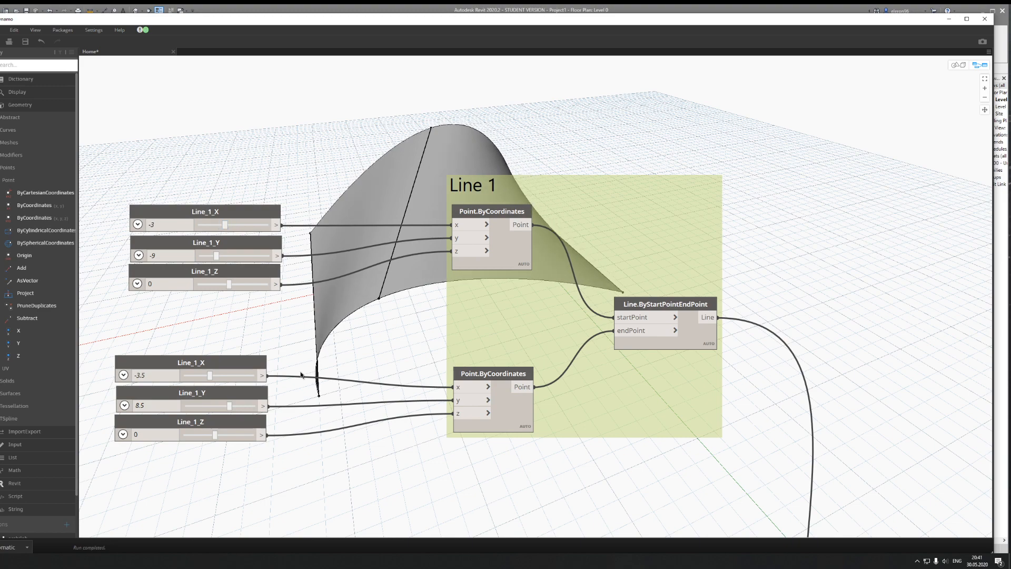
# Step: Review the Line 3 nodes and examine the lofted surface from another angle in the 3D preview
pyautogui.scroll(-1, 318, 309)
pyautogui.moveTo(320, 309); pyautogui.dragTo(354, 95, button='middle')
pyautogui.moveTo(357, 318); pyautogui.dragTo(274, 100, button='middle')
pyautogui.moveTo(339, 286); pyautogui.dragTo(293, 73, button='middle')
pyautogui.scroll(-5, 713, 244)
pyautogui.moveTo(637, 267); pyautogui.dragTo(404, 200, button='middle')
pyautogui.click(959, 67)
pyautogui.moveTo(758, 220); pyautogui.dragTo(865, 226, button='middle')
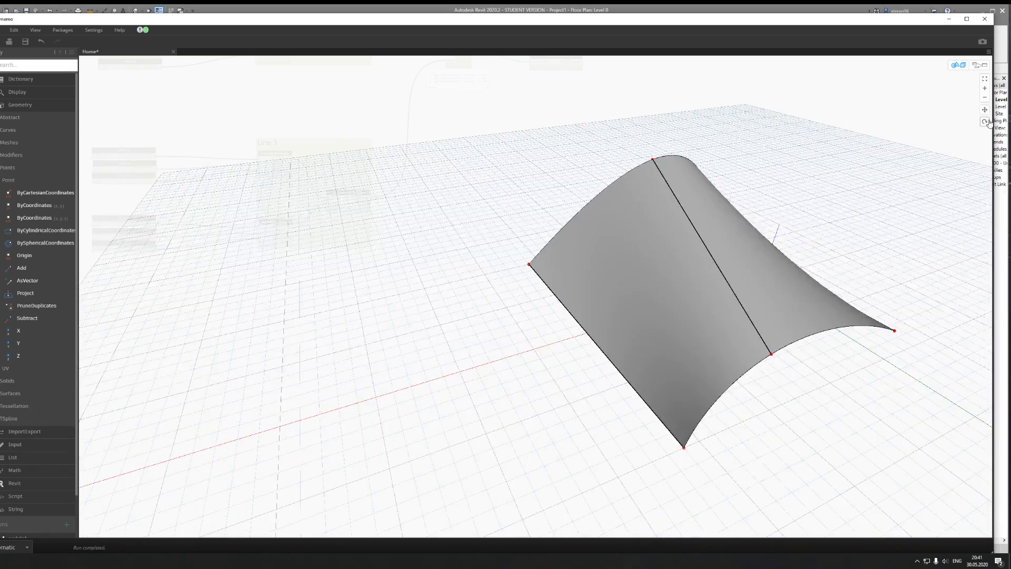
pyautogui.click(985, 122)
pyautogui.moveTo(863, 194); pyautogui.dragTo(853, 197)
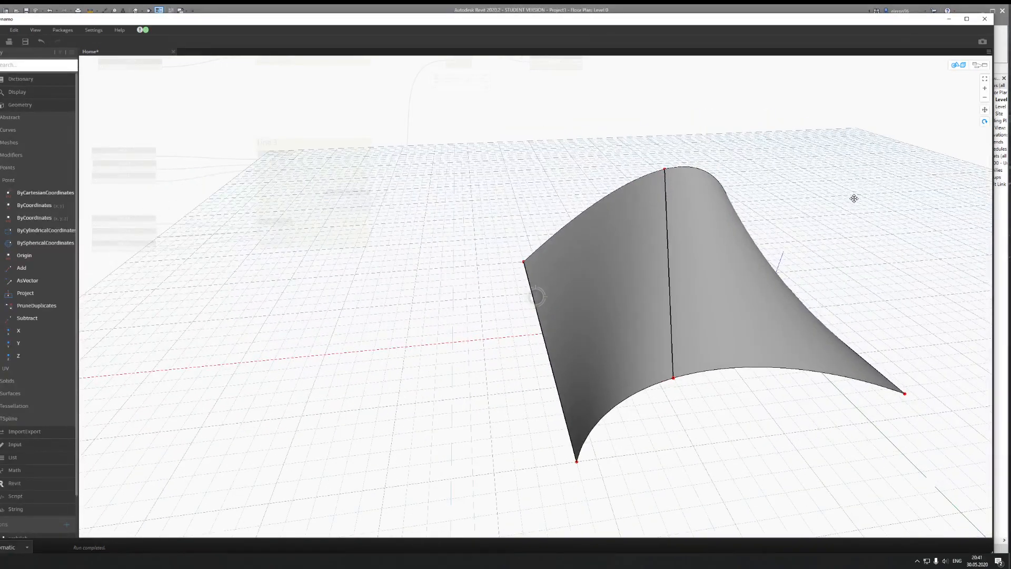
pyautogui.click(980, 65)
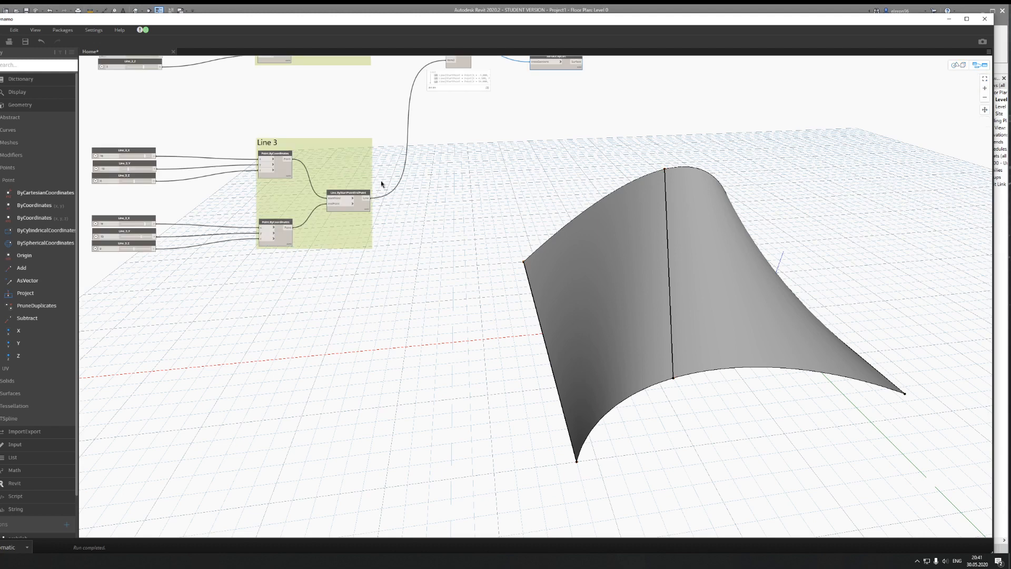
pyautogui.scroll(3, 121, 219)
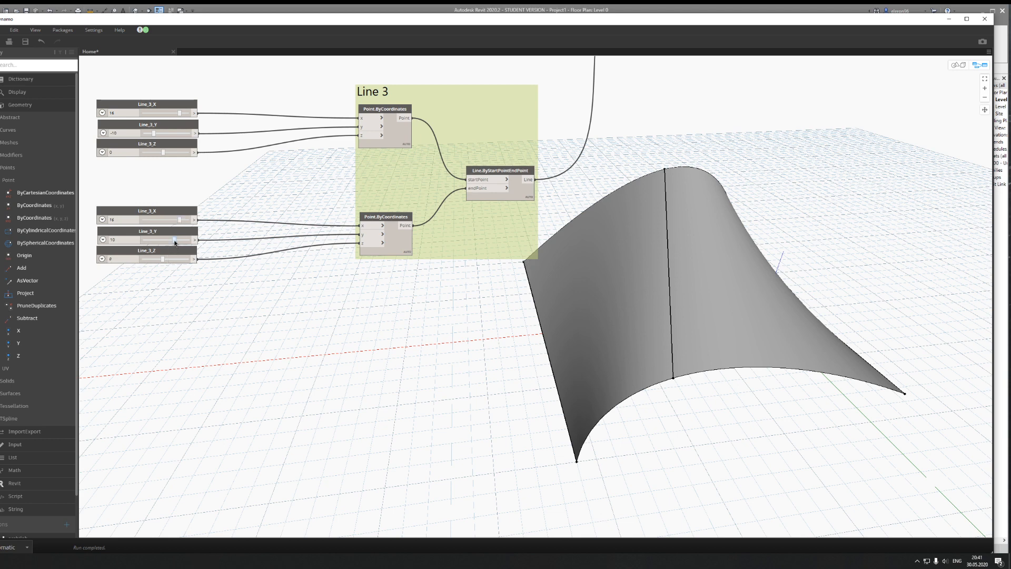
# Step: Raise the Line 3 end point's Y slider above 10
pyautogui.moveTo(175, 243); pyautogui.dragTo(180, 240)
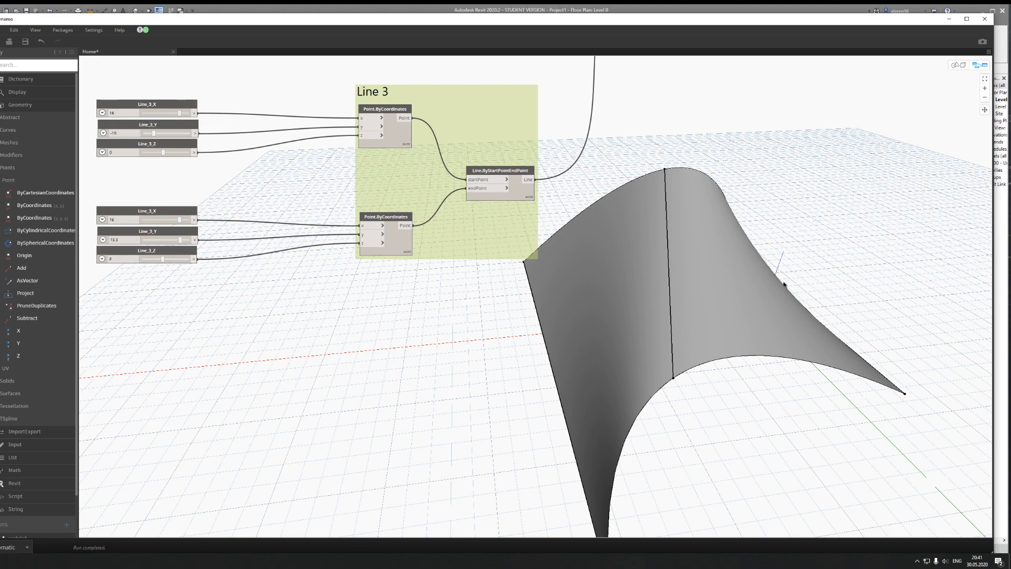
# Step: Set the Line 1 end point's sliders to X 4.5 and Y 6.5, and its start point's sliders to X -4.5 and Y -12.5
pyautogui.moveTo(383, 177); pyautogui.dragTo(372, 348, button='middle')
pyautogui.moveTo(284, 167); pyautogui.dragTo(271, 294, button='middle')
pyautogui.scroll(1, 272, 294)
pyautogui.moveTo(272, 95); pyautogui.dragTo(279, 444, button='middle')
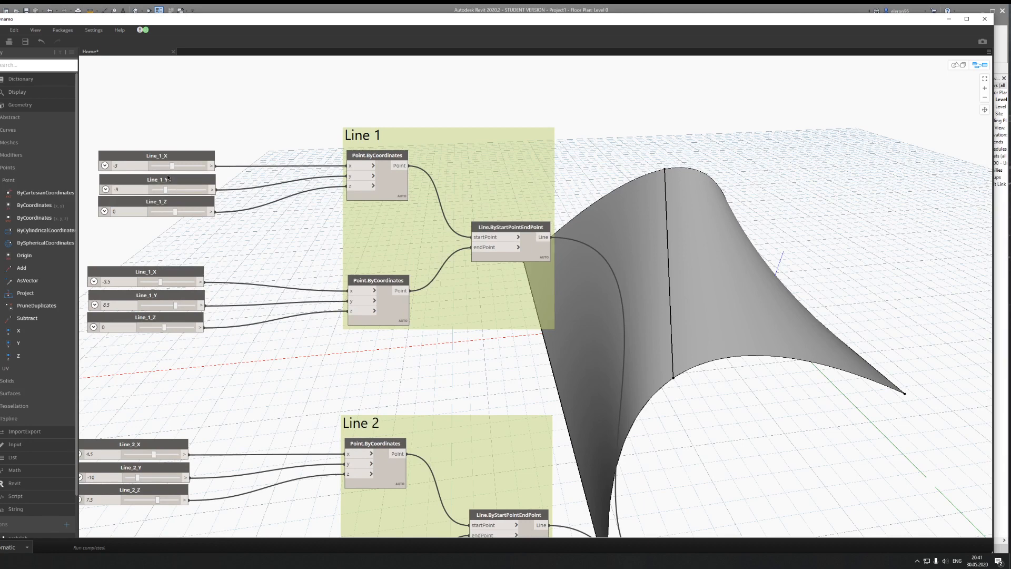
pyautogui.moveTo(176, 308); pyautogui.dragTo(170, 283)
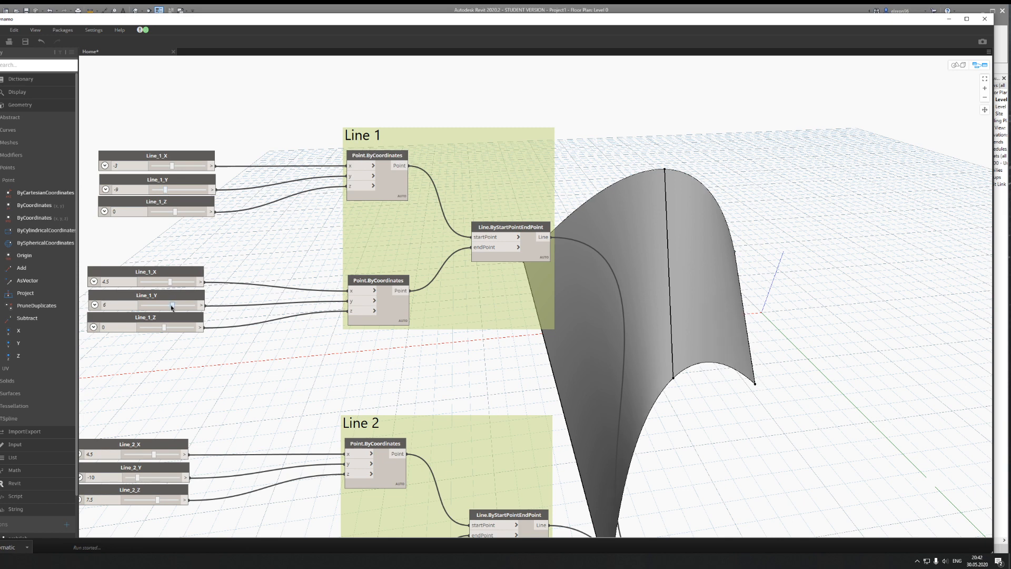
pyautogui.moveTo(174, 308); pyautogui.dragTo(174, 263)
pyautogui.moveTo(172, 165); pyautogui.dragTo(173, 193)
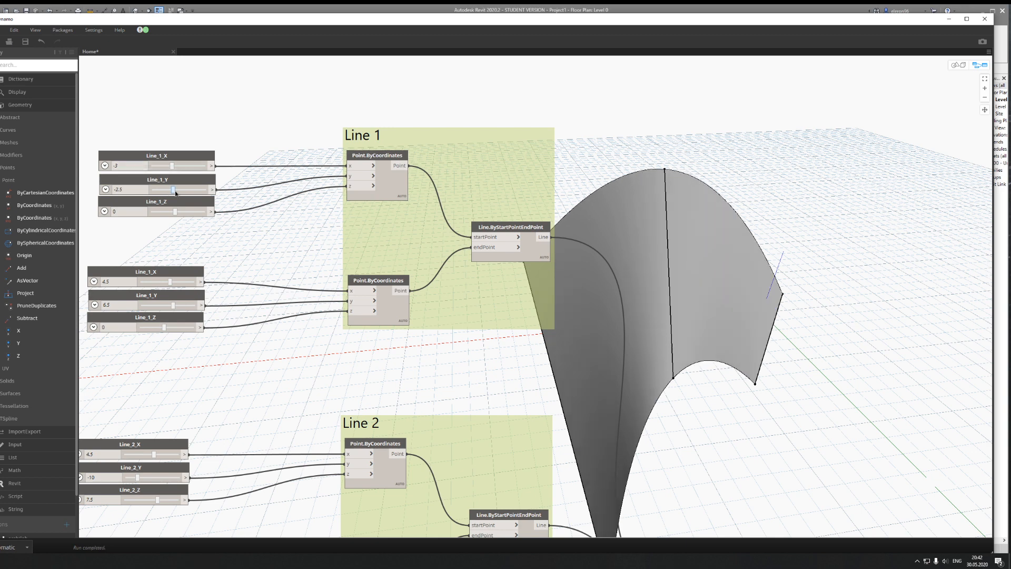
pyautogui.moveTo(173, 174)
pyautogui.mouseDown()
pyautogui.moveTo(162, 191)
pyautogui.moveTo(170, 170)
pyautogui.mouseUp()
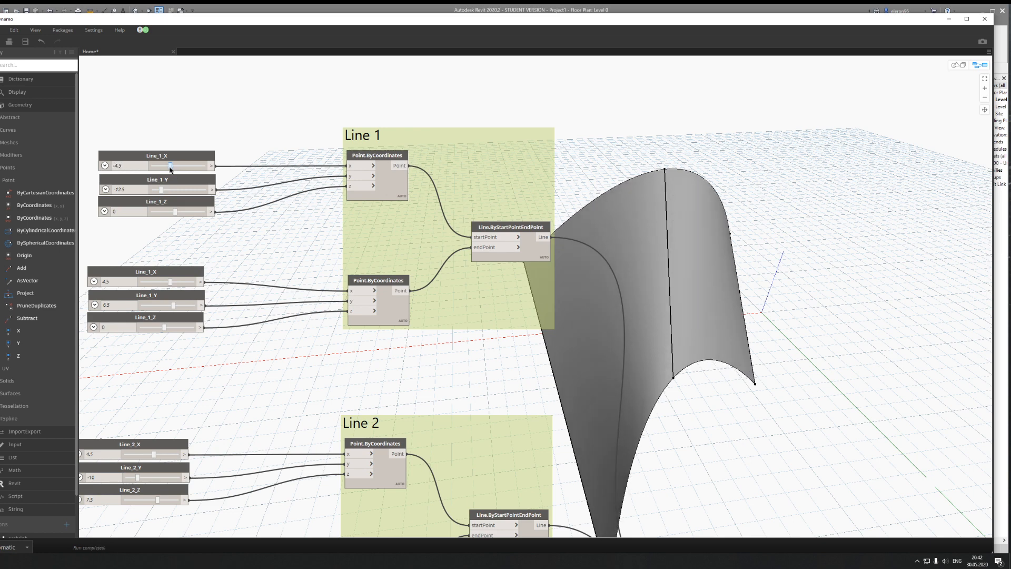
# Step: Examine the reshaped lofted surface from above in the 3D preview, then return to the node graph
pyautogui.click(958, 66)
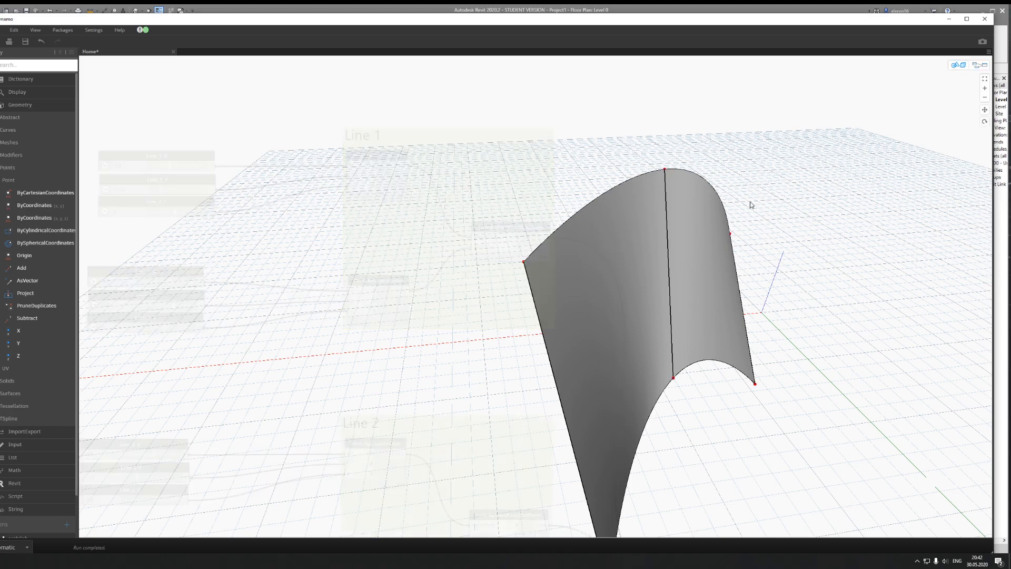
pyautogui.scroll(-3, 753, 216)
pyautogui.moveTo(766, 264); pyautogui.dragTo(732, 211, button='middle')
pyautogui.click(985, 122)
pyautogui.moveTo(748, 237); pyautogui.dragTo(635, 217)
pyautogui.scroll(4, 562, 220)
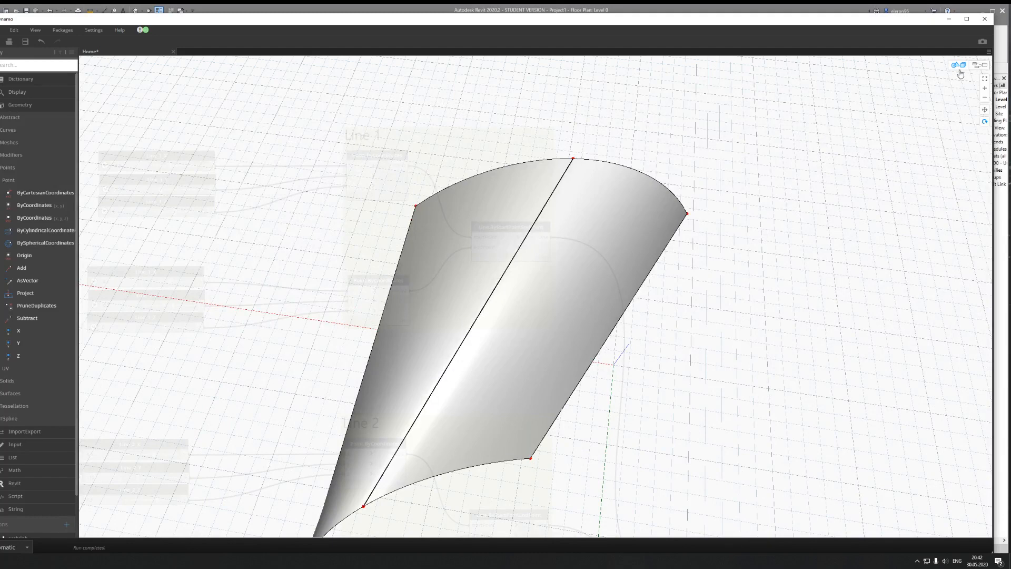
pyautogui.click(981, 65)
pyautogui.click(959, 65)
pyautogui.click(981, 64)
# Step: Set the Line 2 start point's Z slider to 10
pyautogui.scroll(-3, 350, 339)
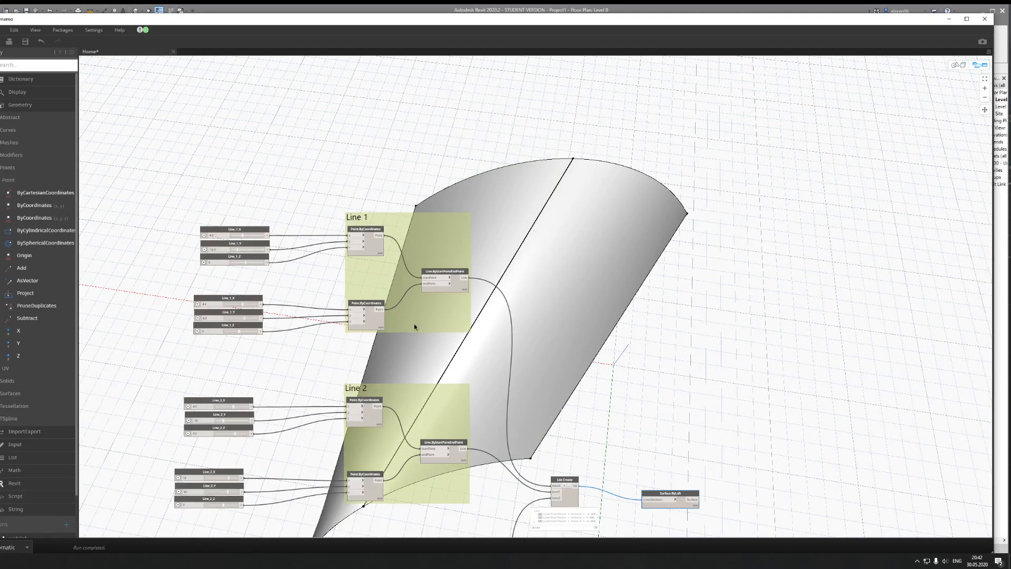
pyautogui.moveTo(409, 346); pyautogui.dragTo(432, 229, button='middle')
pyautogui.scroll(4, 298, 276)
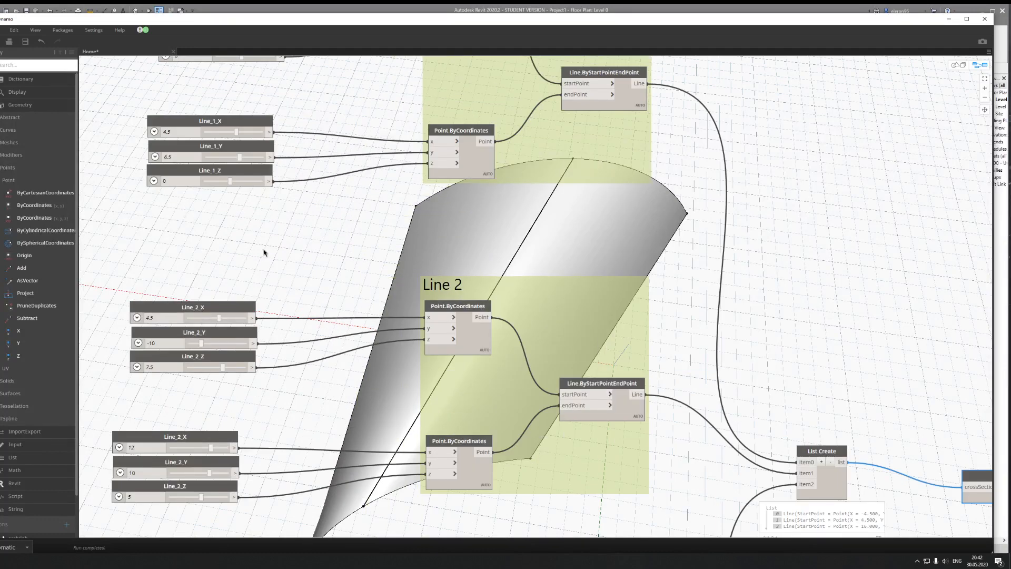
pyautogui.moveTo(294, 263); pyautogui.dragTo(290, 233, button='middle')
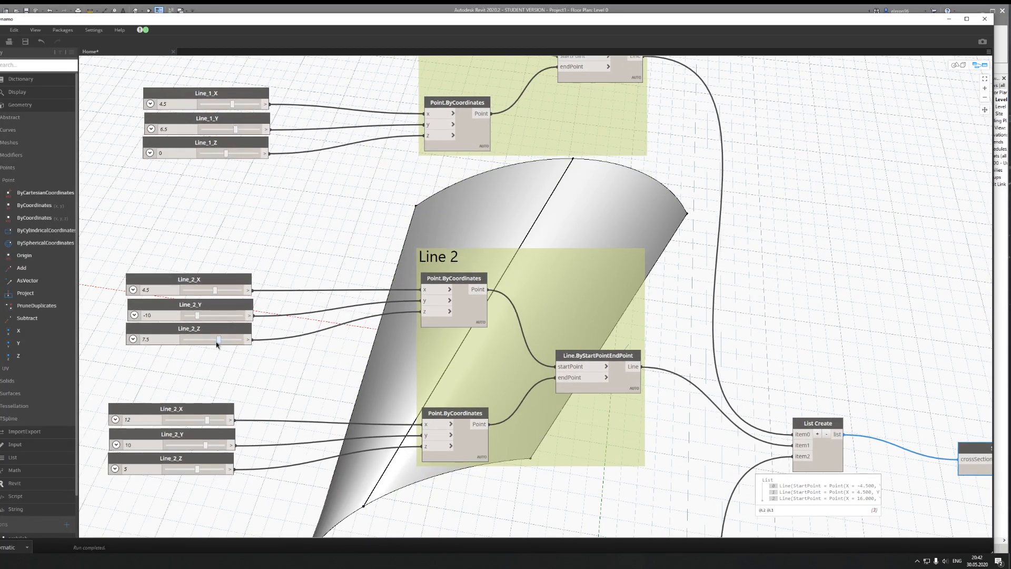
pyautogui.moveTo(218, 343); pyautogui.dragTo(222, 340)
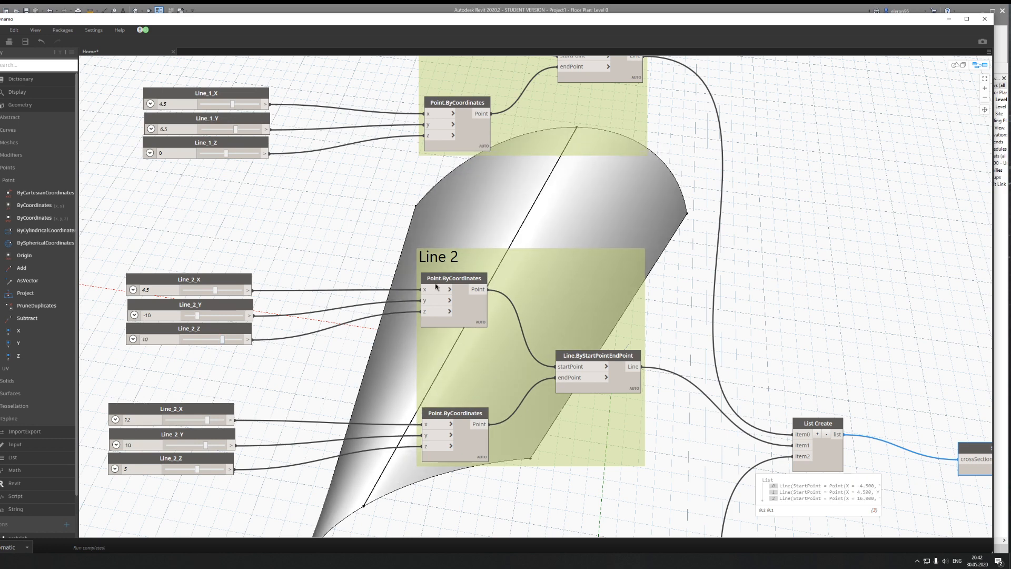
# Step: Inspect the raised arch of the lofted surface from both sides in the 3D preview
pyautogui.click(957, 65)
pyautogui.moveTo(759, 294)
pyautogui.mouseDown()
pyautogui.moveTo(705, 267)
pyautogui.moveTo(599, 270)
pyautogui.moveTo(627, 263)
pyautogui.mouseUp()
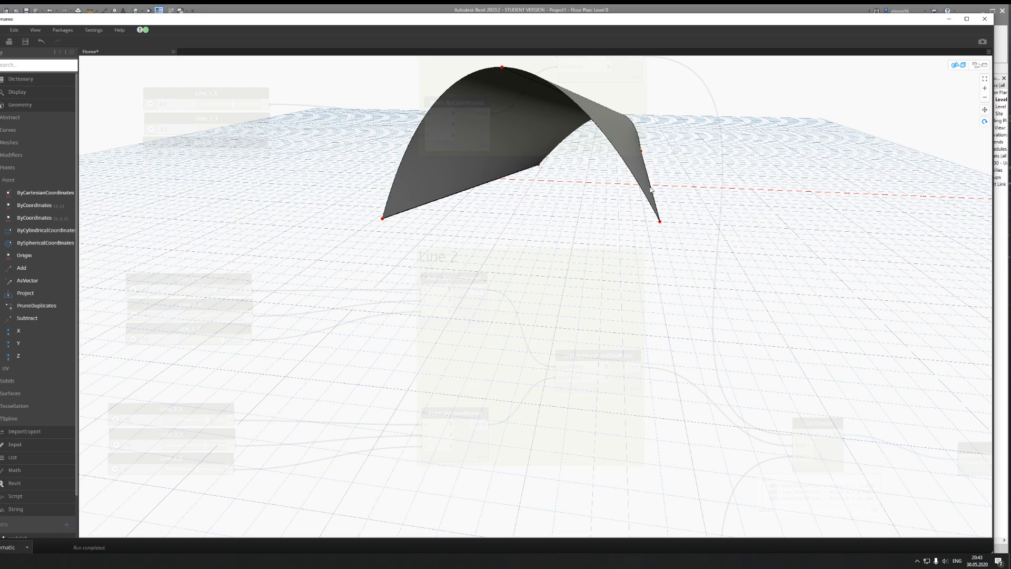
pyautogui.moveTo(380, 217)
pyautogui.mouseDown()
pyautogui.moveTo(503, 263)
pyautogui.moveTo(512, 240)
pyautogui.moveTo(532, 248)
pyautogui.mouseUp()
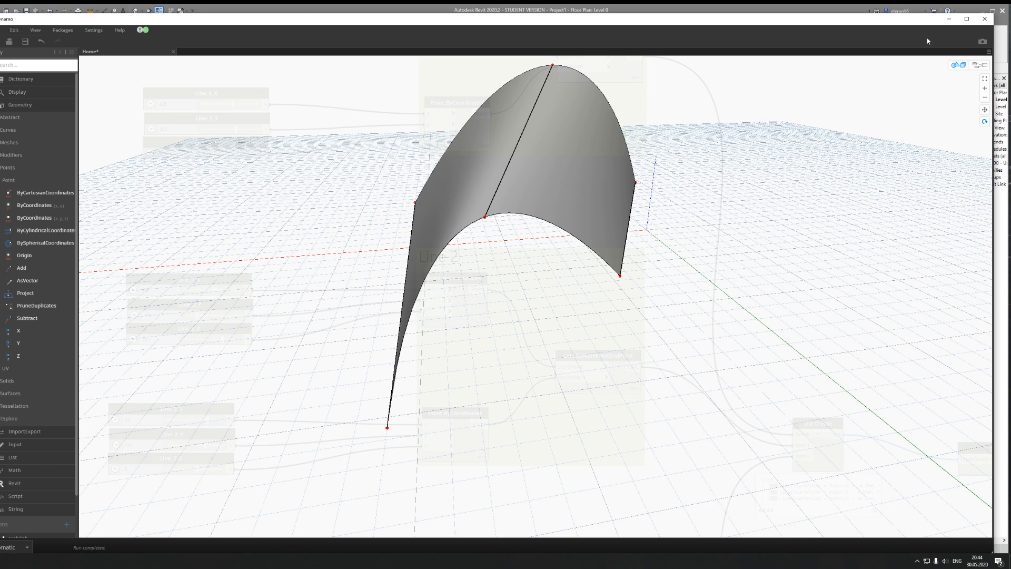
# Step: Switch to Revit and measure horizontally from the leftmost line's upper end to the vertical line in the Level 0 plan
pyautogui.click(949, 18)
pyautogui.scroll(4, 463, 303)
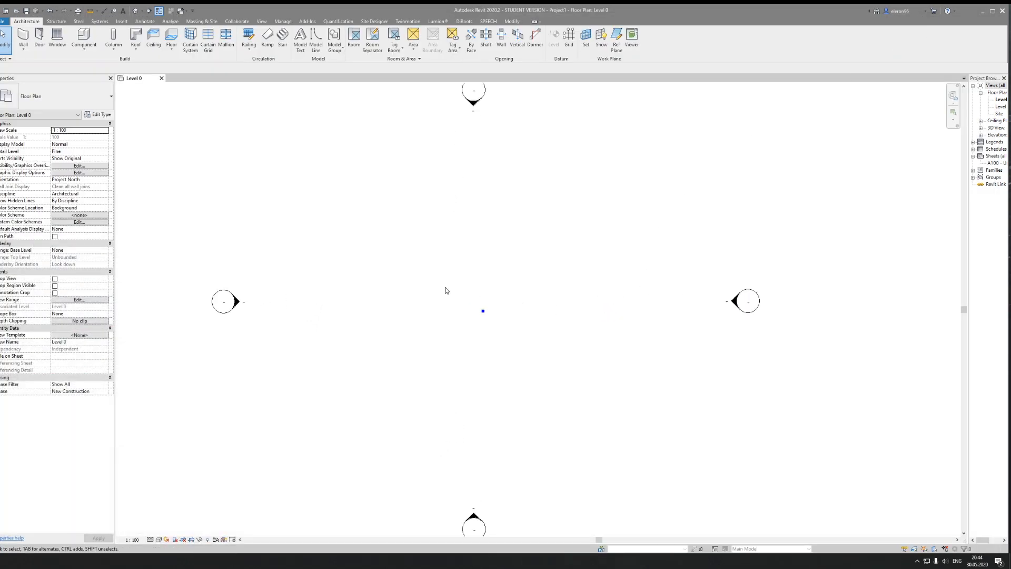
pyautogui.scroll(5, 491, 327)
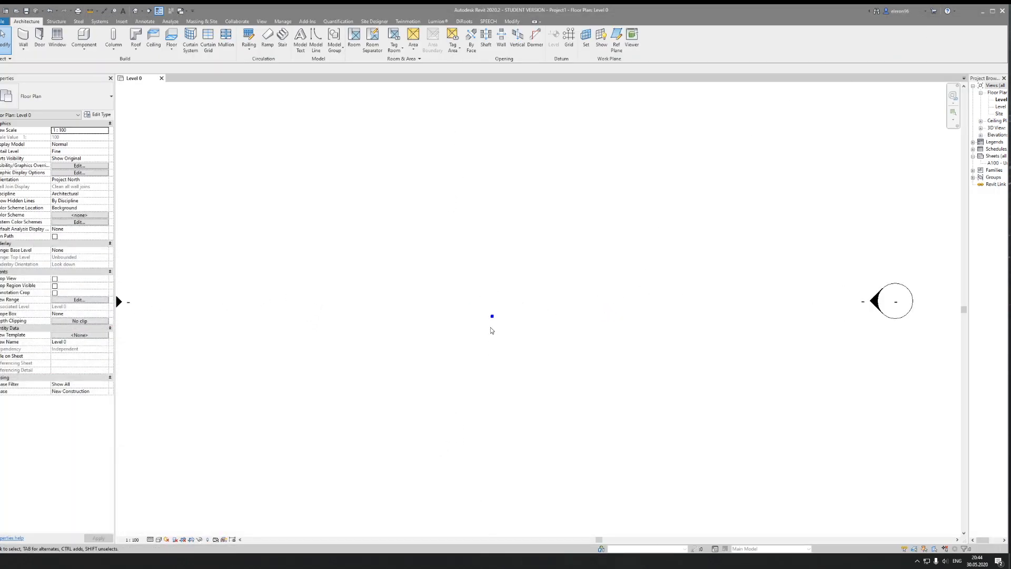
pyautogui.scroll(8, 494, 317)
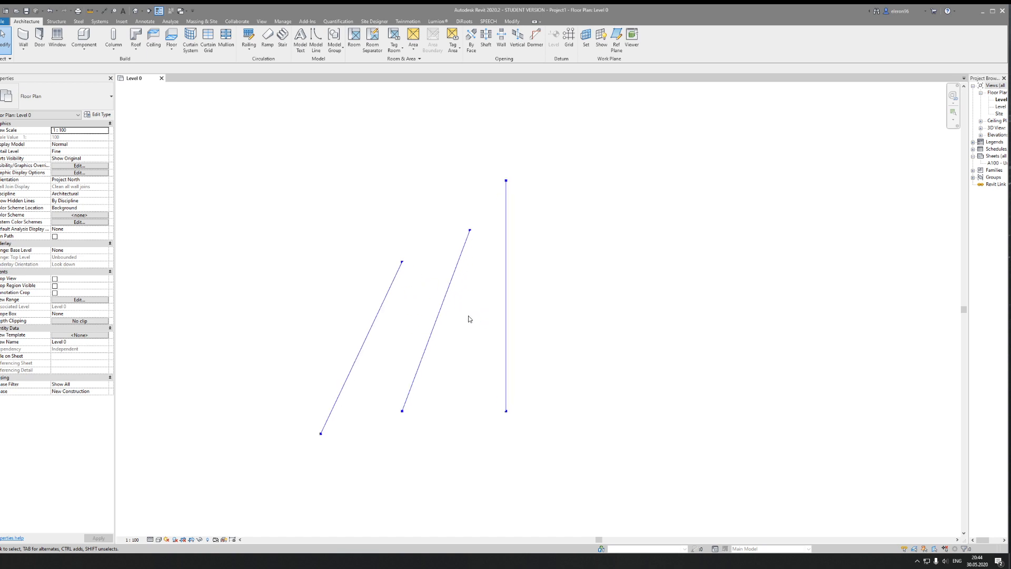
pyautogui.click(89, 10)
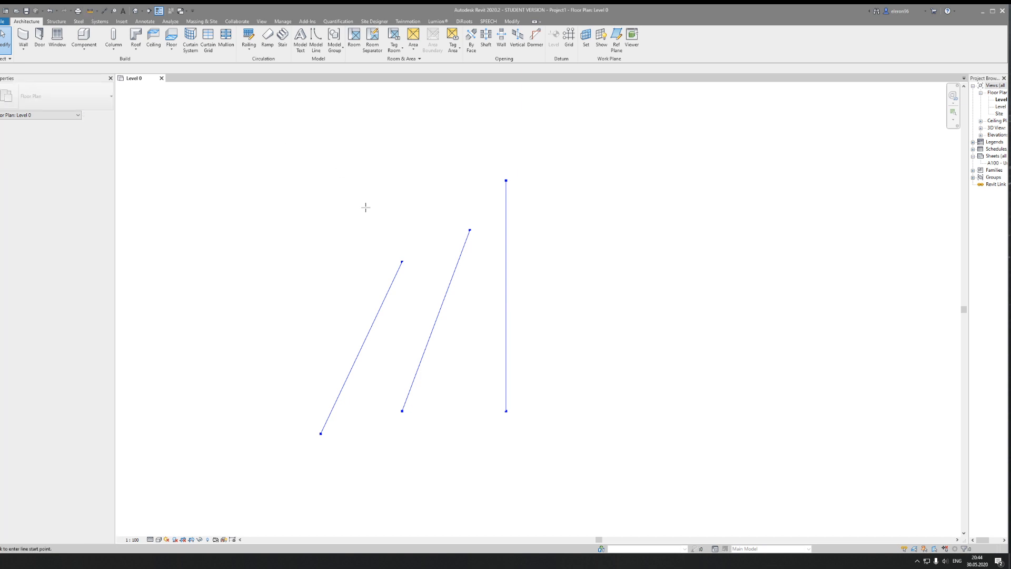
pyautogui.click(402, 261)
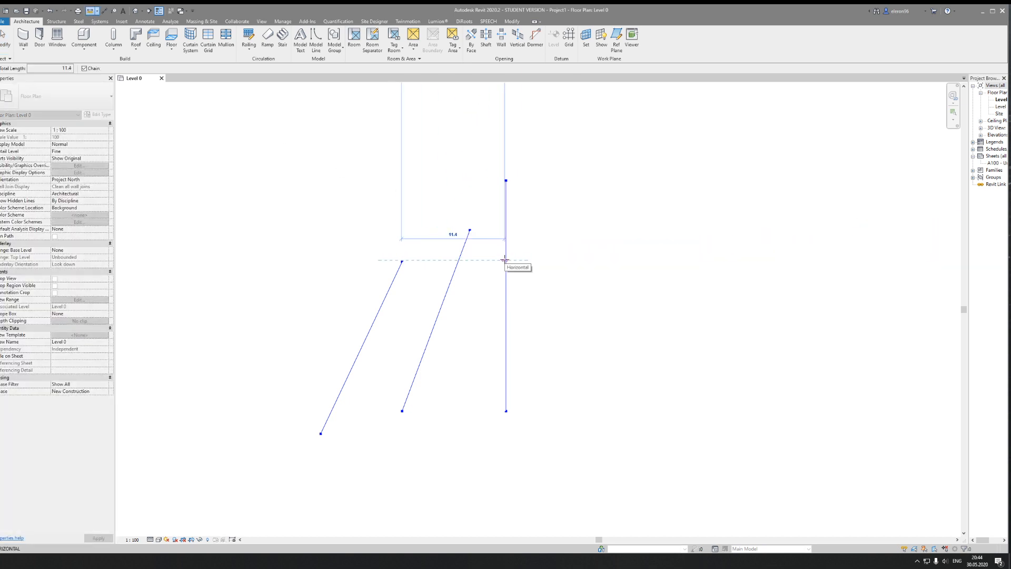
pyautogui.press('Escape')
pyautogui.press('Escape')
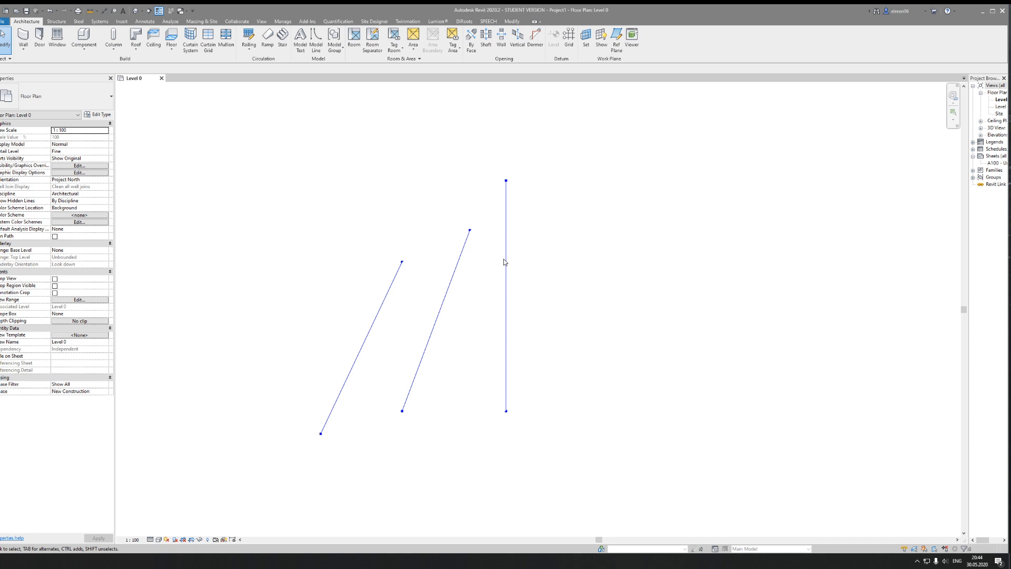
# Step: Switch back to Dynamo and bring the Surface.ByLoft node into view in the node graph
pyautogui.moveTo(2, 561)
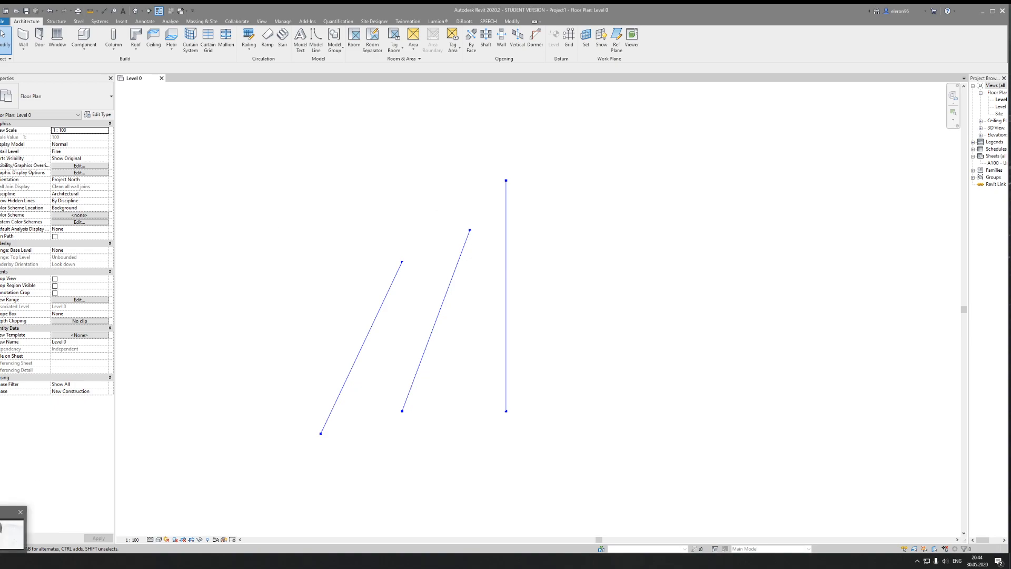
pyautogui.click(10, 530)
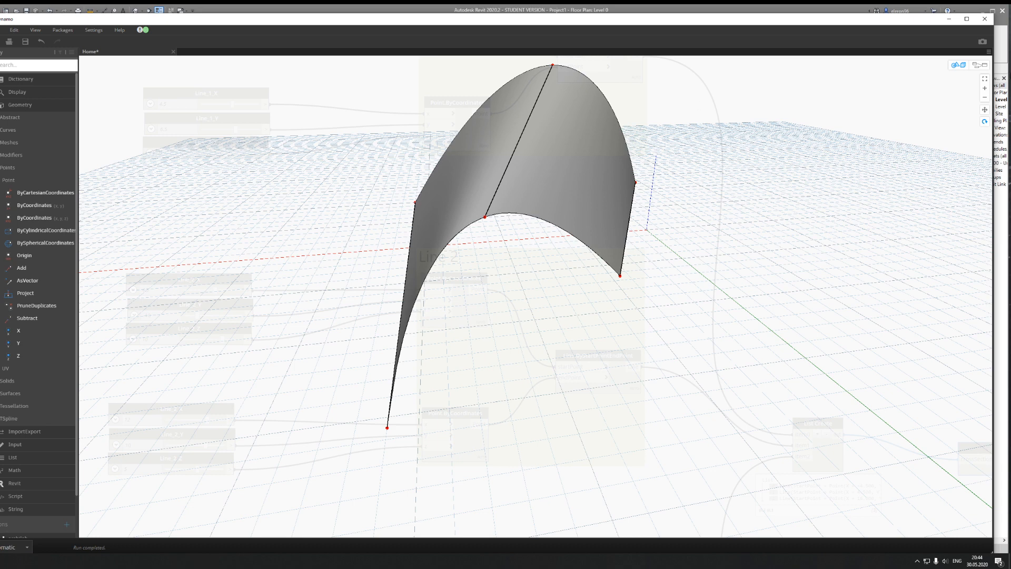
pyautogui.click(980, 65)
pyautogui.scroll(-8, 588, 194)
pyautogui.moveTo(737, 223); pyautogui.dragTo(490, 217, button='middle')
pyautogui.scroll(7, 490, 218)
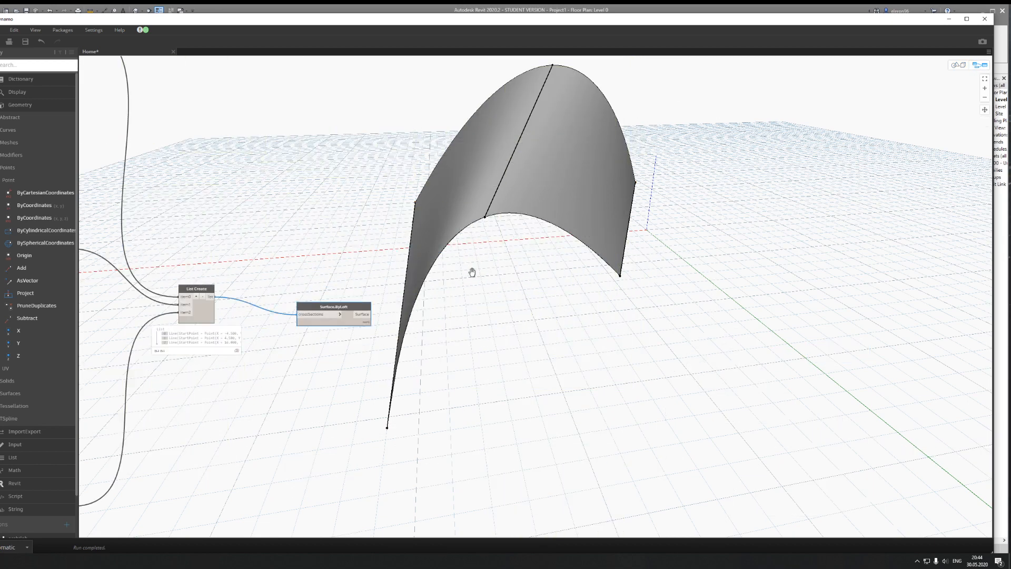
pyautogui.click(959, 65)
pyautogui.click(982, 67)
pyautogui.rightClick(535, 260)
pyautogui.write('scale')
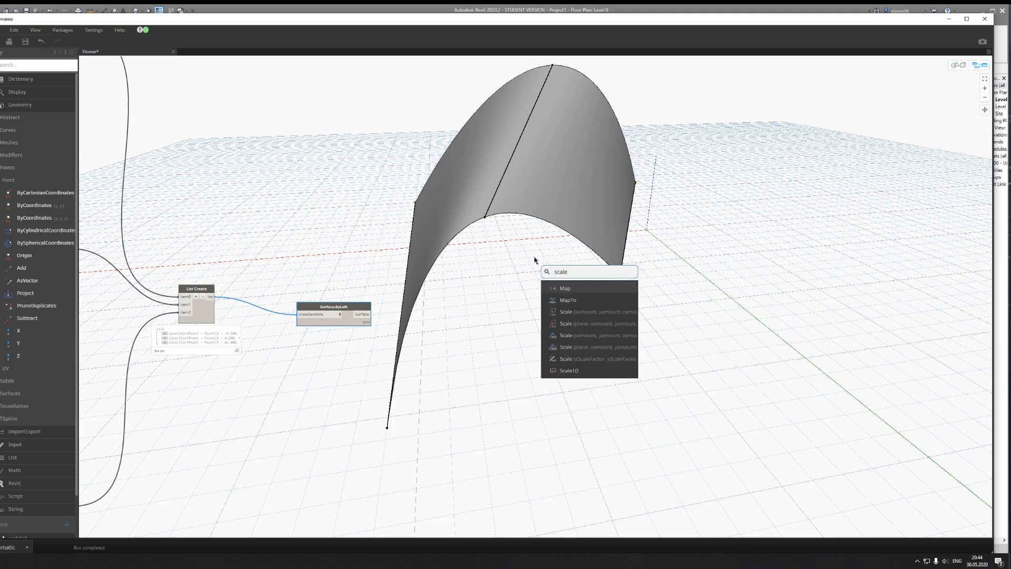
pyautogui.press('Down')
pyautogui.press('Down')
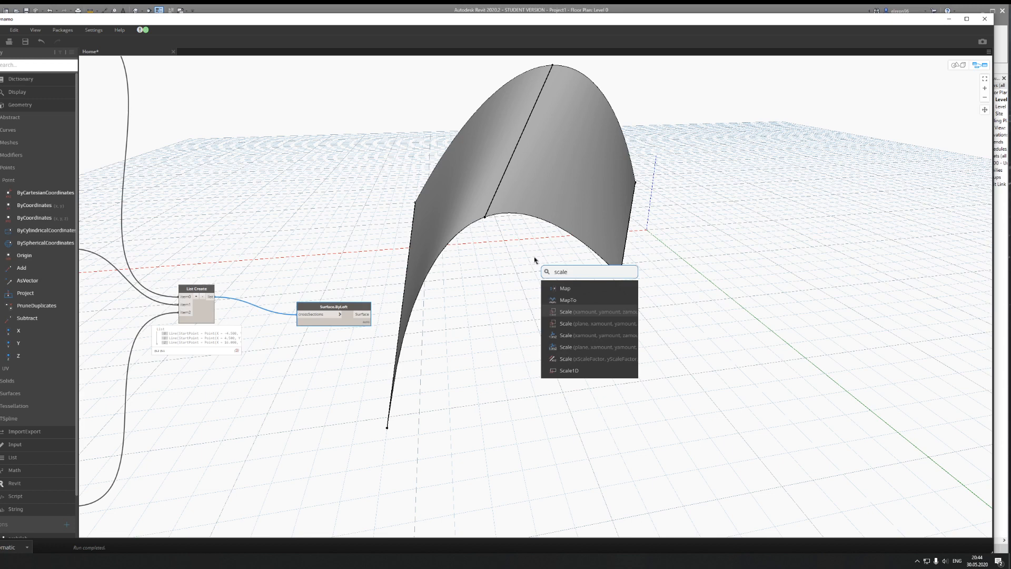
pyautogui.moveTo(583, 314)
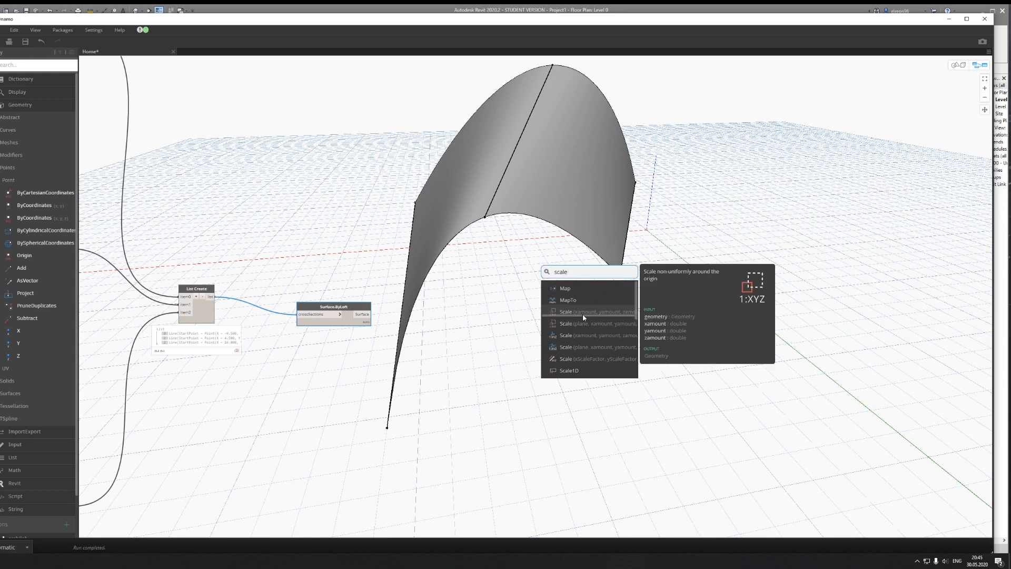
pyautogui.click(490, 306)
# Step: Search the node library for scale and place the uniform Geometry.Scale node with an amount input beside the Surface.ByLoft node
pyautogui.click(11, 67)
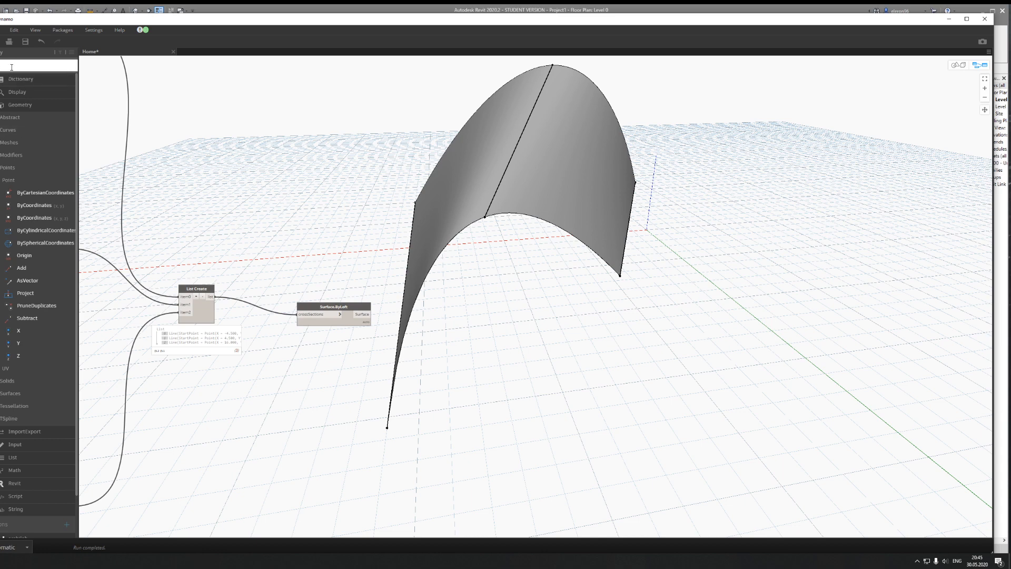
pyautogui.write('yh')
pyautogui.press('BackSpace')
pyautogui.press('BackSpace')
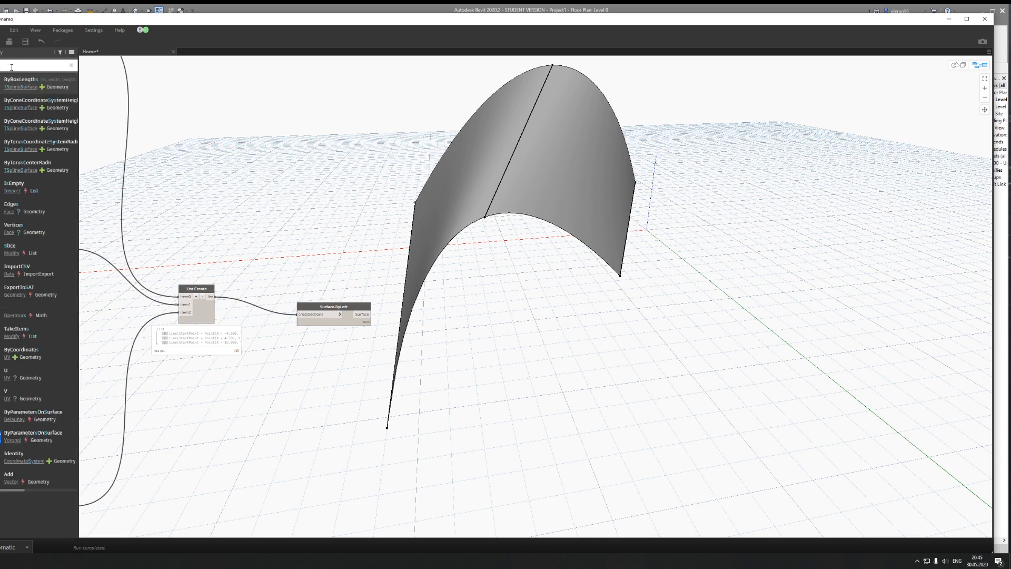
pyautogui.write('t')
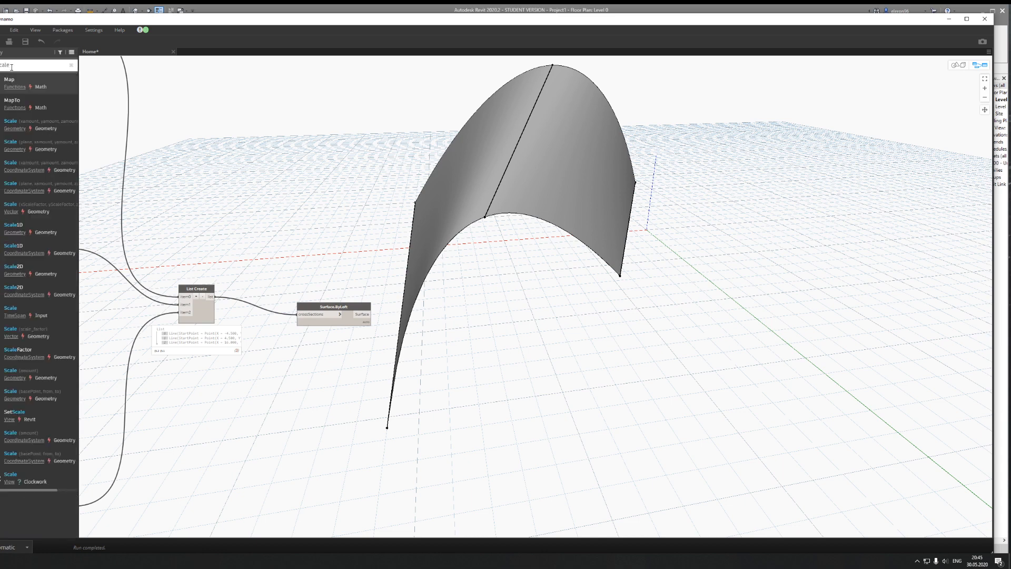
pyautogui.moveTo(51, 123)
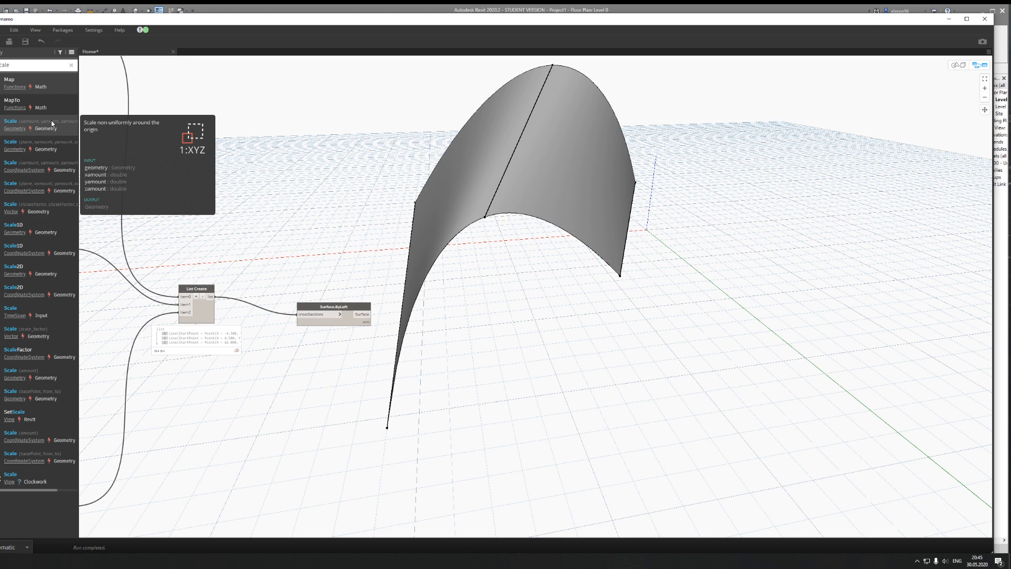
pyautogui.moveTo(57, 141)
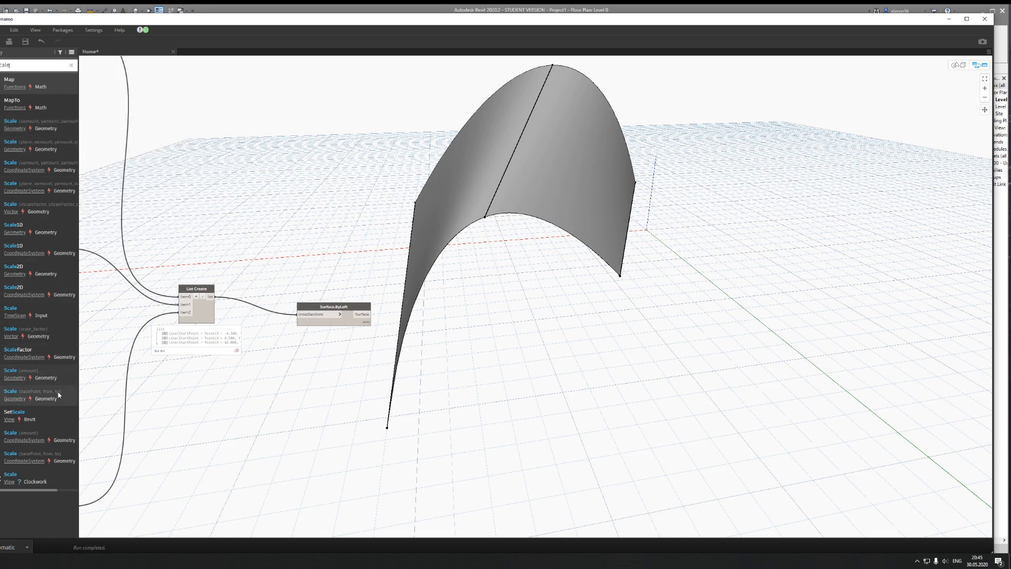
pyautogui.moveTo(59, 396)
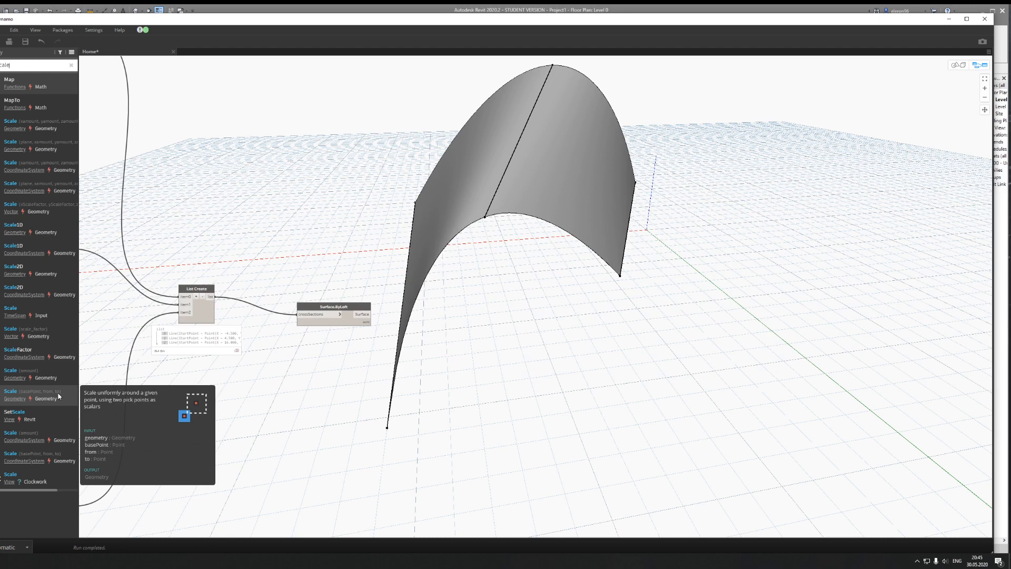
pyautogui.moveTo(56, 370)
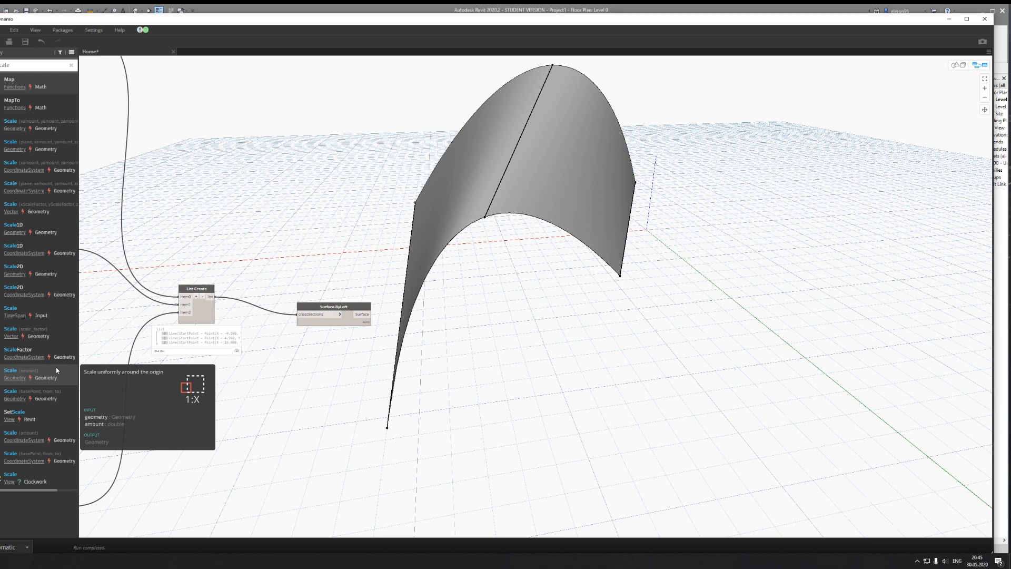
pyautogui.click(56, 369)
pyautogui.moveTo(532, 287); pyautogui.dragTo(513, 313)
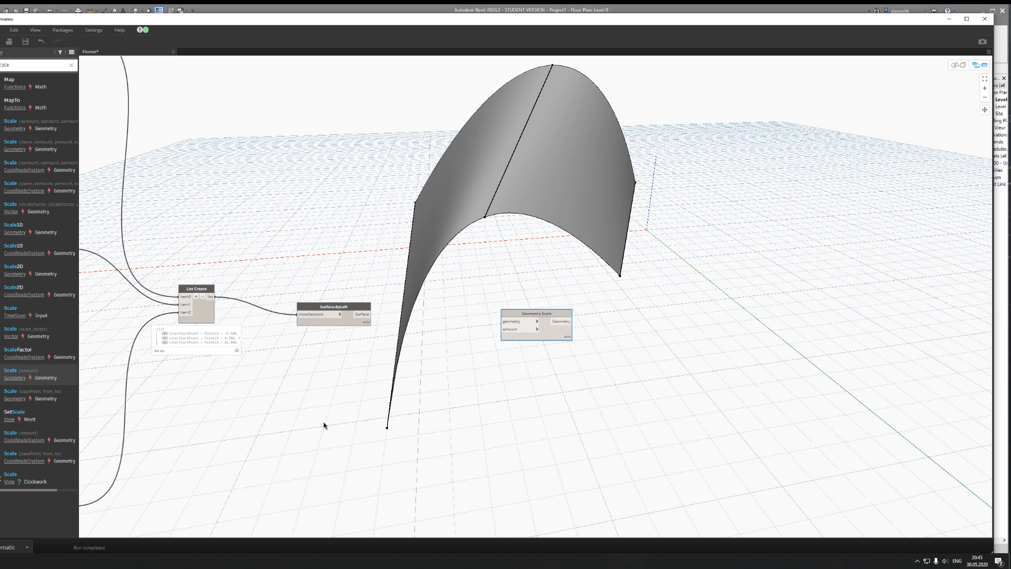
# Step: Open the geometry scaling settings, view the Extra large working range, and close them without applying changes
pyautogui.rightClick(307, 406)
pyautogui.scroll(-1, 308, 414)
pyautogui.scroll(-3, 305, 413)
pyautogui.moveTo(278, 415); pyautogui.dragTo(519, 447, button='middle')
pyautogui.scroll(4, 358, 253)
pyautogui.scroll(1, 360, 270)
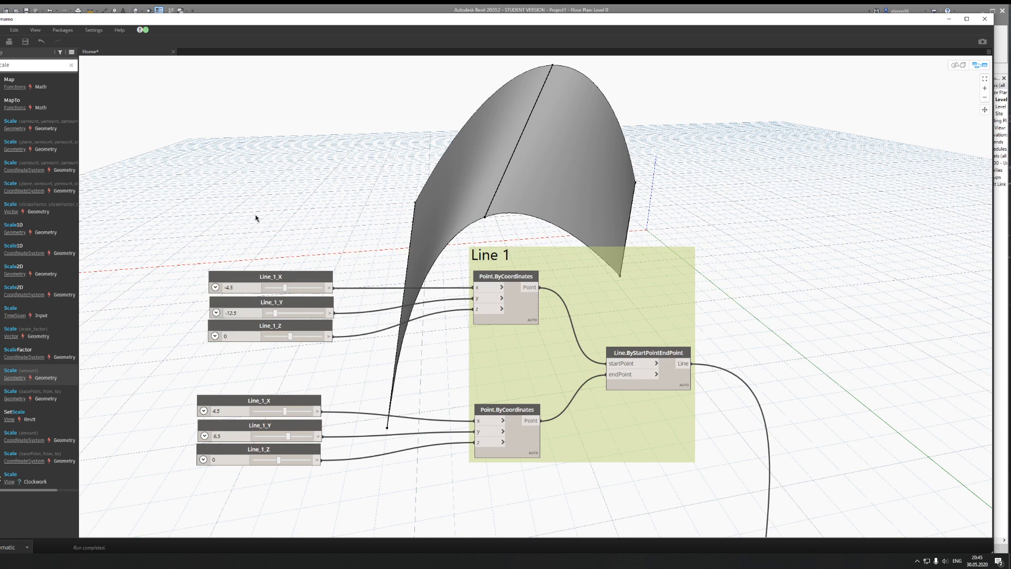
pyautogui.click(96, 30)
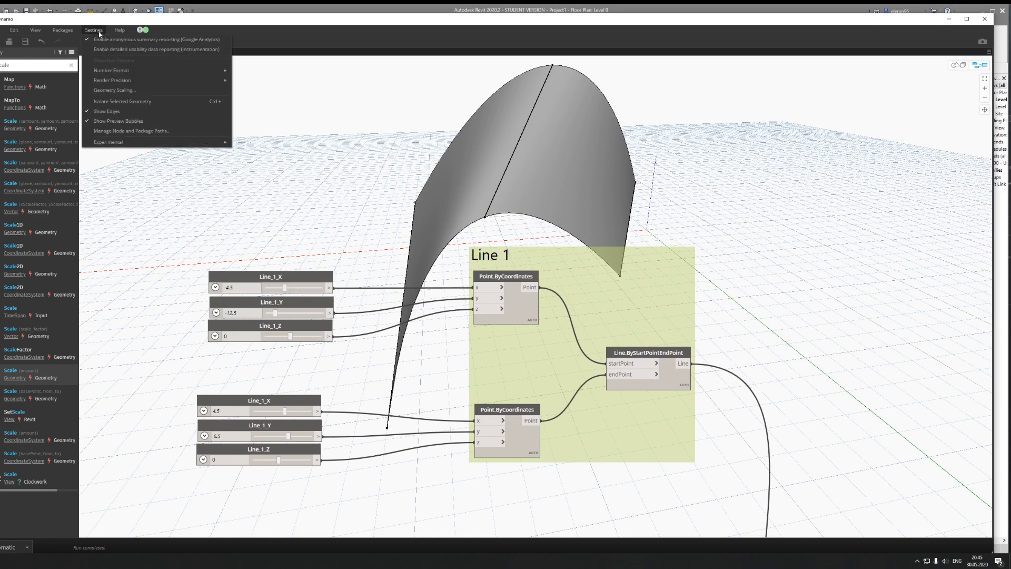
pyautogui.click(125, 90)
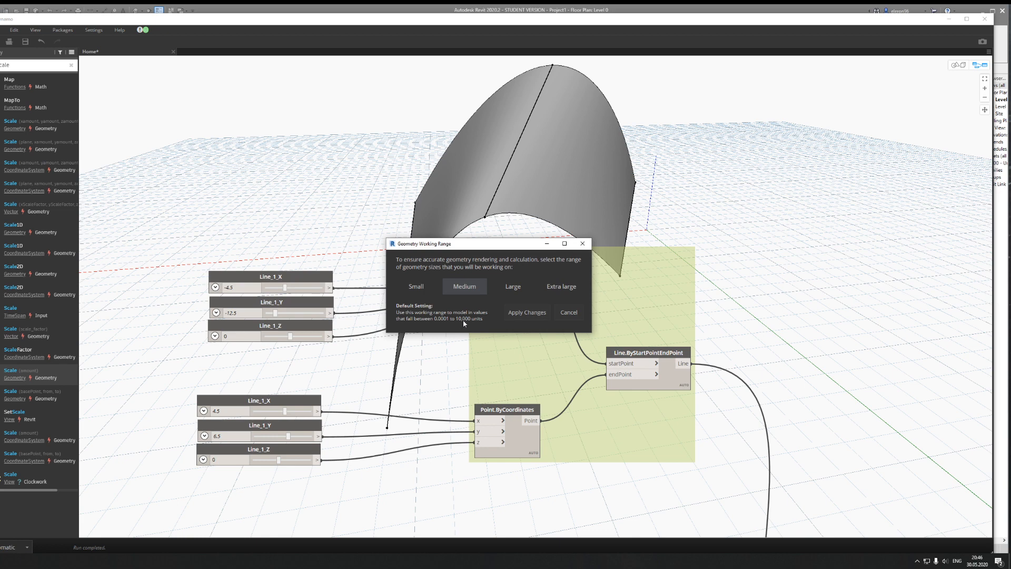
pyautogui.click(562, 287)
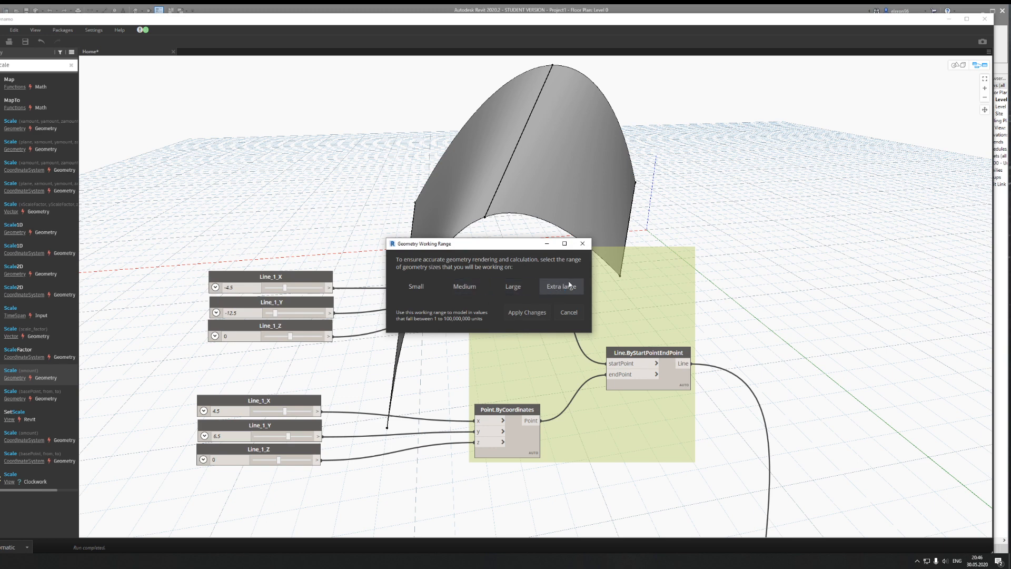
pyautogui.click(569, 312)
# Step: Reposition the Geometry.Scale node closer to the Surface.ByLoft node's output
pyautogui.scroll(-5, 617, 328)
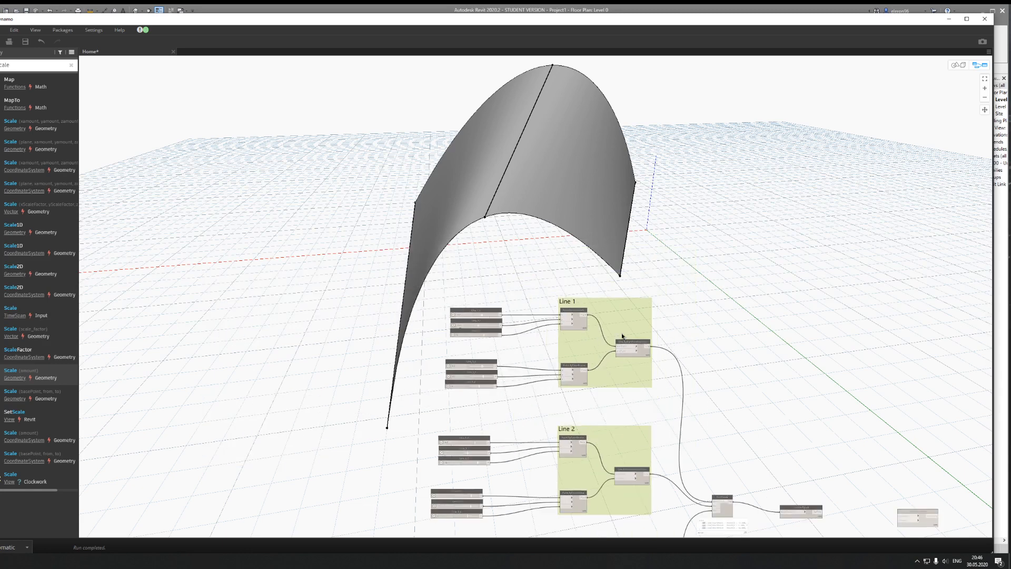
pyautogui.scroll(2, 584, 358)
pyautogui.scroll(2, 566, 352)
pyautogui.moveTo(548, 341); pyautogui.dragTo(513, 351)
pyautogui.scroll(1, 442, 358)
pyautogui.scroll(1, 442, 357)
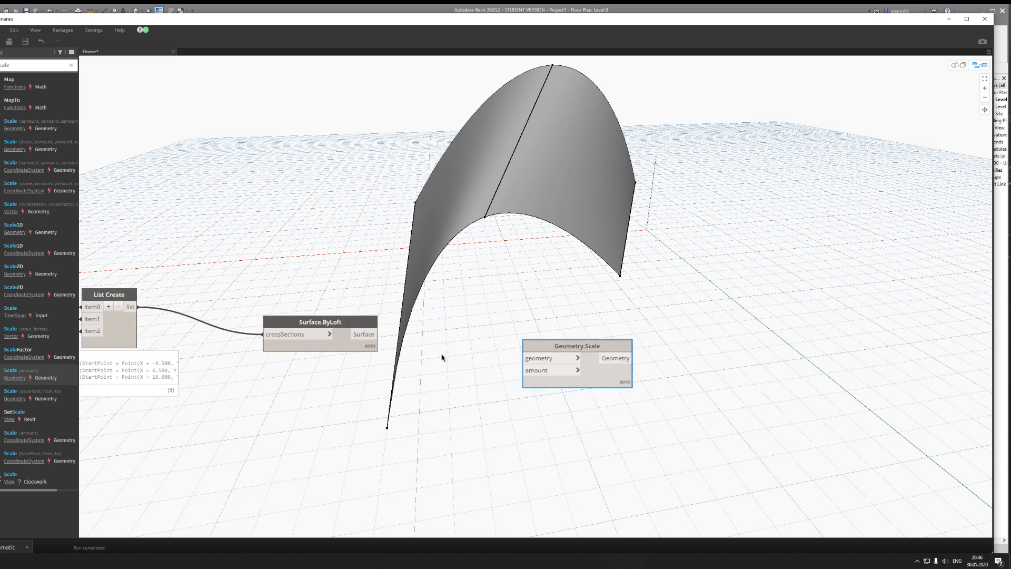
pyautogui.moveTo(549, 343); pyautogui.dragTo(554, 337)
pyautogui.scroll(-4, 363, 343)
pyautogui.moveTo(343, 341); pyautogui.dragTo(423, 322, button='middle')
pyautogui.moveTo(84, 303); pyautogui.dragTo(337, 323, button='middle')
pyautogui.scroll(2, 311, 322)
pyautogui.moveTo(762, 403); pyautogui.dragTo(152, 361, button='middle')
pyautogui.scroll(3, 477, 347)
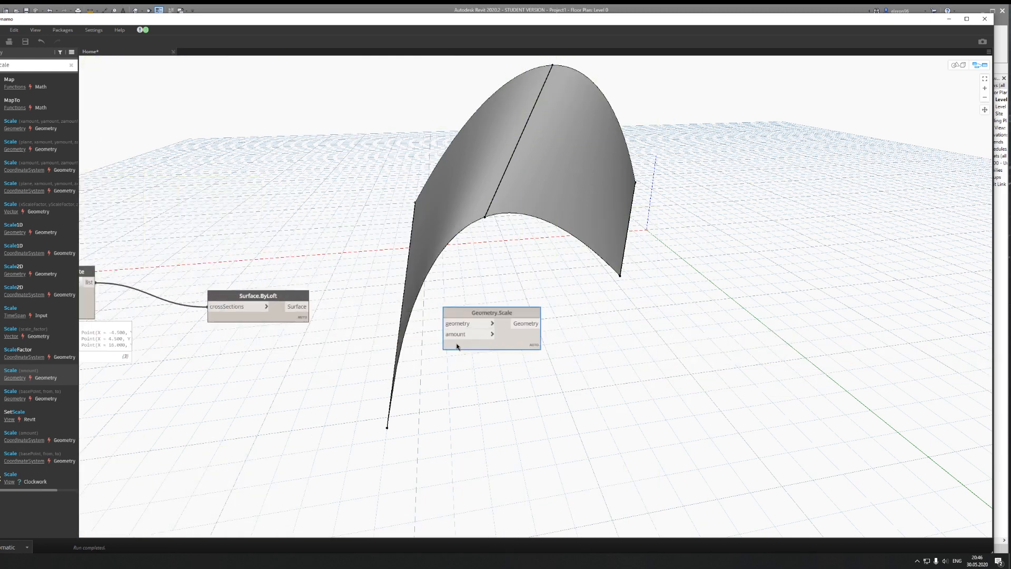
# Step: Add a code block with the value 1000 as the Geometry.Scale amount and feed the Surface.ByLoft surface into its geometry input
pyautogui.doubleClick(330, 391)
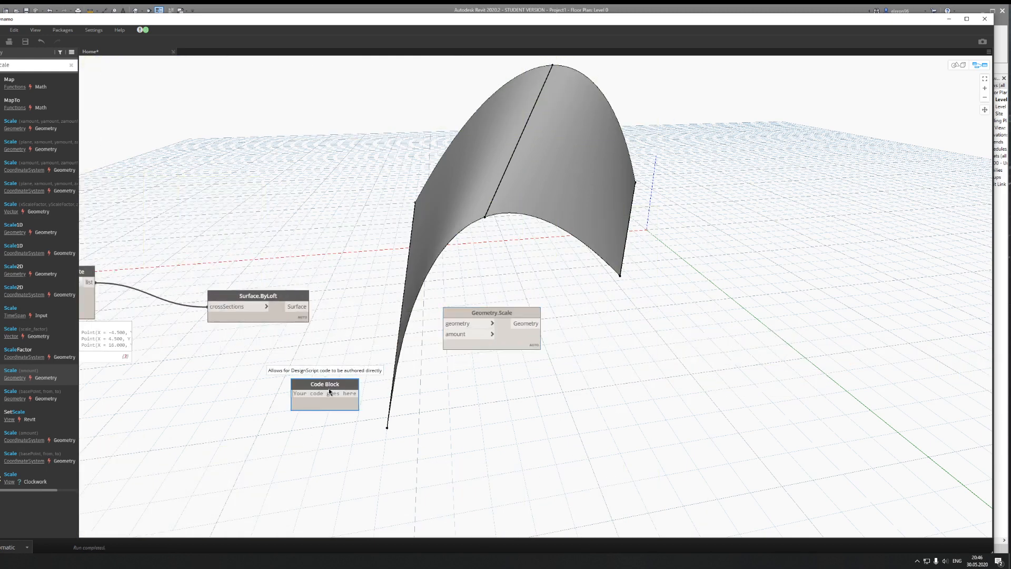
pyautogui.write('1000')
pyautogui.click(458, 443)
pyautogui.click(319, 393)
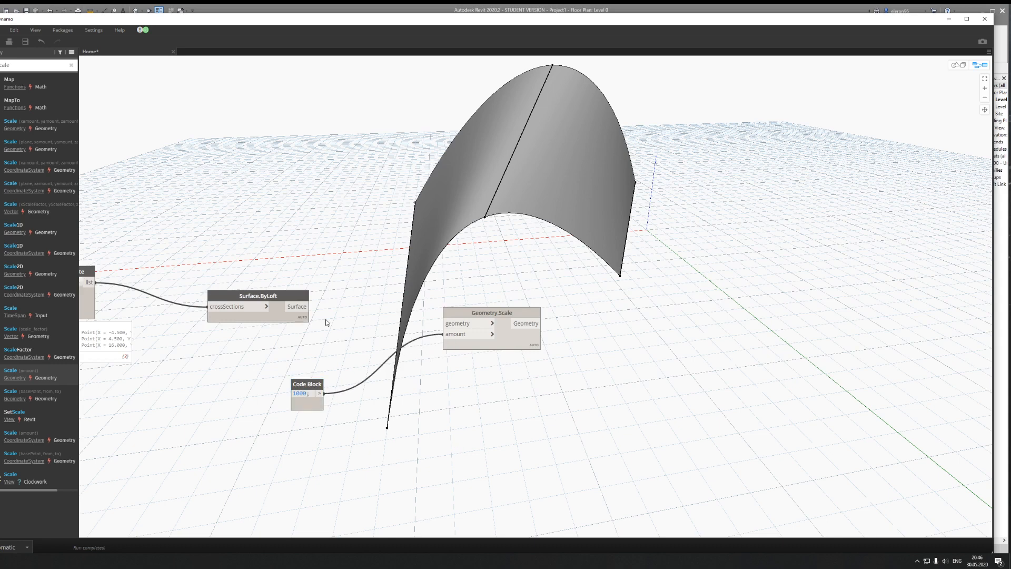
pyautogui.click(452, 334)
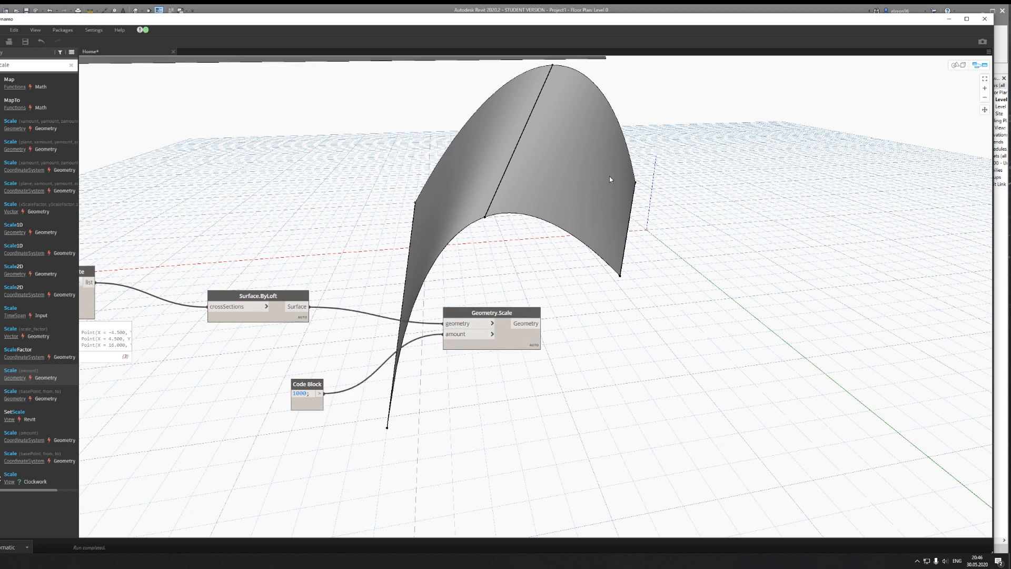
# Step: Examine the full extent of the scaled surface in the 3D preview and return to the node graph
pyautogui.click(957, 68)
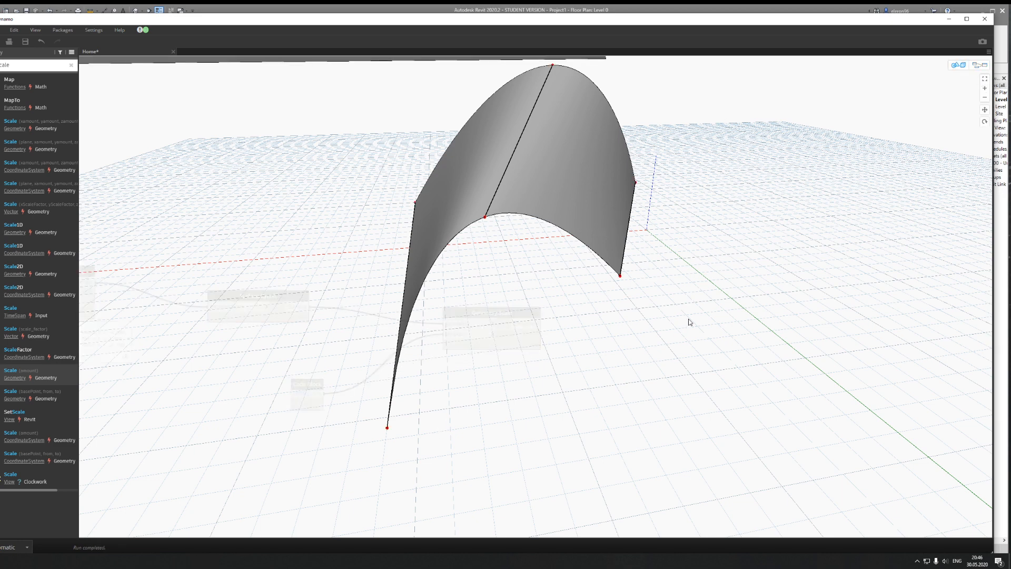
pyautogui.scroll(-10, 688, 316)
pyautogui.scroll(-6, 674, 322)
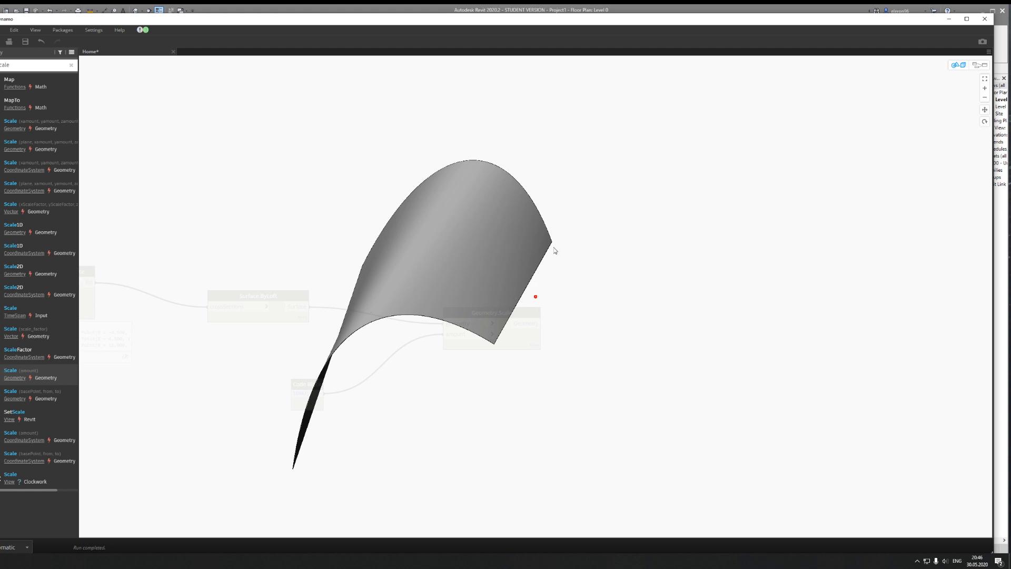
pyautogui.click(981, 65)
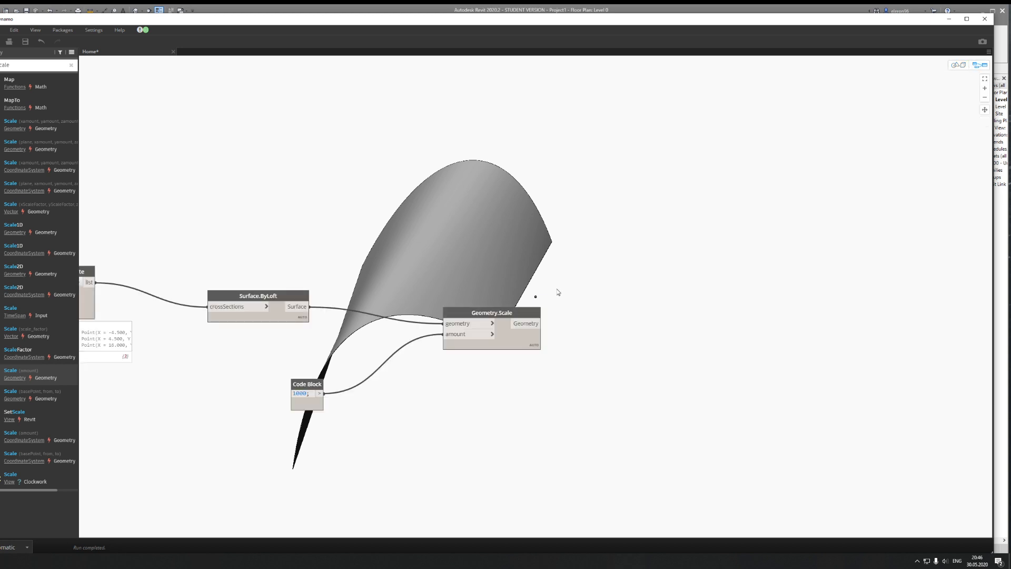
# Step: Turn off the geometry preview of the Surface.ByLoft node
pyautogui.click(274, 296)
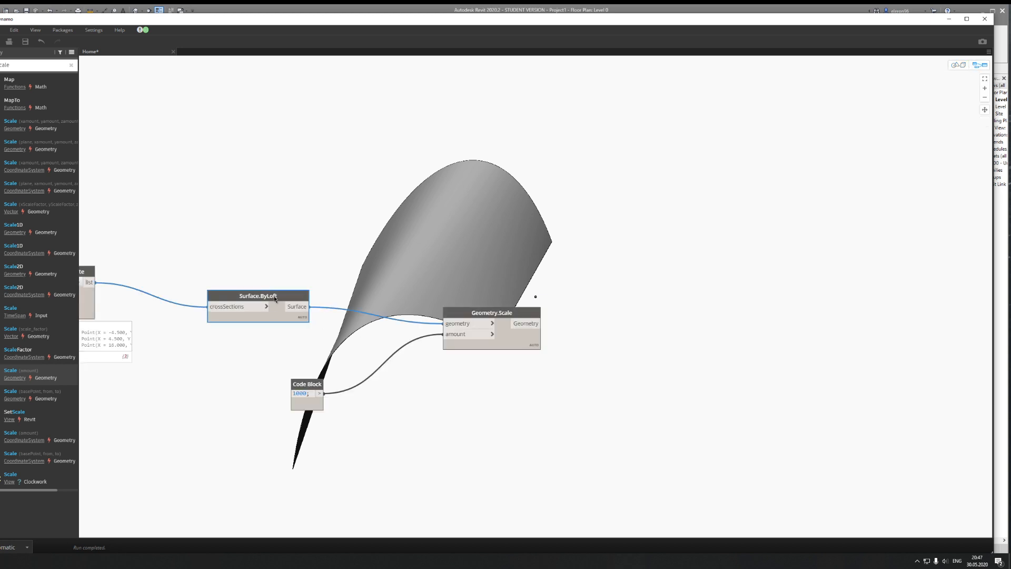
pyautogui.moveTo(329, 252); pyautogui.dragTo(393, 272, button='middle')
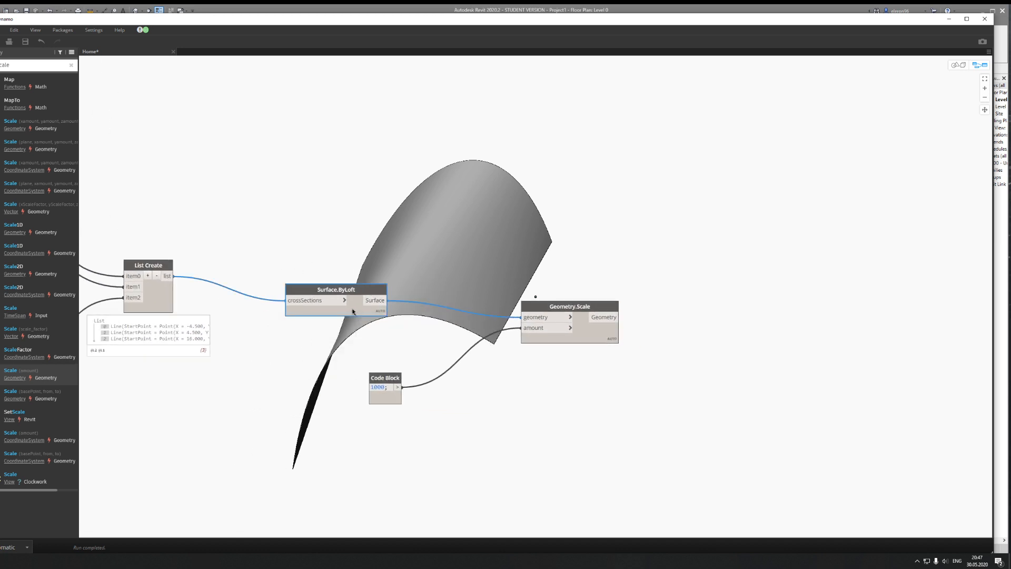
pyautogui.rightClick(353, 309)
pyautogui.click(375, 367)
pyautogui.click(440, 260)
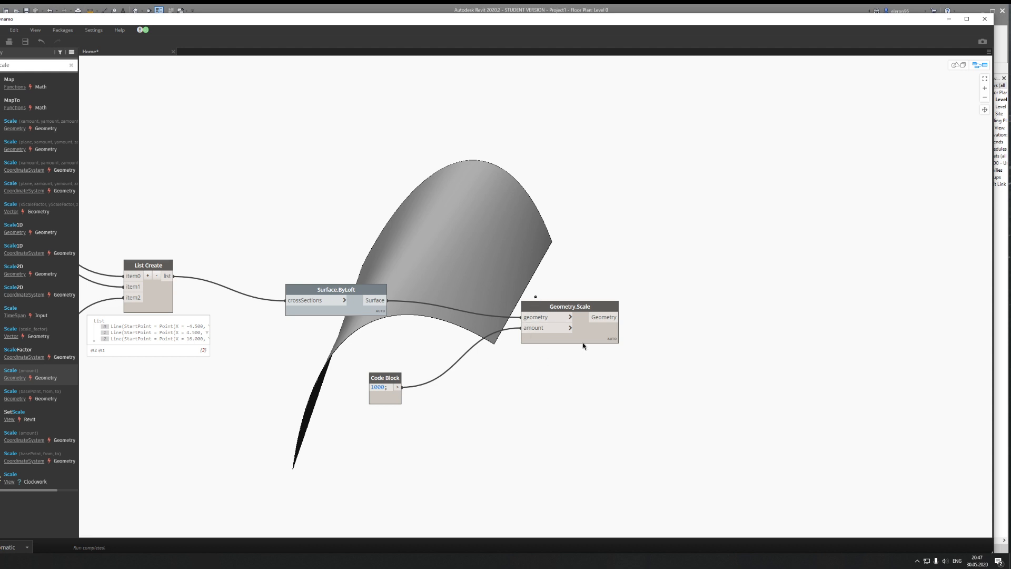
# Step: Rearrange the Geometry.Scale node and the 1000 code block lower in the graph, below the Surface.ByLoft node
pyautogui.moveTo(587, 336); pyautogui.dragTo(577, 370)
pyautogui.moveTo(385, 378); pyautogui.dragTo(354, 413)
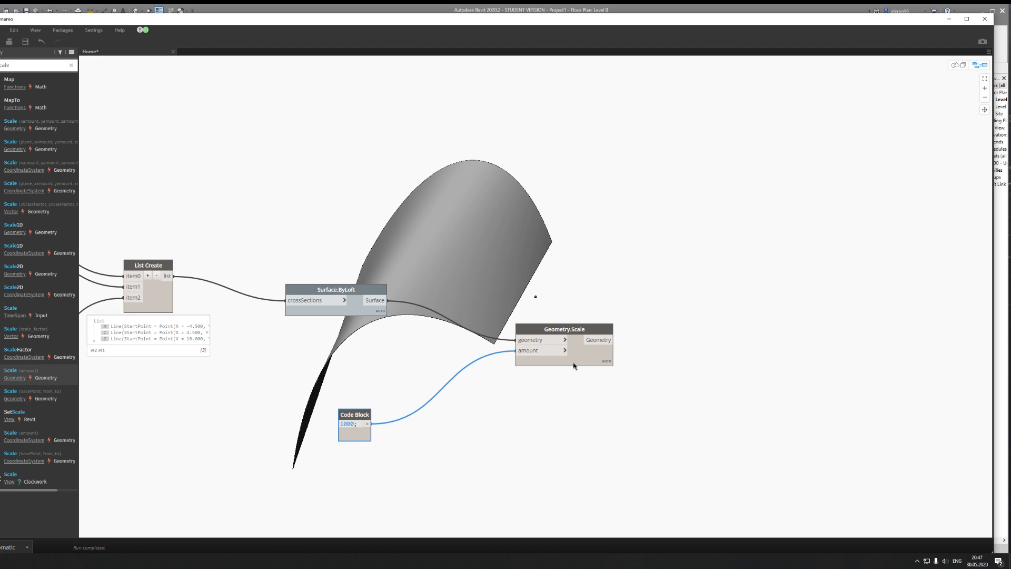
pyautogui.moveTo(561, 376); pyautogui.dragTo(550, 387)
# Step: Try moving the Line_1_X slider of Line 1's start point to 0
pyautogui.scroll(-5, 550, 388)
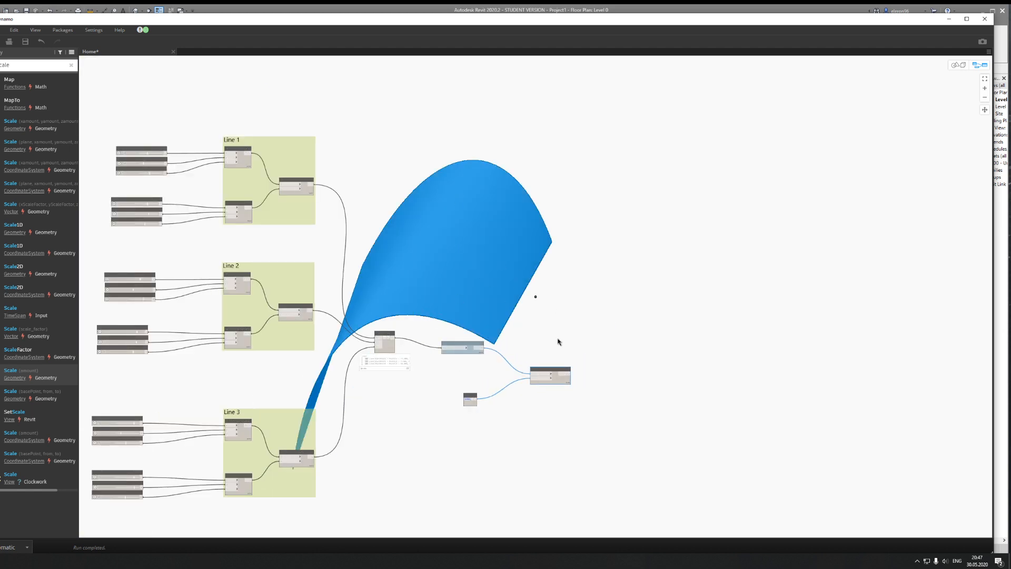
pyautogui.scroll(5, 162, 175)
pyautogui.moveTo(185, 193); pyautogui.dragTo(192, 192)
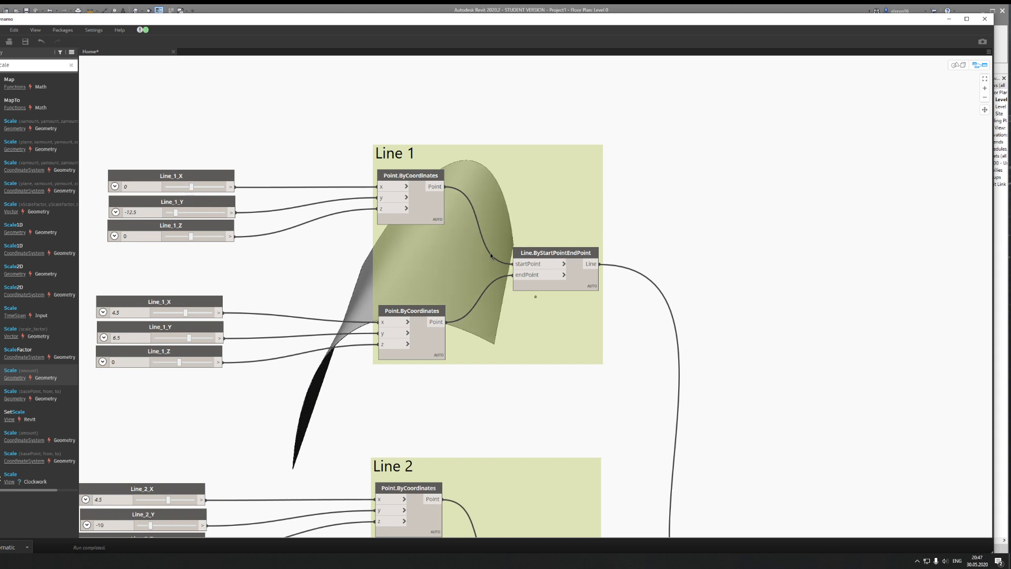
pyautogui.scroll(-4, 580, 253)
pyautogui.moveTo(657, 287); pyautogui.dragTo(296, 213, button='middle')
pyautogui.scroll(-3, 472, 357)
pyautogui.scroll(4, 446, 358)
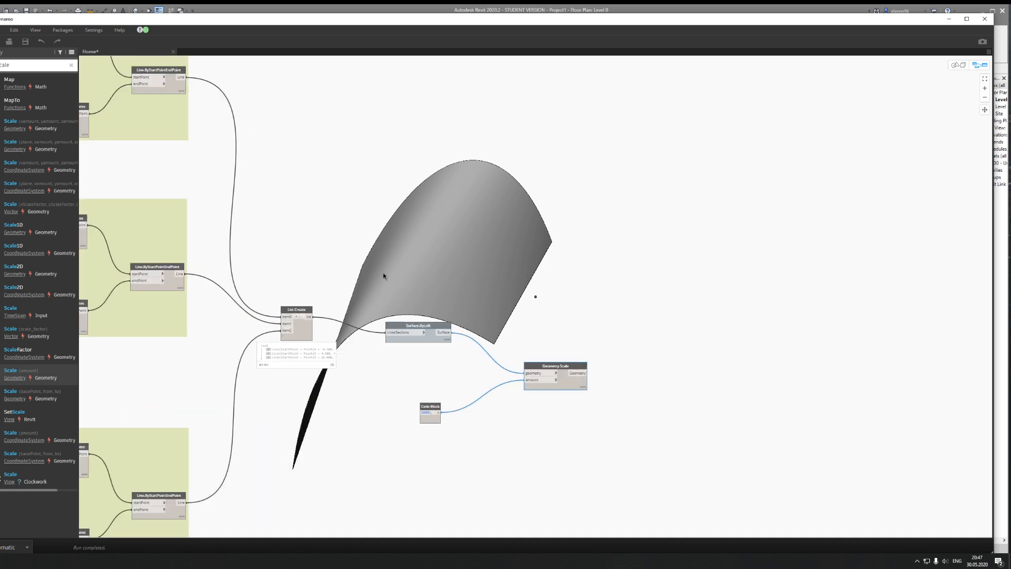
pyautogui.moveTo(383, 273); pyautogui.dragTo(444, 273, button='middle')
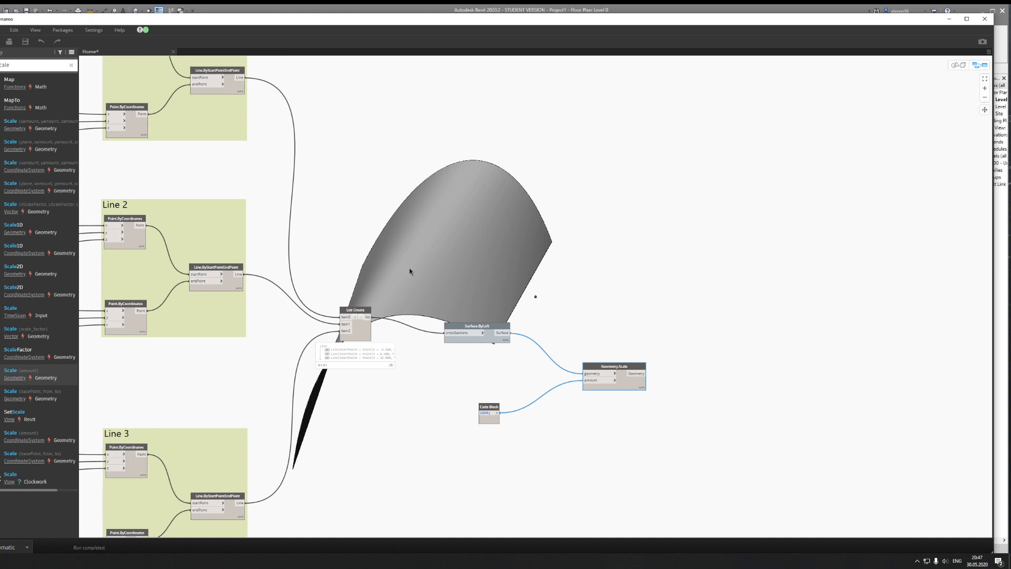
pyautogui.moveTo(630, 381); pyautogui.dragTo(639, 379)
pyautogui.moveTo(472, 275); pyautogui.dragTo(737, 426, button='middle')
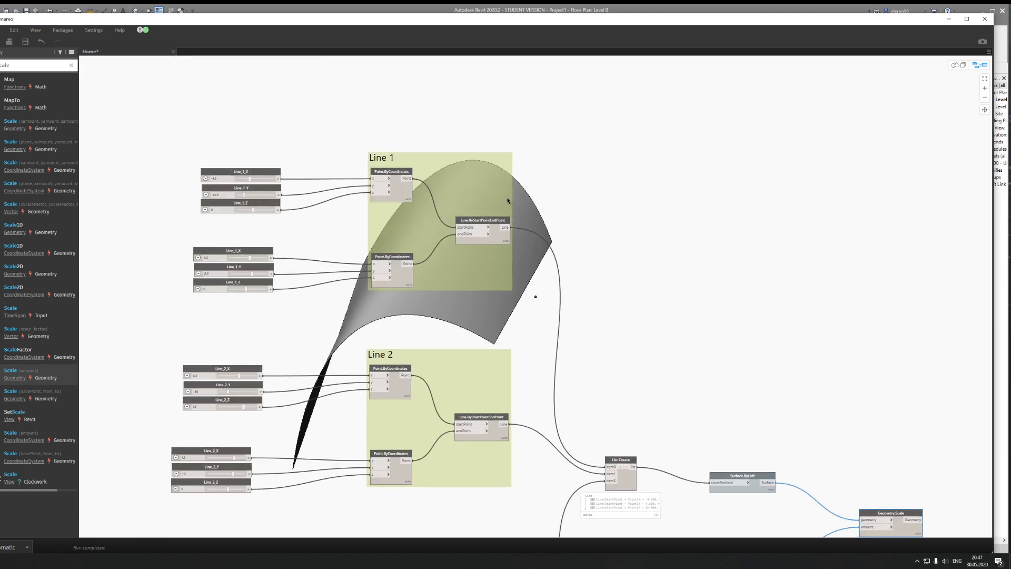
pyautogui.scroll(-3, 698, 357)
pyautogui.moveTo(697, 357); pyautogui.dragTo(407, 282, button='middle')
# Step: Minimize Dynamo to return to Revit and open the default 3D view
pyautogui.click(517, 3)
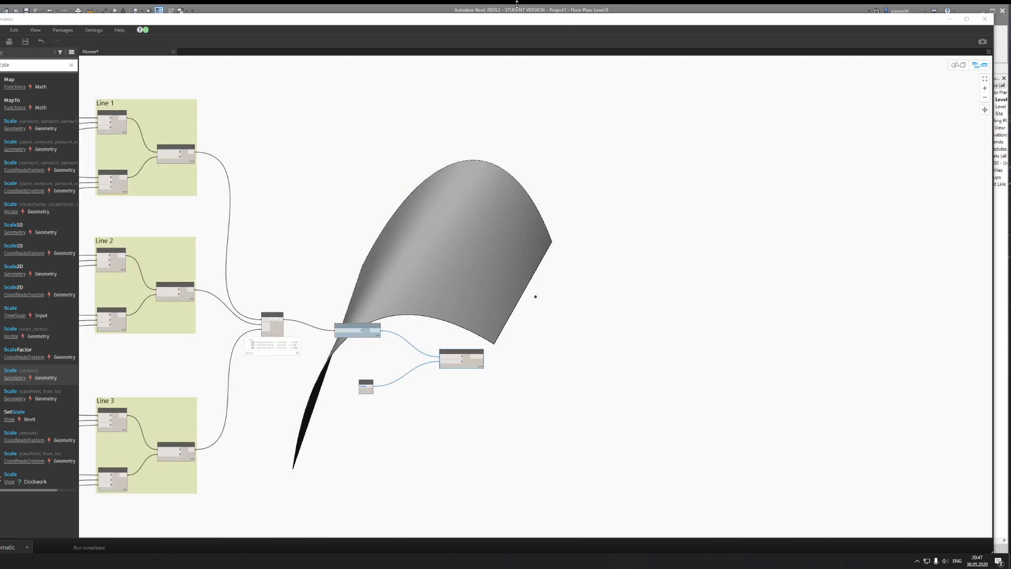
pyautogui.click(948, 18)
pyautogui.scroll(-15, 459, 298)
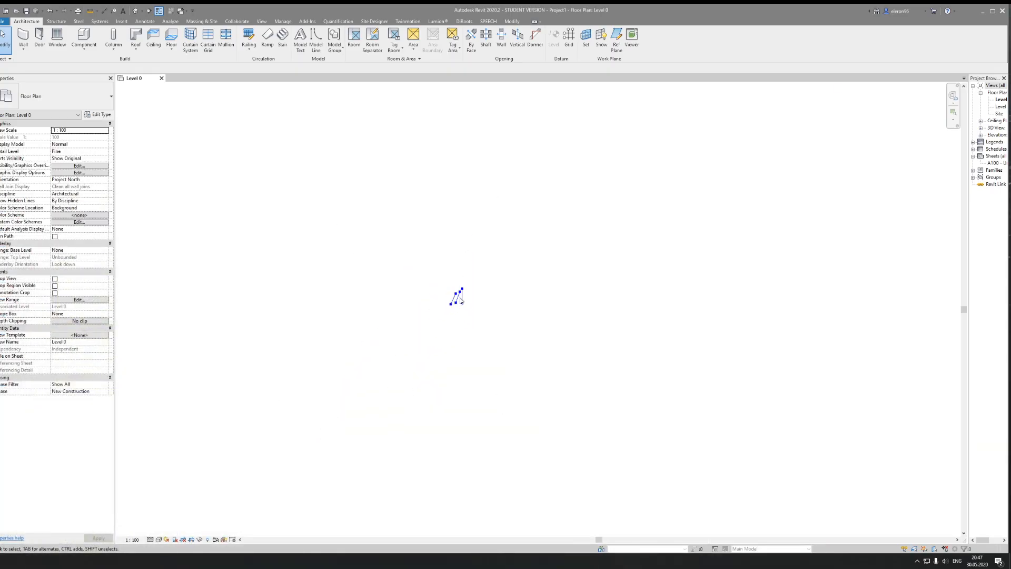
pyautogui.scroll(3, 469, 299)
pyautogui.click(136, 11)
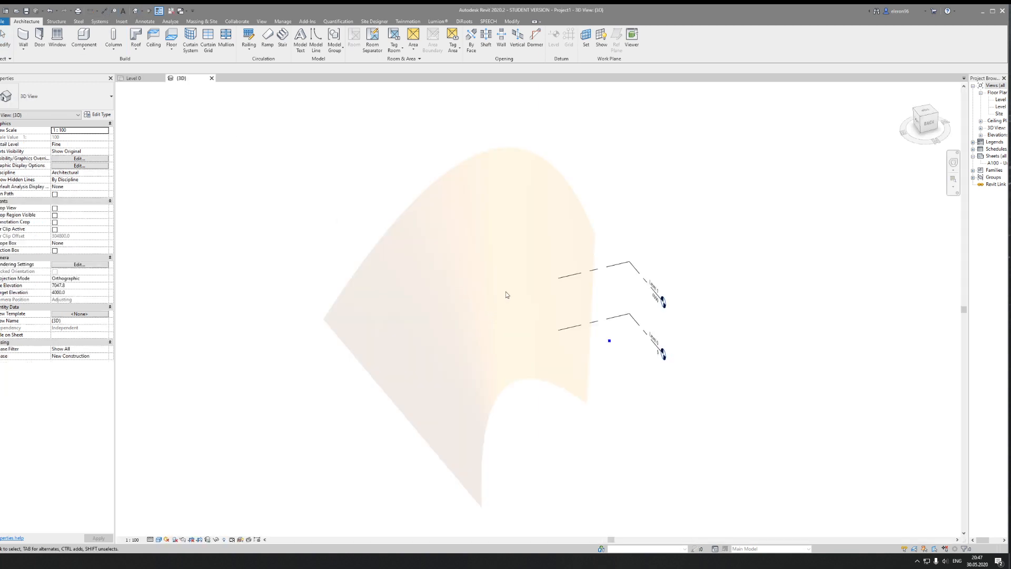
# Step: Inspect the scaled surface preview against Level 0 and Level 1 from several angles in the 3D view
pyautogui.moveTo(608, 337)
pyautogui.keyDown('shift'); pyautogui.mouseDown(button='middle')
pyautogui.moveTo(616, 343)
pyautogui.moveTo(594, 328)
pyautogui.mouseUp(button='middle'); pyautogui.keyUp('shift')
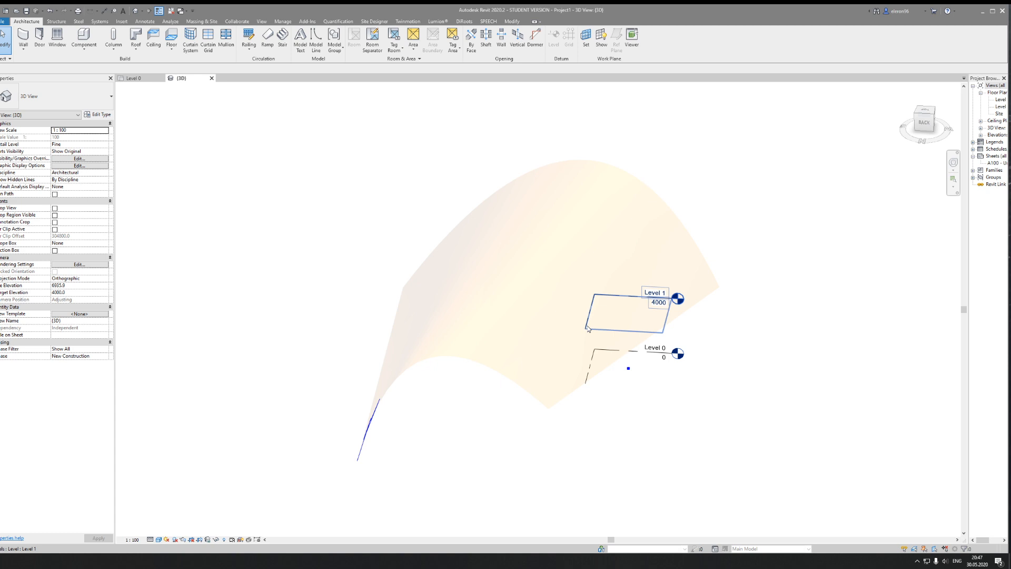
pyautogui.keyDown('shift'); pyautogui.moveTo(629, 369); pyautogui.dragTo(632, 321, button='middle'); pyautogui.keyUp('shift')
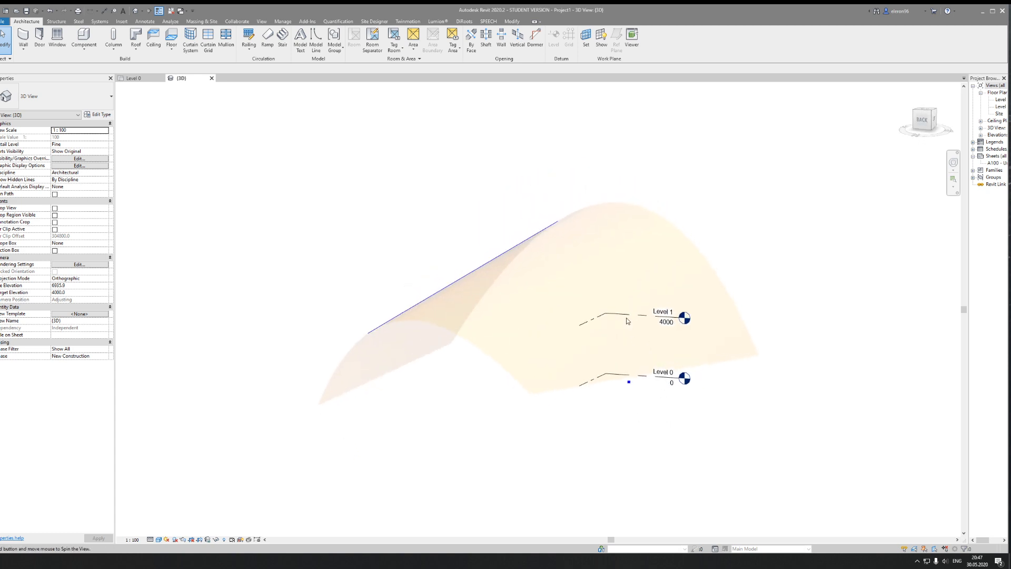
pyautogui.keyDown('shift'); pyautogui.moveTo(625, 377); pyautogui.dragTo(686, 409, button='middle'); pyautogui.keyUp('shift')
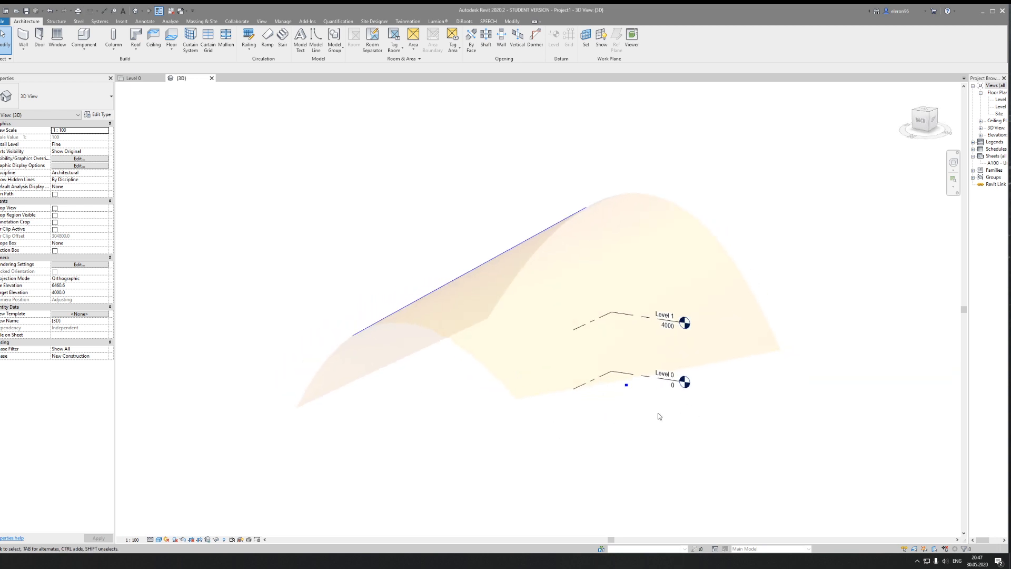
# Step: Switch back to Dynamo, search the library for instance, and place ImportInstance.ByGeometries with the Geometry.Scale output as its geometries
pyautogui.moveTo(7, 559)
pyautogui.click(11, 529)
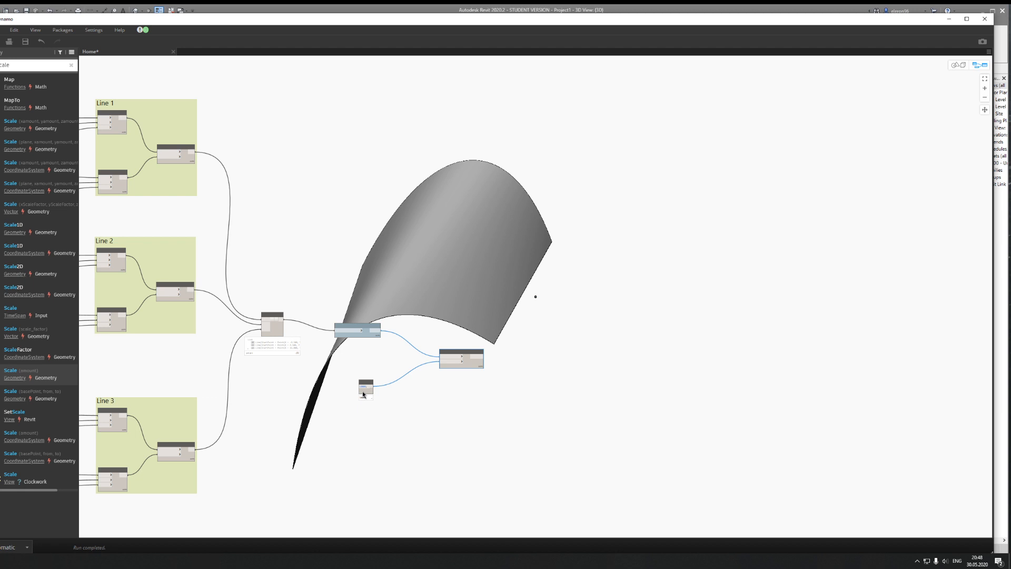
pyautogui.scroll(6, 519, 368)
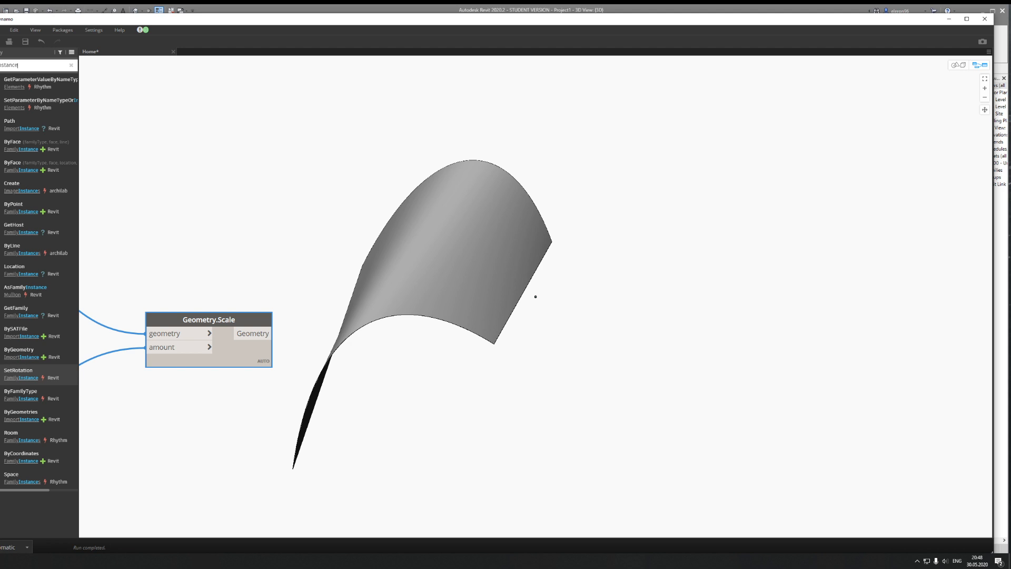
pyautogui.click(24, 421)
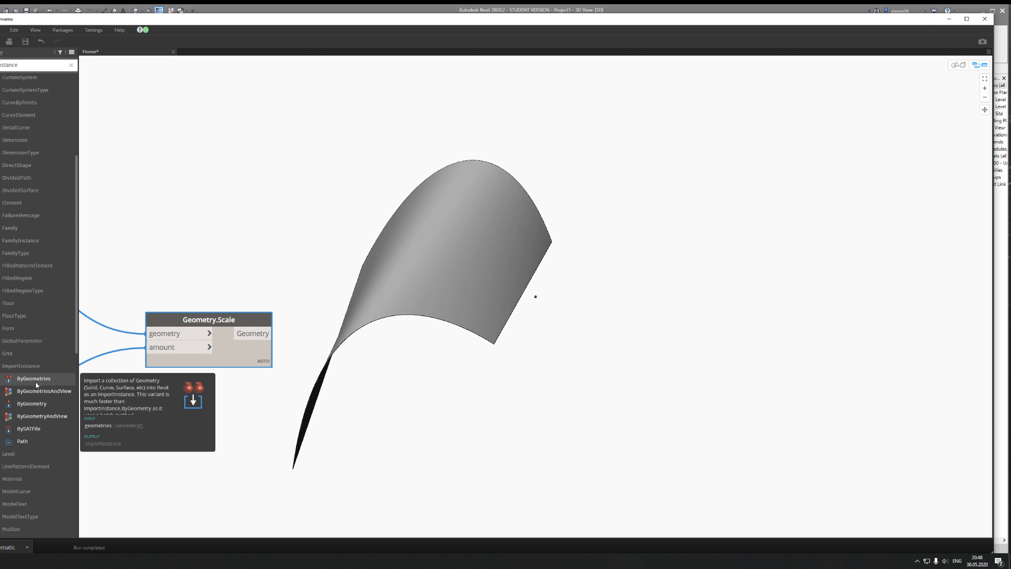
pyautogui.click(36, 385)
pyautogui.moveTo(560, 289); pyautogui.dragTo(448, 339)
pyautogui.moveTo(273, 333); pyautogui.dragTo(422, 350)
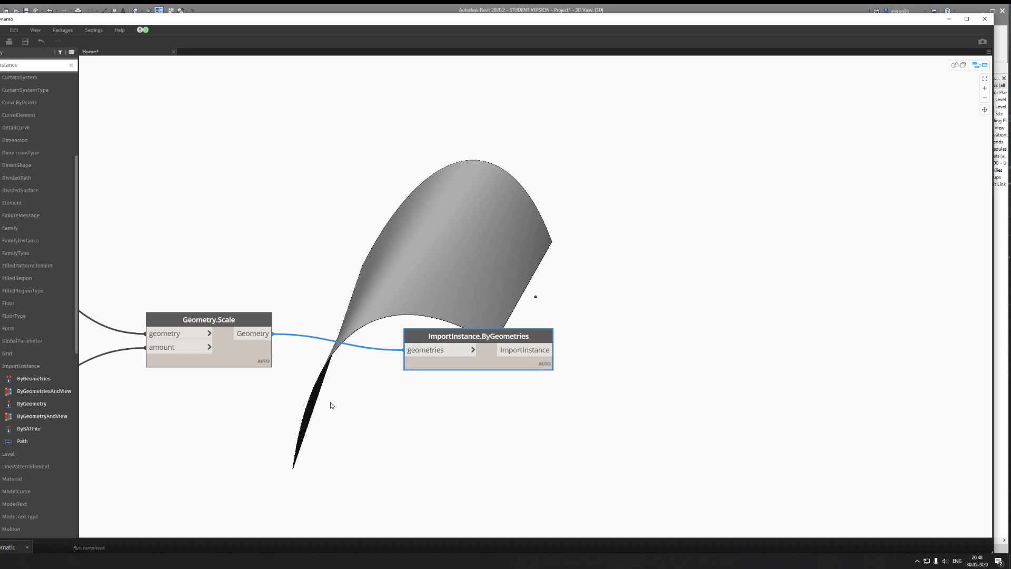
# Step: Return to Revit, select the imported surface and inspect it from another angle in the 3D view
pyautogui.click(949, 18)
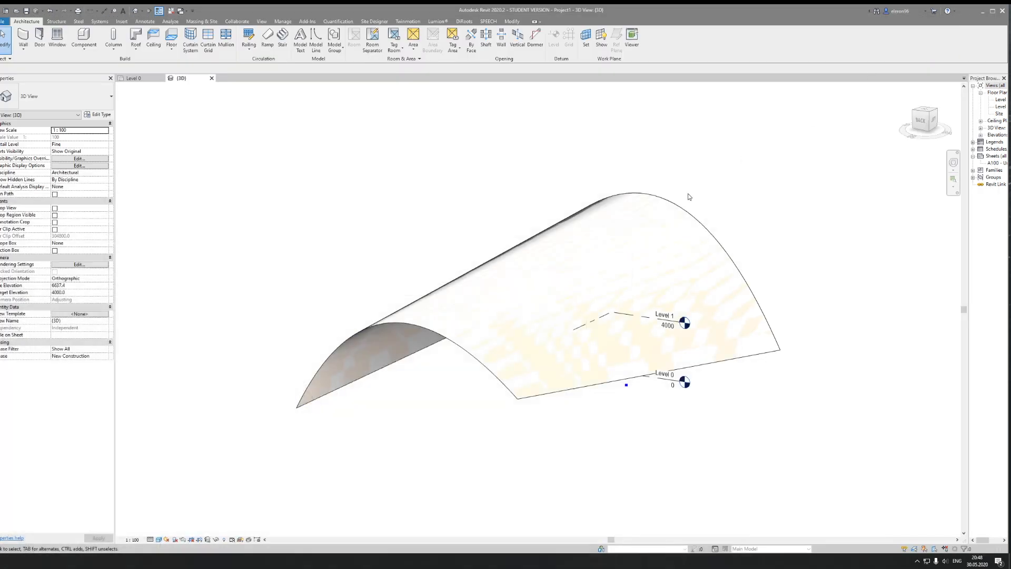
pyautogui.click(488, 354)
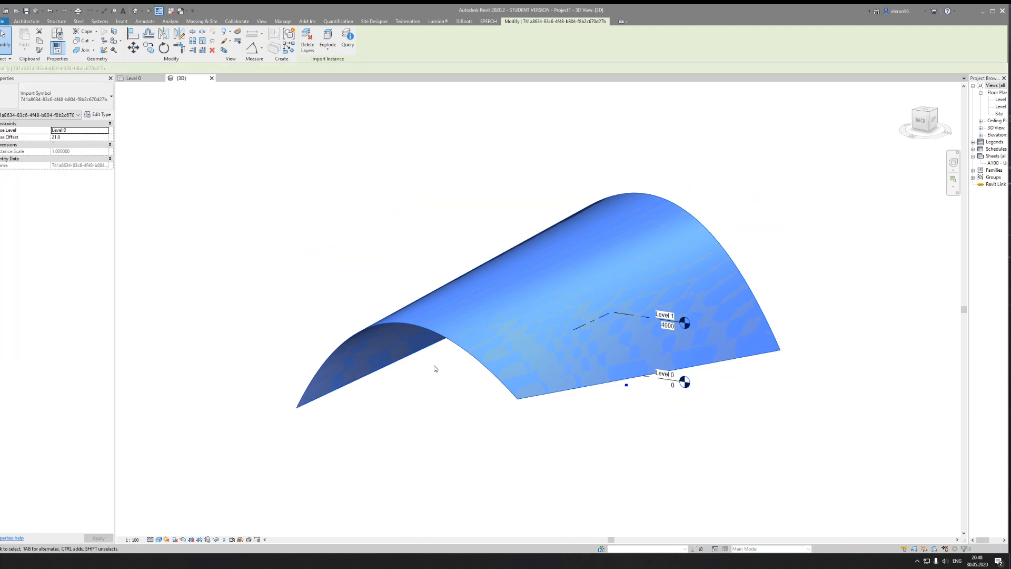
pyautogui.keyDown('shift'); pyautogui.moveTo(348, 434); pyautogui.dragTo(510, 350, button='middle'); pyautogui.keyUp('shift')
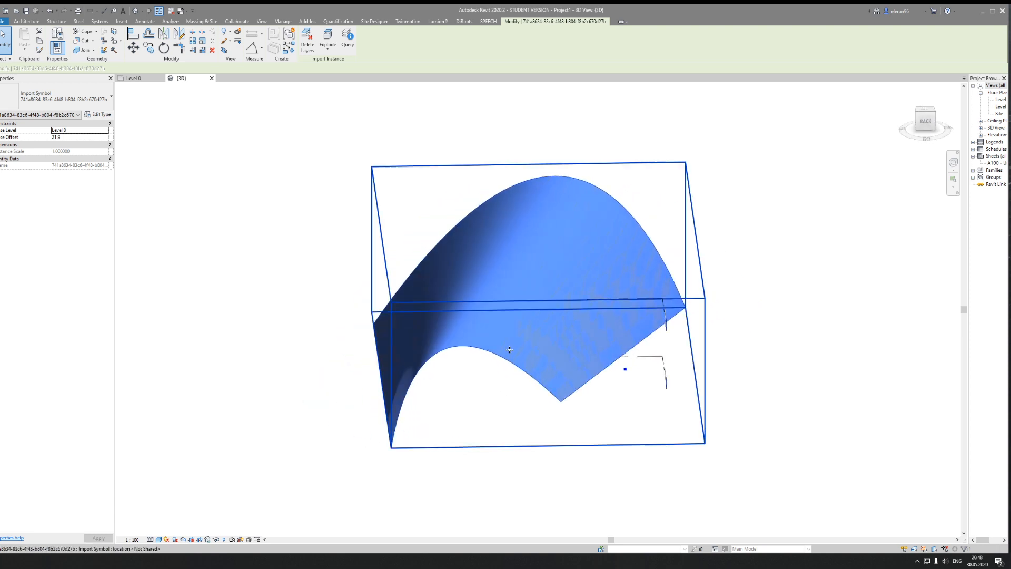
# Step: Try to place a Wall-Fnd_300Con_Footing wall on the imported surface by picking its curved face
pyautogui.click(459, 491)
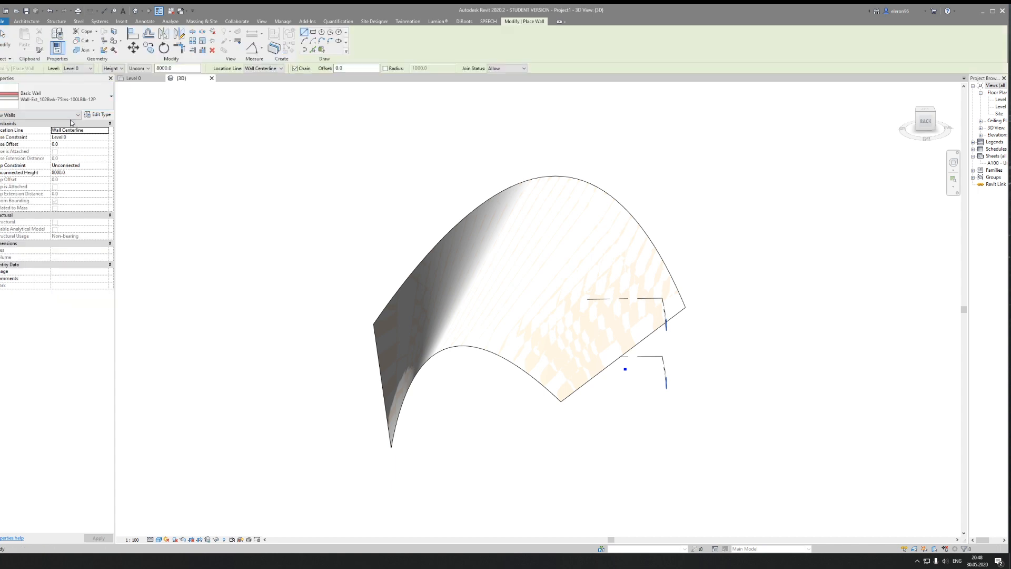
pyautogui.click(68, 96)
pyautogui.click(52, 288)
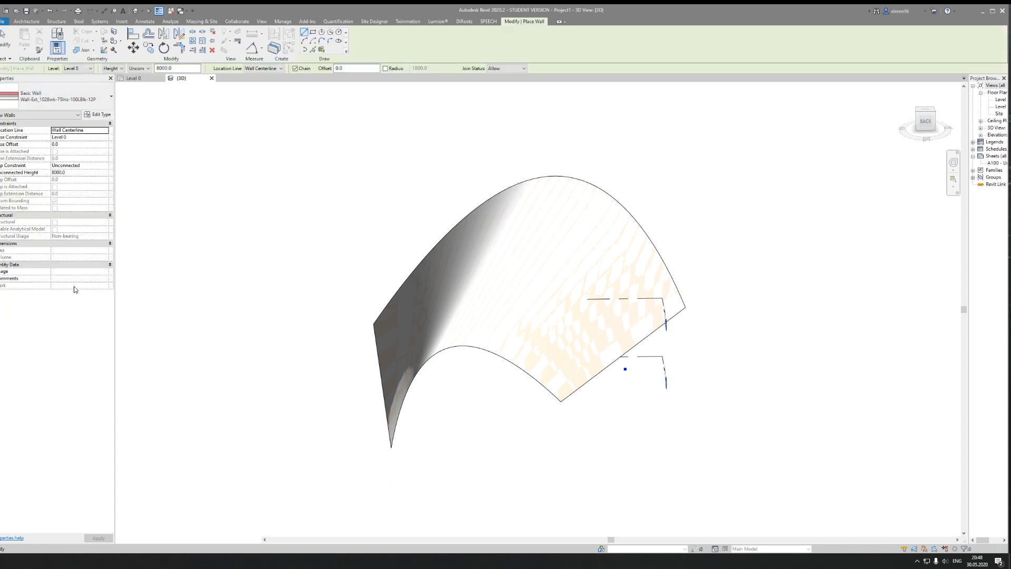
pyautogui.click(58, 96)
pyautogui.click(51, 272)
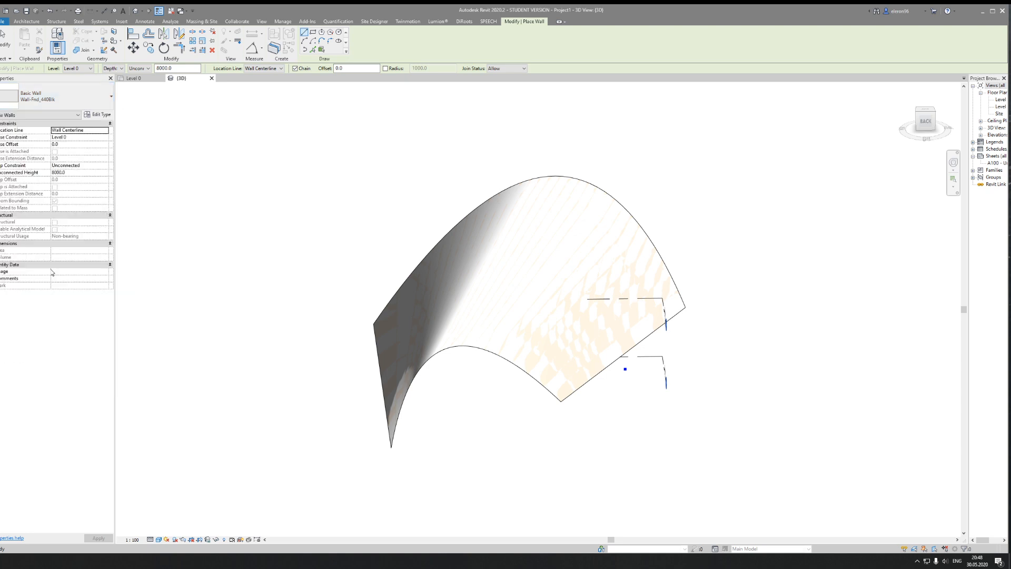
pyautogui.click(322, 49)
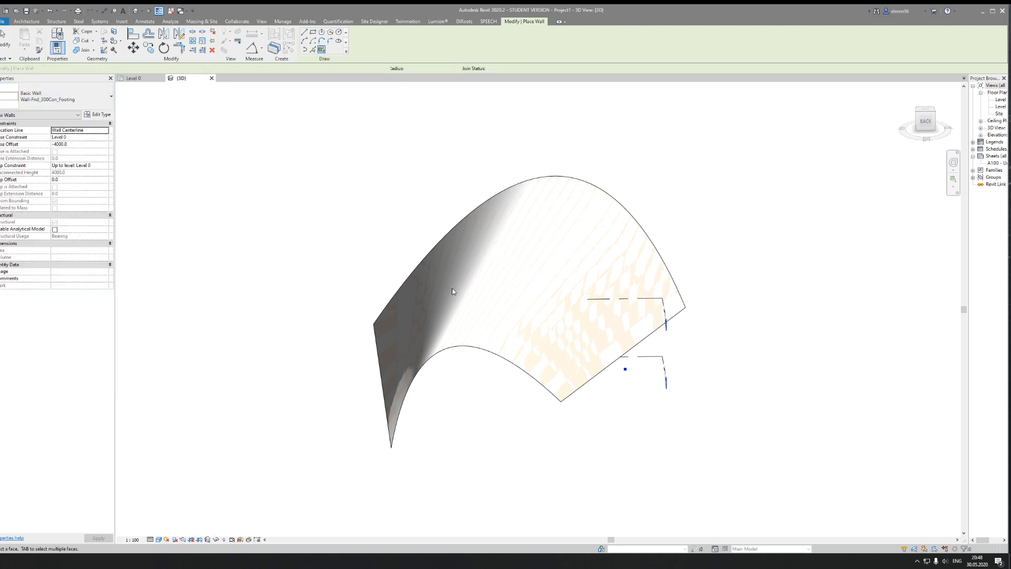
pyautogui.click(412, 322)
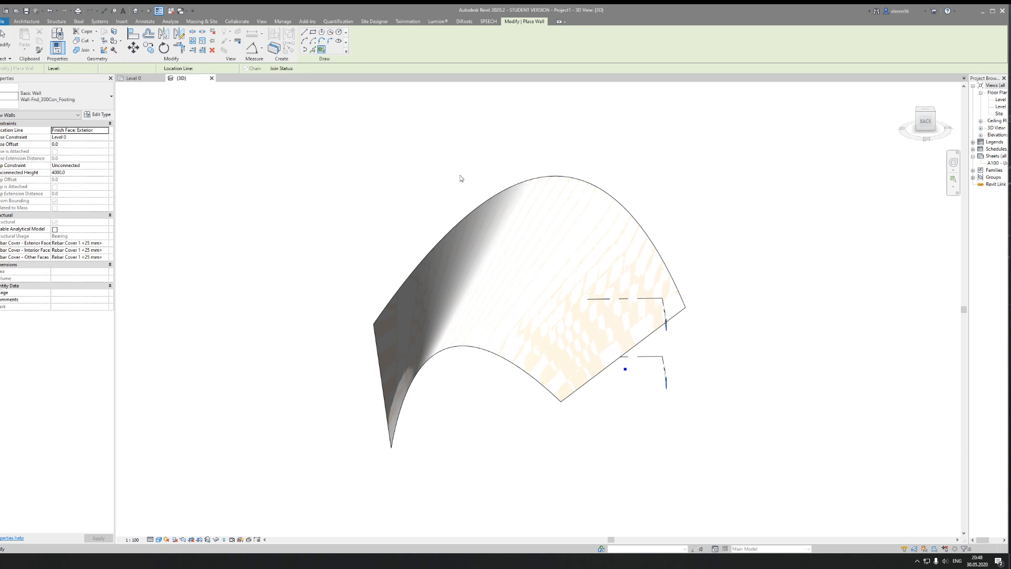
pyautogui.press('Escape')
pyautogui.press('Escape')
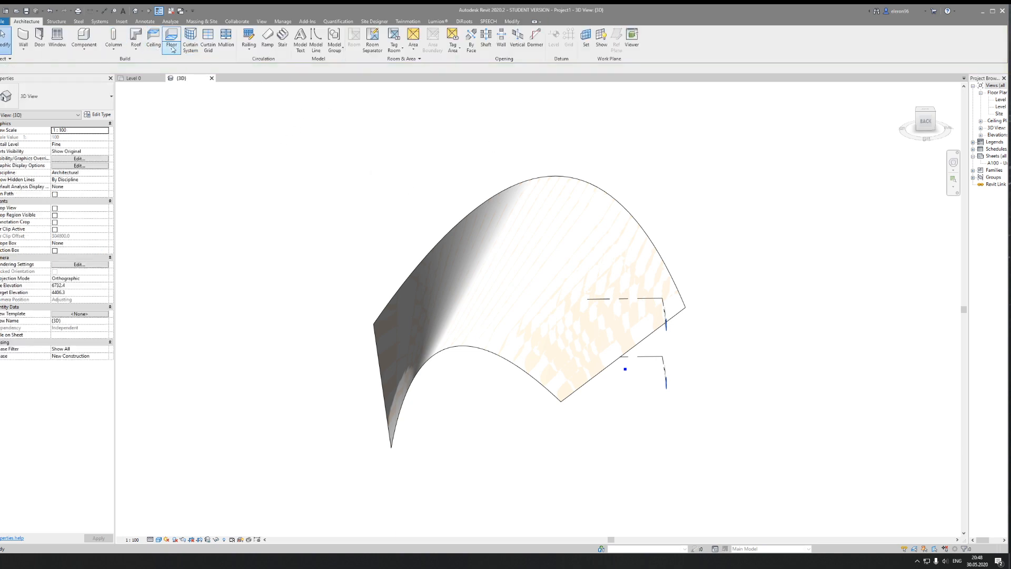
# Step: Try the Roof by Face command on the imported surface, then cancel it and reselect the surface
pyautogui.click(202, 21)
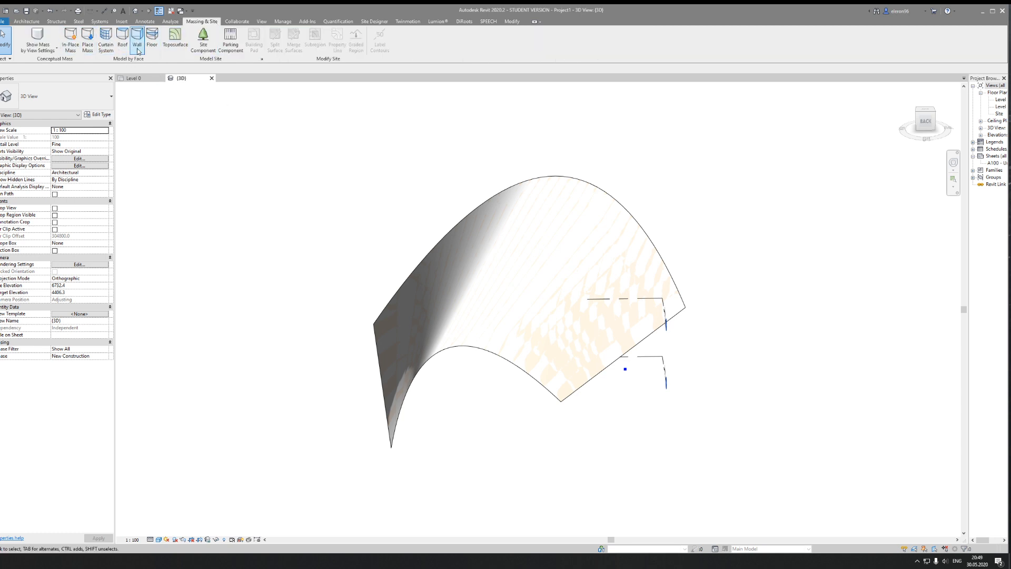
pyautogui.click(122, 37)
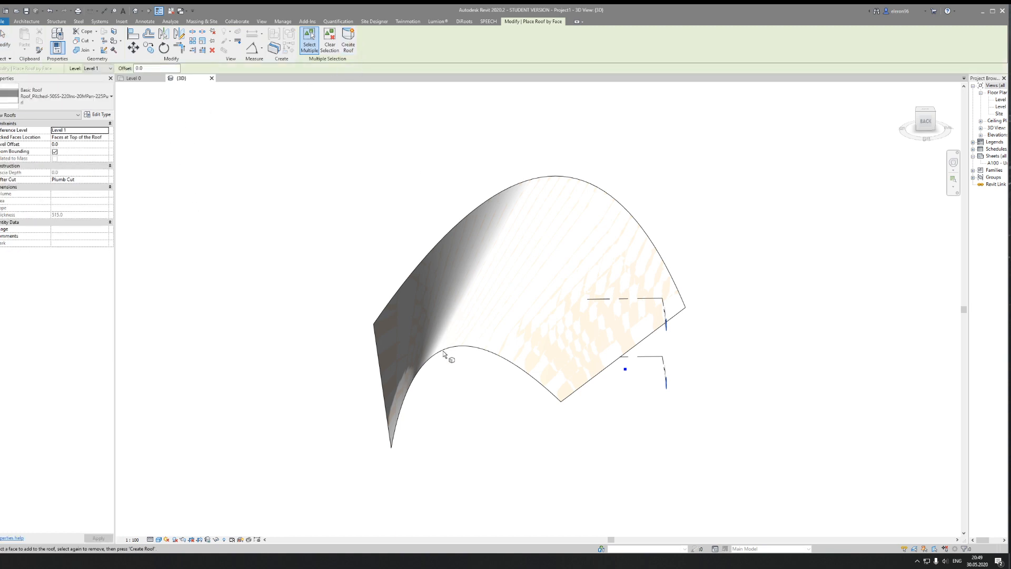
pyautogui.press('Escape')
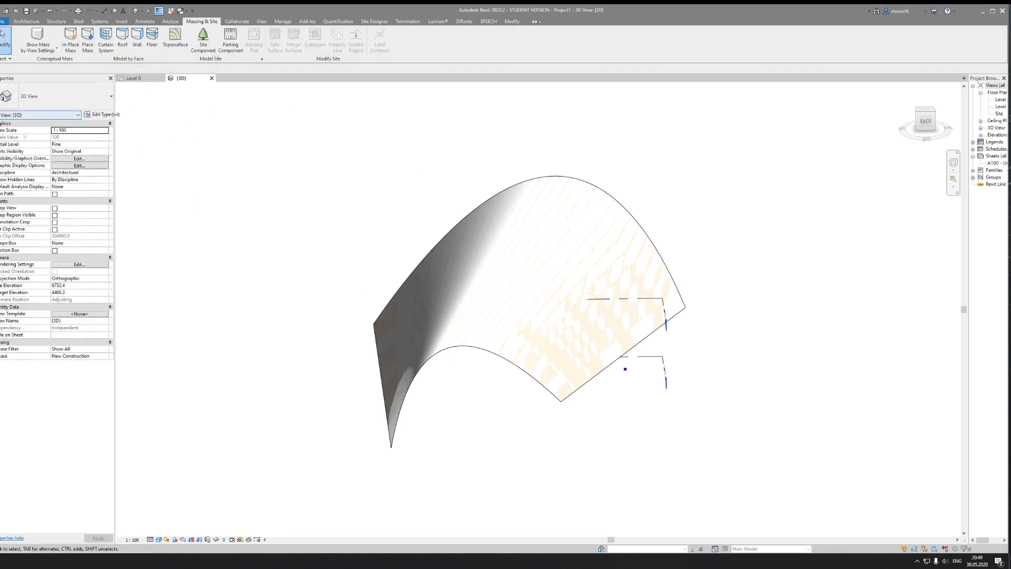
pyautogui.click(406, 285)
pyautogui.moveTo(405, 285); pyautogui.dragTo(335, 256)
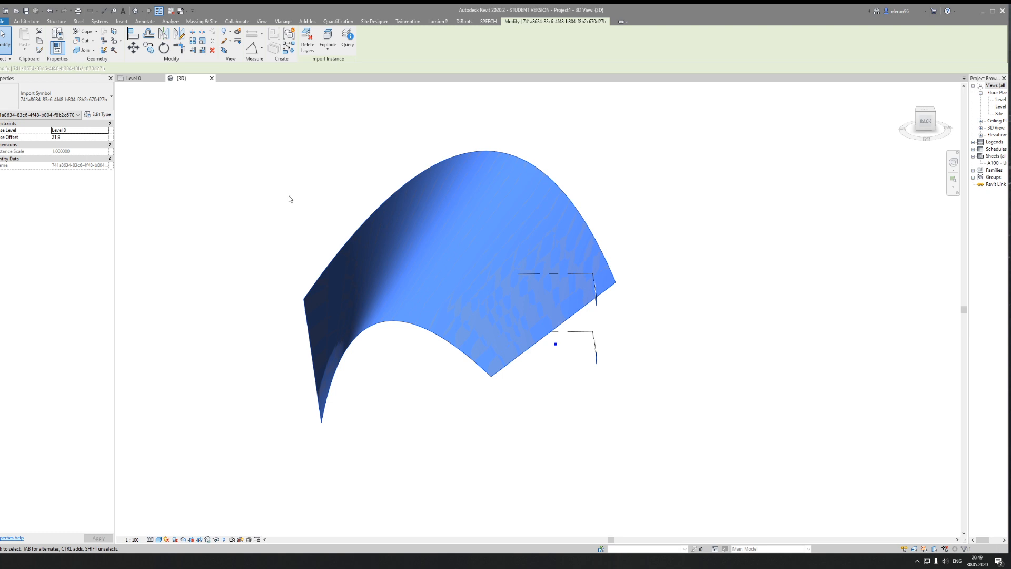
# Step: Try to apply a Curtain System by face to the imported surface, then cancel the command
pyautogui.click(26, 21)
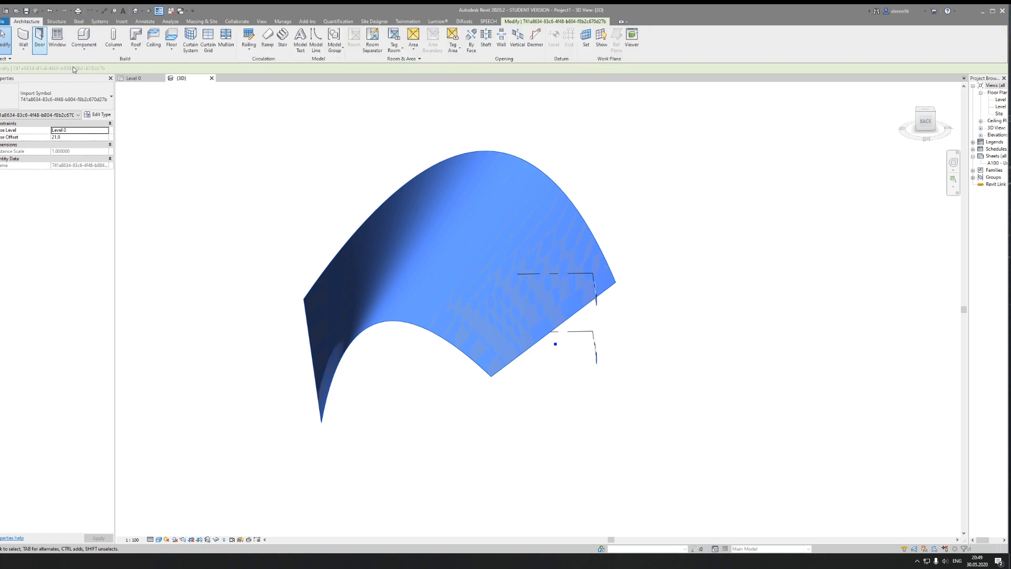
pyautogui.click(190, 38)
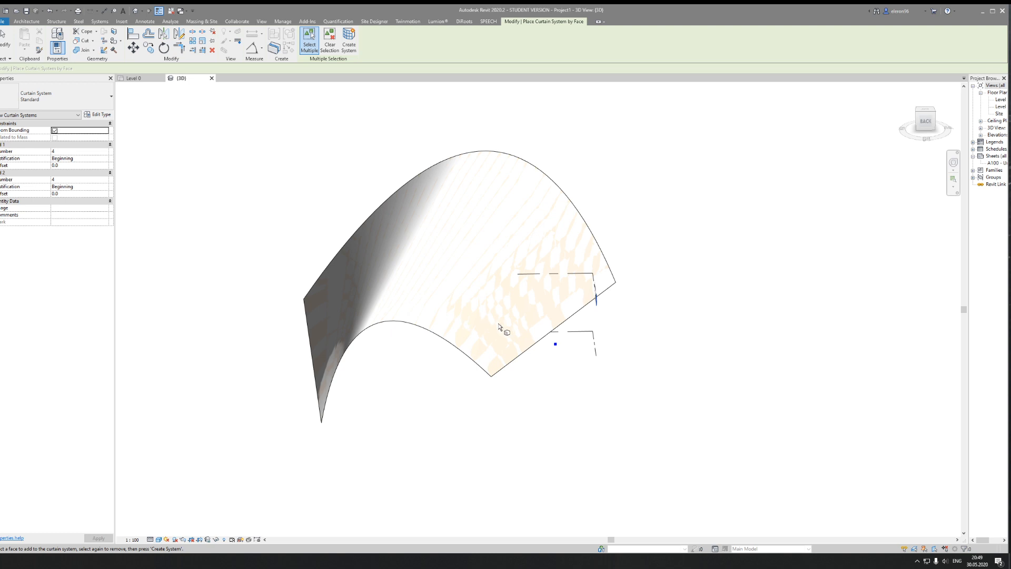
pyautogui.press('Escape')
pyautogui.click(408, 319)
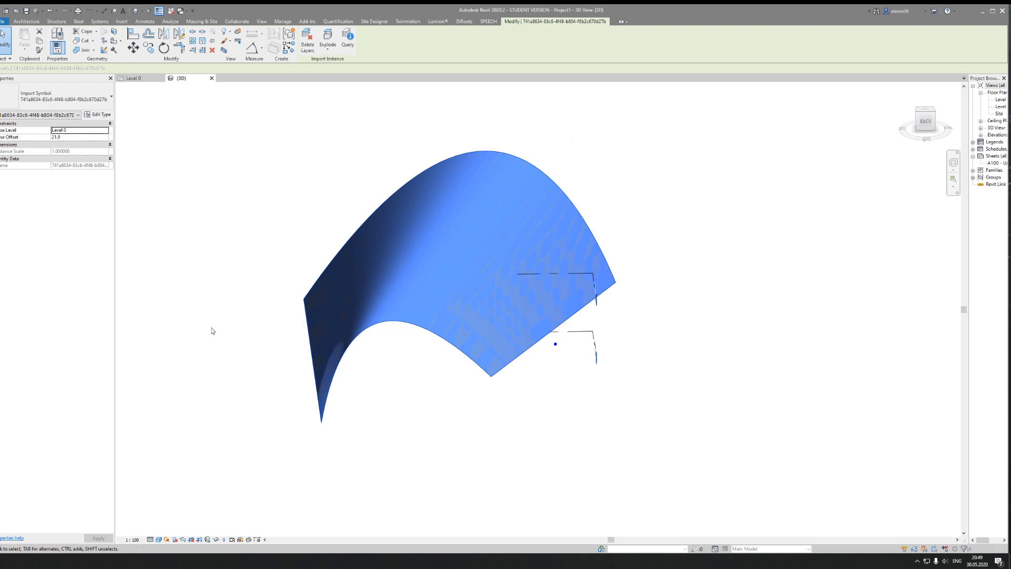
# Step: In Dynamo, disconnect Geometry.Scale from ImportInstance.ByGeometries to remove the import from the project, and return to Revit
pyautogui.click(196, 480)
pyautogui.moveTo(2, 561)
pyautogui.click(13, 529)
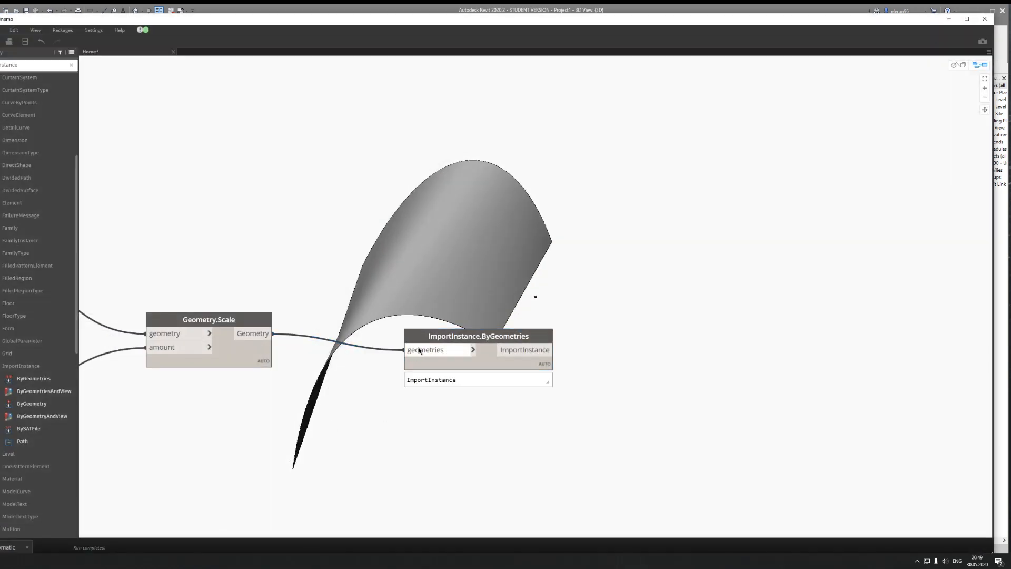
pyautogui.moveTo(411, 350); pyautogui.dragTo(332, 420)
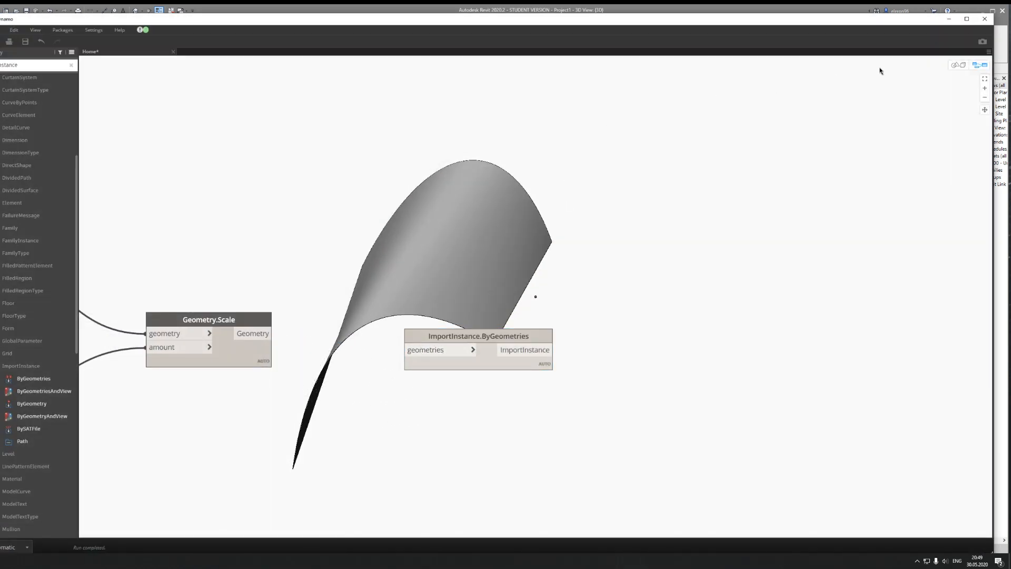
pyautogui.click(949, 18)
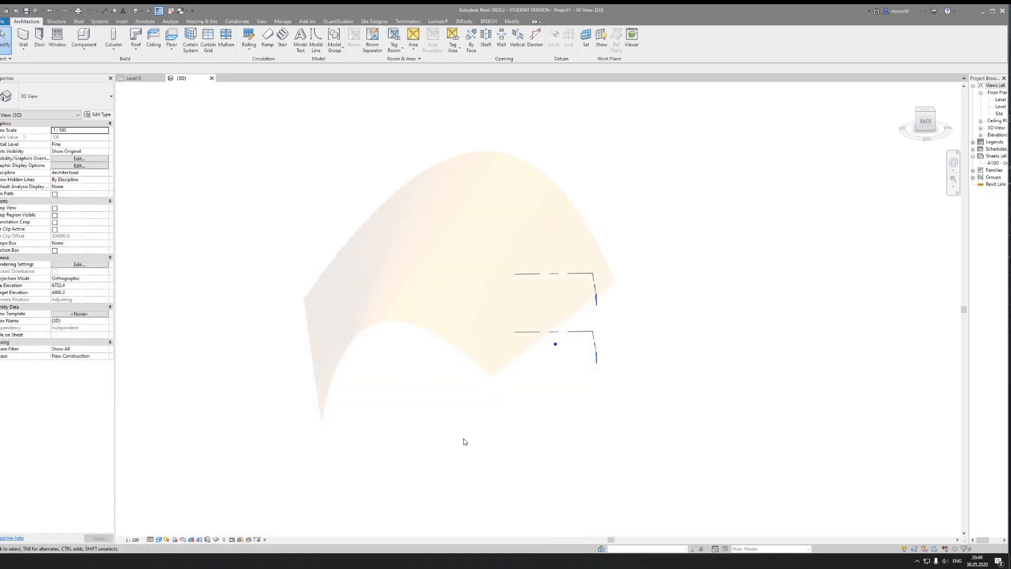
# Step: Create a new conceptual mass family from the Metric Mass template
pyautogui.scroll(-2, 444, 416)
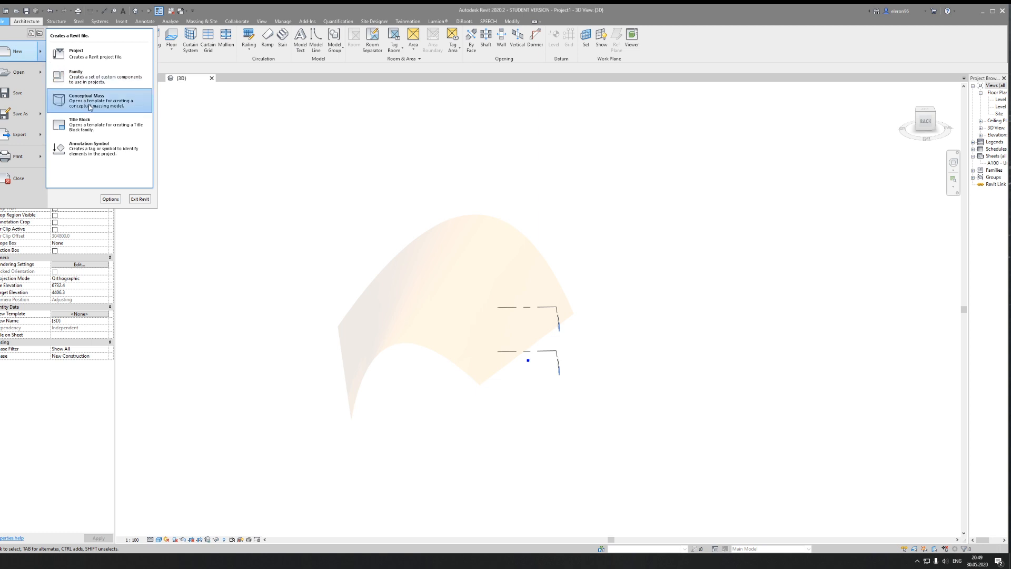
pyautogui.click(93, 108)
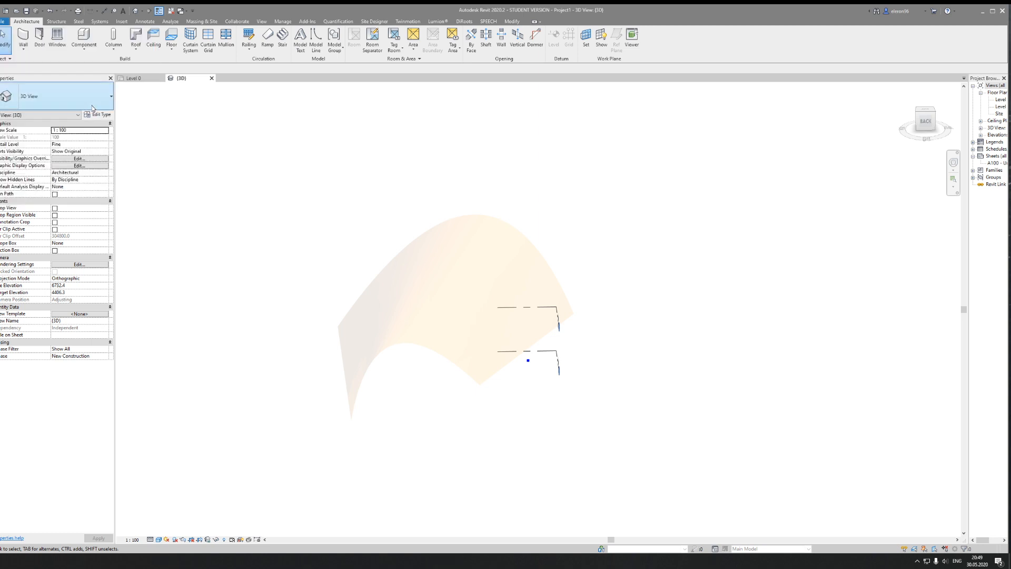
pyautogui.click(299, 196)
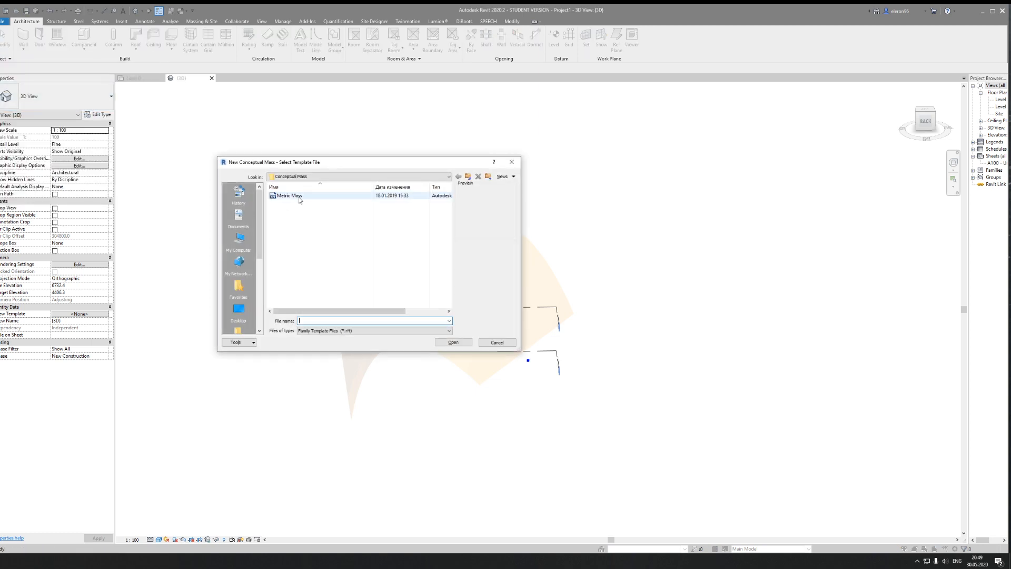
pyautogui.click(464, 343)
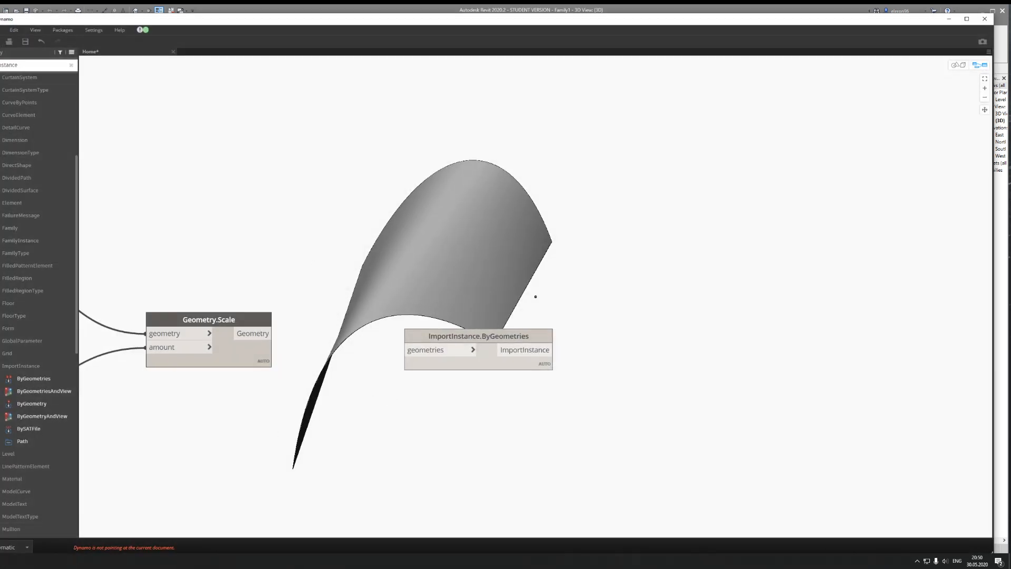
# Step: Save the Dynamo graph as Home in the Загрузки (Downloads) folder
pyautogui.click(24, 42)
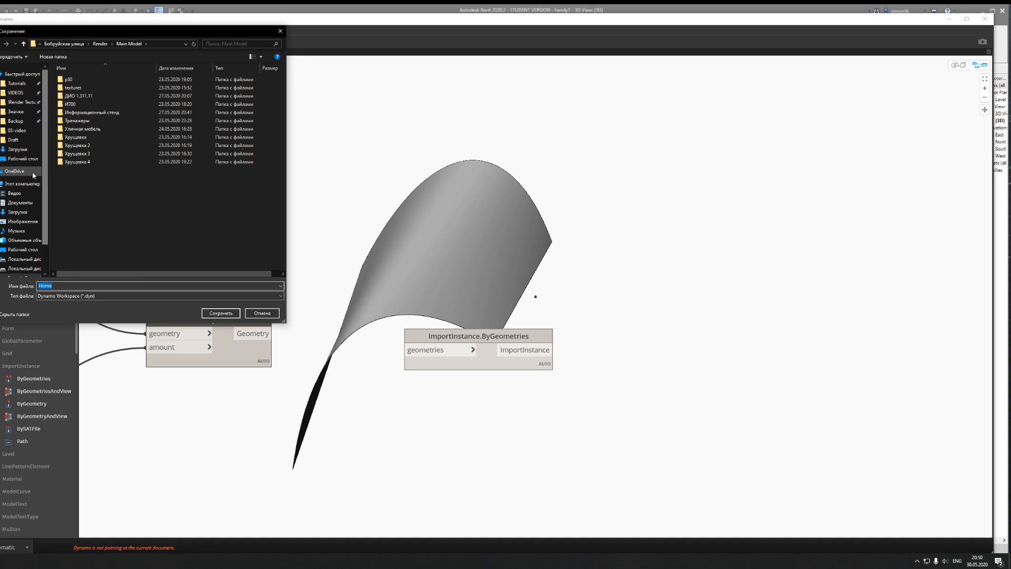
pyautogui.click(20, 152)
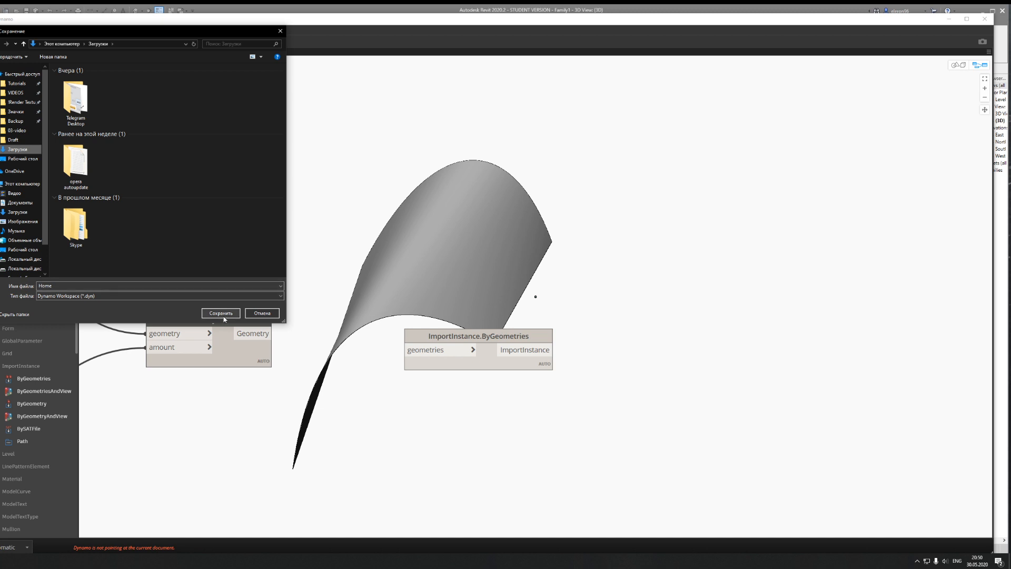
pyautogui.click(225, 313)
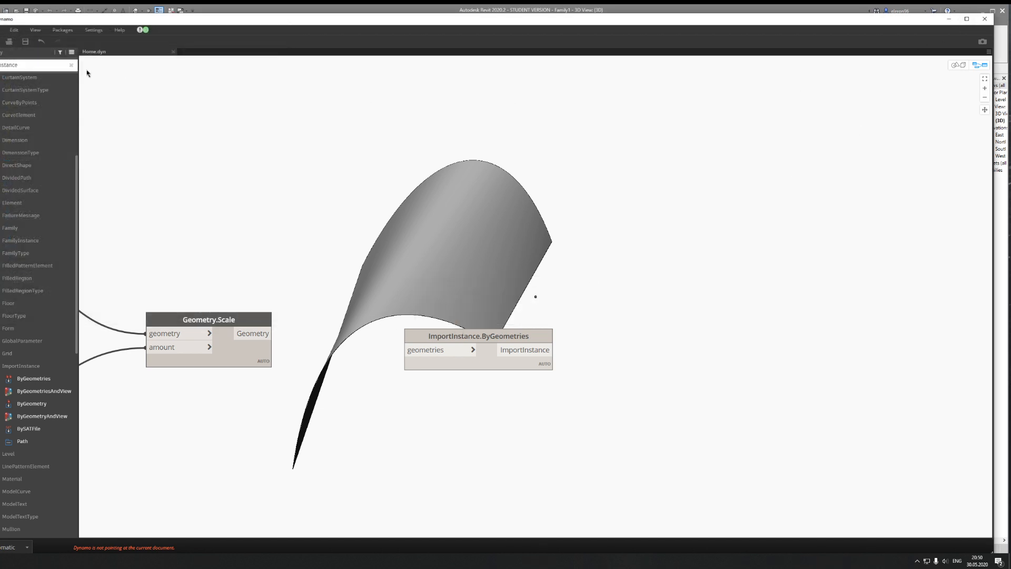
pyautogui.click(3, 29)
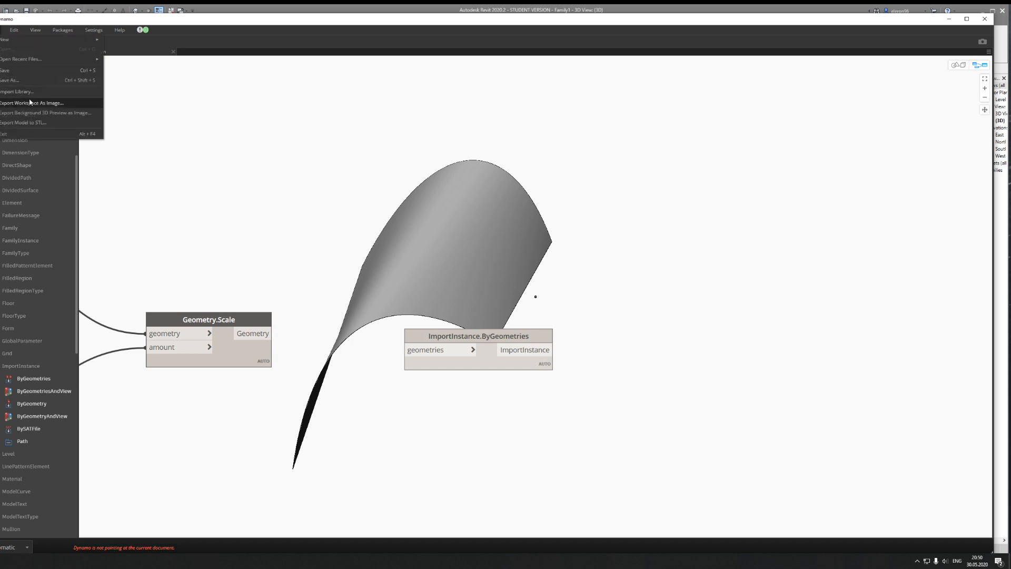
pyautogui.click(310, 165)
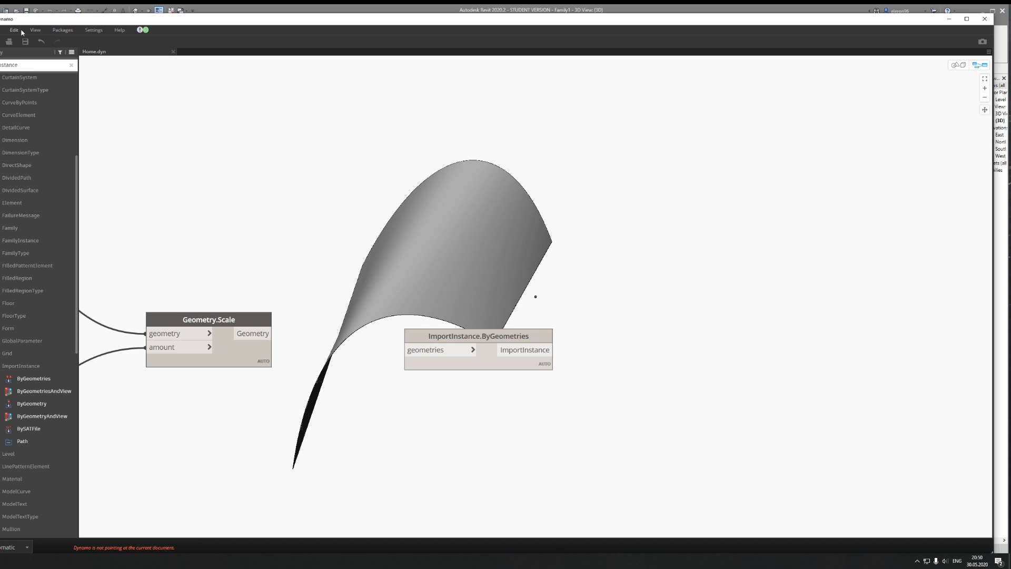
# Step: Return to Revit, relaunch Dynamo from the new mass family, and restore its window to a smaller size over the view
pyautogui.click(955, 20)
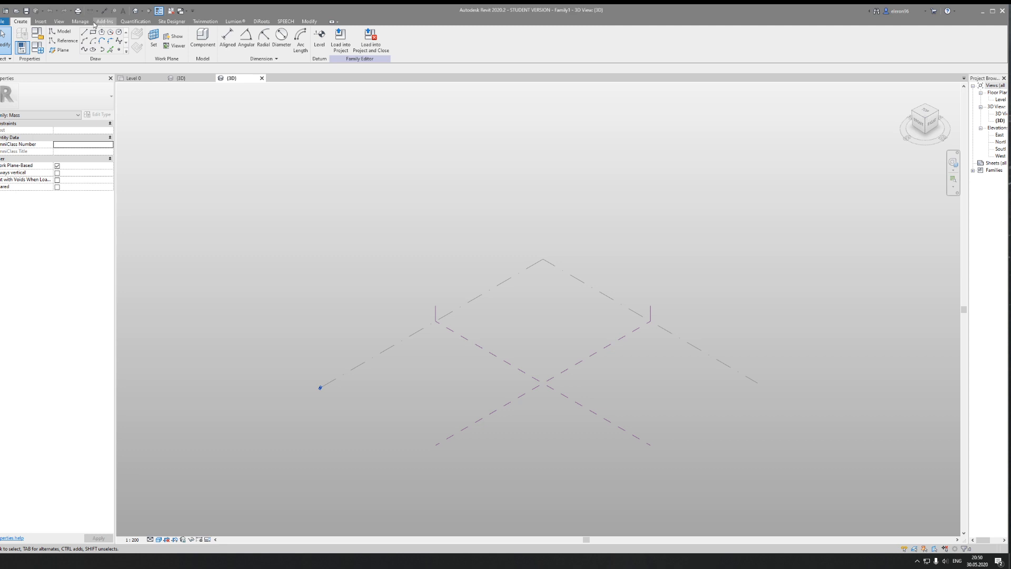
pyautogui.click(80, 21)
pyautogui.click(478, 41)
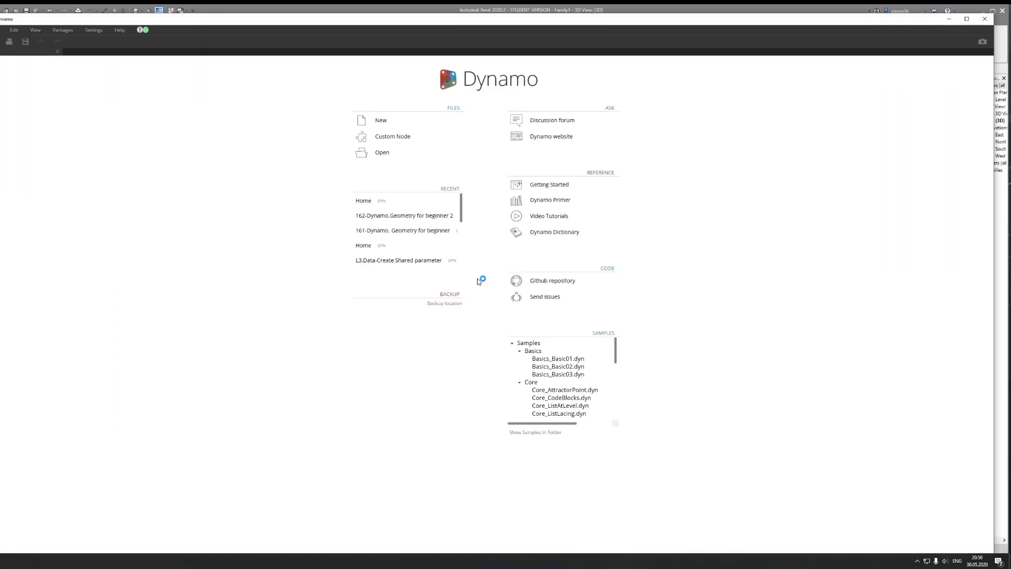
pyautogui.doubleClick(272, 20)
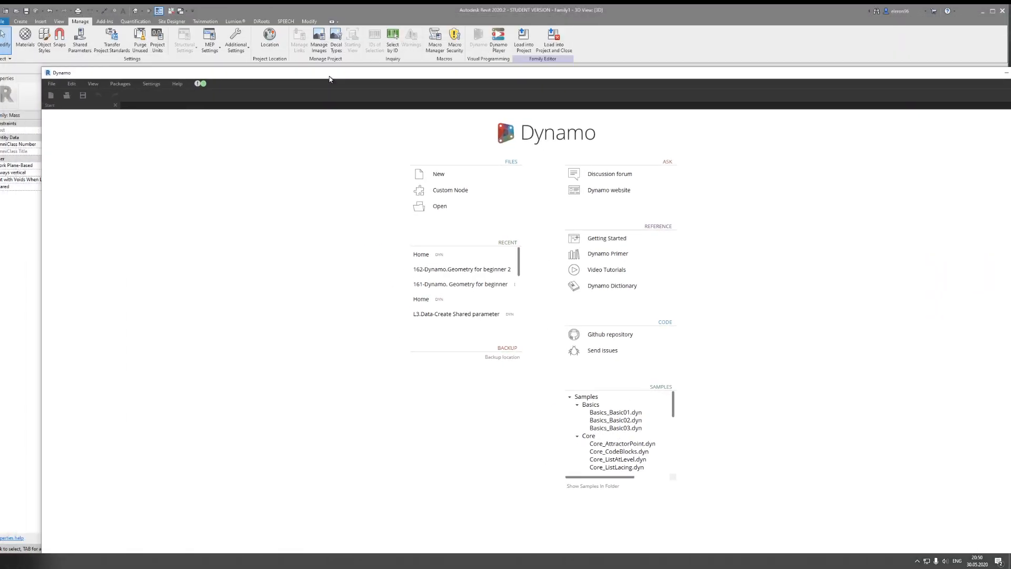
pyautogui.moveTo(35, 69); pyautogui.dragTo(132, 208)
pyautogui.moveTo(338, 215); pyautogui.dragTo(267, 86)
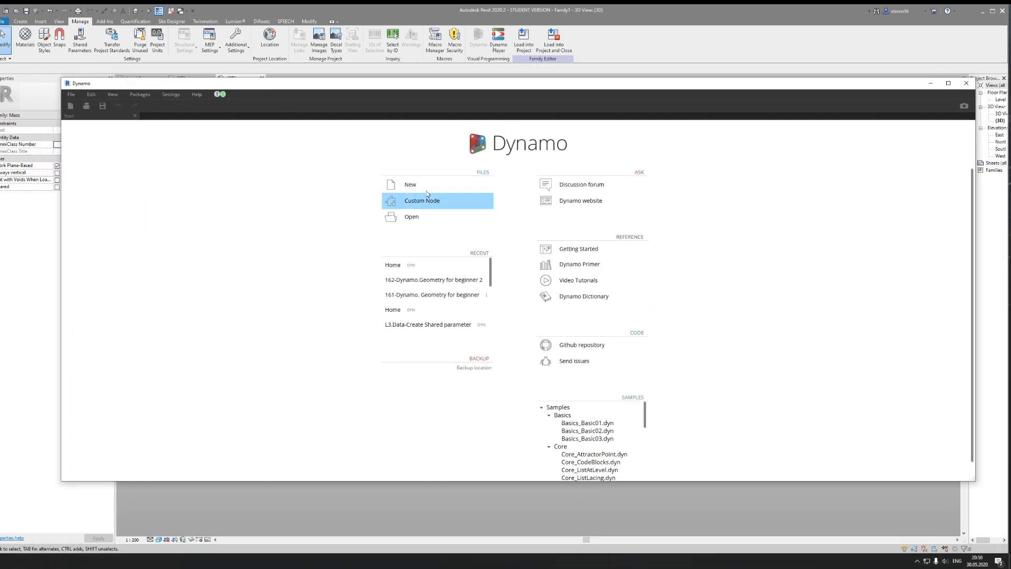
# Step: Start a new Dynamo workspace and open the recently saved Home.dyn graph from the Downloads folder
pyautogui.click(413, 185)
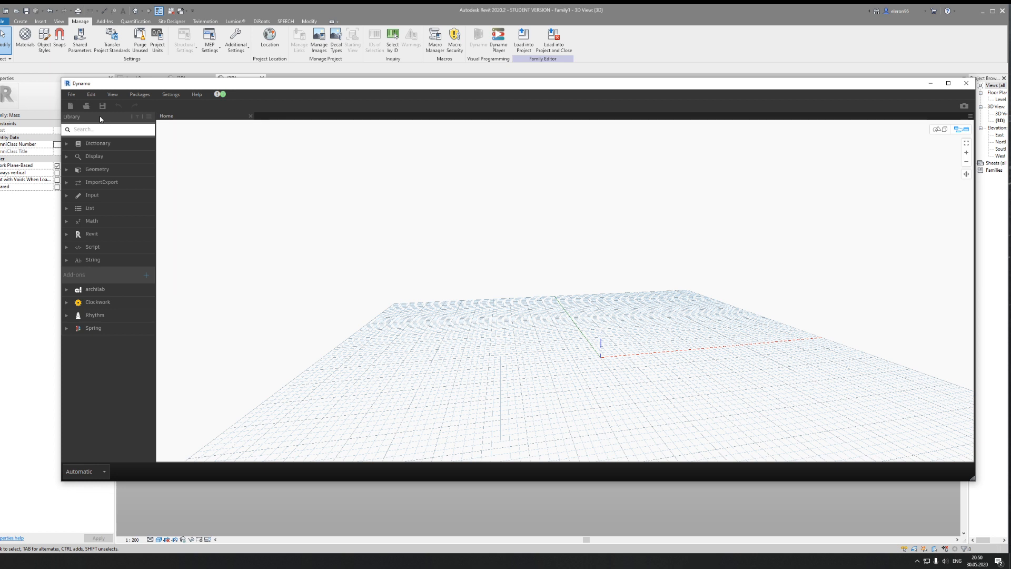
pyautogui.click(71, 95)
pyautogui.click(71, 95)
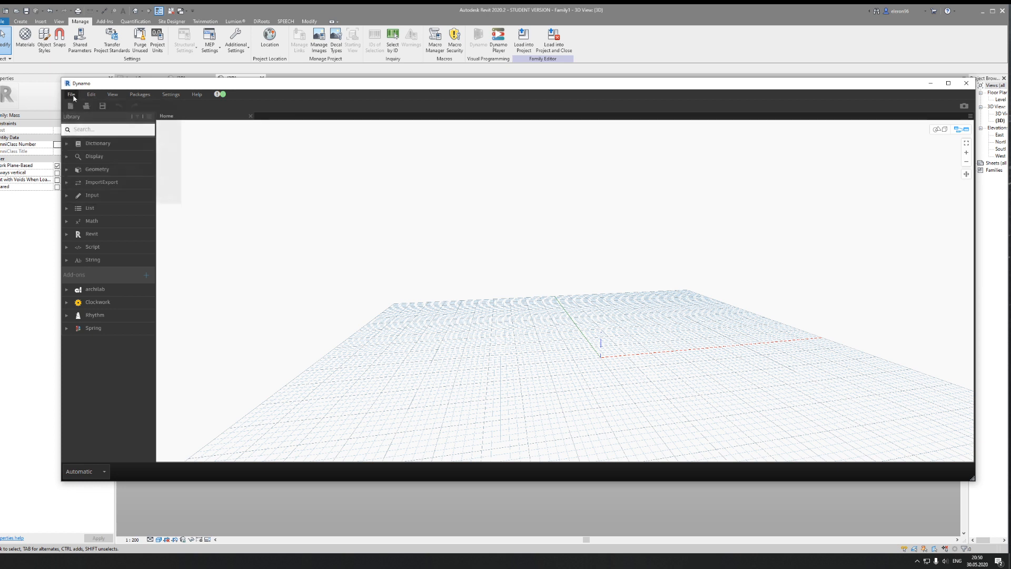
pyautogui.click(70, 94)
pyautogui.moveTo(102, 127)
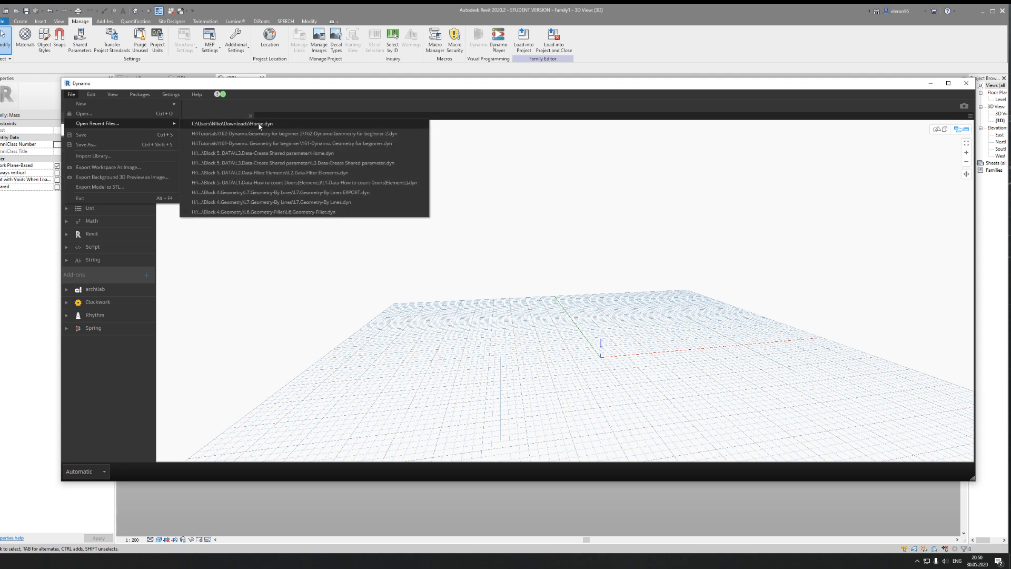
pyautogui.click(232, 123)
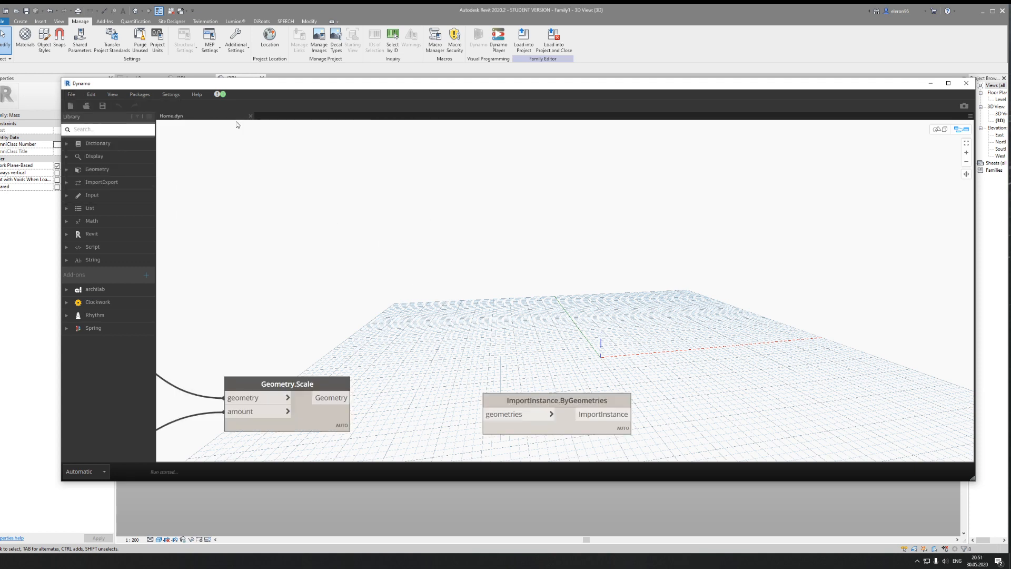
# Step: Connect the Geometry.Scale output to the geometries input of ImportInstance.ByGeometries and minimize Dynamo to return to the mass family
pyautogui.moveTo(595, 347); pyautogui.dragTo(558, 263, button='middle')
pyautogui.moveTo(315, 314); pyautogui.dragTo(448, 330)
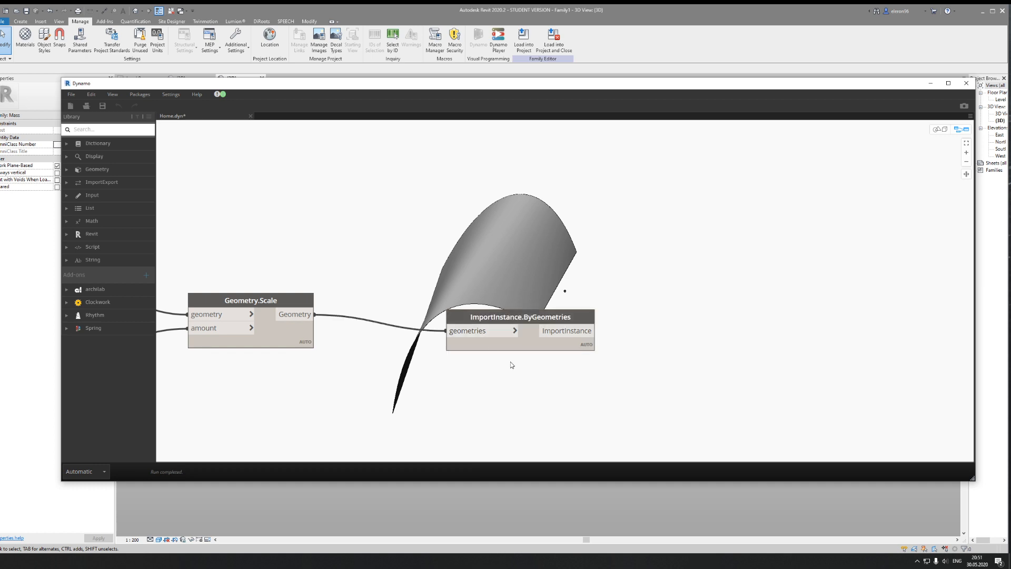
pyautogui.click(931, 83)
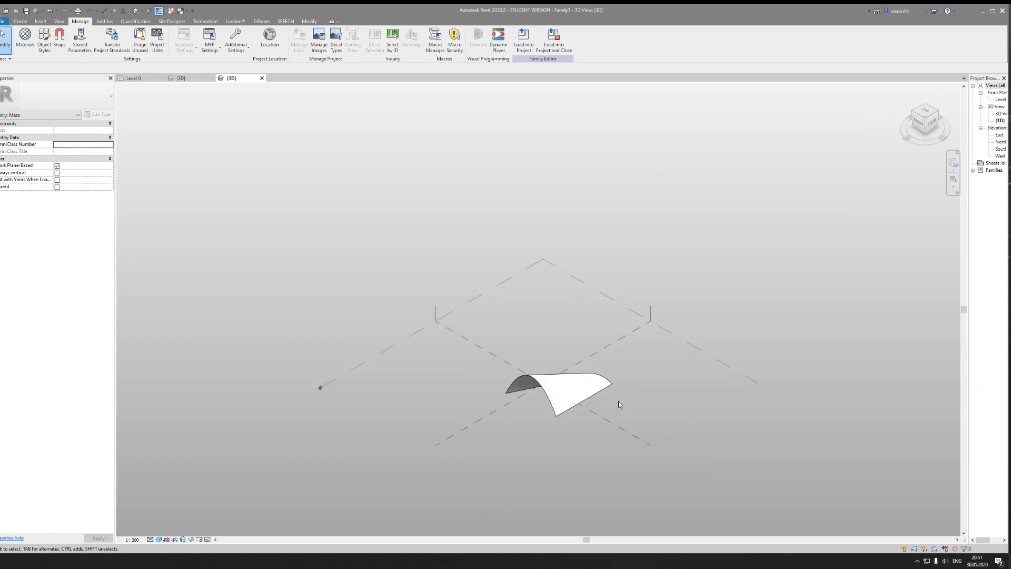
# Step: Load the mass family with the imported surface into the project and place one instance on the Level 0 plan
pyautogui.scroll(3, 620, 404)
pyautogui.click(500, 402)
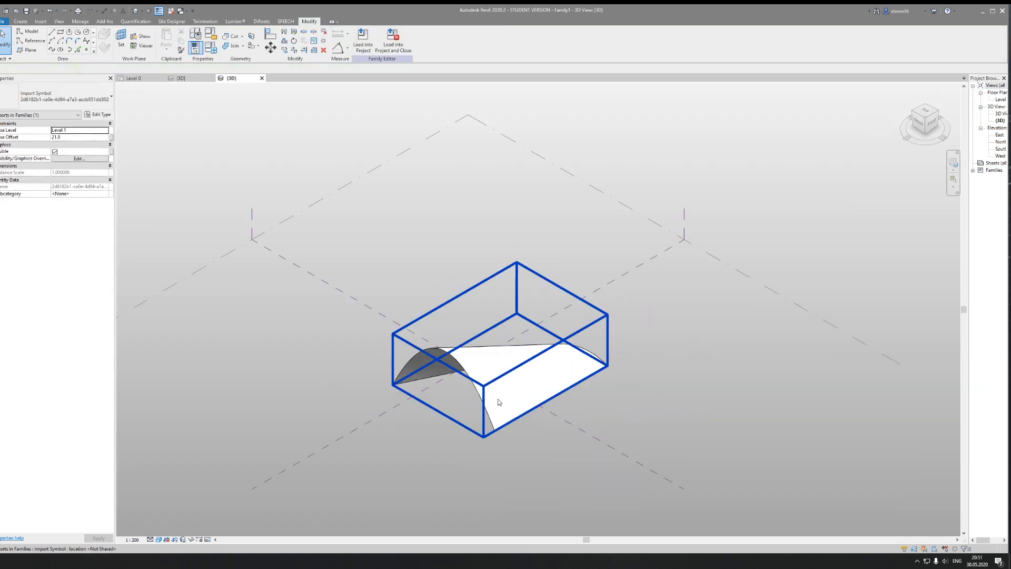
pyautogui.click(465, 47)
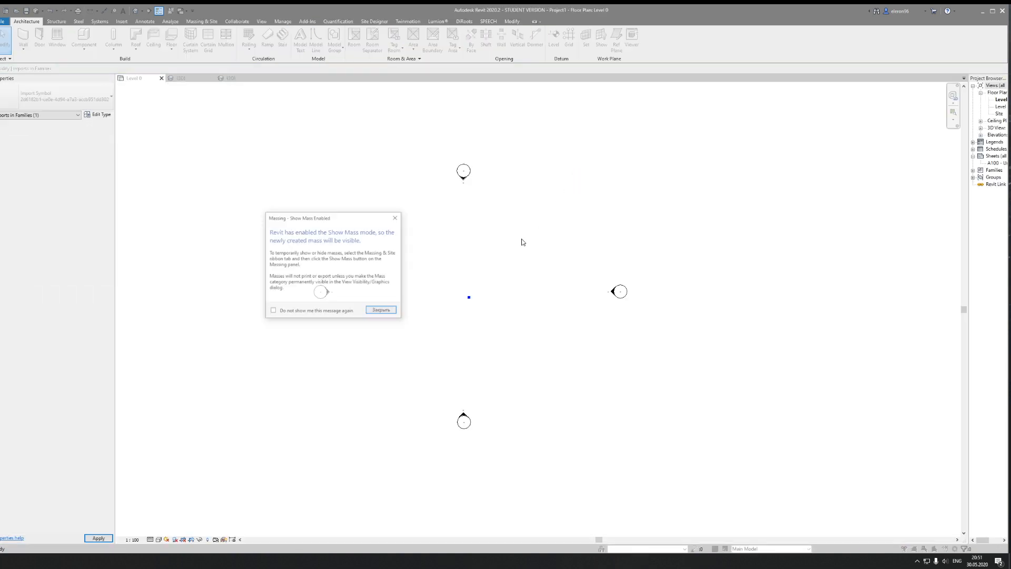
pyautogui.click(379, 310)
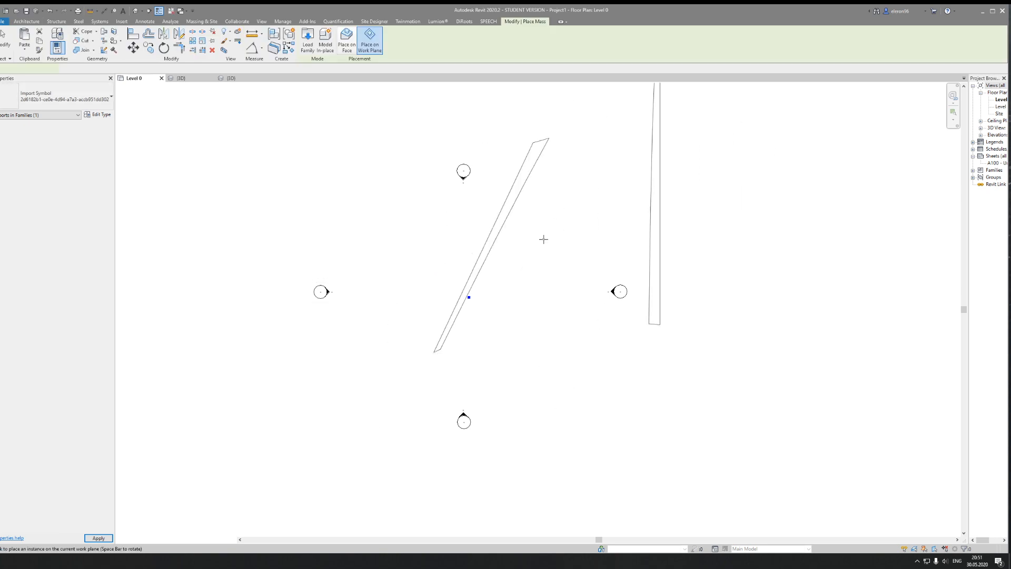
pyautogui.click(379, 315)
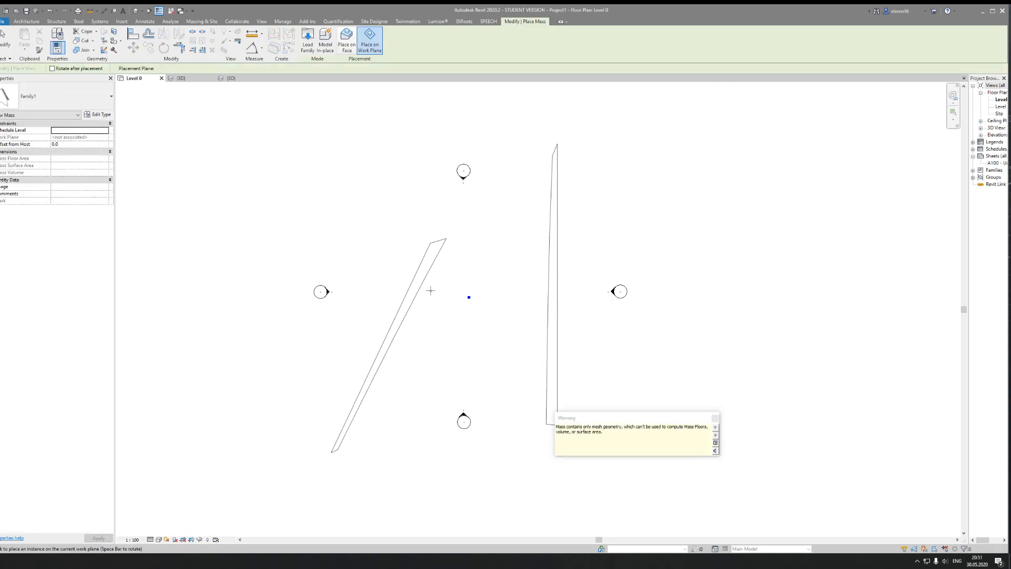
pyautogui.press('Escape')
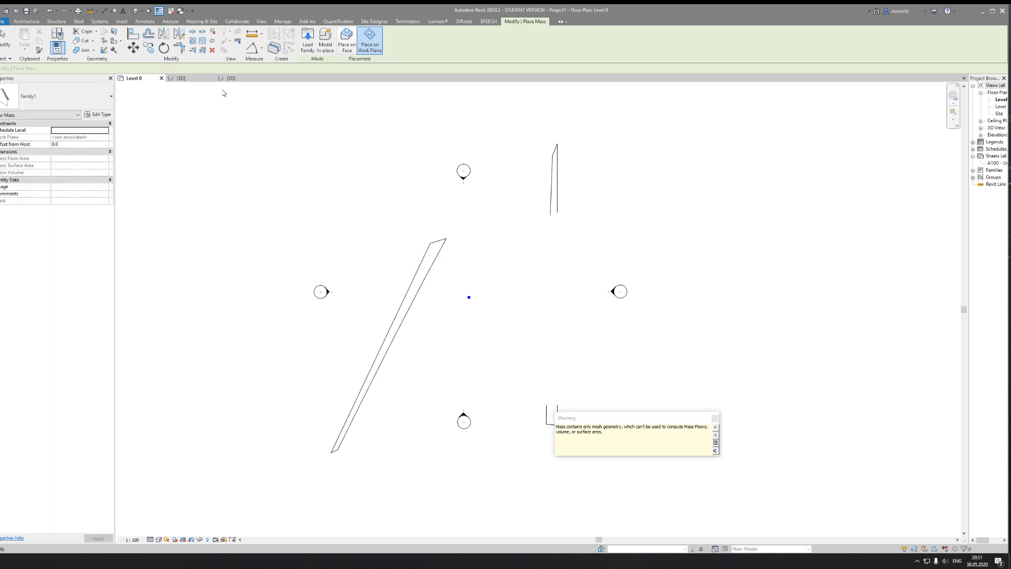
# Step: Open the project's 3D view and inspect the placed mass surface
pyautogui.click(186, 77)
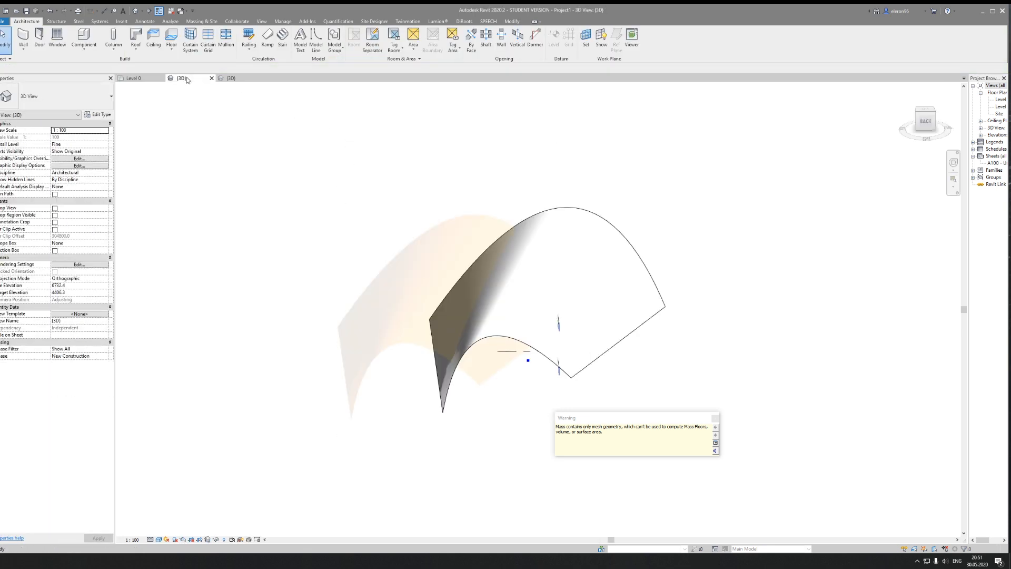
pyautogui.click(570, 308)
pyautogui.keyDown('shift'); pyautogui.moveTo(639, 280); pyautogui.dragTo(533, 251, button='middle'); pyautogui.keyUp('shift')
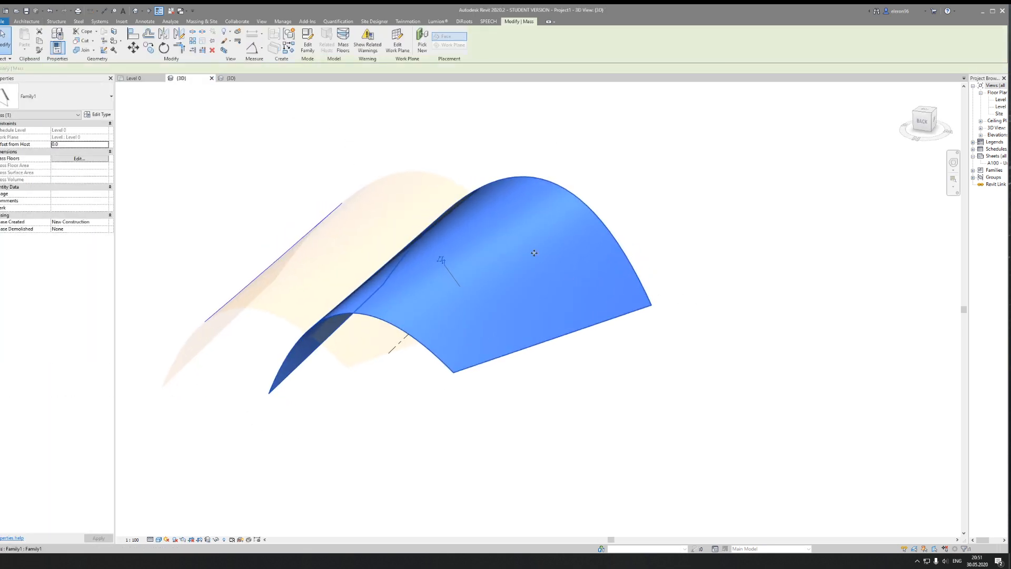
pyautogui.click(273, 186)
pyautogui.click(160, 38)
pyautogui.press('Escape')
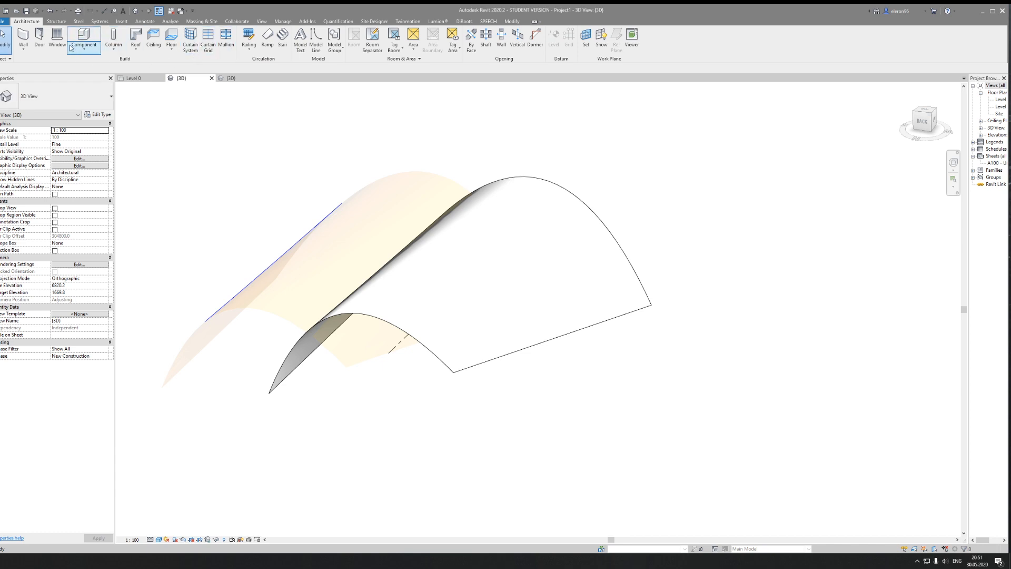
# Step: Create a wall by face on the curved mass surface using the Wall-Fnd_300Con_Footing type
pyautogui.click(23, 38)
pyautogui.click(325, 49)
pyautogui.click(363, 319)
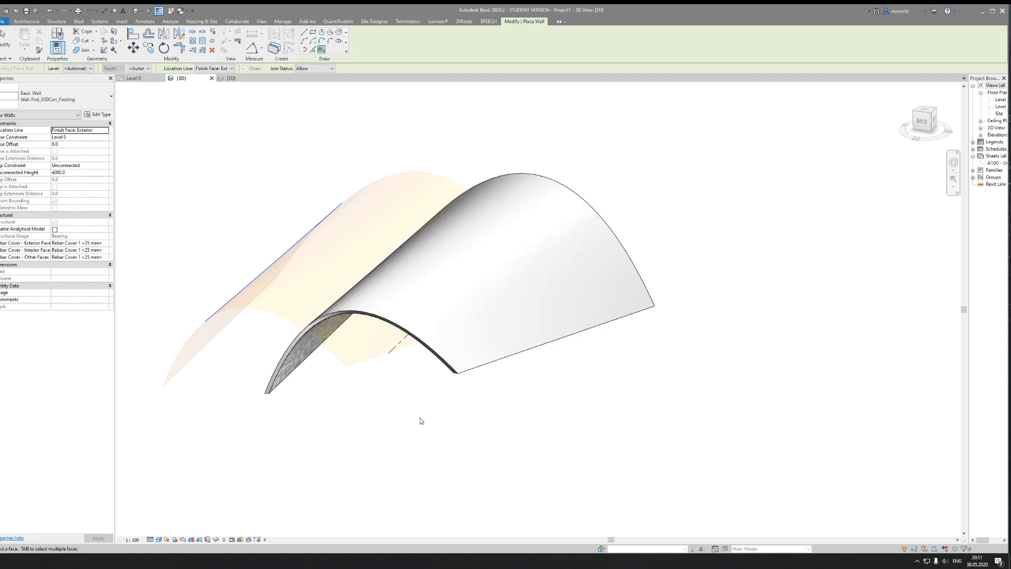
pyautogui.press('Escape')
pyautogui.press('Escape')
# Step: Change the face-based wall's type to Wall-Fnd_440Blk and delete the wall from the mass surface
pyautogui.keyDown('shift'); pyautogui.moveTo(469, 422); pyautogui.dragTo(470, 300, button='middle'); pyautogui.keyUp('shift')
pyautogui.click(470, 300)
pyautogui.keyDown('shift'); pyautogui.moveTo(505, 388); pyautogui.dragTo(359, 382, button='middle'); pyautogui.keyUp('shift')
pyautogui.click(42, 104)
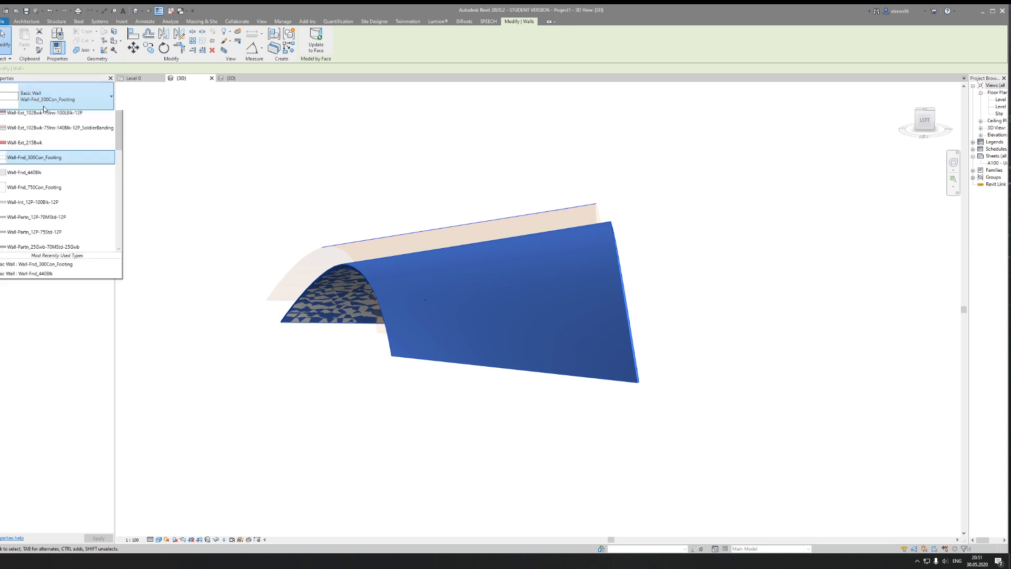
pyautogui.click(27, 285)
pyautogui.keyDown('shift'); pyautogui.moveTo(576, 386); pyautogui.dragTo(599, 424, button='middle'); pyautogui.keyUp('shift')
pyautogui.press('Escape')
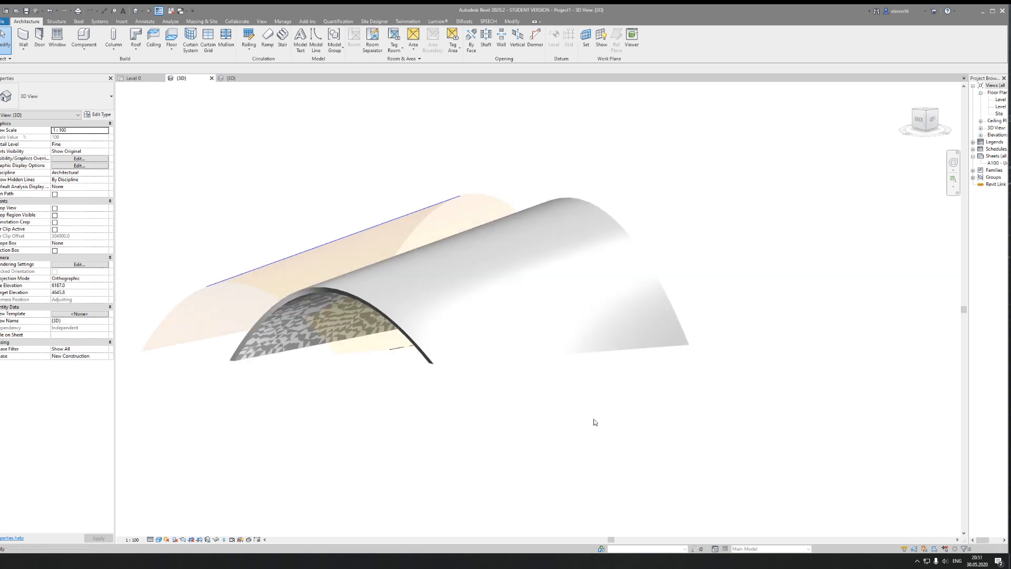
pyautogui.click(484, 360)
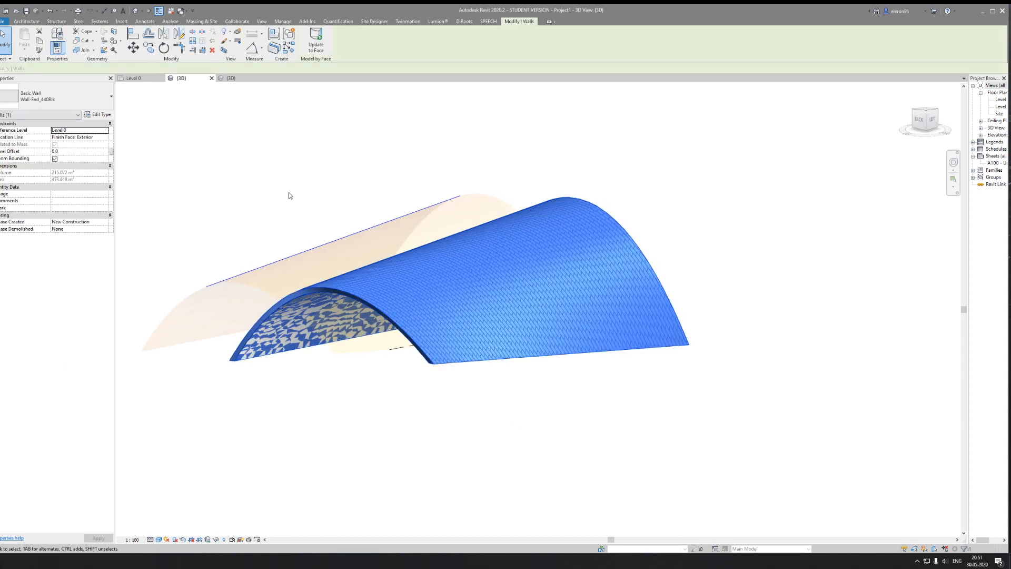
pyautogui.click(289, 196)
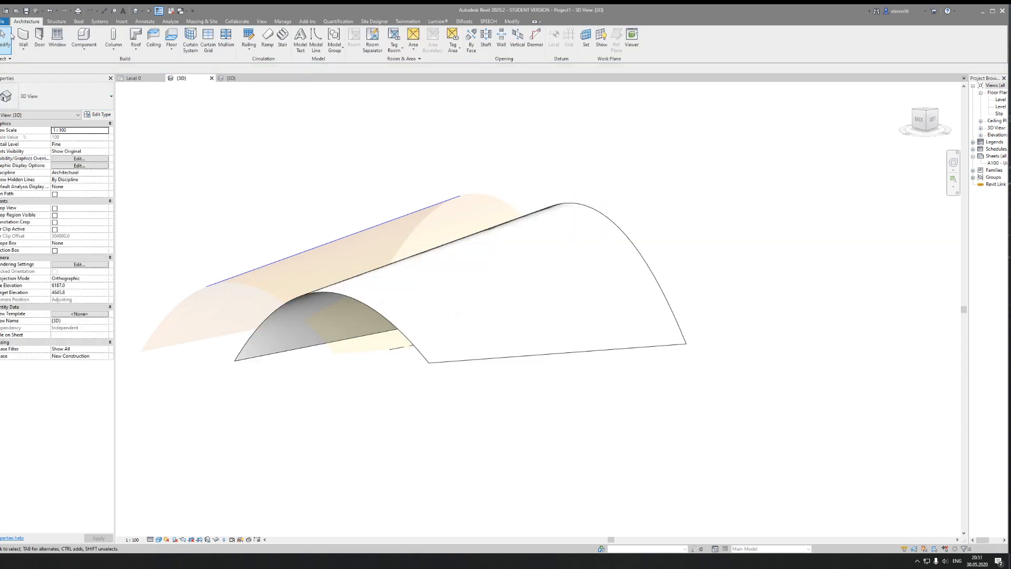
# Step: Create a Standard curtain system on the curved face of the mass
pyautogui.click(191, 38)
pyautogui.click(388, 295)
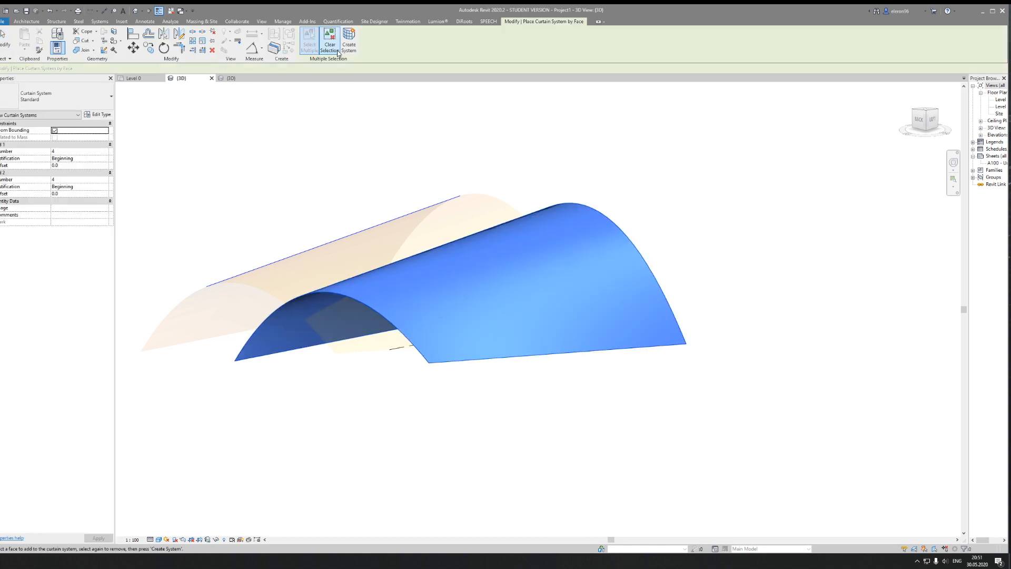
pyautogui.press('Escape')
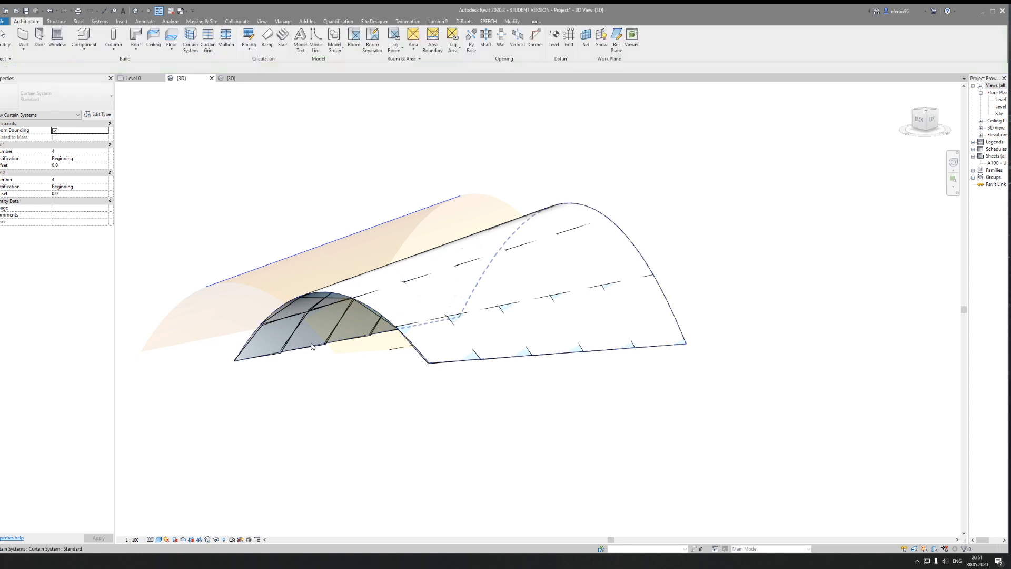
# Step: Set the curtain system's number of divisions to 20 for both Grid 1 and Grid 2
pyautogui.click(312, 352)
pyautogui.click(67, 152)
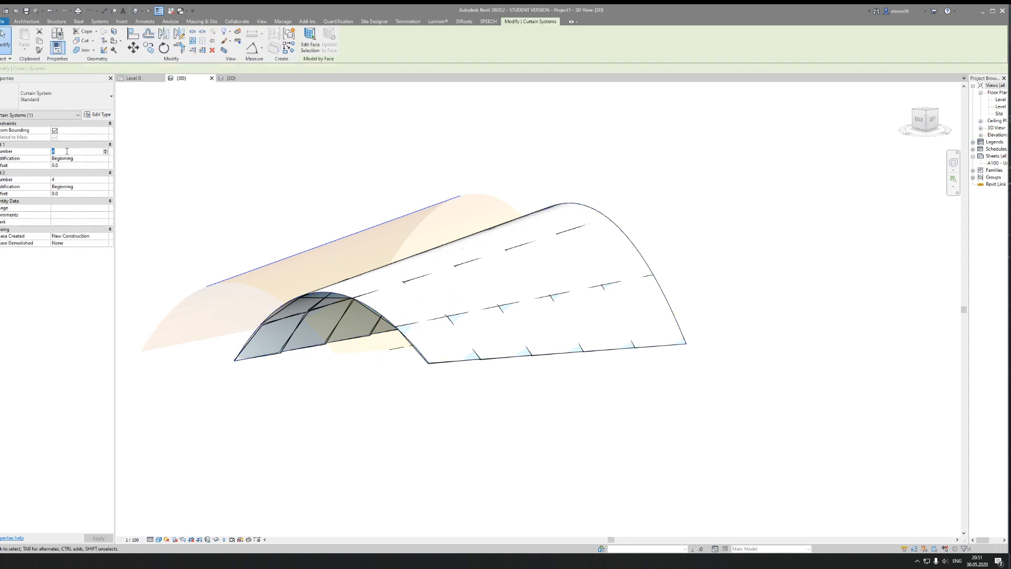
pyautogui.write('20')
pyautogui.click(68, 180)
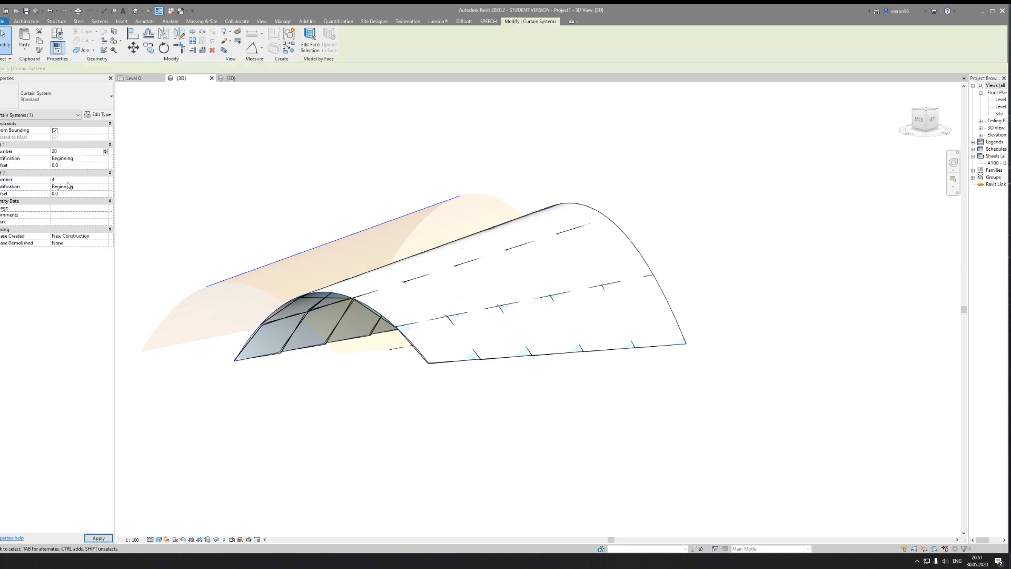
pyautogui.write('20')
pyautogui.click(202, 22)
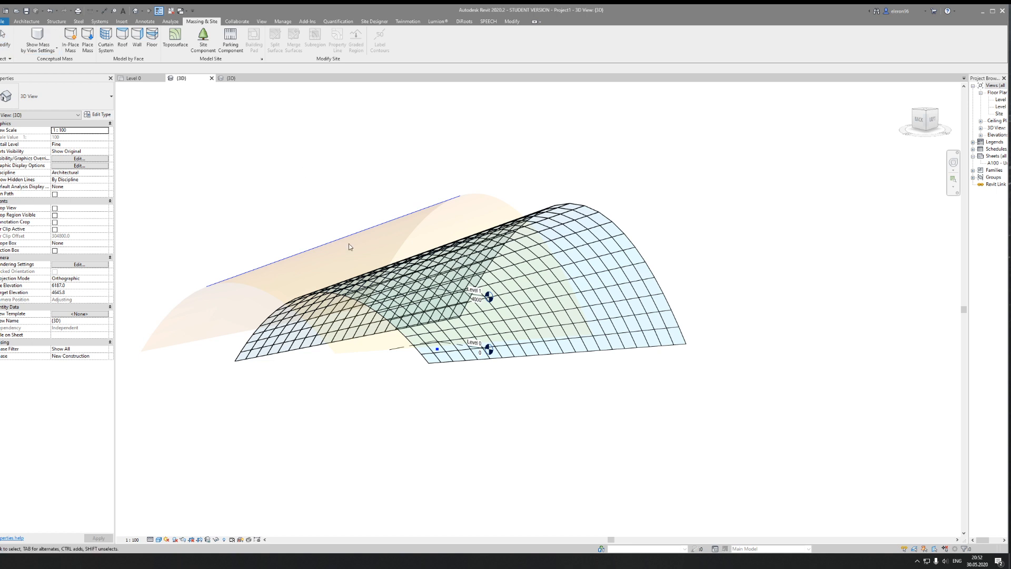
pyautogui.keyDown('shift'); pyautogui.moveTo(529, 387); pyautogui.dragTo(570, 392, button='middle'); pyautogui.keyUp('shift')
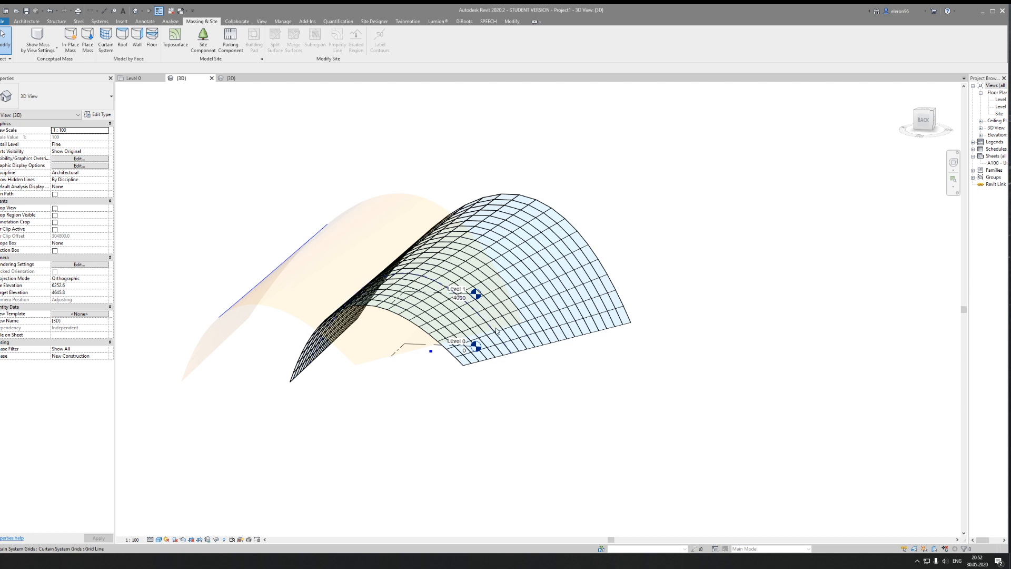
pyautogui.scroll(2, 509, 335)
pyautogui.keyDown('shift'); pyautogui.moveTo(413, 466); pyautogui.dragTo(393, 488, button='middle'); pyautogui.keyUp('shift')
pyautogui.keyDown('shift'); pyautogui.moveTo(586, 486); pyautogui.dragTo(553, 490, button='middle'); pyautogui.keyUp('shift')
pyautogui.keyDown('shift'); pyautogui.moveTo(337, 428); pyautogui.dragTo(565, 474, button='middle'); pyautogui.keyUp('shift')
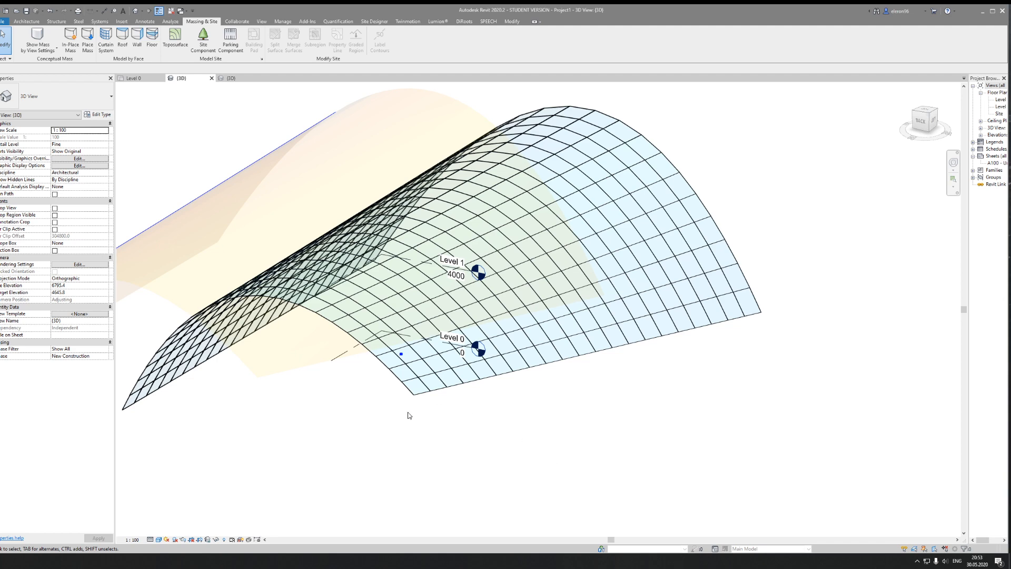
pyautogui.moveTo(396, 460); pyautogui.dragTo(485, 441, button='middle')
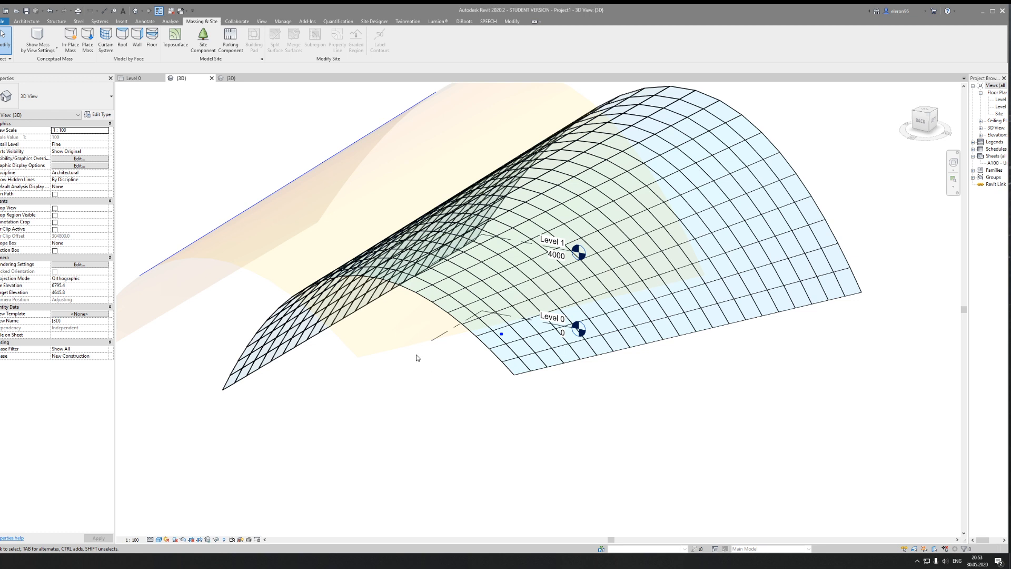
# Step: Return to the mass family, bring Dynamo back up, and set the Line 3 end point's Y slider to 2.5
pyautogui.click(232, 78)
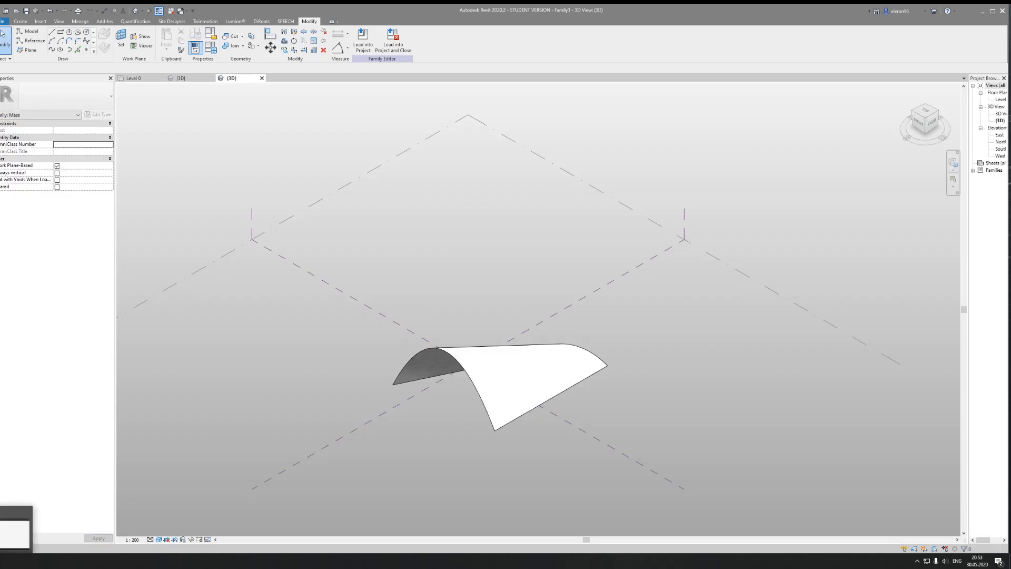
pyautogui.click(18, 527)
pyautogui.scroll(-4, 402, 350)
pyautogui.scroll(6, 306, 385)
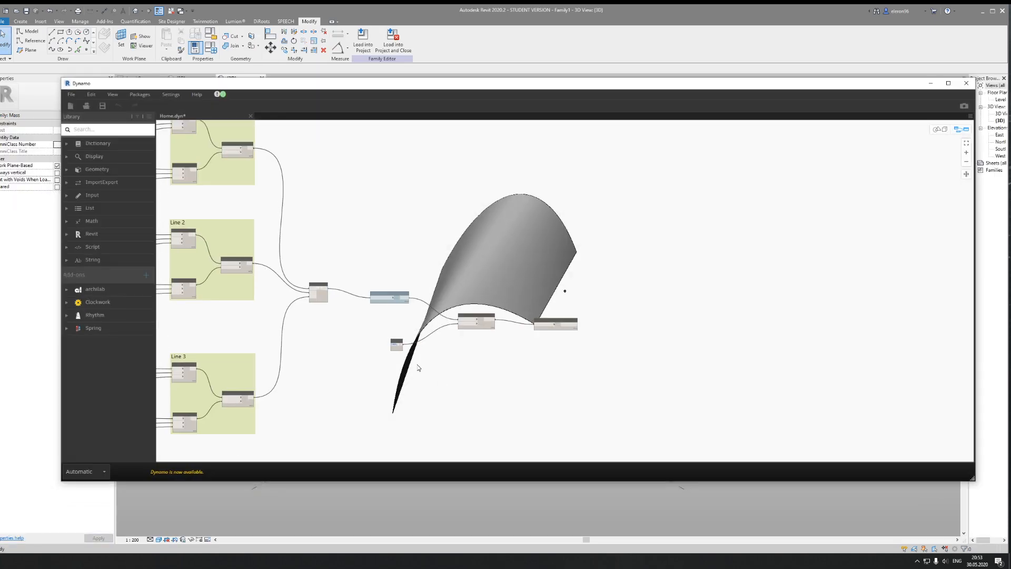
pyautogui.moveTo(326, 374); pyautogui.dragTo(349, 340, button='middle')
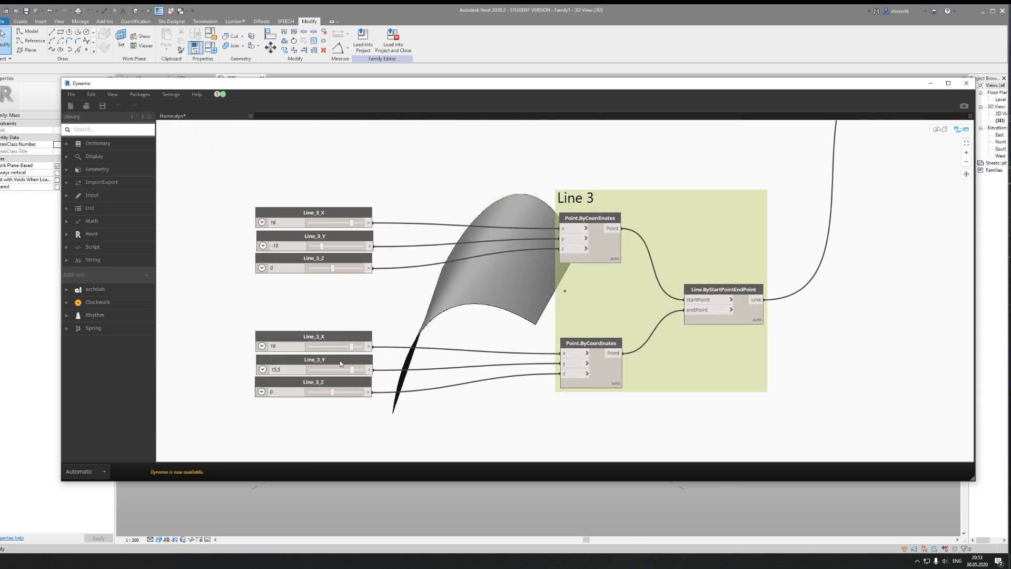
pyautogui.moveTo(352, 369); pyautogui.dragTo(337, 371)
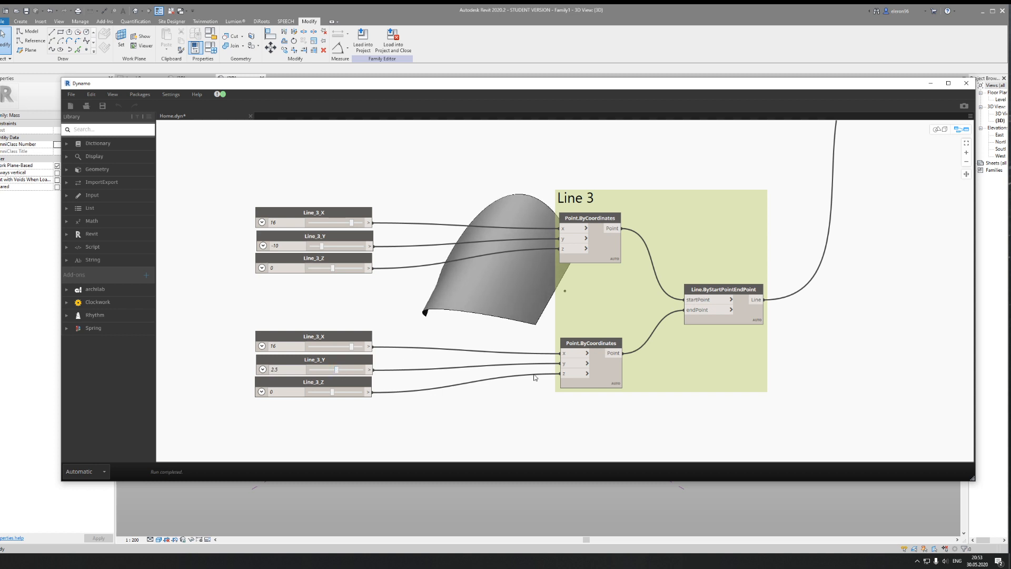
# Step: Inspect the reshaped surface from another angle in Dynamo's 3D preview and return to the node graph
pyautogui.scroll(-3, 511, 358)
pyautogui.moveTo(611, 366); pyautogui.dragTo(272, 350, button='middle')
pyautogui.click(939, 129)
pyautogui.moveTo(536, 303); pyautogui.dragTo(707, 260, button='right')
pyautogui.click(966, 186)
pyautogui.moveTo(828, 281); pyautogui.dragTo(614, 295)
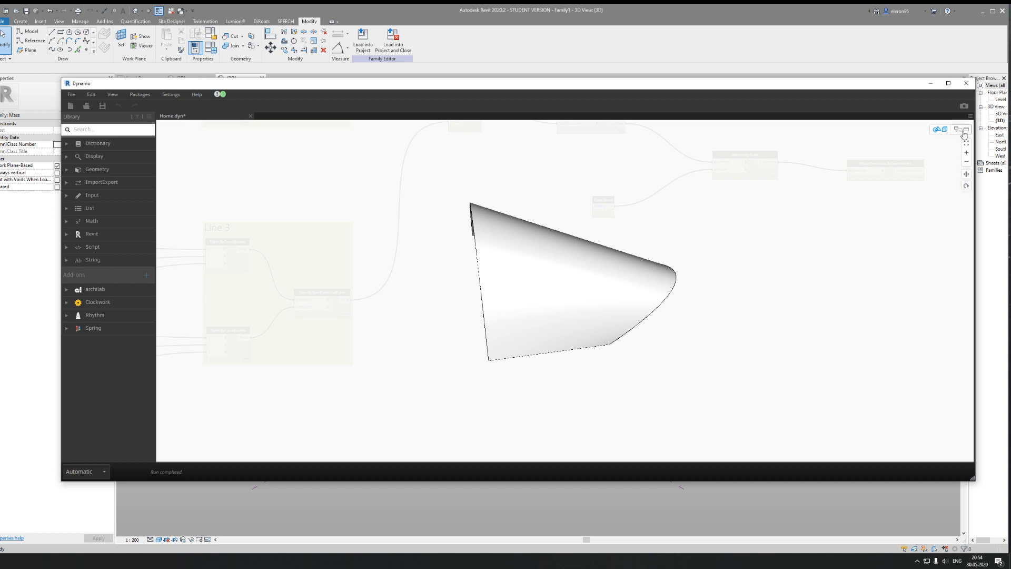
pyautogui.click(964, 131)
# Step: In the Line 1 group, set the start point's X to -1.5 and Y to -3.5, and reduce the end point's X
pyautogui.scroll(-2, 717, 257)
pyautogui.moveTo(485, 171); pyautogui.dragTo(525, 469, button='middle')
pyautogui.scroll(5, 333, 229)
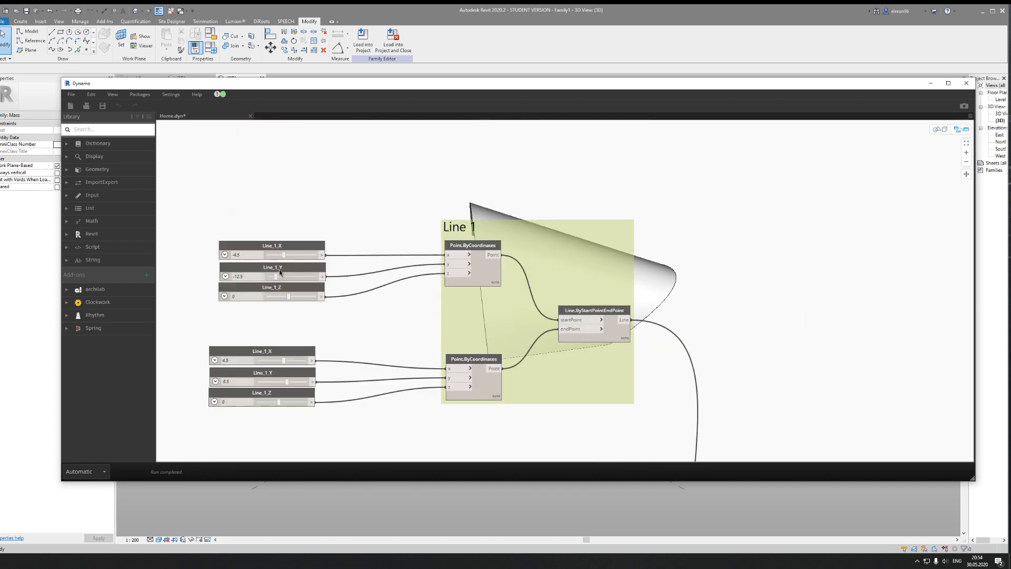
pyautogui.moveTo(286, 256); pyautogui.dragTo(289, 257)
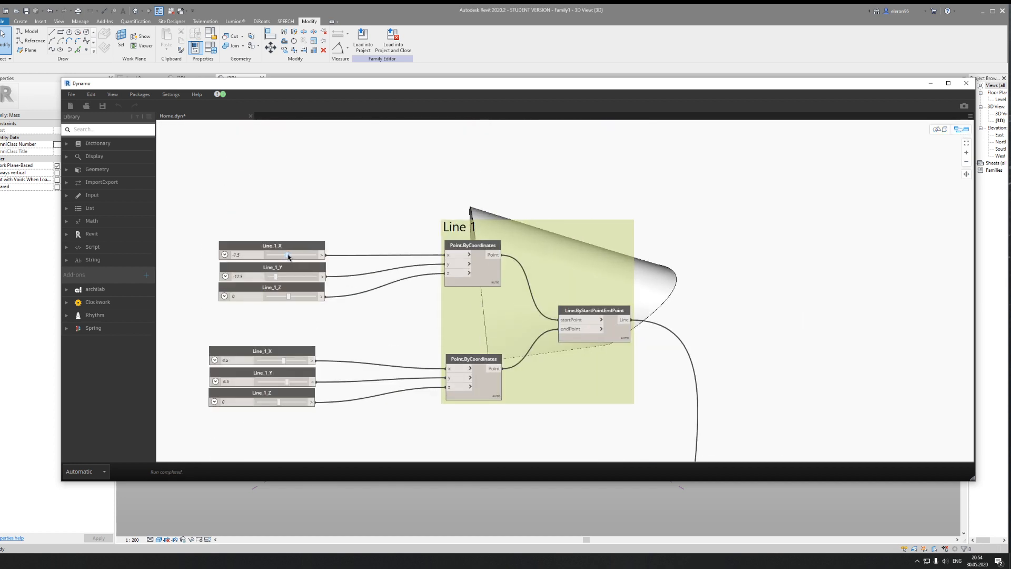
pyautogui.moveTo(284, 361); pyautogui.dragTo(283, 361)
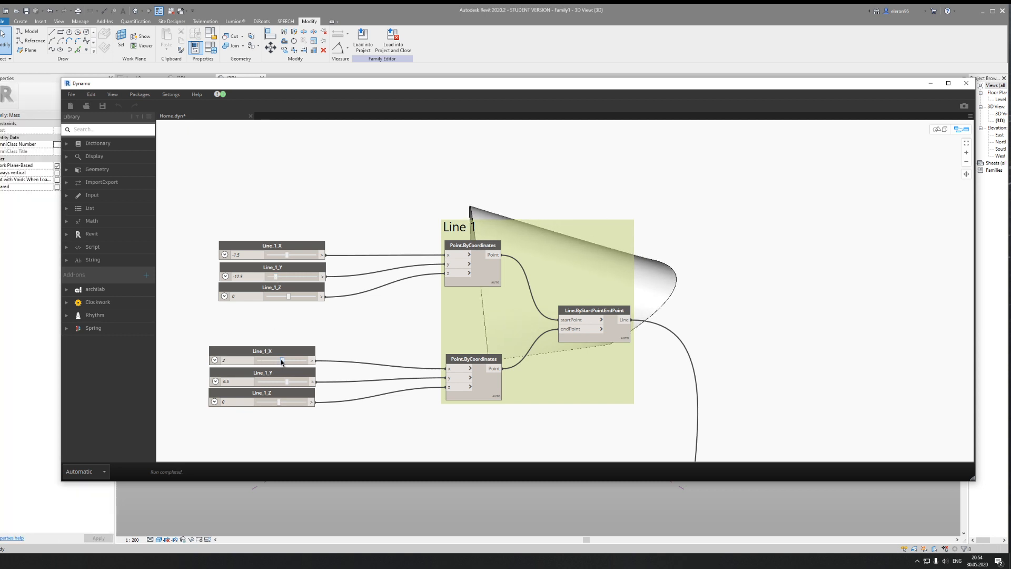
pyautogui.moveTo(277, 278); pyautogui.dragTo(287, 280)
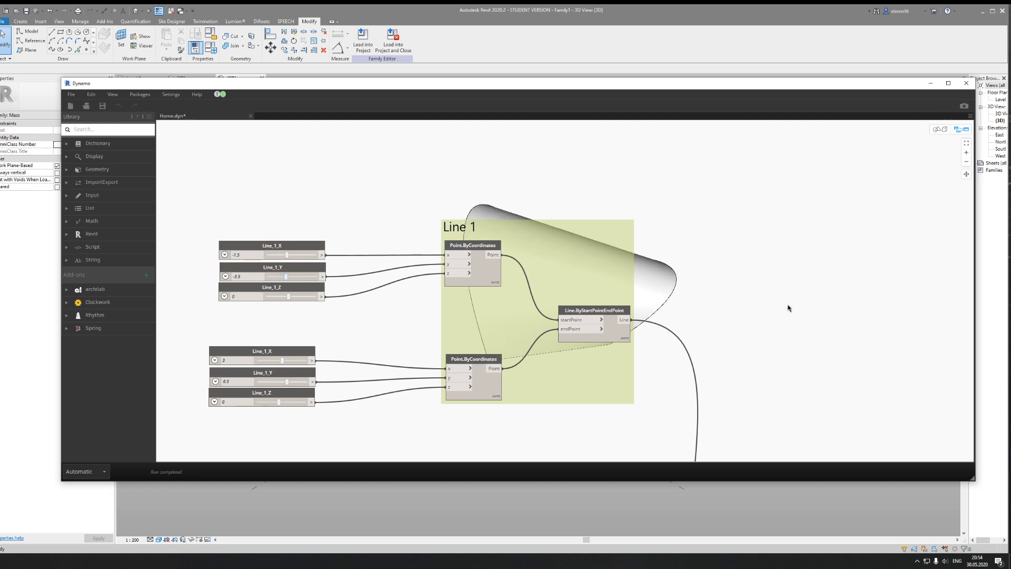
# Step: Minimize Dynamo and reload the mass family with the reshaped surface into the project, overwriting the existing version
pyautogui.moveTo(794, 295); pyautogui.dragTo(517, 232, button='middle')
pyautogui.click(931, 83)
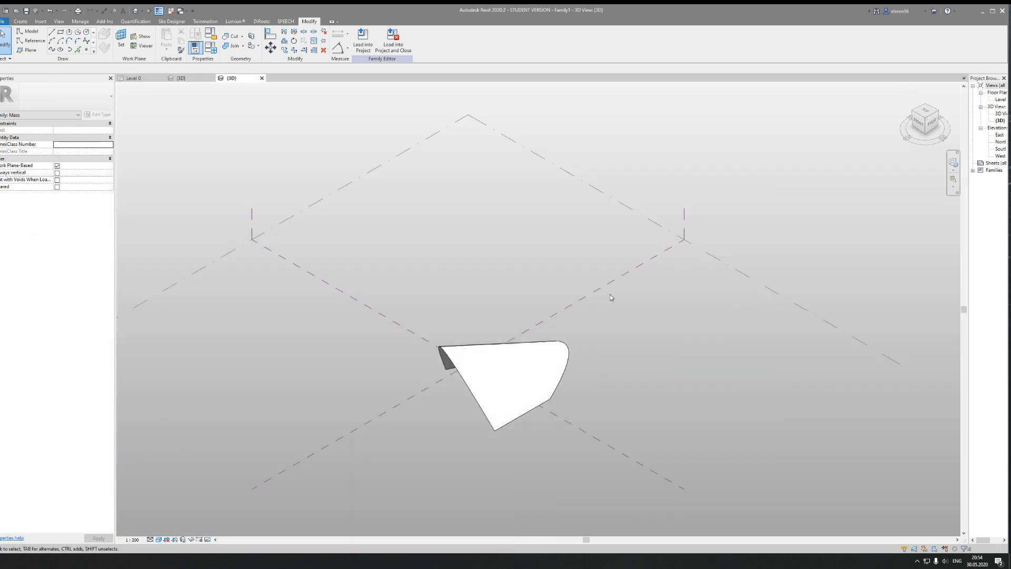
pyautogui.click(501, 388)
pyautogui.scroll(3, 498, 331)
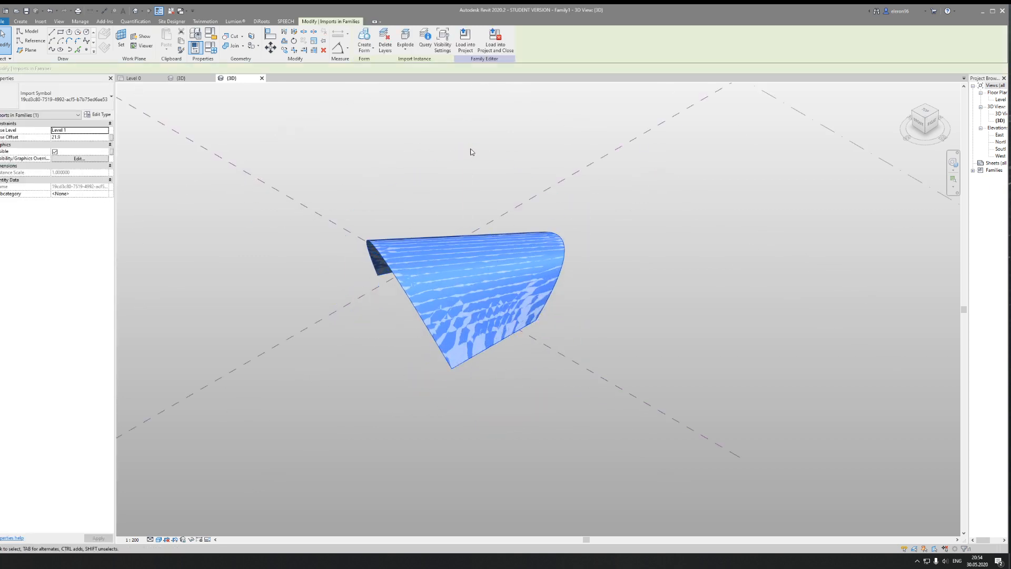
pyautogui.click(465, 40)
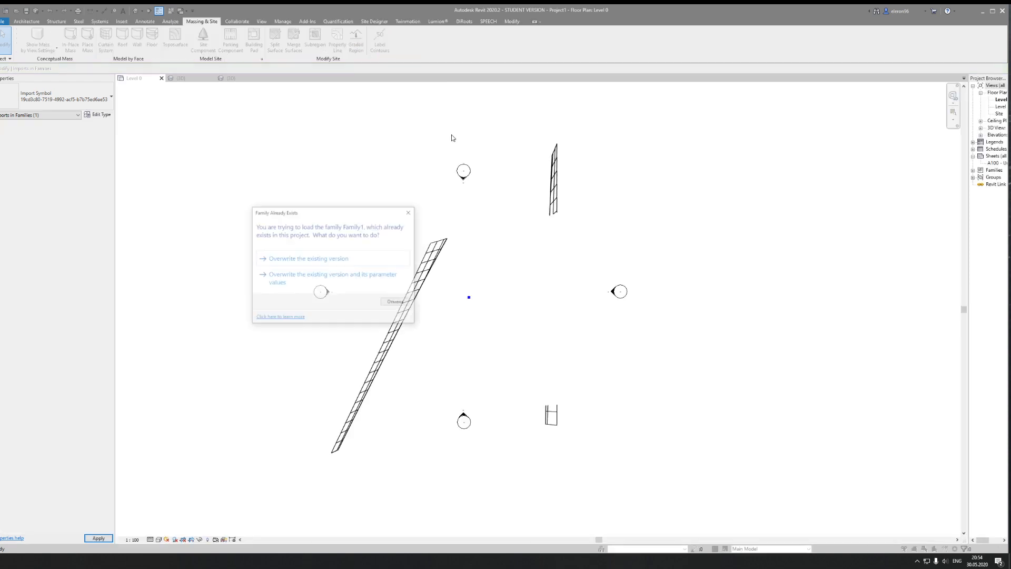
pyautogui.click(302, 261)
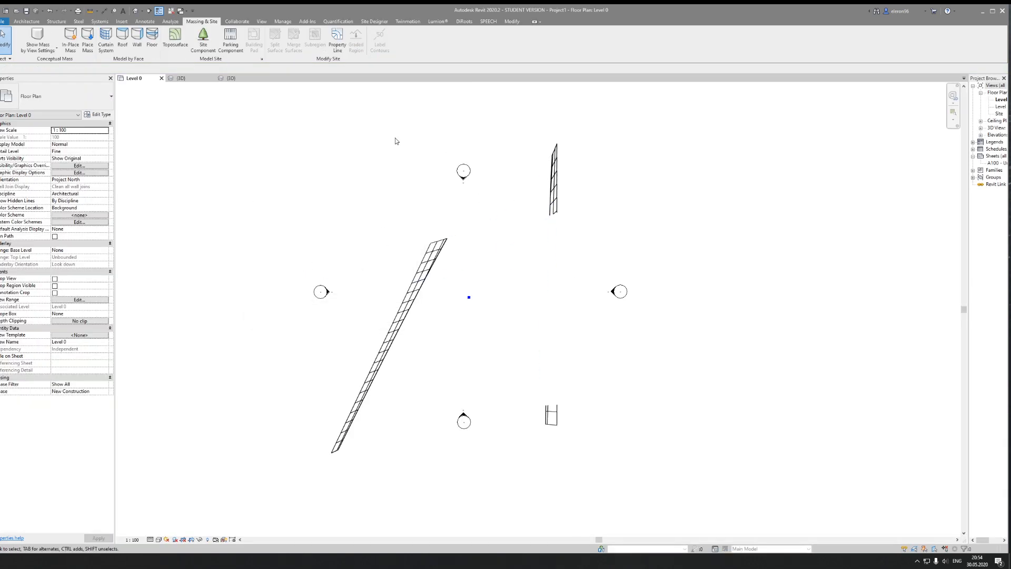
pyautogui.click(219, 79)
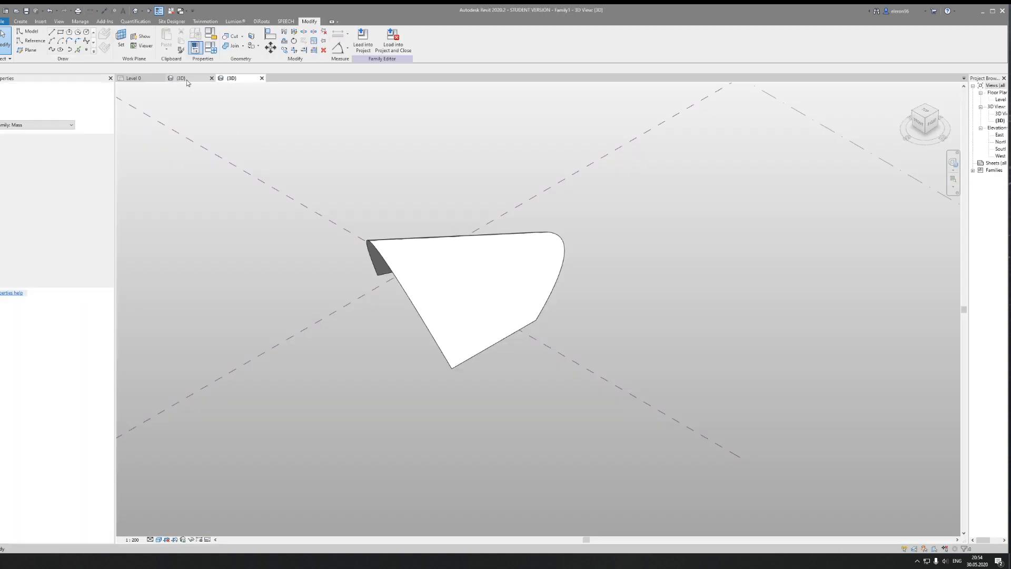
# Step: Switch to the project's 3D view that contains the curtain system
pyautogui.click(185, 79)
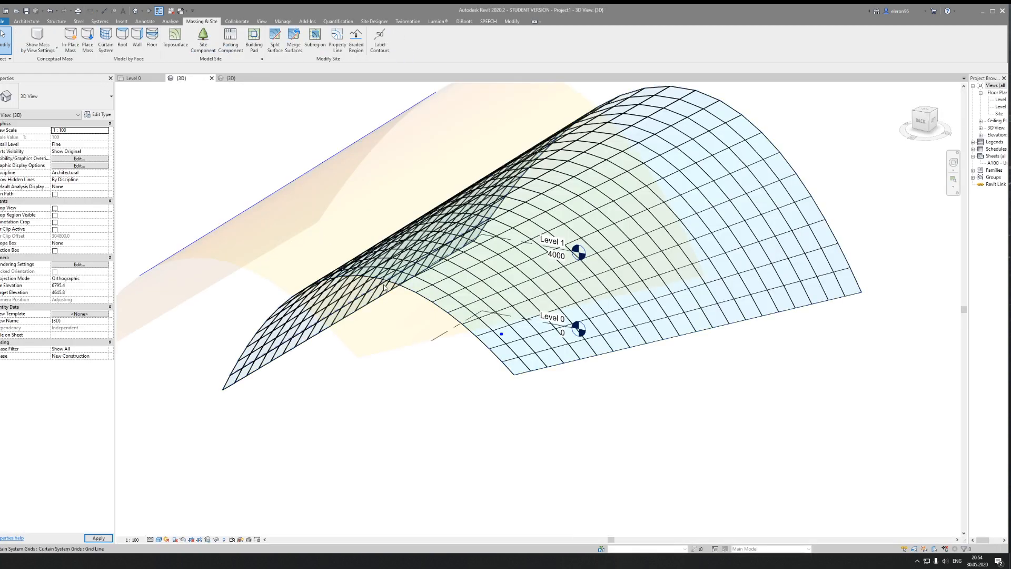
pyautogui.click(384, 284)
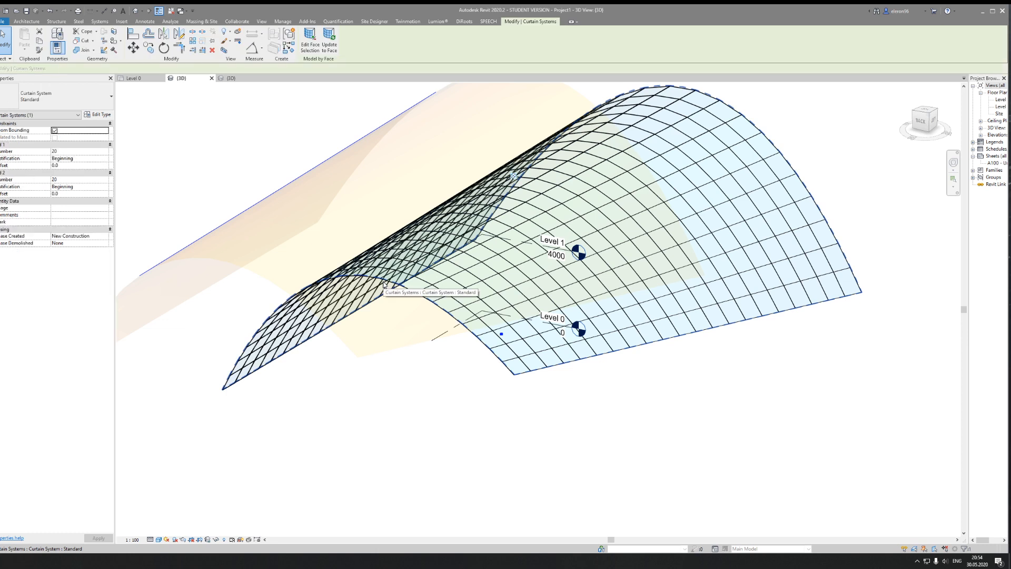
pyautogui.click(329, 40)
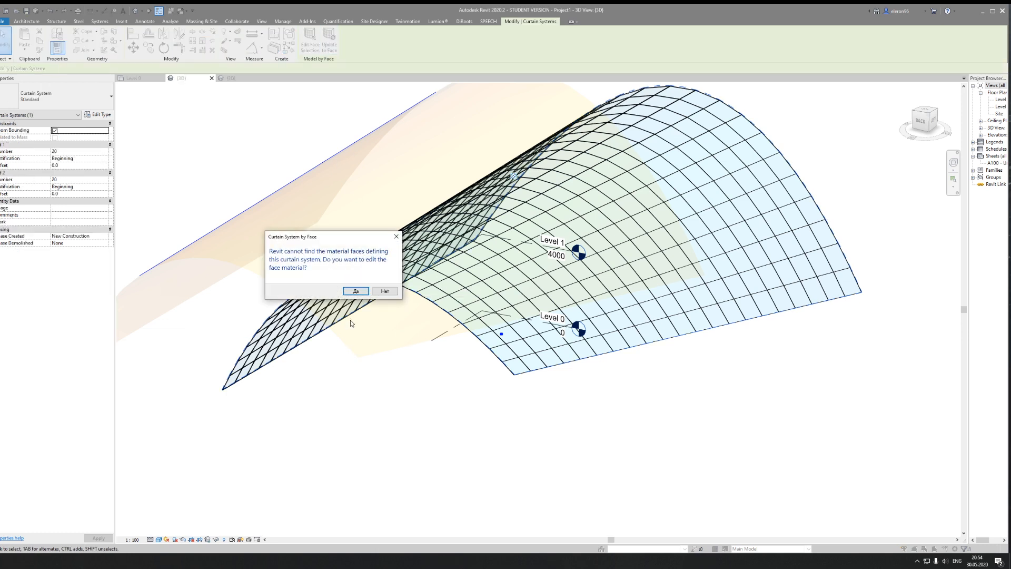
pyautogui.click(356, 291)
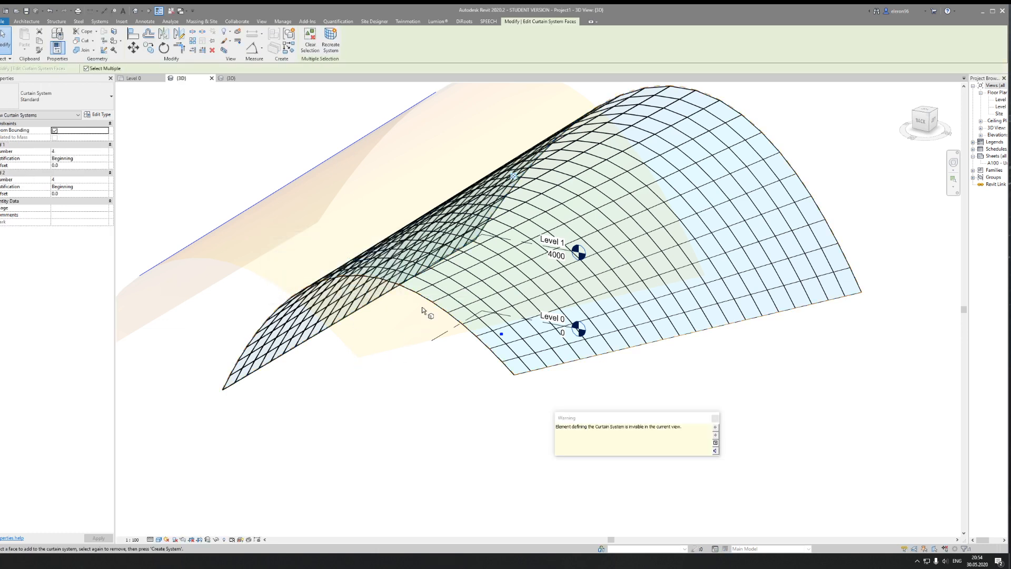
pyautogui.press('Escape')
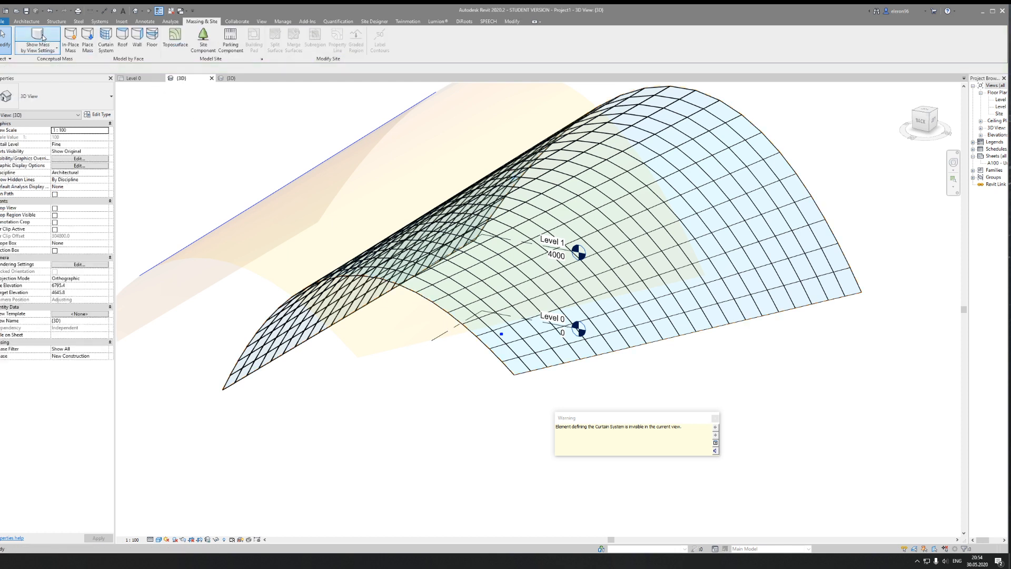
# Step: Show mass form and floors, update the curtain system to the reshaped mass face, and recreate the system
pyautogui.click(37, 40)
pyautogui.click(298, 298)
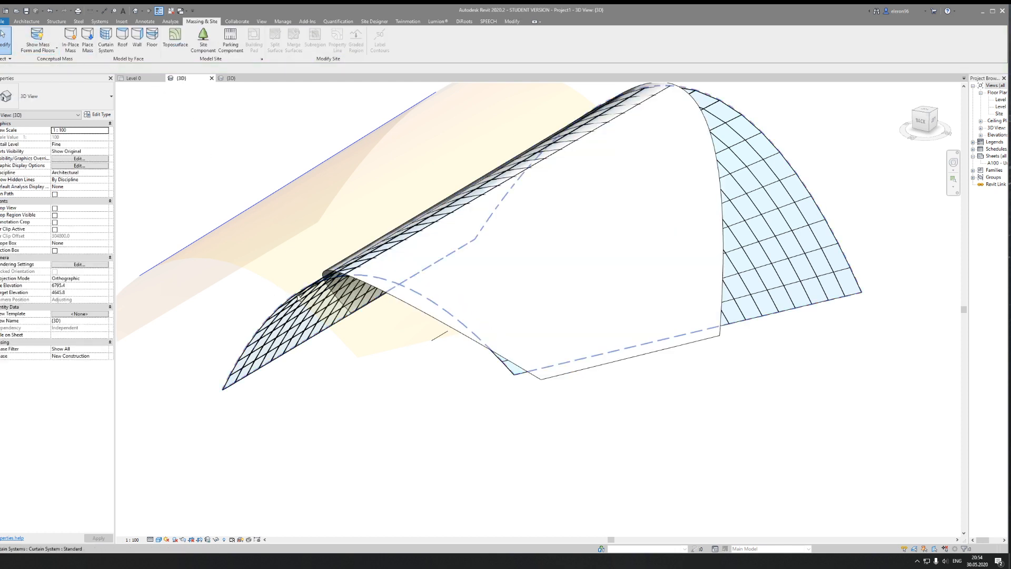
pyautogui.click(329, 38)
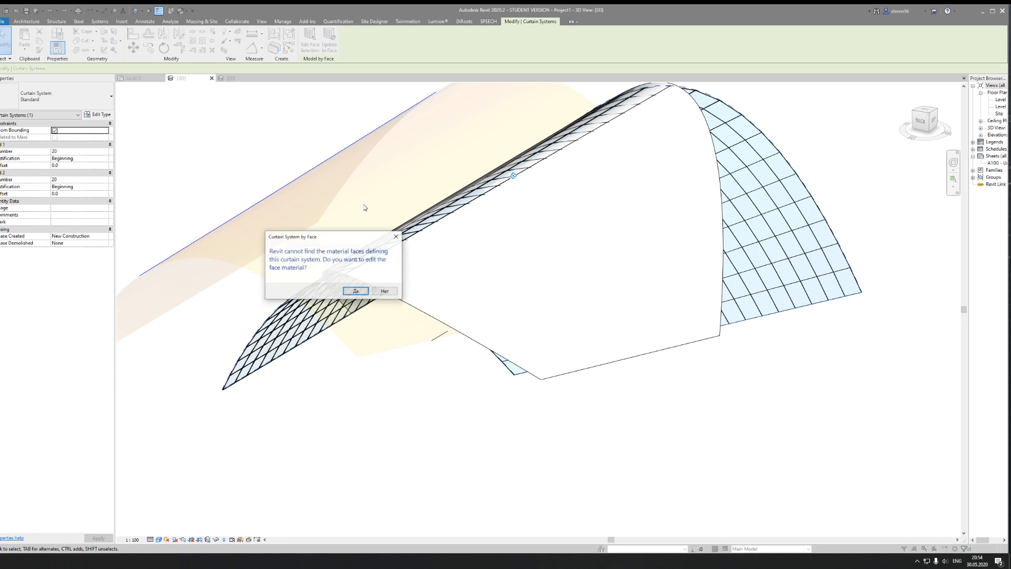
pyautogui.click(356, 291)
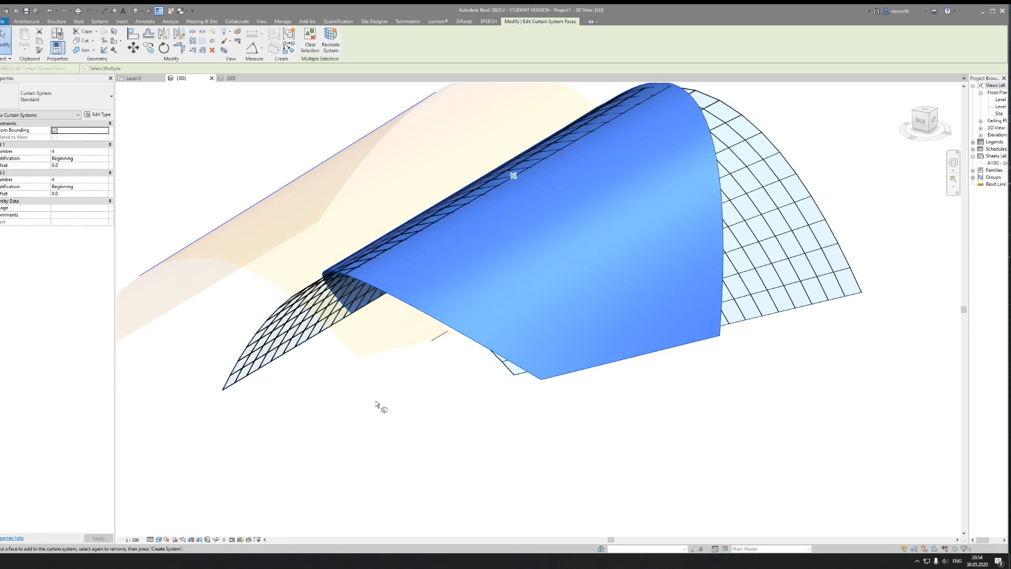
pyautogui.click(330, 40)
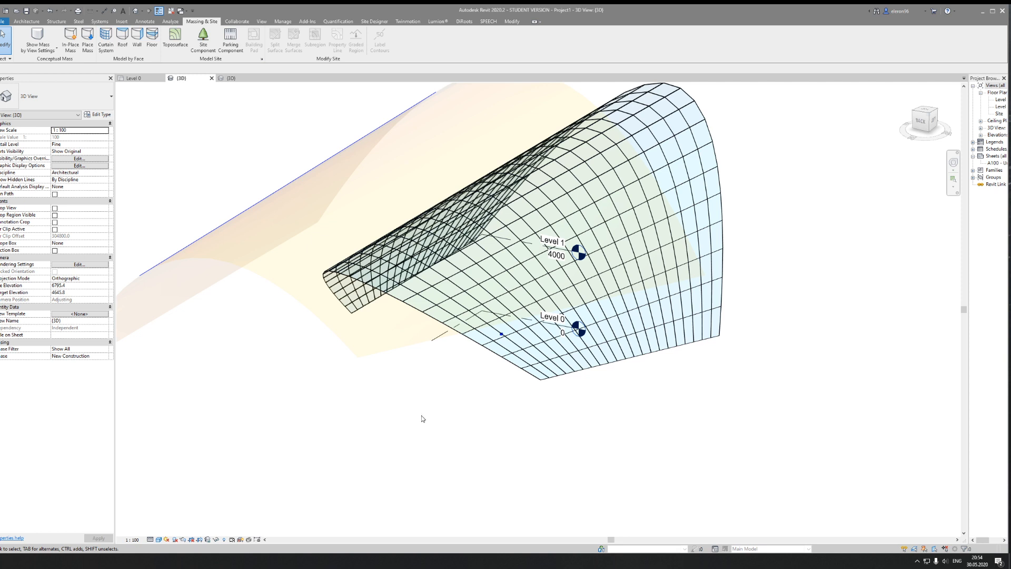
pyautogui.keyDown('shift'); pyautogui.moveTo(665, 431); pyautogui.dragTo(688, 424, button='middle'); pyautogui.keyUp('shift')
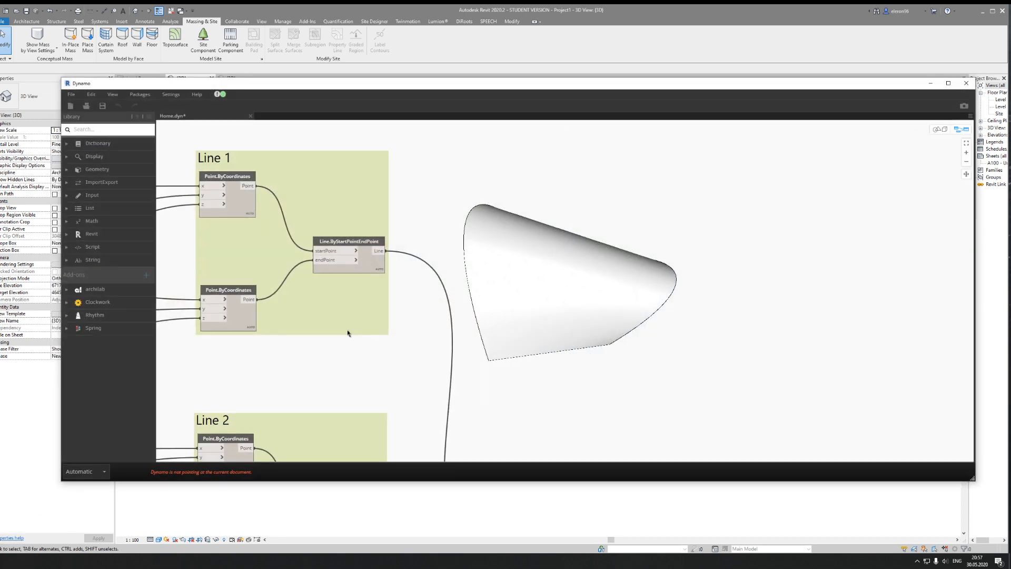
# Step: Examine the whole Dynamo node graph, from the three line groups through to the final surface nodes
pyautogui.scroll(-3, 332, 203)
pyautogui.scroll(1, 332, 203)
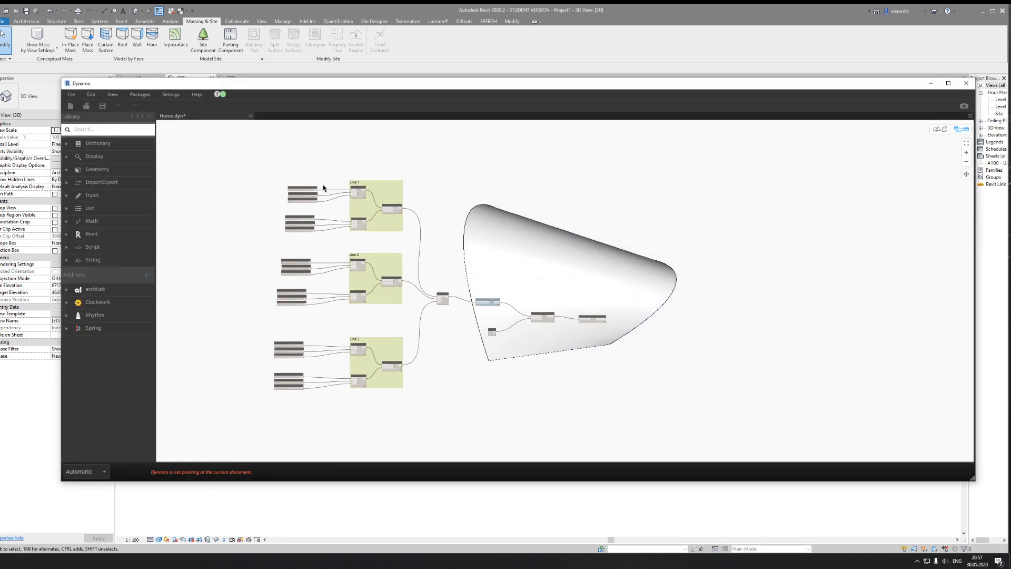